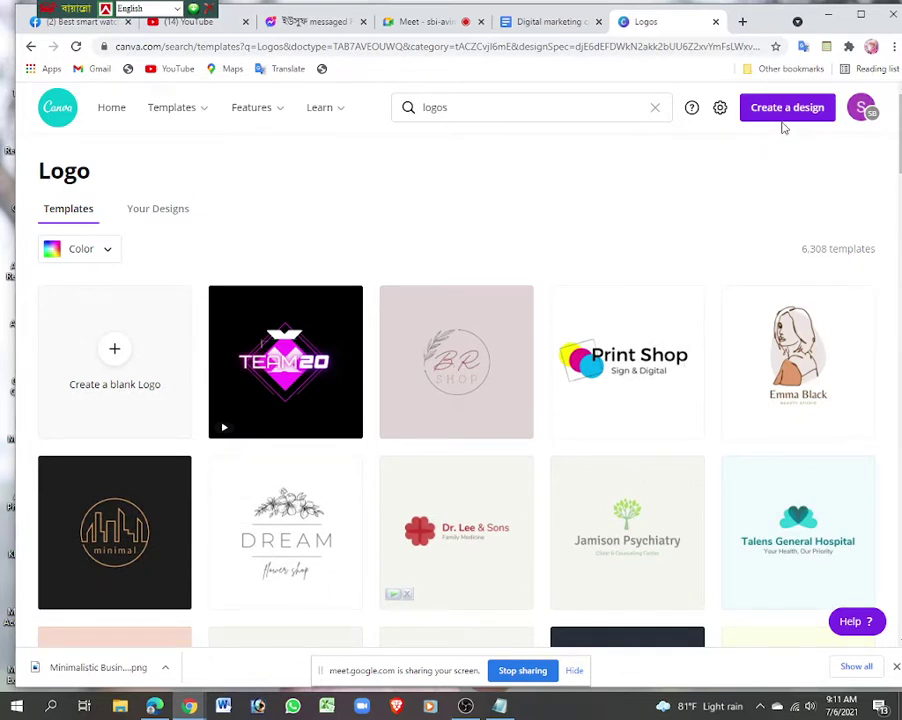
{"action": "key", "text": "ctrl+1"}
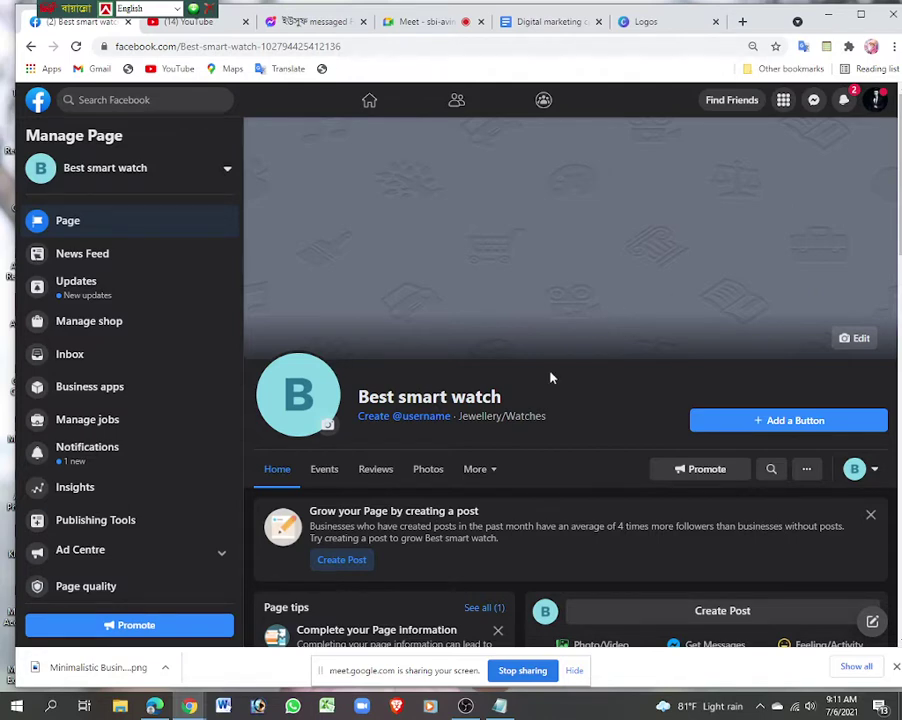
{"action": "left_click", "coordinate": [645, 21]}
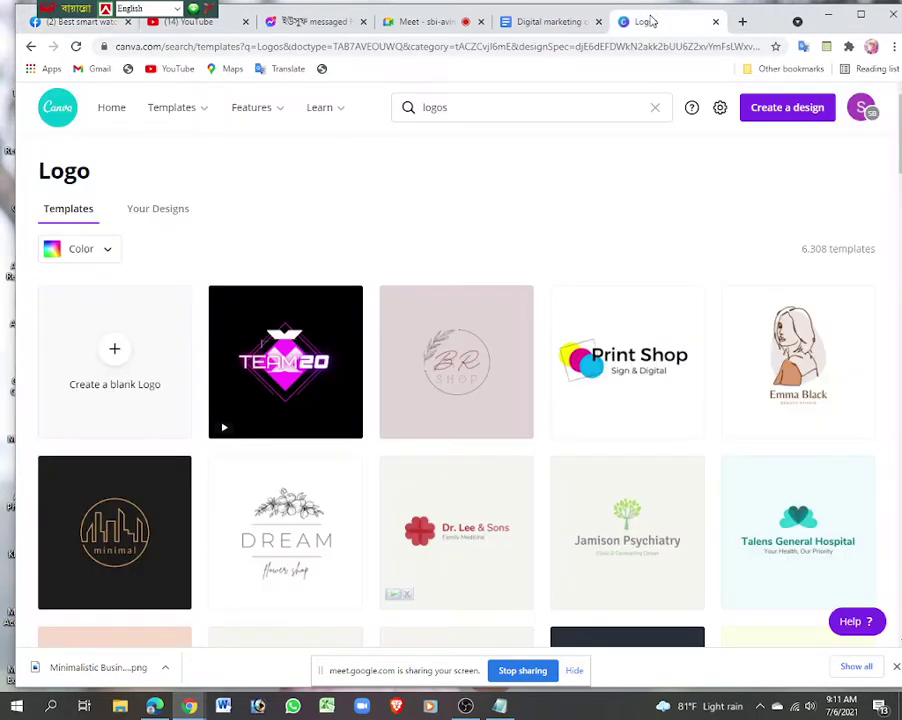
{"action": "left_click", "coordinate": [788, 110]}
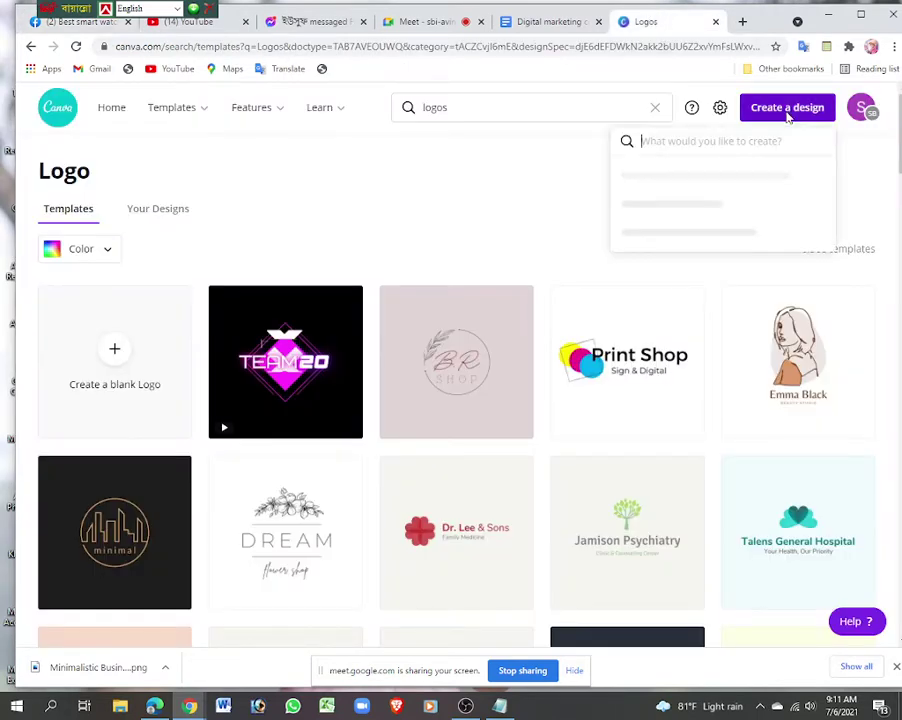
{"action": "left_click", "coordinate": [795, 110]}
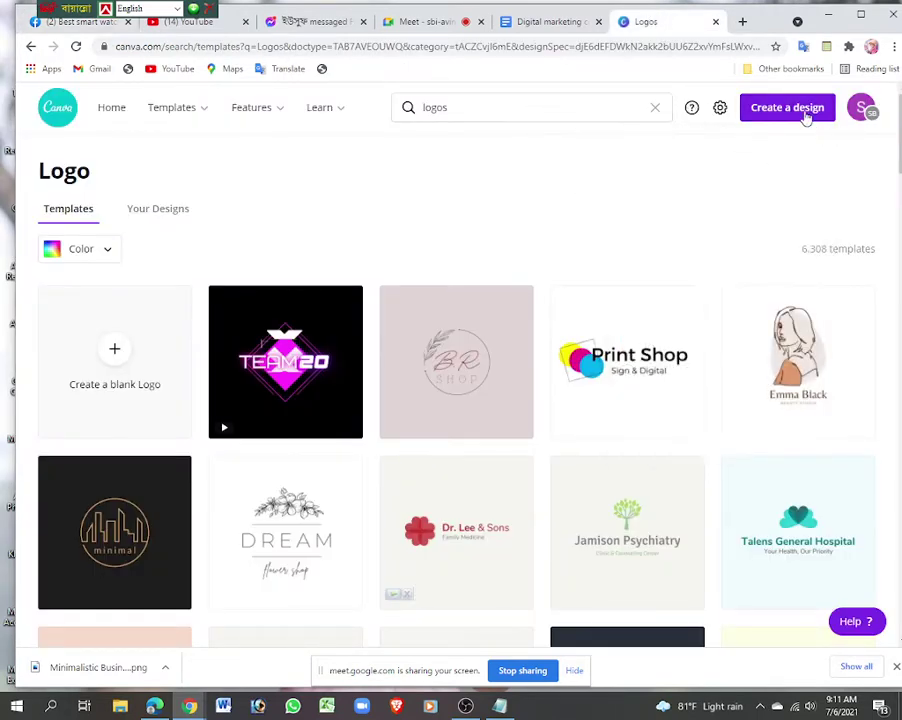
{"action": "scroll", "coordinate": [596, 394], "scroll_direction": "down", "scroll_amount": 5}
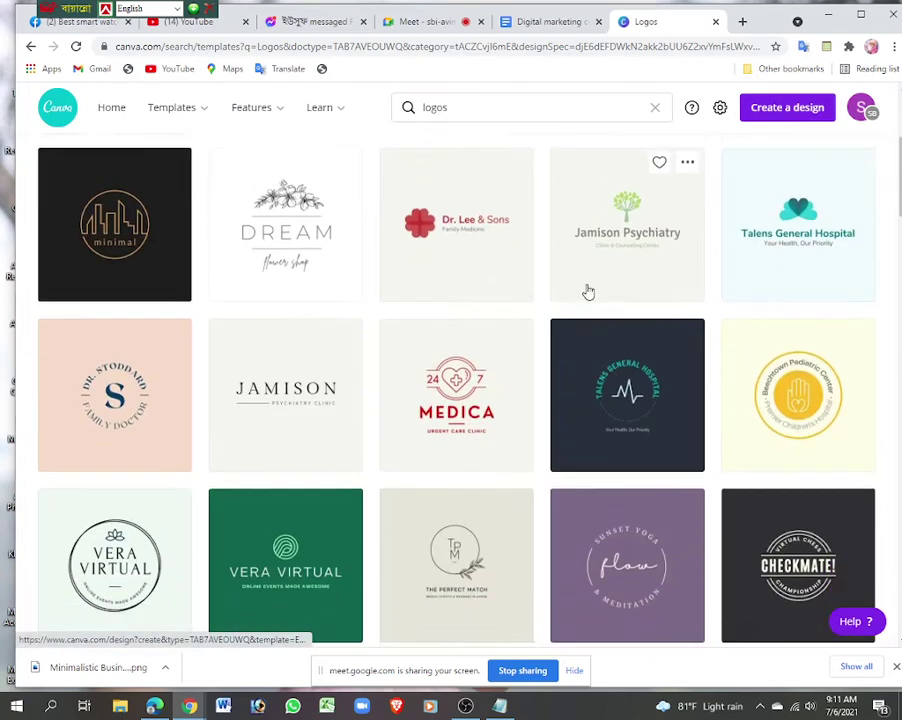
{"action": "scroll", "coordinate": [535, 392], "scroll_direction": "down", "scroll_amount": 2}
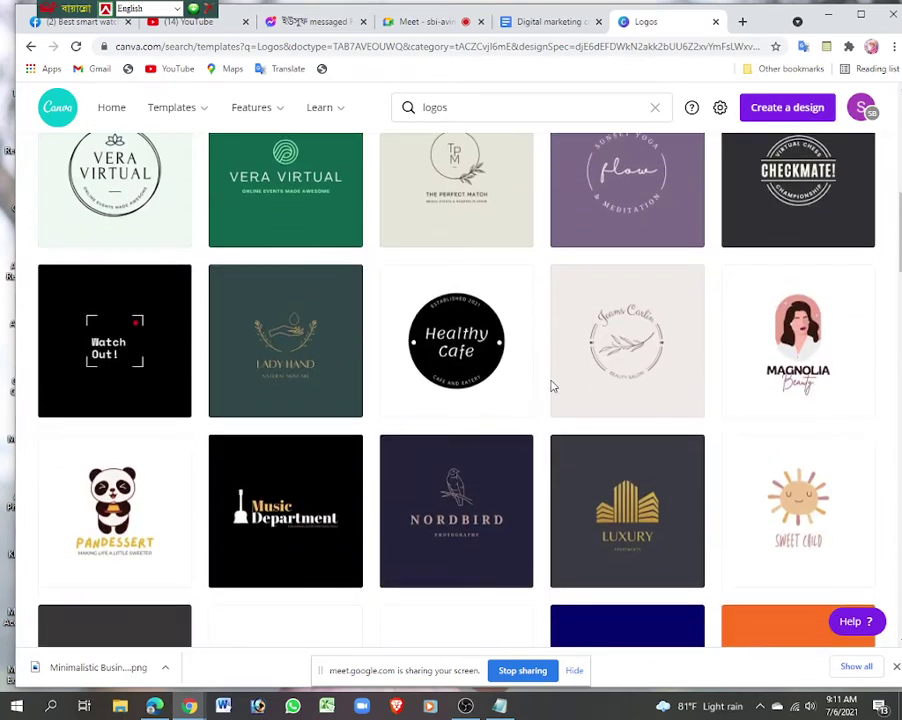
{"action": "scroll", "coordinate": [440, 385], "scroll_direction": "down", "scroll_amount": 3}
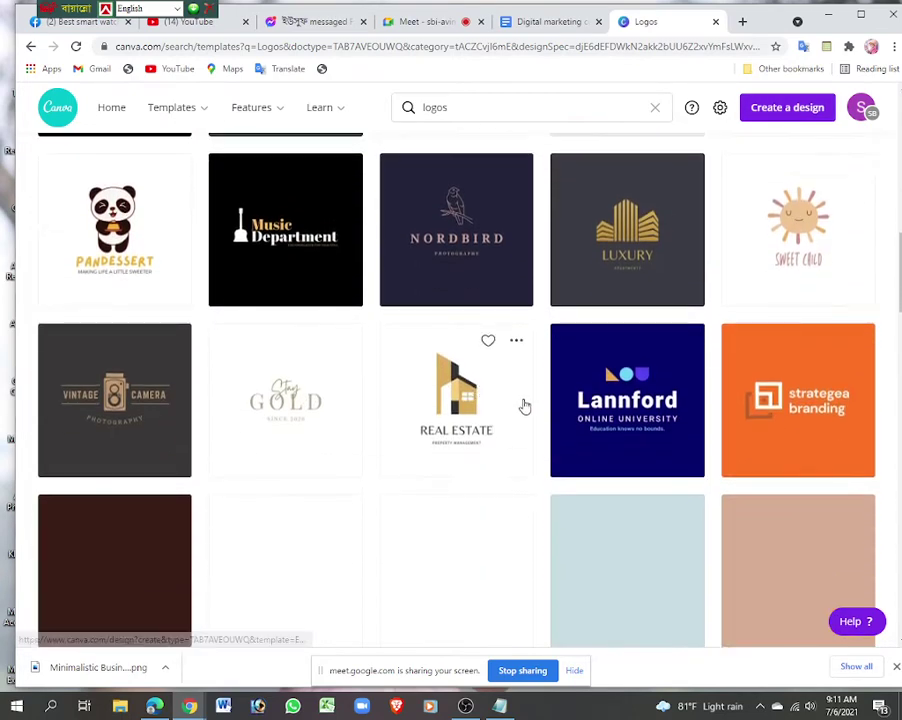
{"action": "scroll", "coordinate": [320, 415], "scroll_direction": "down", "scroll_amount": 2}
{"action": "scroll", "coordinate": [356, 400], "scroll_direction": "up", "scroll_amount": 3}
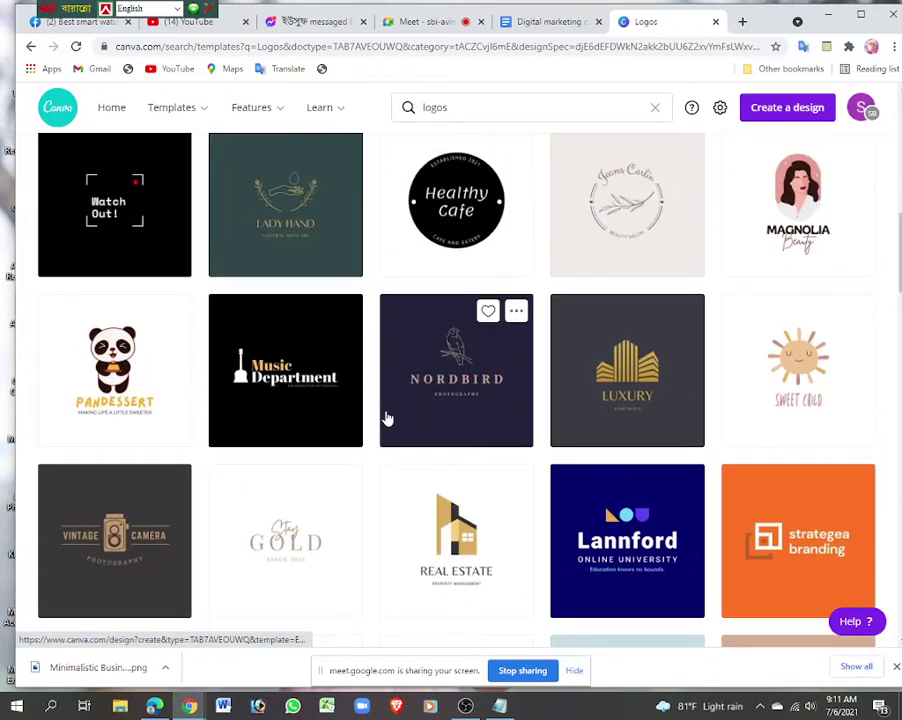
{"action": "scroll", "coordinate": [420, 405], "scroll_direction": "up", "scroll_amount": 2}
Open the Healthy Cafe circle logo template and replace its wording with 'Best Smart Watch'
{"action": "left_click", "coordinate": [452, 398]}
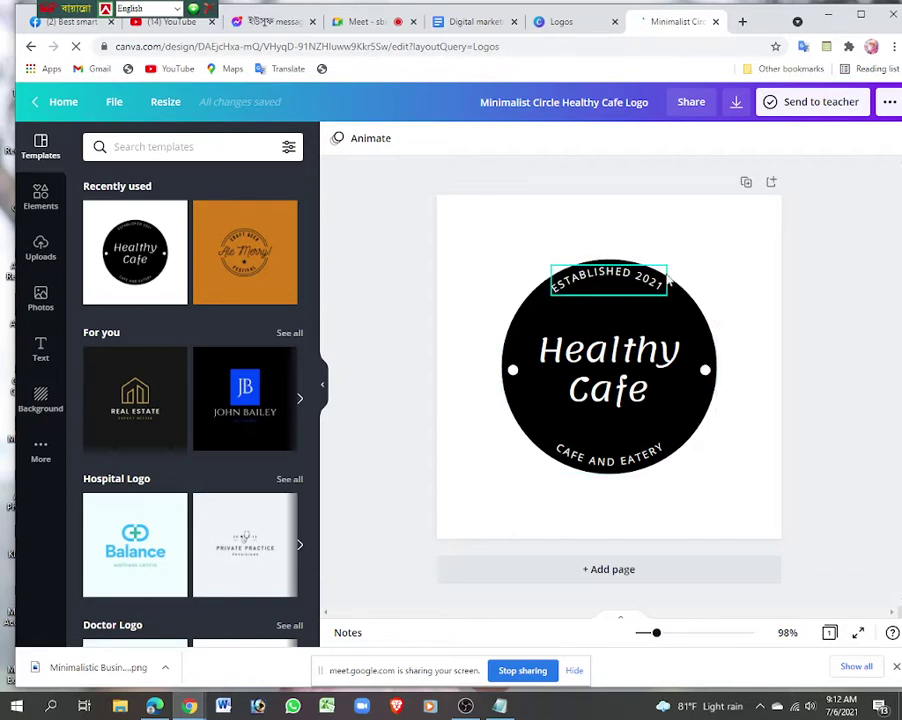
{"action": "left_click", "coordinate": [612, 352]}
{"action": "double_click", "coordinate": [614, 350]}
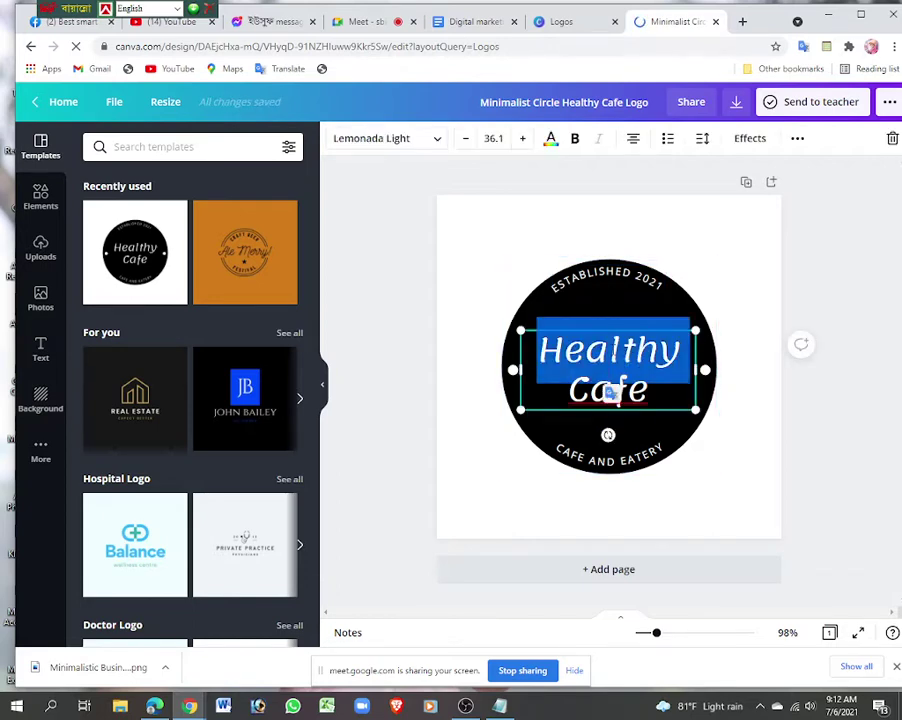
{"action": "double_click", "coordinate": [614, 352]}
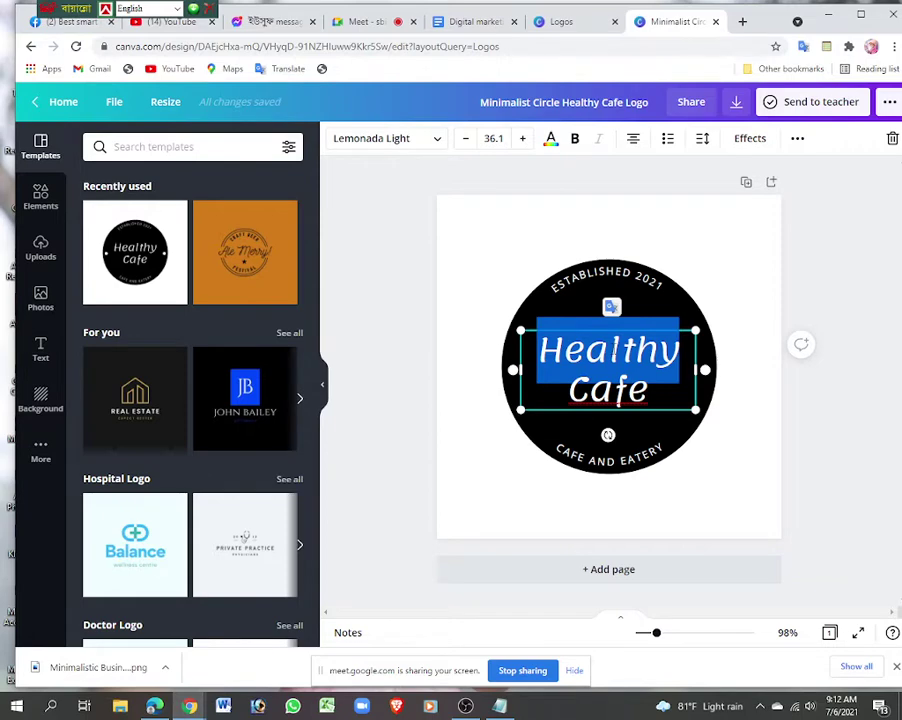
{"action": "double_click", "coordinate": [608, 390]}
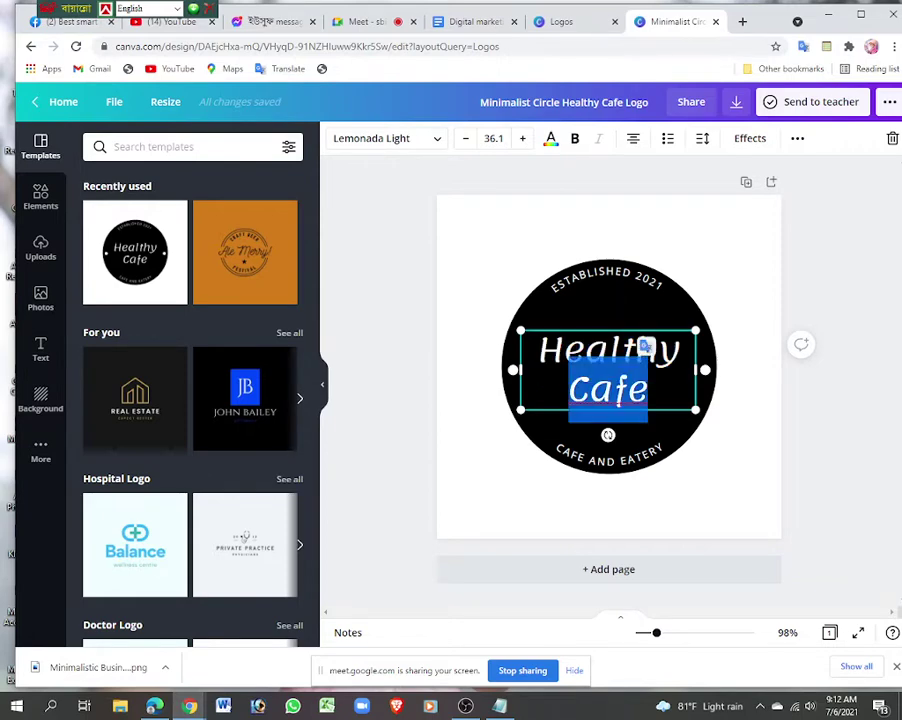
{"action": "key", "text": "BackSpace"}
{"action": "key", "text": "BackSpace"}
{"action": "key", "text": "BackSpace"}
{"action": "key", "text": "BackSpace"}
{"action": "key", "text": "BackSpace"}
{"action": "key", "text": "BackSpace"}
{"action": "key", "text": "BackSpace"}
{"action": "key", "text": "BackSpace"}
{"action": "key", "text": "BackSpace"}
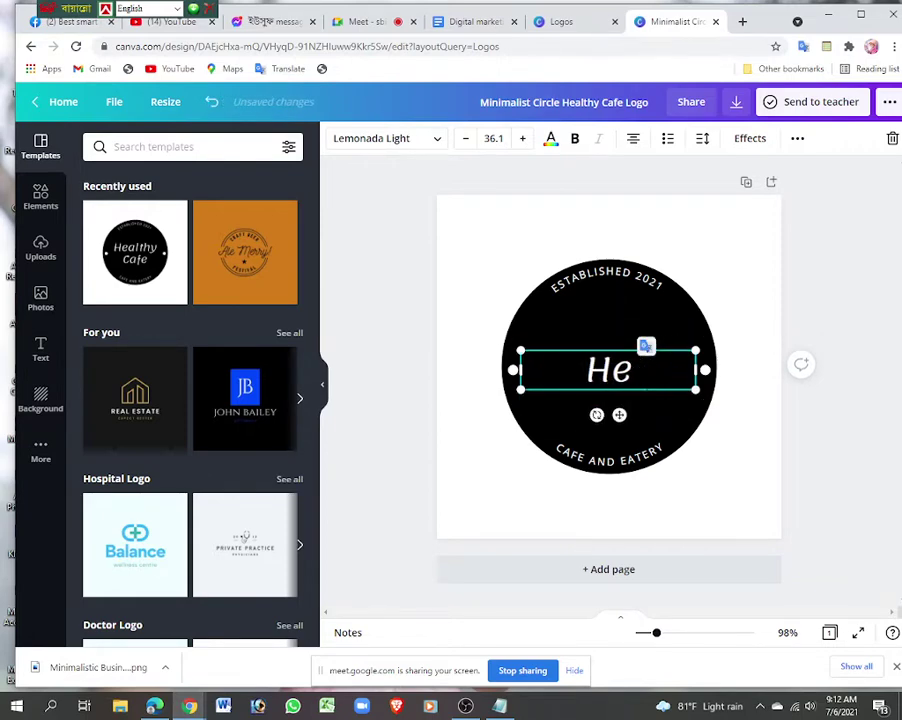
{"action": "type", "text": "B"}
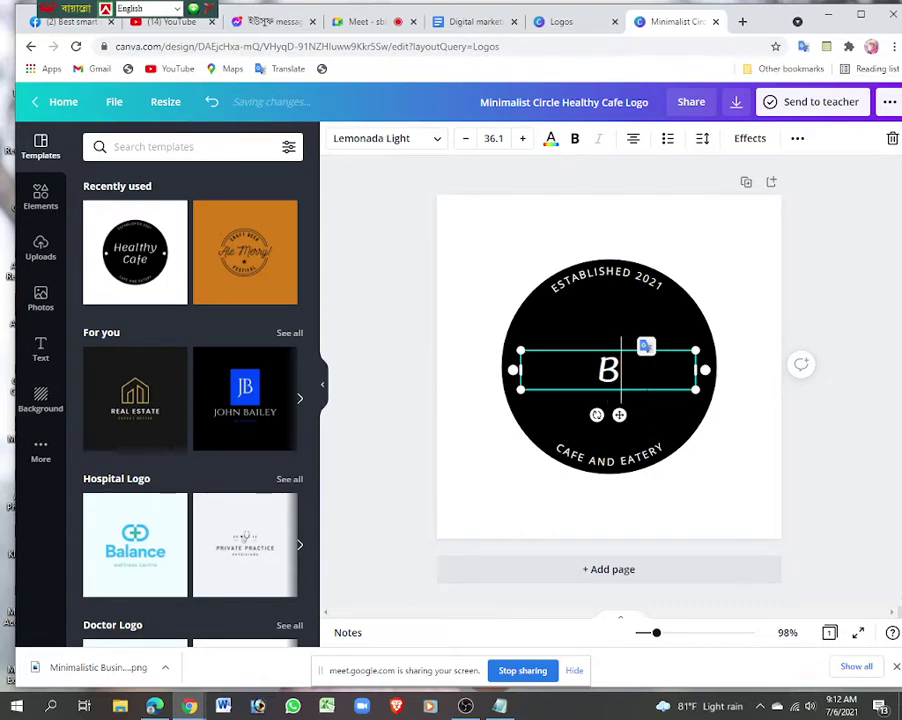
{"action": "type", "text": "est S"}
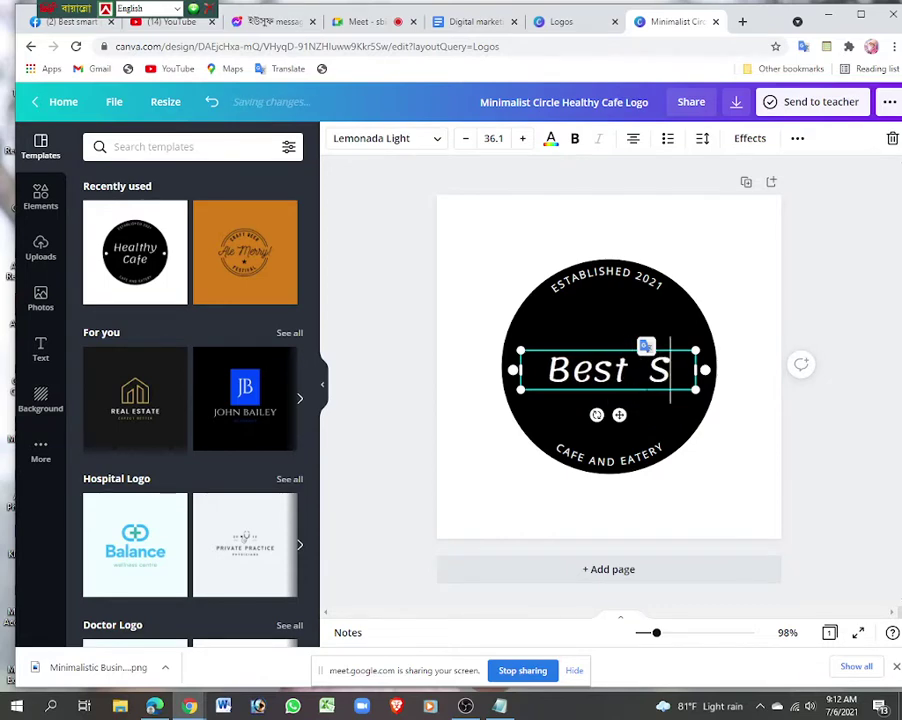
{"action": "type", "text": "mart"}
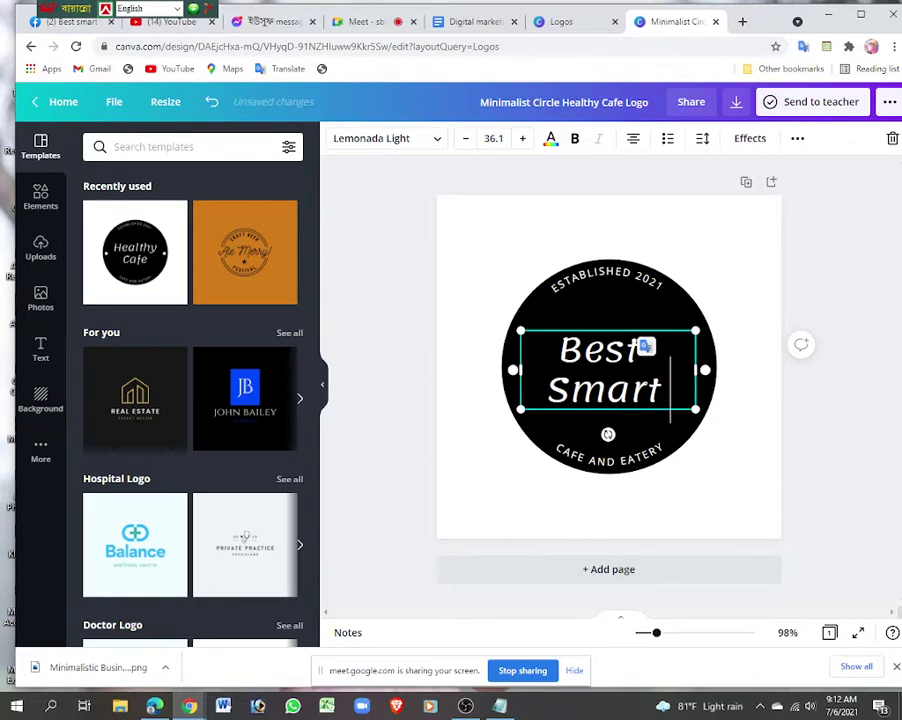
{"action": "type", "text": " Watch"}
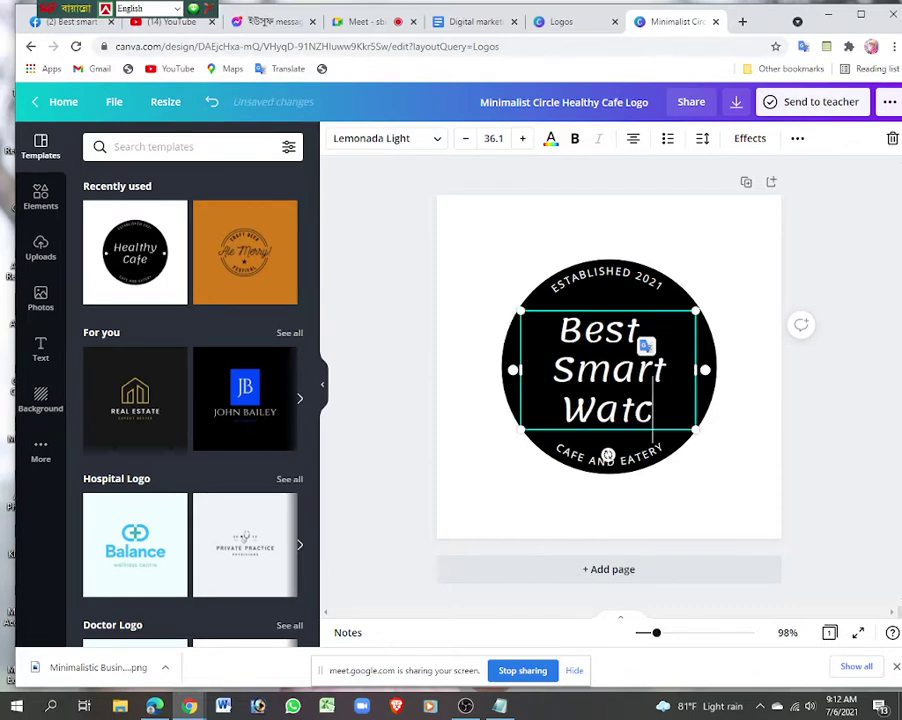
Download the Best Smart Watch logo as a PNG and return to the Facebook page
{"action": "left_click", "coordinate": [540, 300]}
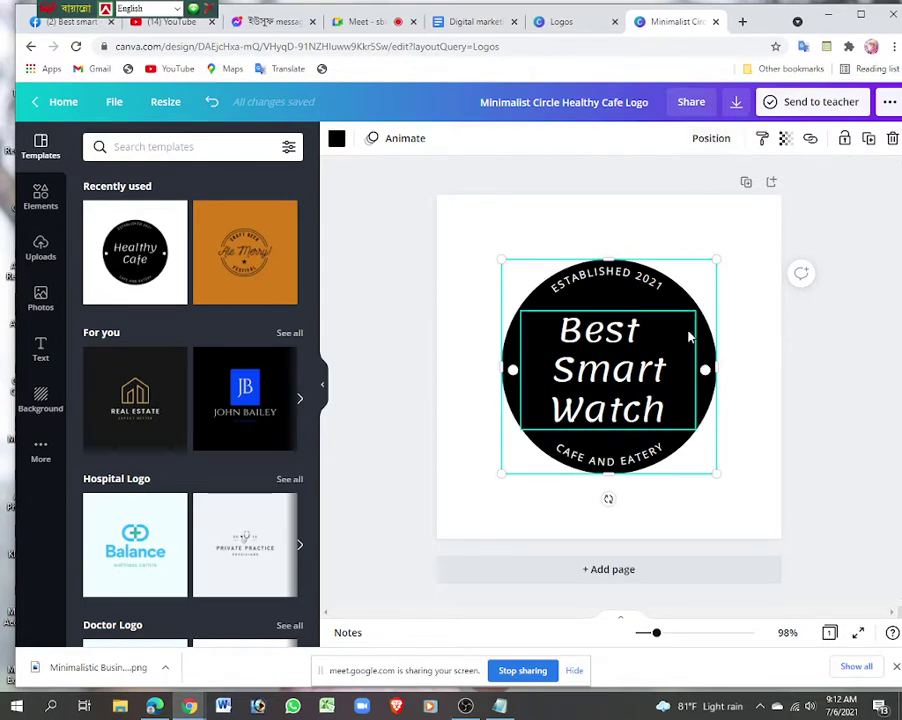
{"action": "left_click", "coordinate": [736, 101]}
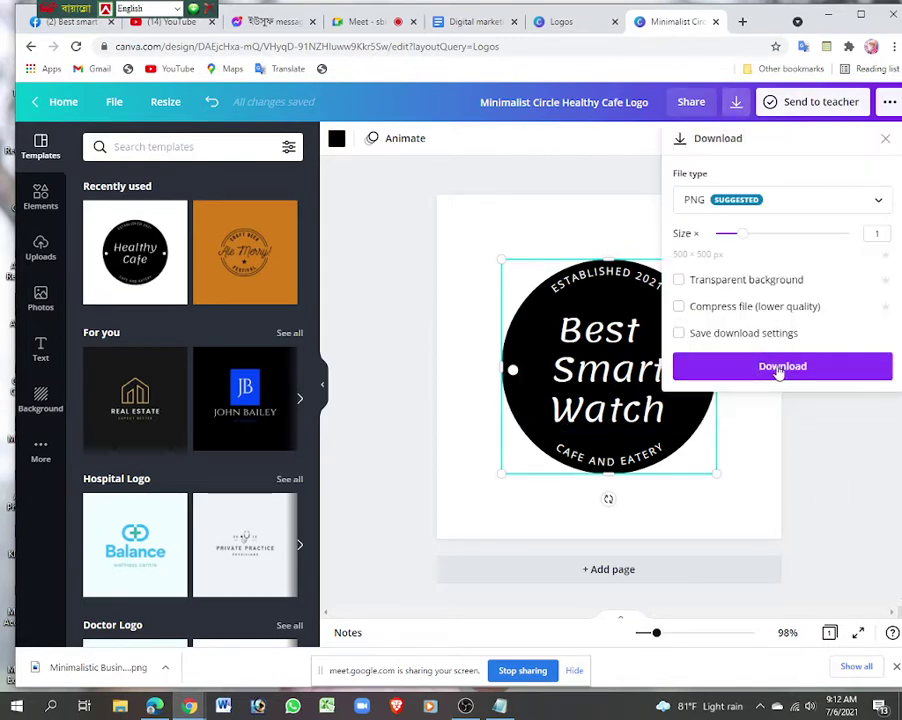
{"action": "left_click", "coordinate": [784, 367]}
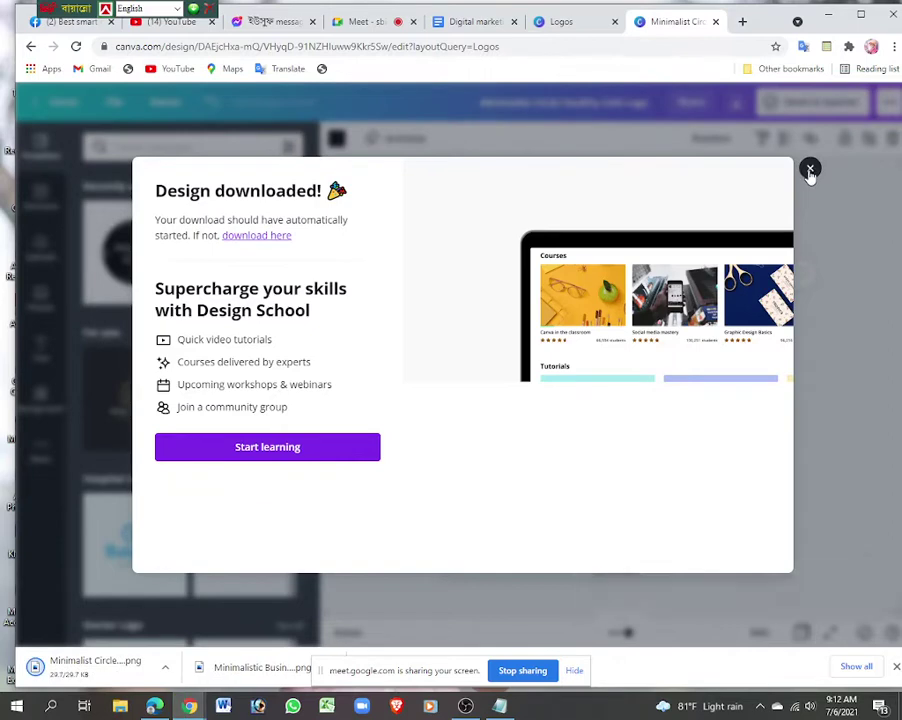
{"action": "left_click", "coordinate": [809, 169]}
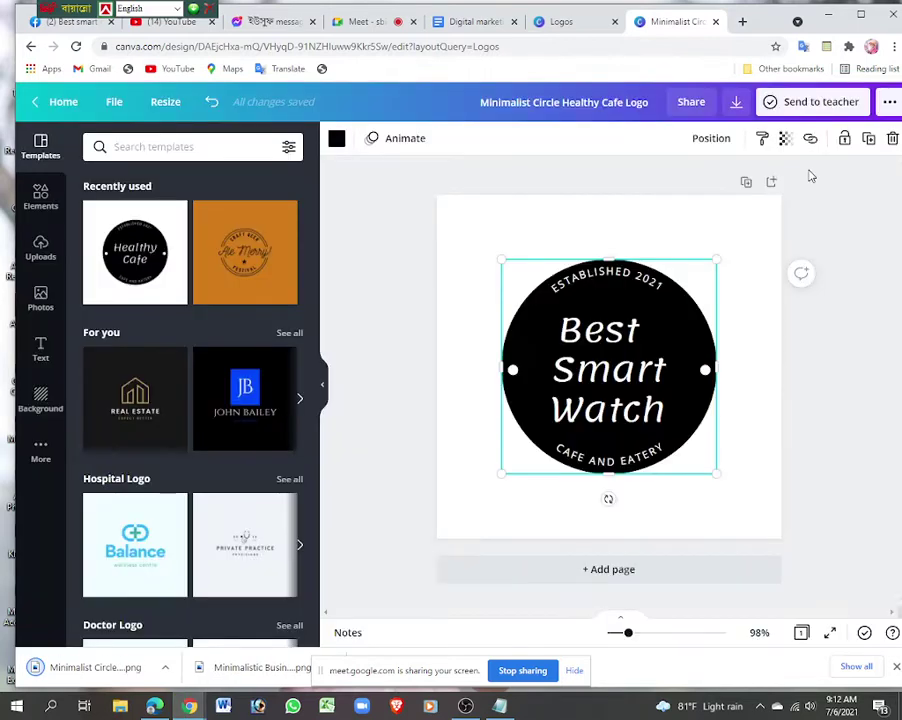
{"action": "left_click", "coordinate": [68, 21]}
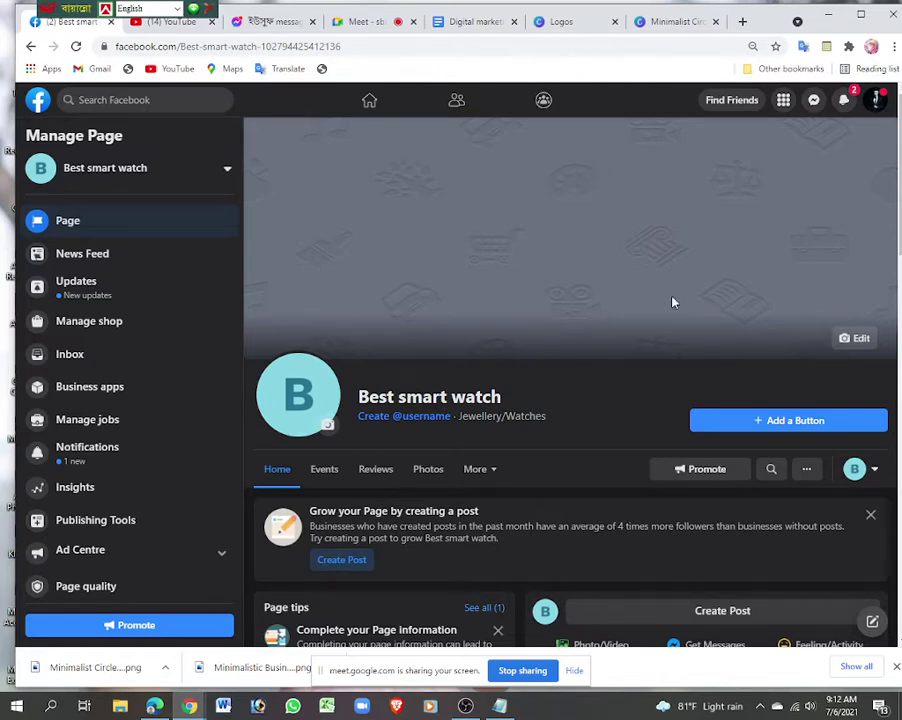
Upload 'Minimalistic Business Digital Marketing Facebook Cover.png' as the page's cover photo, then reload
{"action": "left_click", "coordinate": [848, 340]}
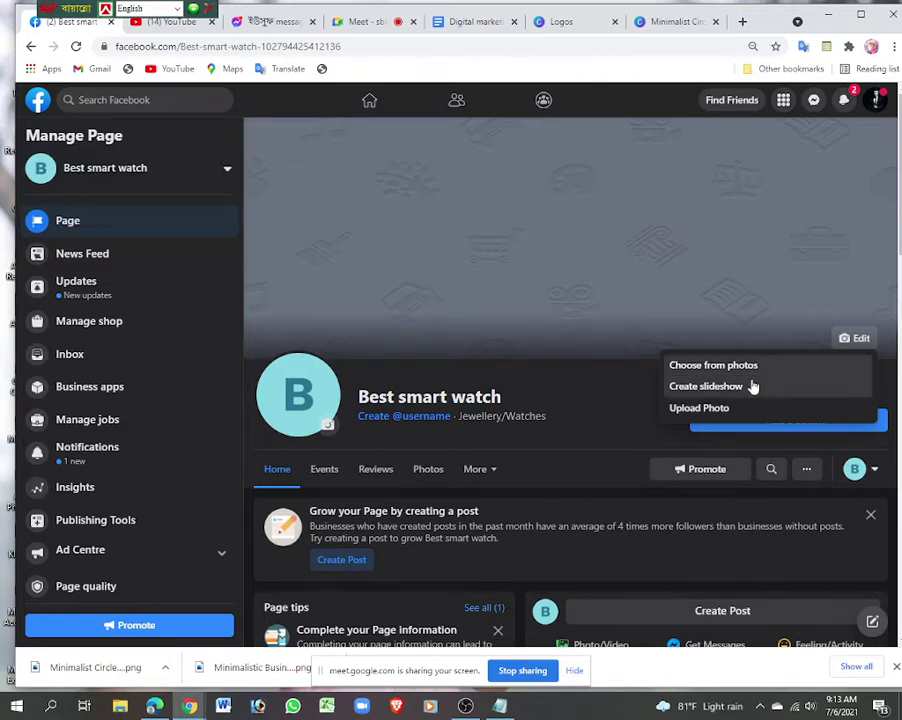
{"action": "left_click", "coordinate": [707, 408]}
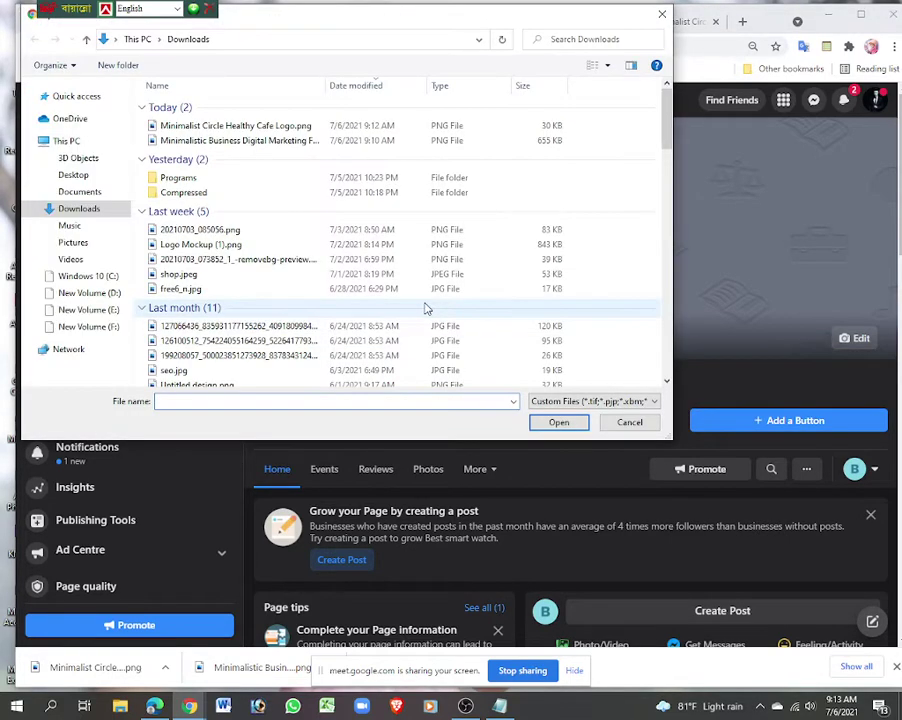
{"action": "left_click", "coordinate": [218, 140]}
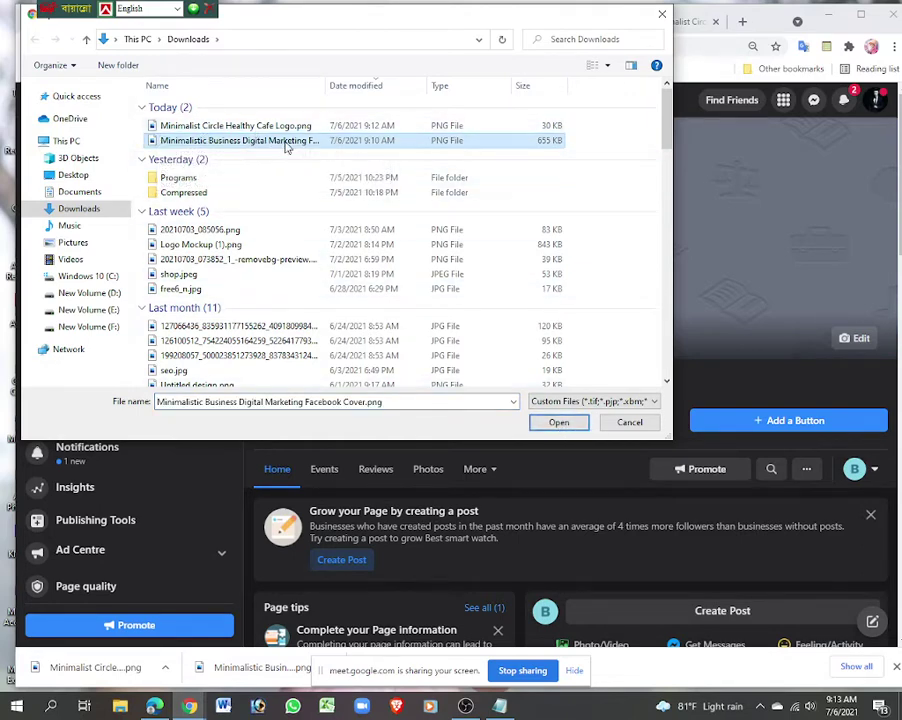
{"action": "left_click", "coordinate": [559, 422]}
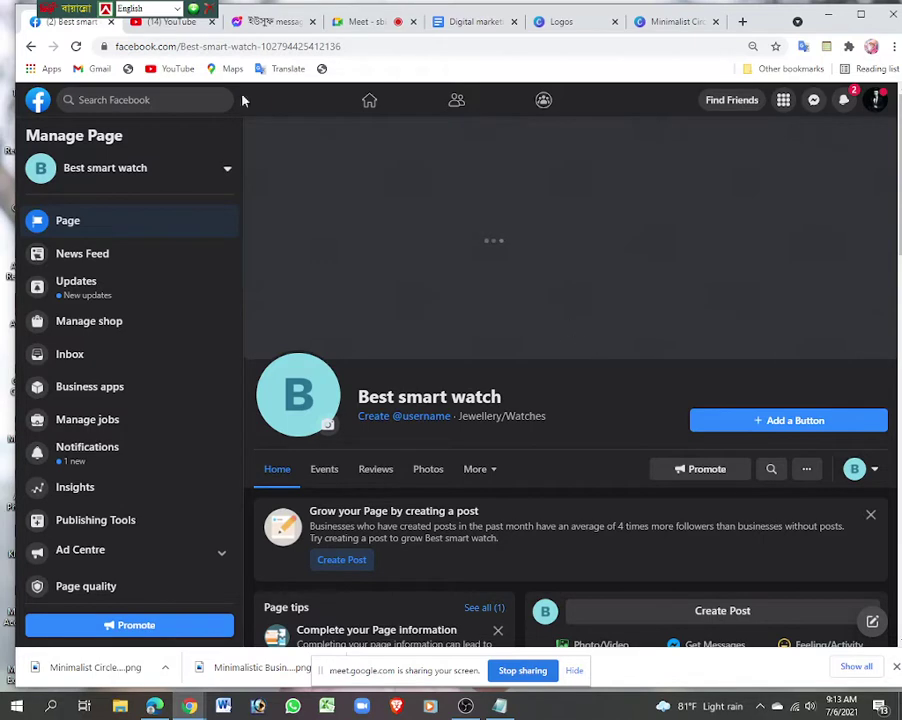
{"action": "left_click", "coordinate": [72, 45]}
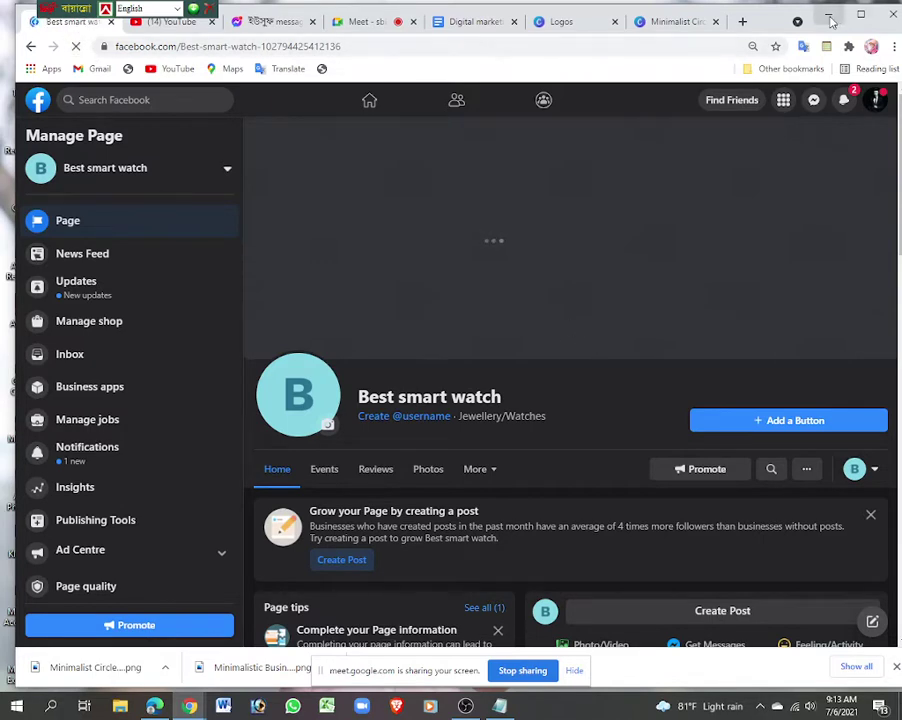
Minimize the browser and refresh the Windows desktop three times
{"action": "left_click", "coordinate": [831, 20]}
{"action": "right_click", "coordinate": [706, 62]}
{"action": "left_click", "coordinate": [745, 99]}
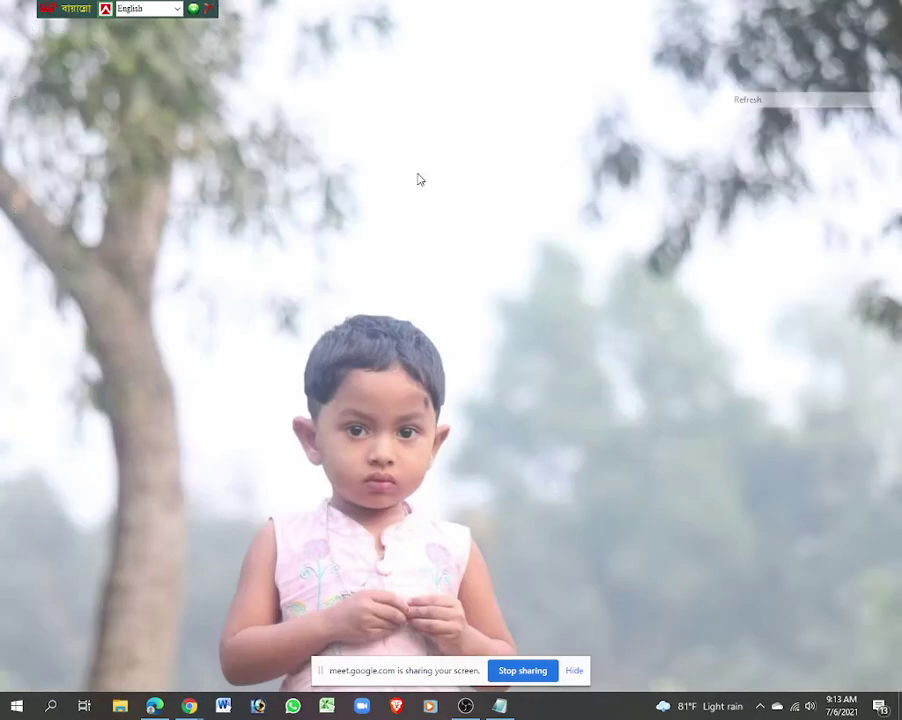
{"action": "right_click", "coordinate": [418, 176]}
{"action": "left_click", "coordinate": [483, 213]}
{"action": "right_click", "coordinate": [560, 146]}
{"action": "left_click", "coordinate": [586, 187]}
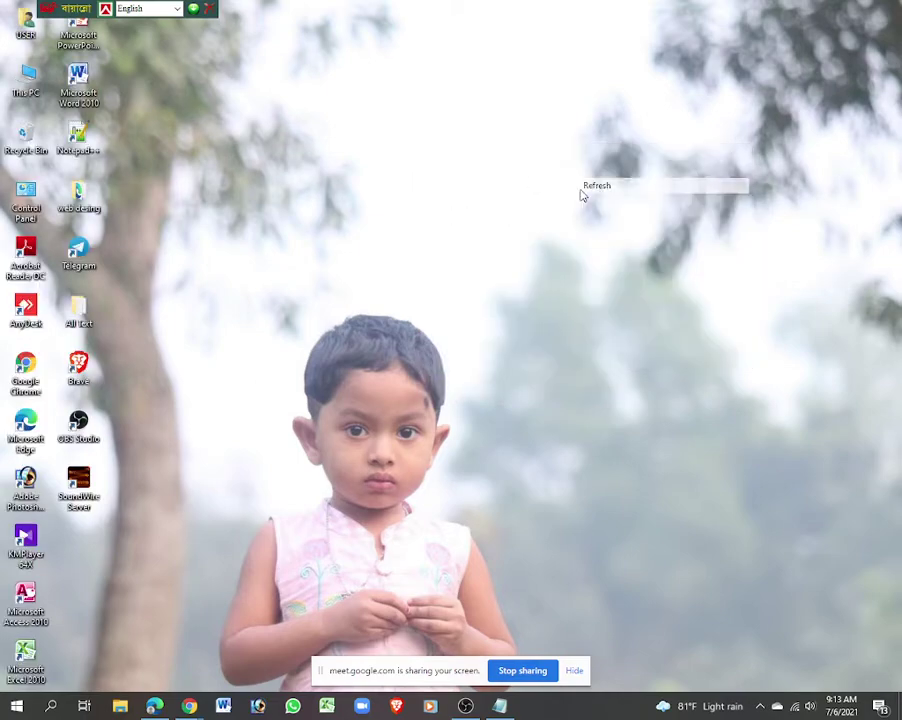
Hide Messenger and bring back the 'Best smart watch | Facebook' window from the taskbar
{"action": "key", "text": "alt+Tab"}
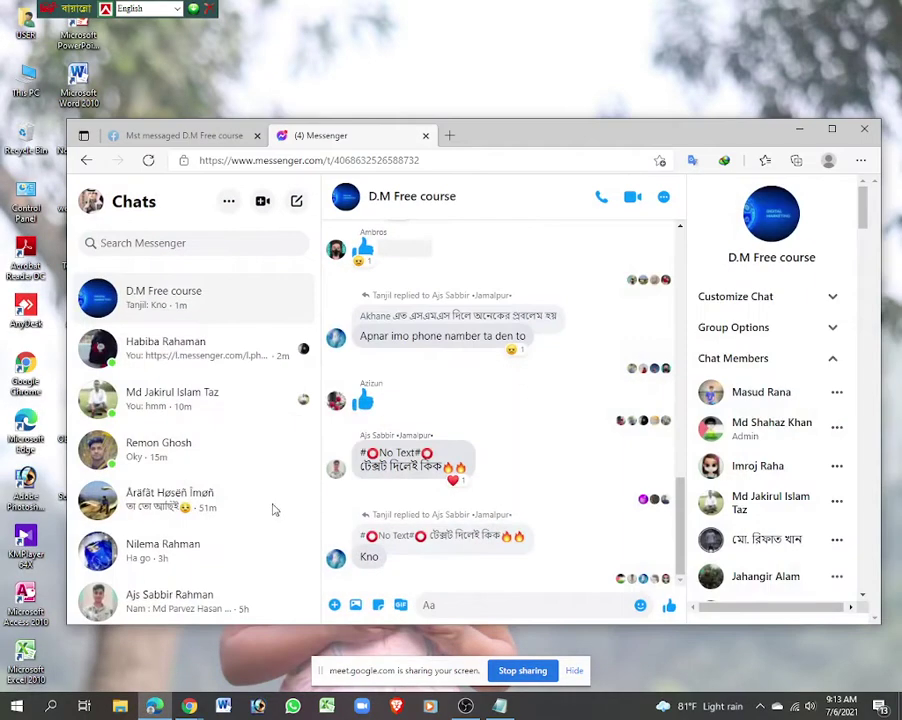
{"action": "left_click", "coordinate": [798, 129]}
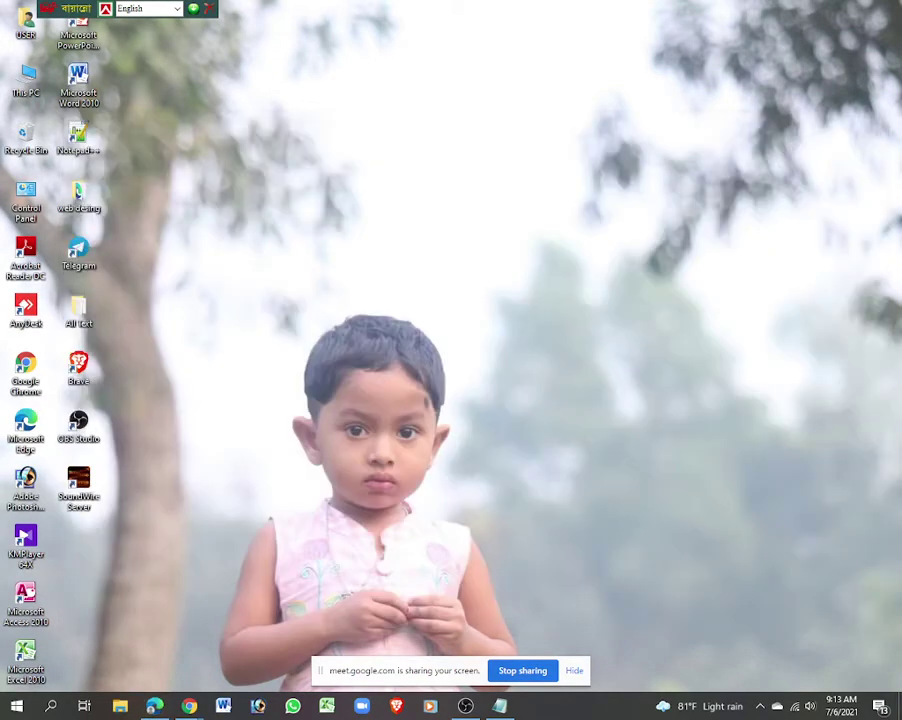
{"action": "mouse_move", "coordinate": [189, 706]}
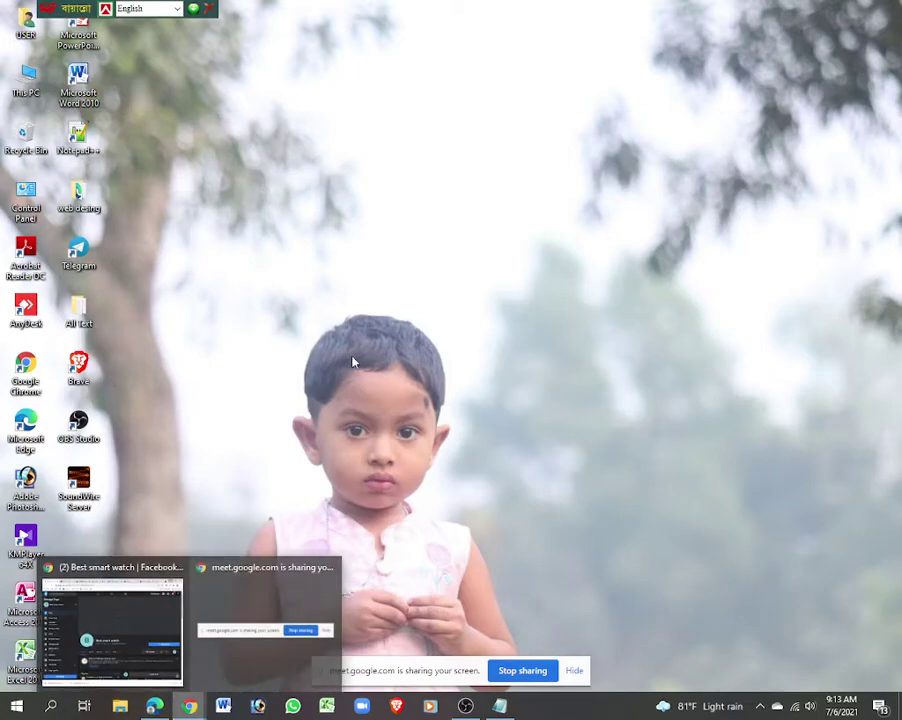
{"action": "left_click", "coordinate": [126, 618]}
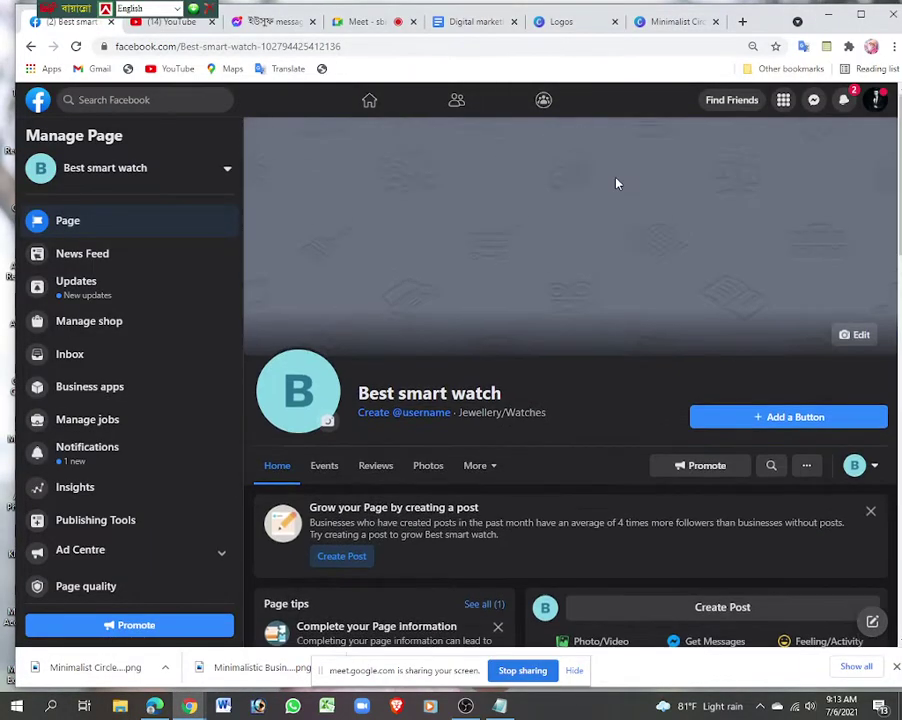
Upload the Minimalistic Business Digital Marketing cover and drag it down so its logo shows
{"action": "left_click", "coordinate": [858, 341]}
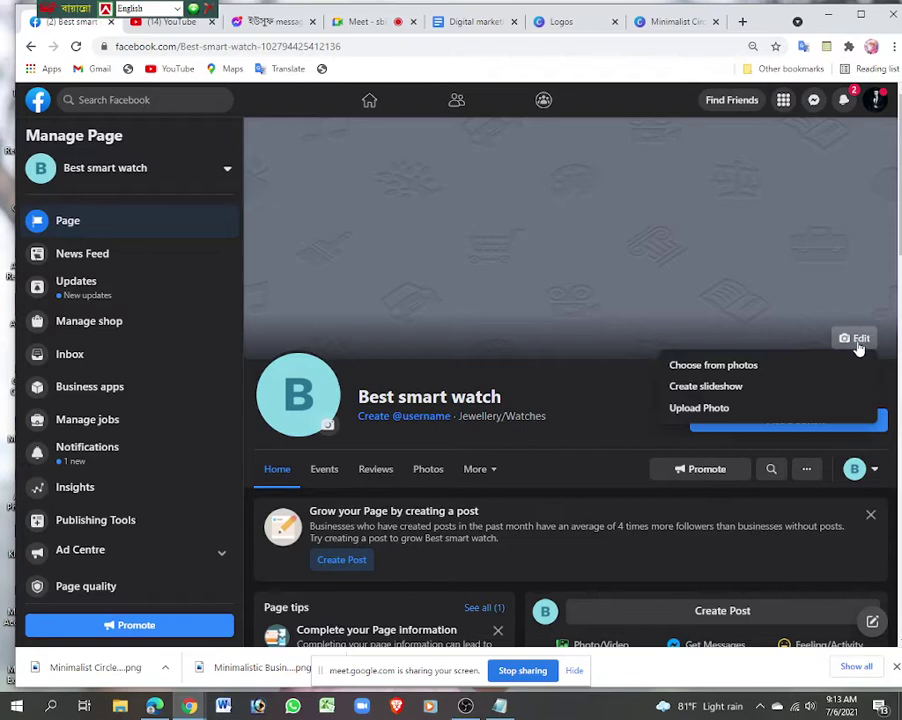
{"action": "left_click", "coordinate": [742, 410]}
{"action": "left_click", "coordinate": [217, 143]}
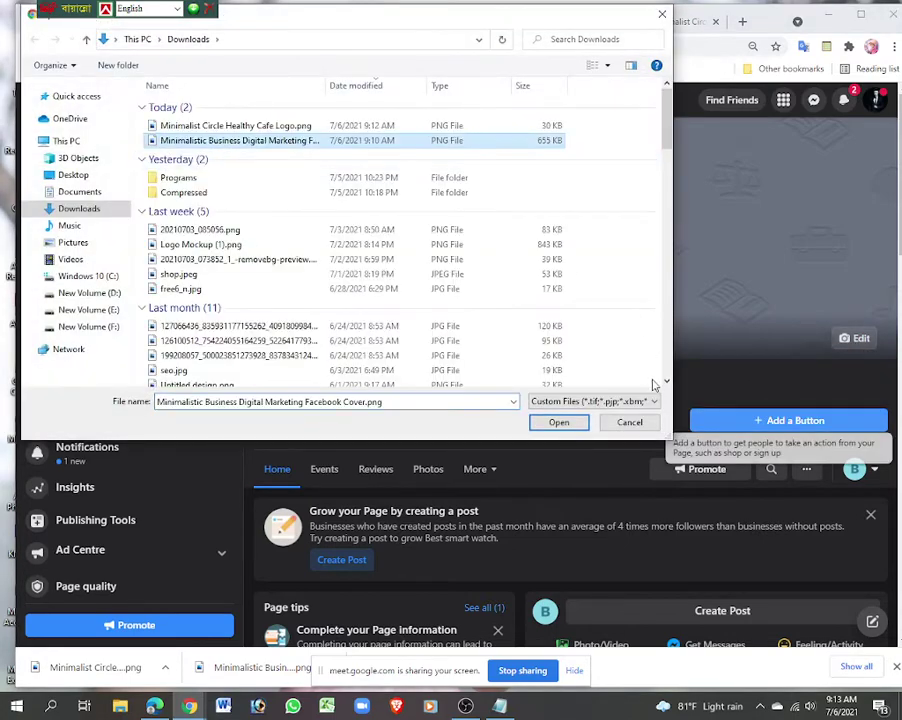
{"action": "left_click", "coordinate": [558, 422]}
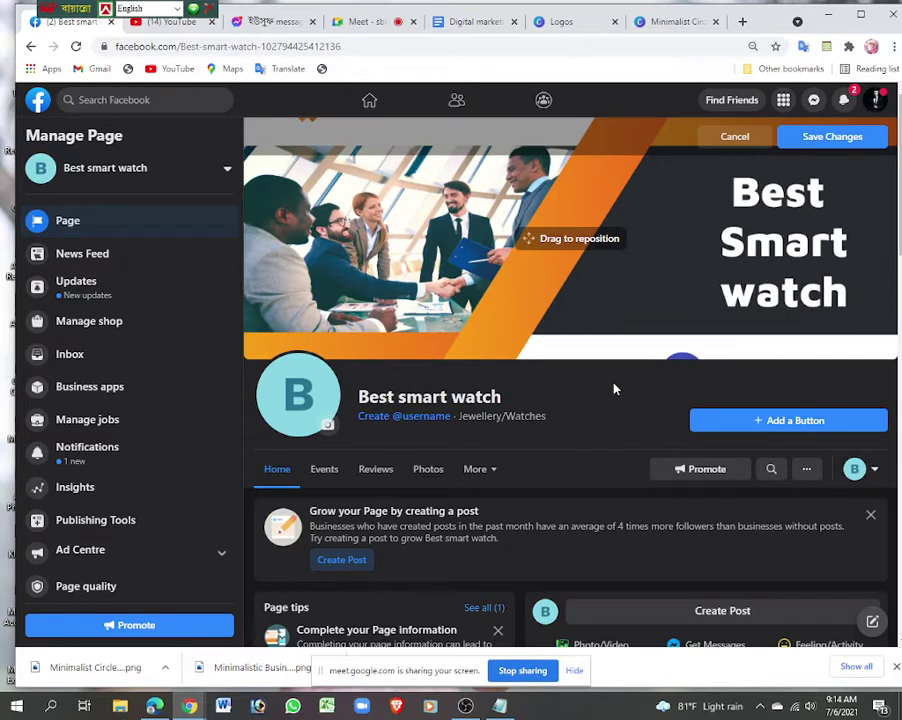
{"action": "left_click_drag", "start_coordinate": [590, 243], "coordinate": [396, 362]}
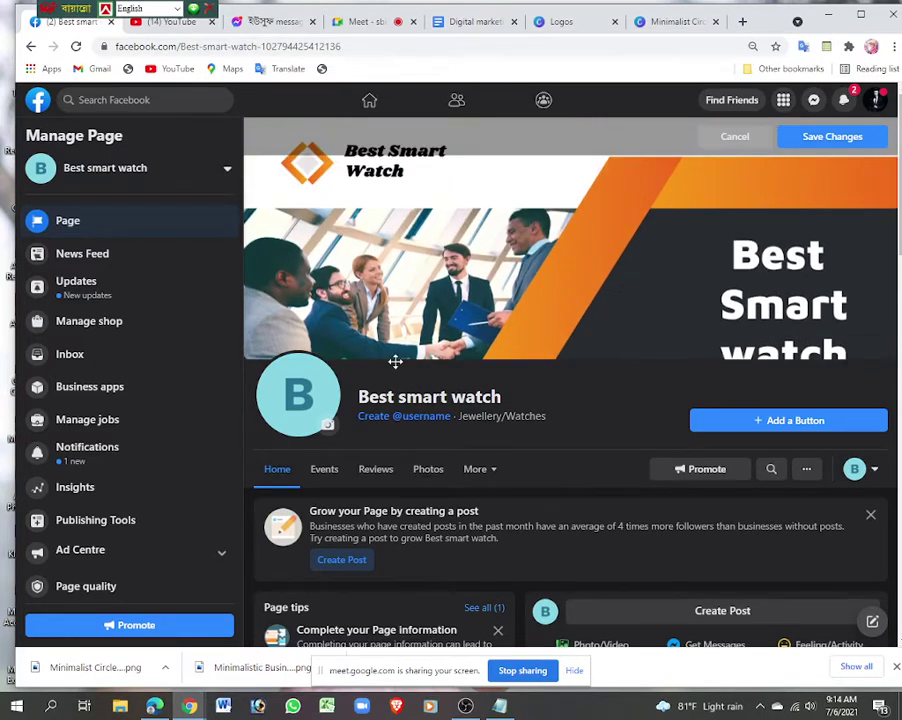
{"action": "left_click", "coordinate": [327, 423]}
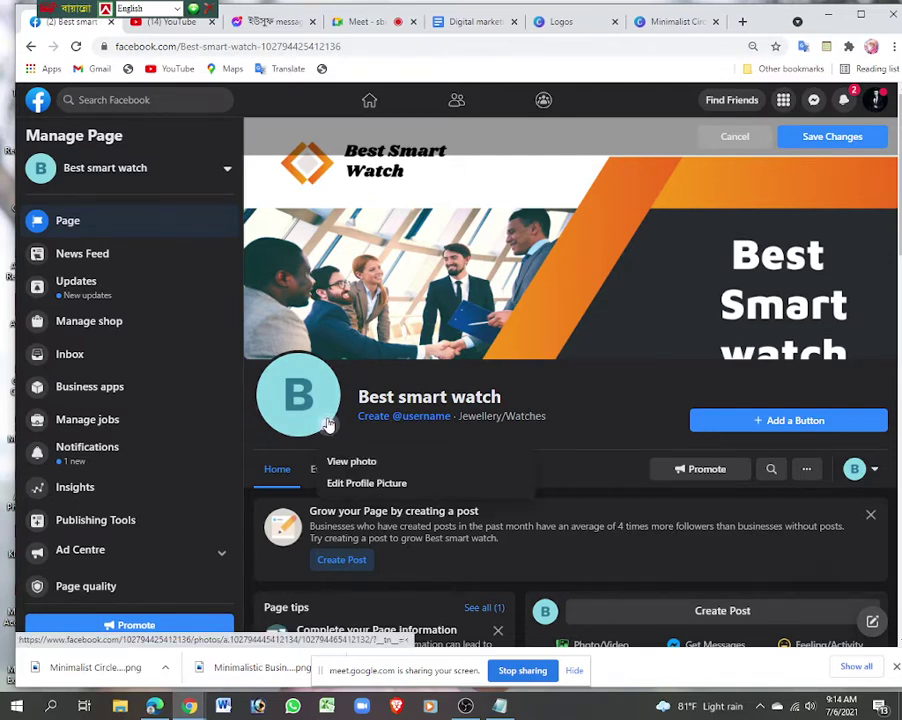
Upload 'Minimalist Circle Healthy Cafe Logo.png' as the page's profile picture
{"action": "left_click", "coordinate": [362, 484]}
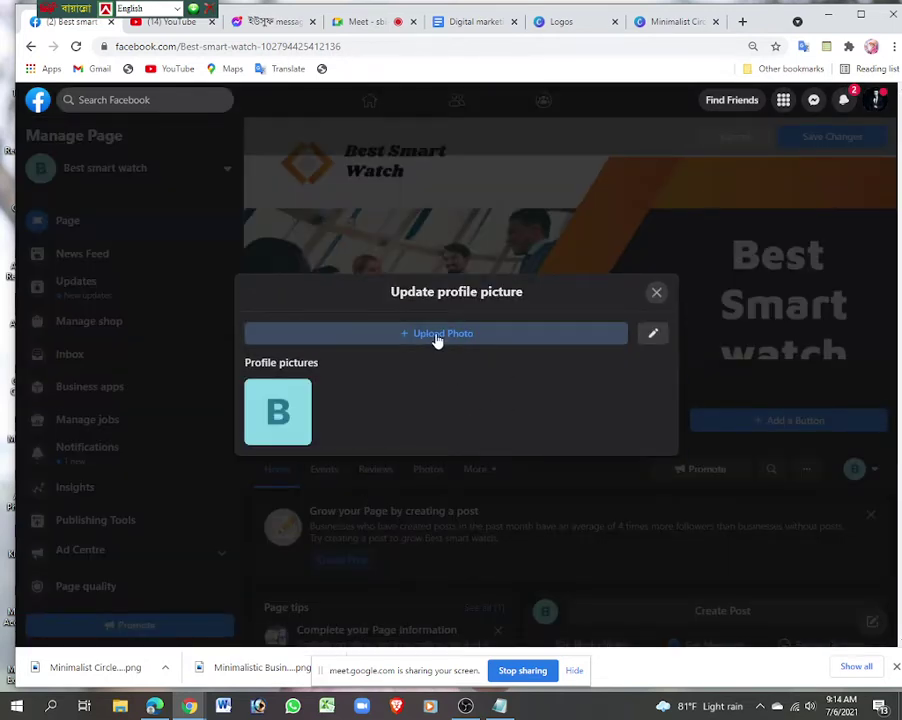
{"action": "left_click", "coordinate": [436, 336]}
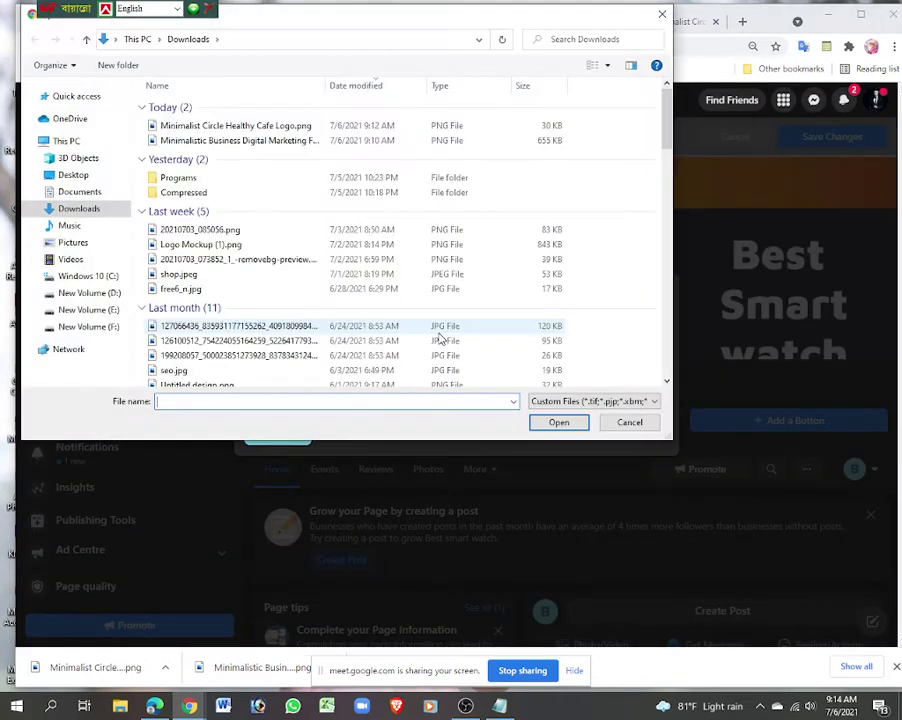
{"action": "left_click", "coordinate": [330, 125]}
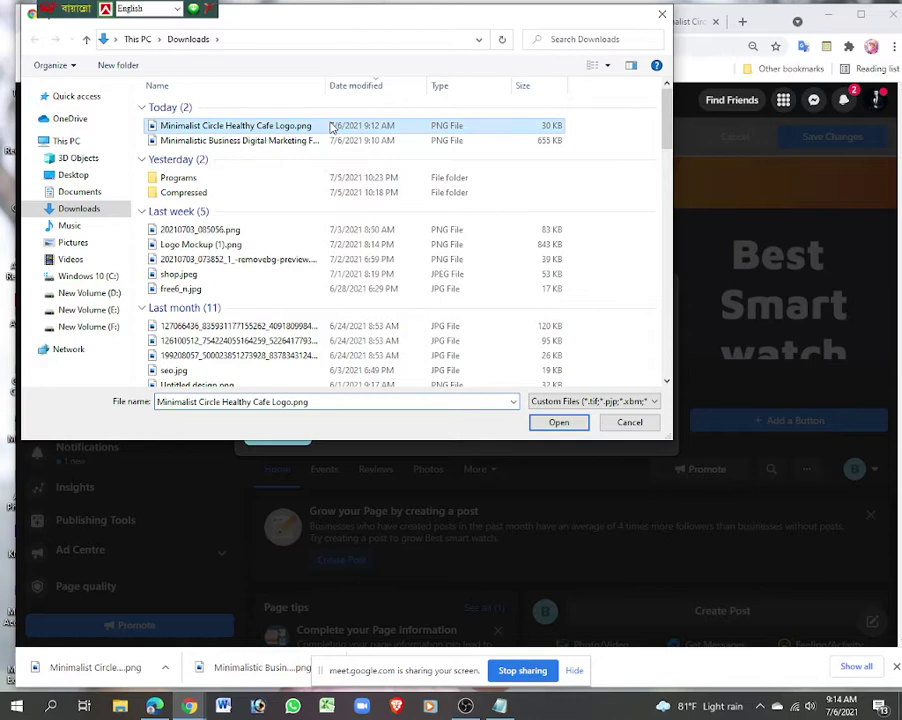
{"action": "left_click", "coordinate": [572, 428]}
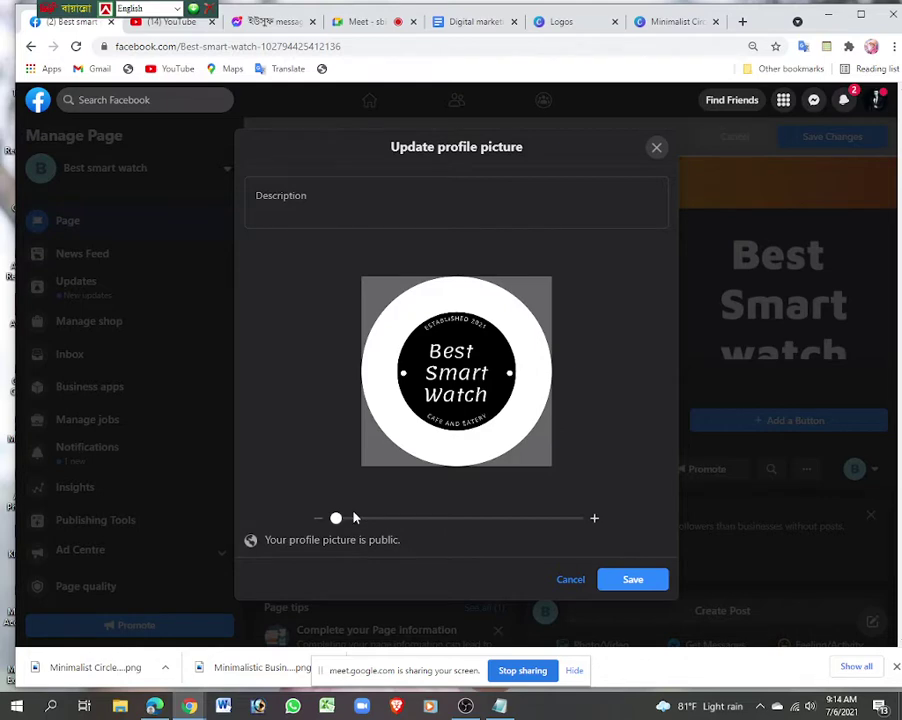
Adjust the logo's zoom in the frame, ending slightly zoomed in
{"action": "left_click", "coordinate": [602, 526]}
{"action": "left_click", "coordinate": [602, 526]}
{"action": "left_click", "coordinate": [602, 526]}
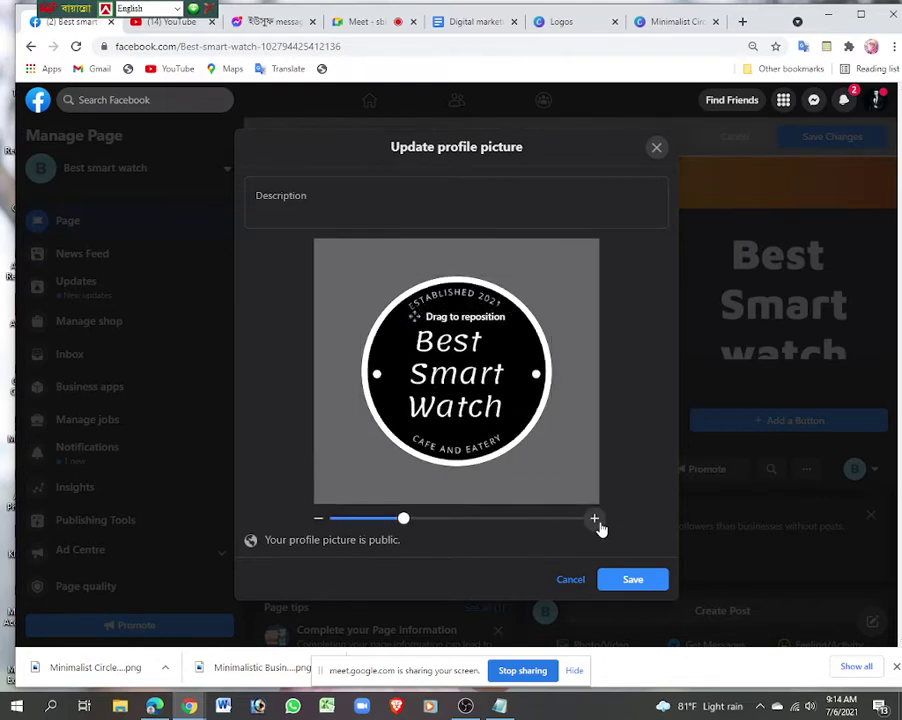
{"action": "left_click", "coordinate": [601, 526]}
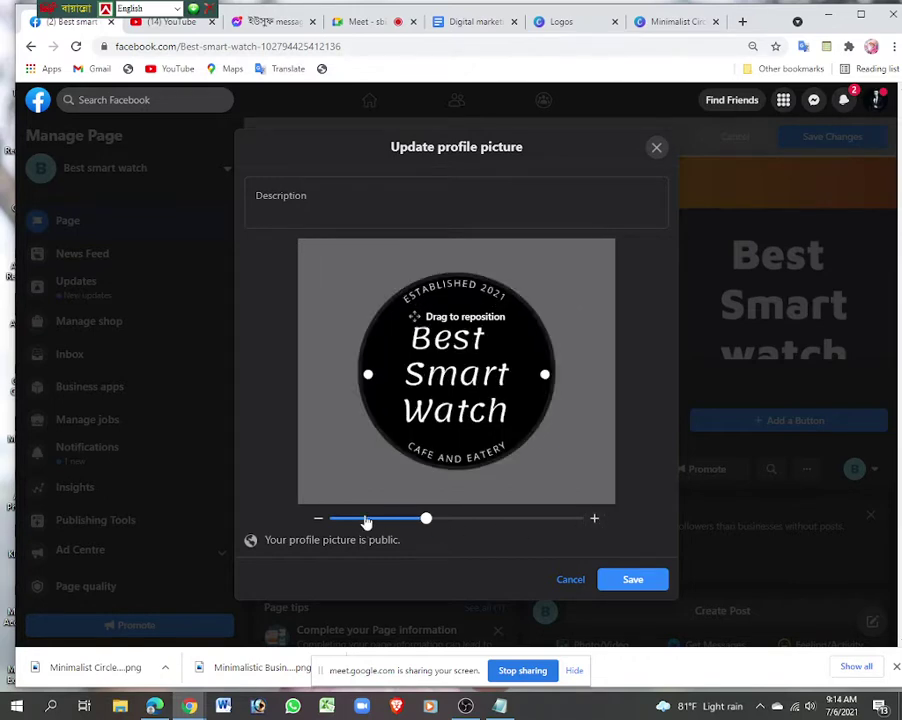
{"action": "left_click_drag", "start_coordinate": [366, 520], "coordinate": [311, 517]}
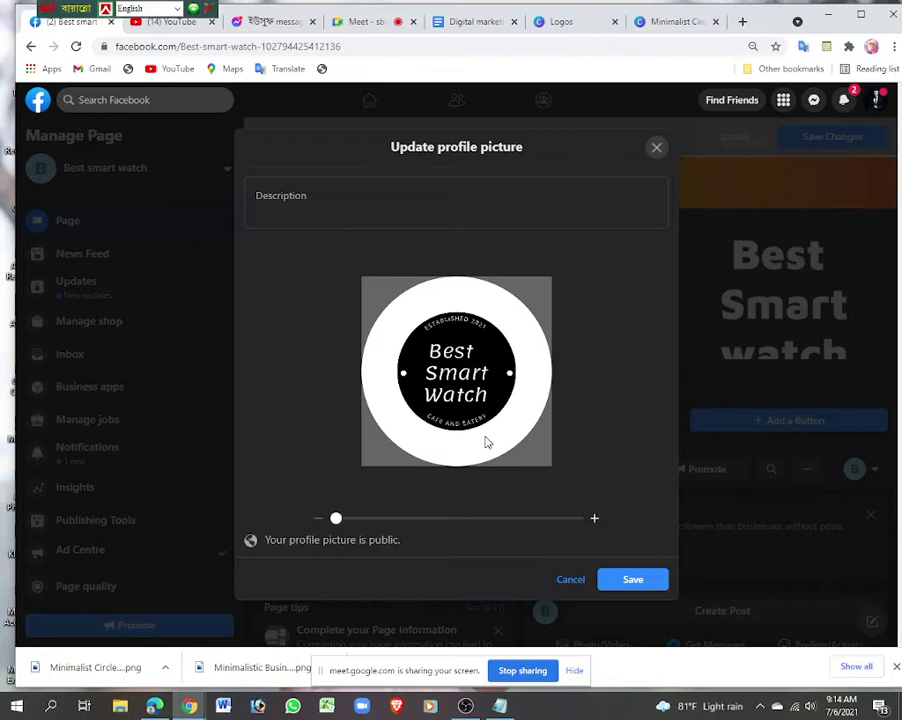
{"action": "left_click", "coordinate": [595, 519]}
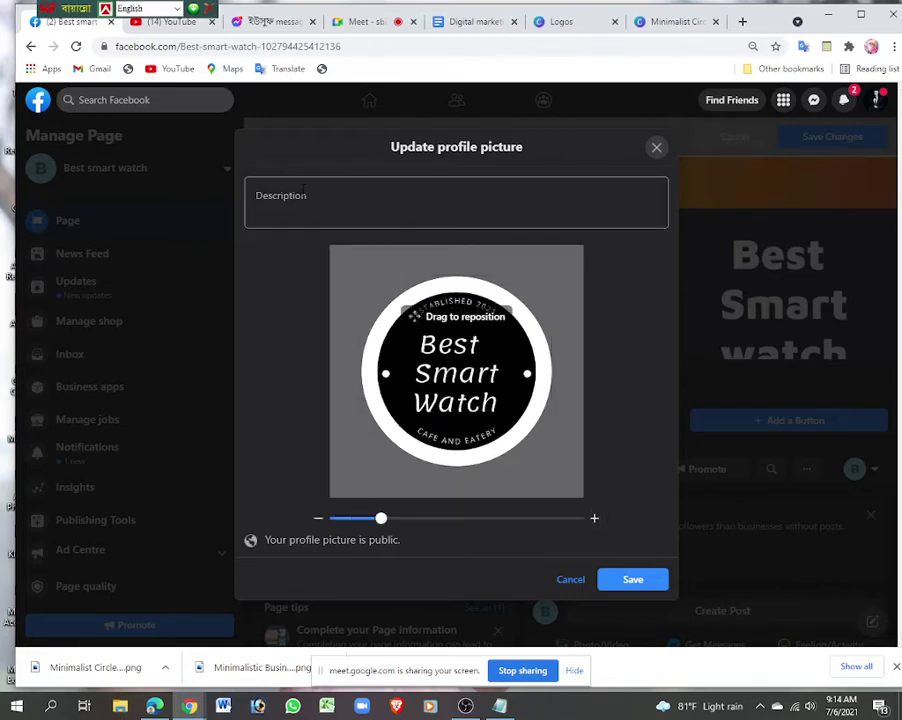
Keep the edits and save the new circular logo profile picture
{"action": "left_click", "coordinate": [257, 202]}
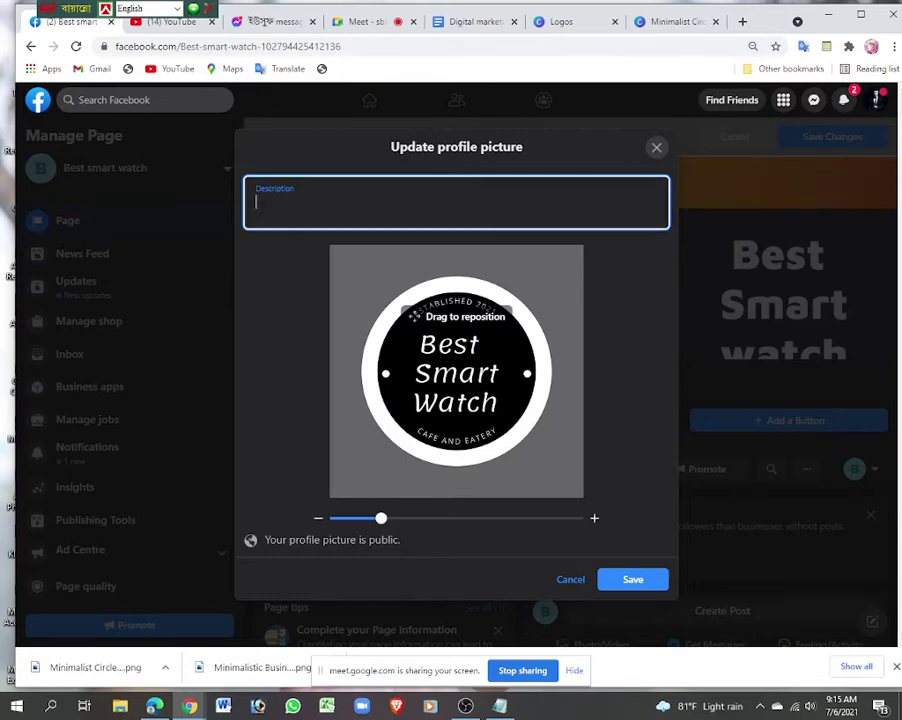
{"action": "left_click", "coordinate": [654, 148]}
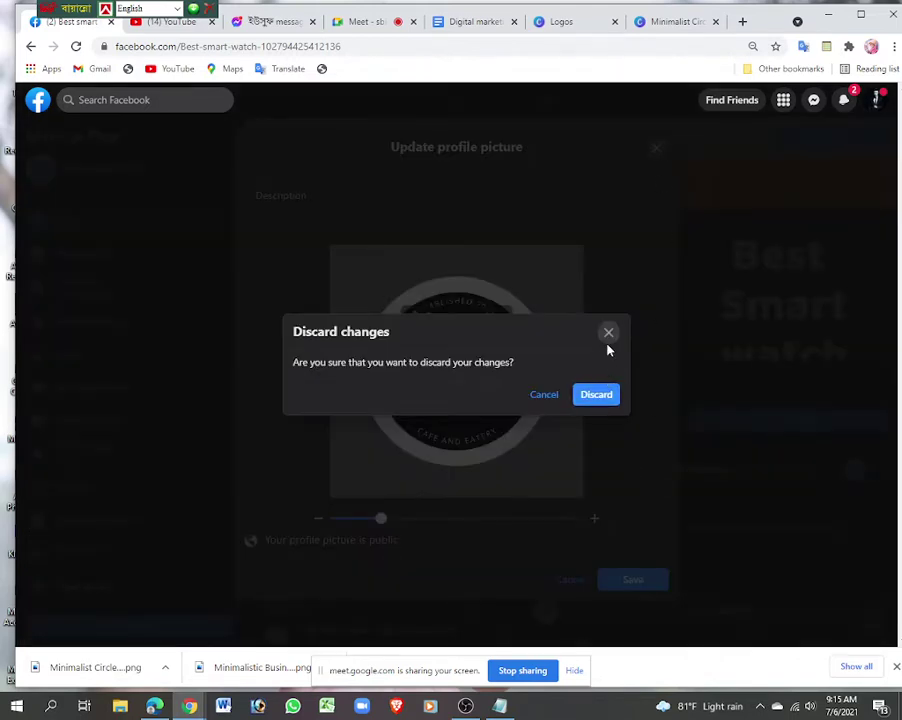
{"action": "left_click", "coordinate": [541, 396]}
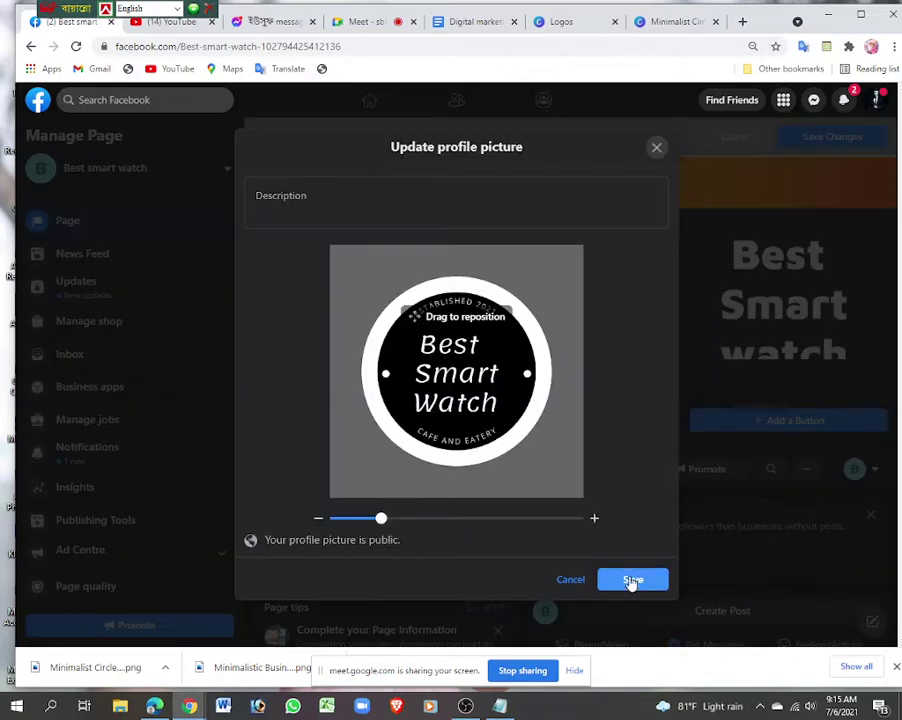
{"action": "left_click", "coordinate": [632, 580]}
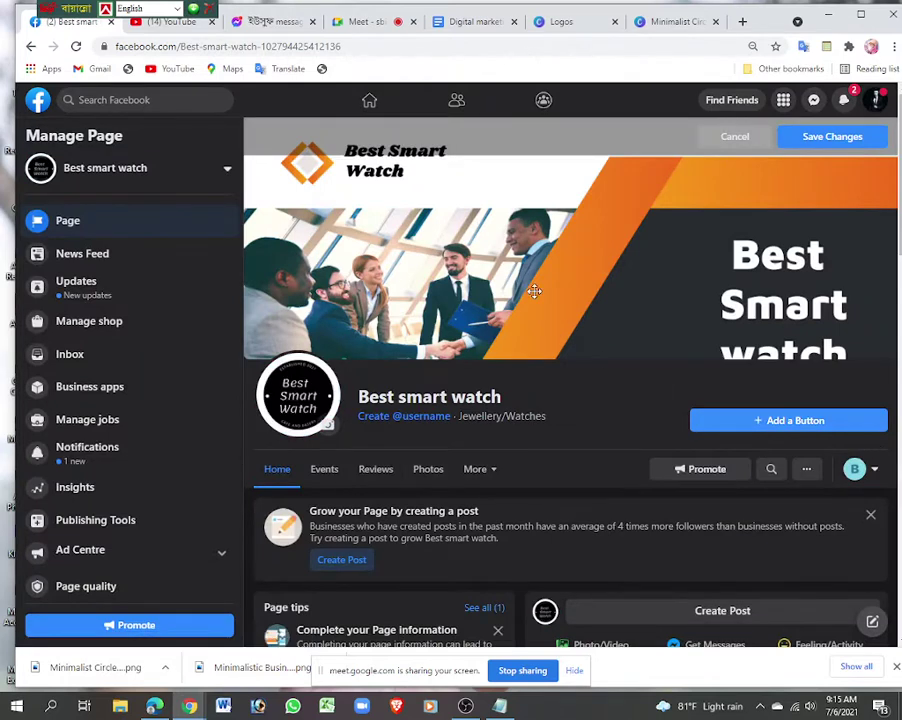
{"action": "left_click", "coordinate": [405, 418]}
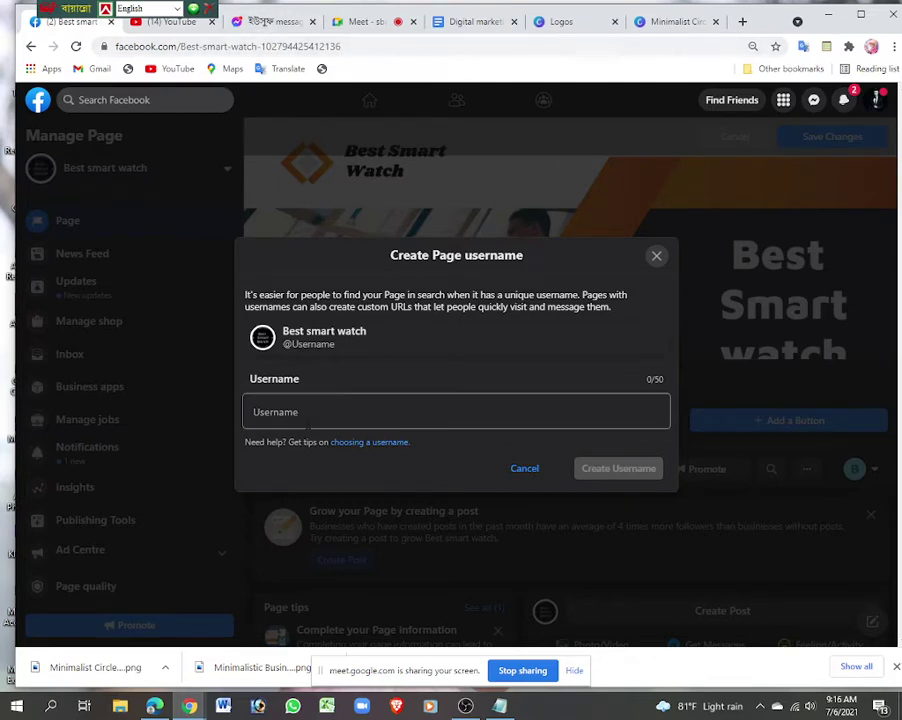
Try the username 'bestsmartwatch', then close the dialog once it is rejected
{"action": "left_click", "coordinate": [288, 414]}
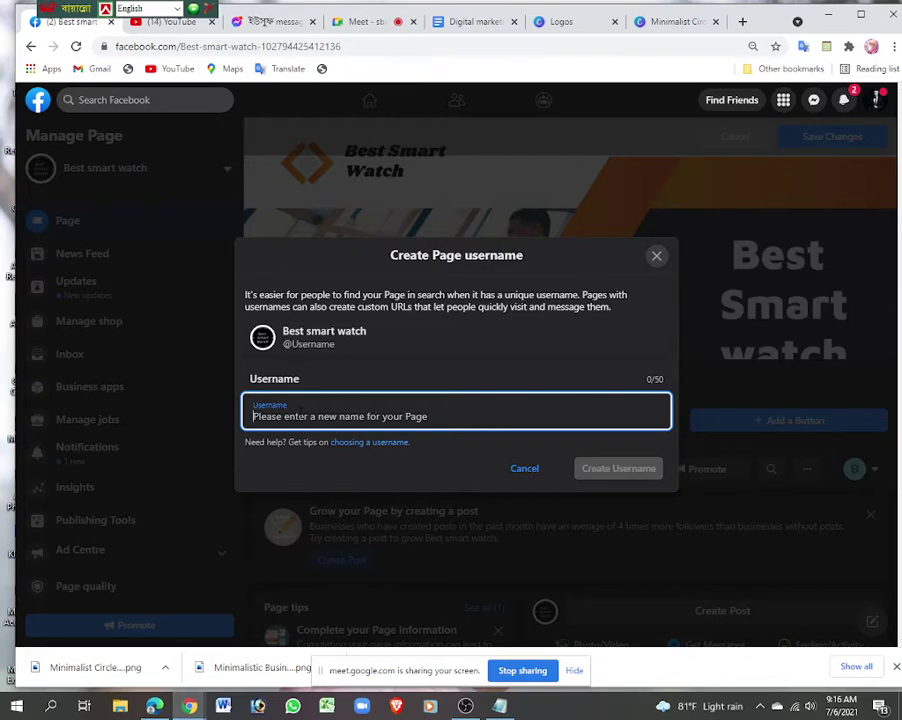
{"action": "type", "text": "best"}
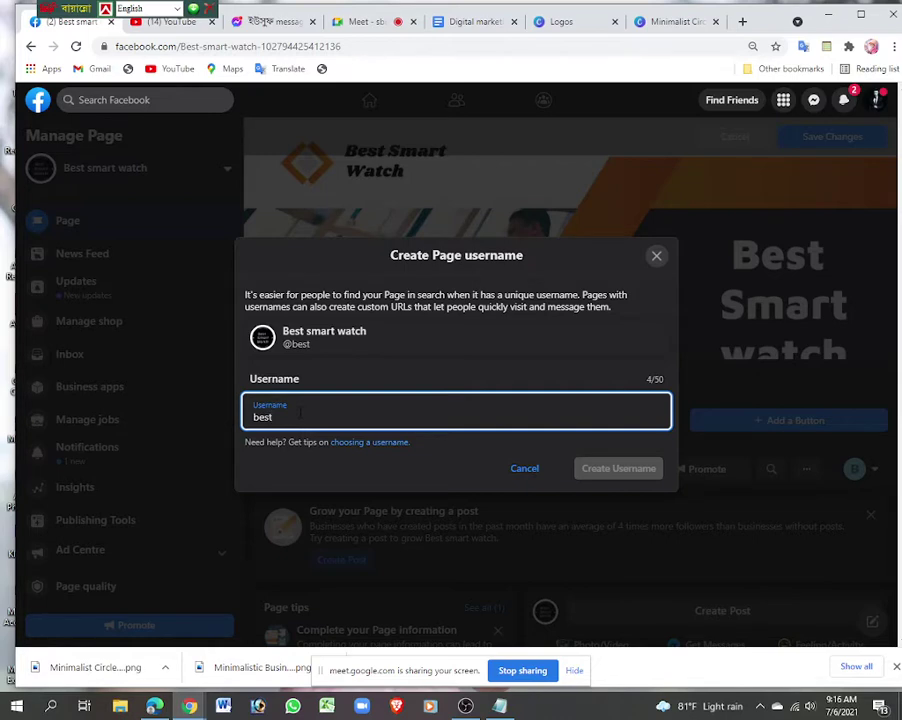
{"action": "type", "text": "smartwatch"}
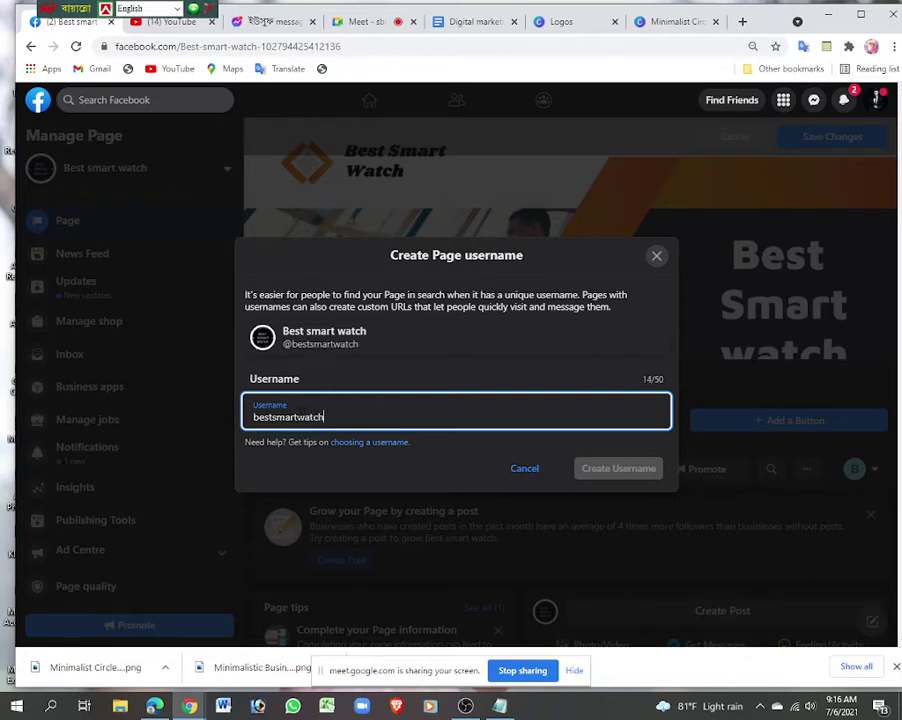
{"action": "left_click", "coordinate": [434, 466]}
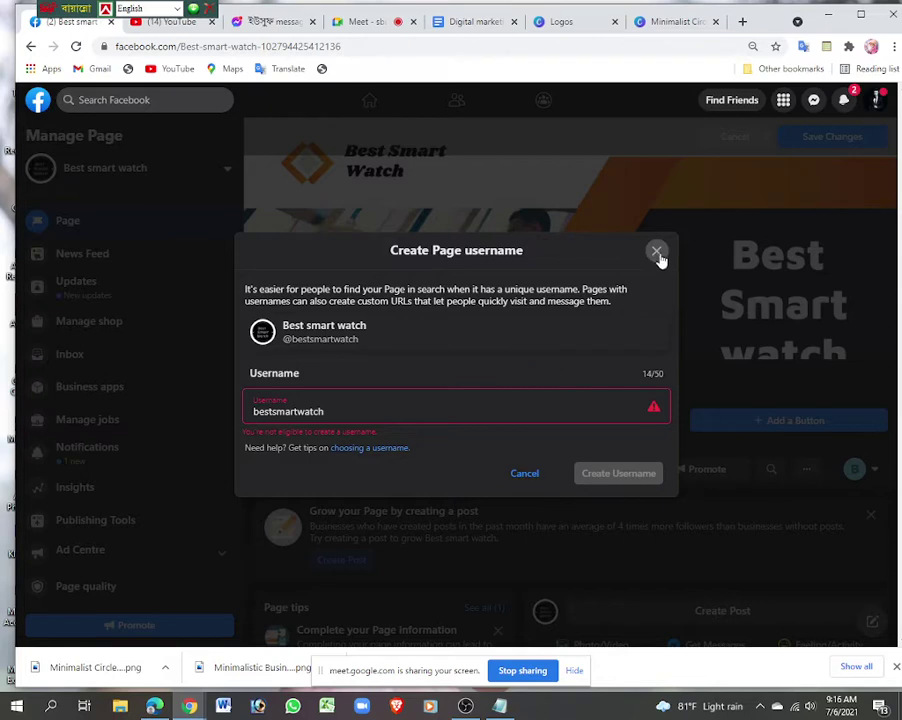
{"action": "left_click", "coordinate": [655, 252]}
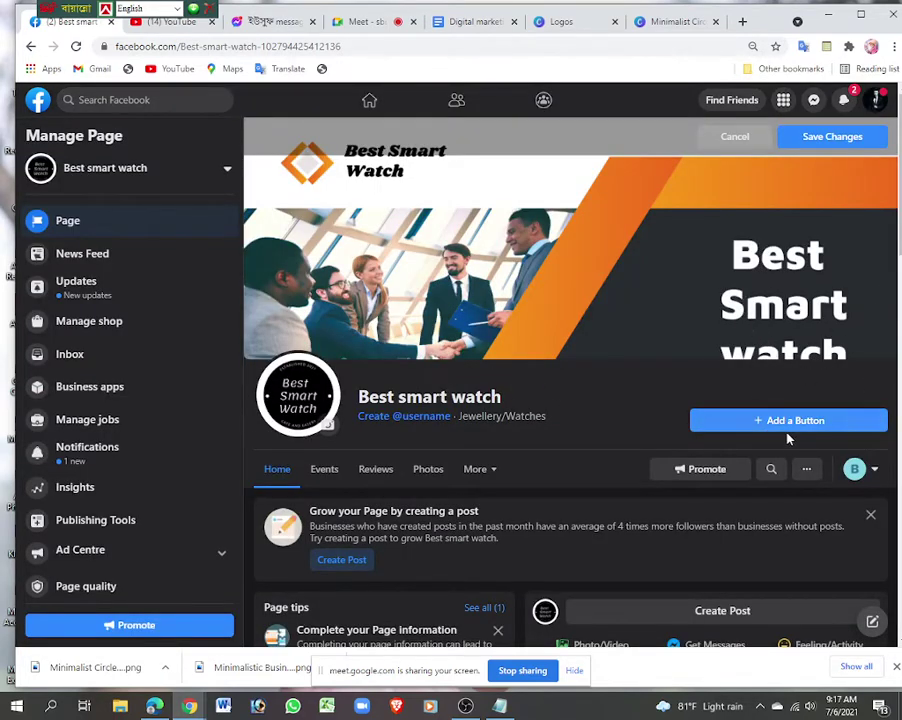
Open the Edit action button dialog from the page's Add a Button control
{"action": "left_click", "coordinate": [775, 423]}
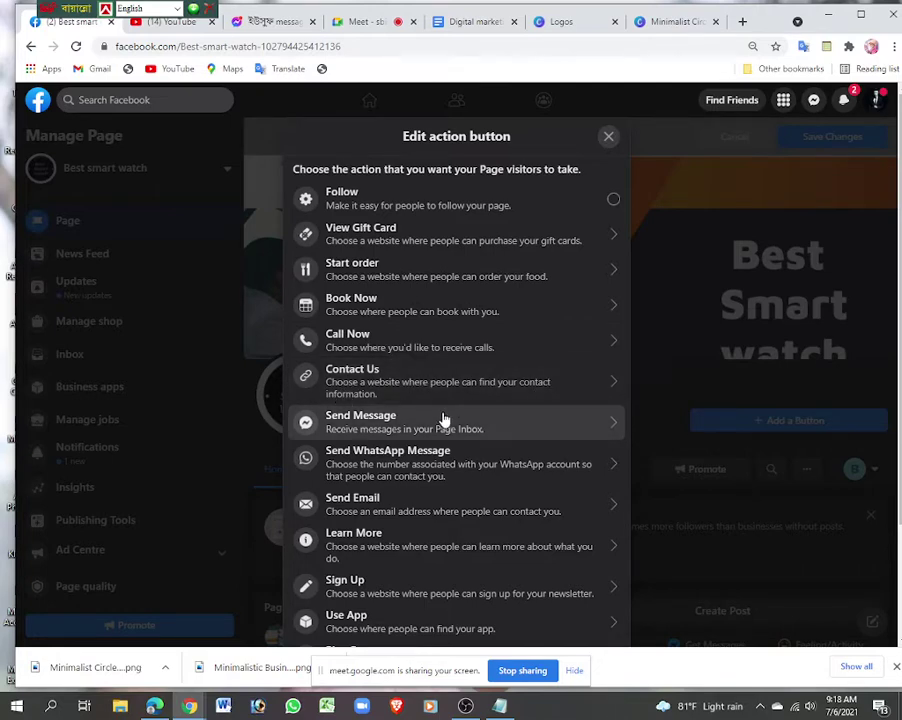
Scroll through the visitor action list, then back up toward Follow at the top
{"action": "scroll", "coordinate": [445, 418], "scroll_direction": "down", "scroll_amount": 1}
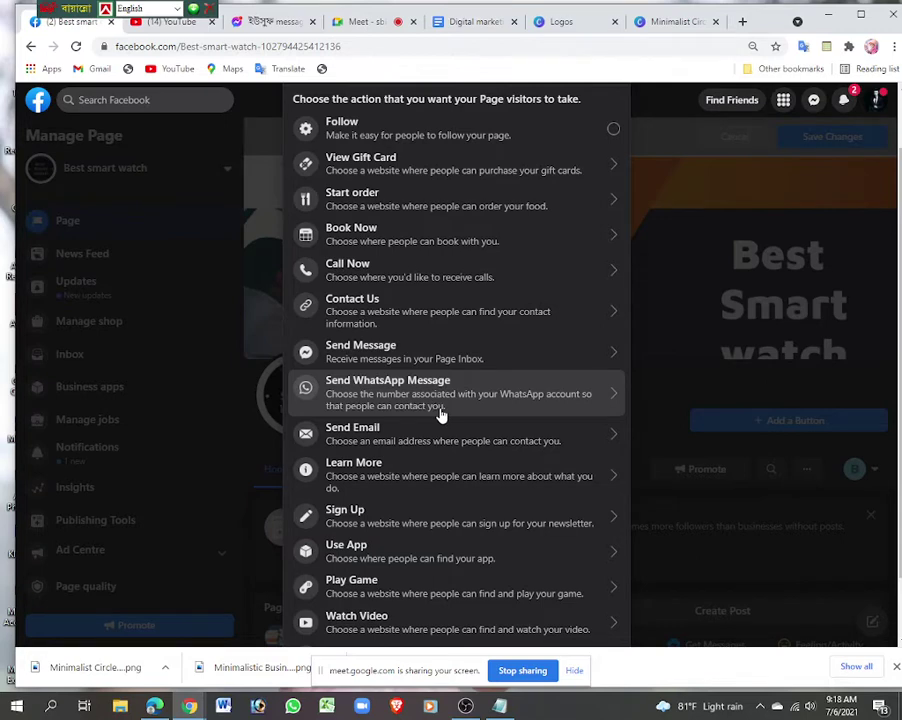
{"action": "scroll", "coordinate": [390, 420], "scroll_direction": "down", "scroll_amount": 2}
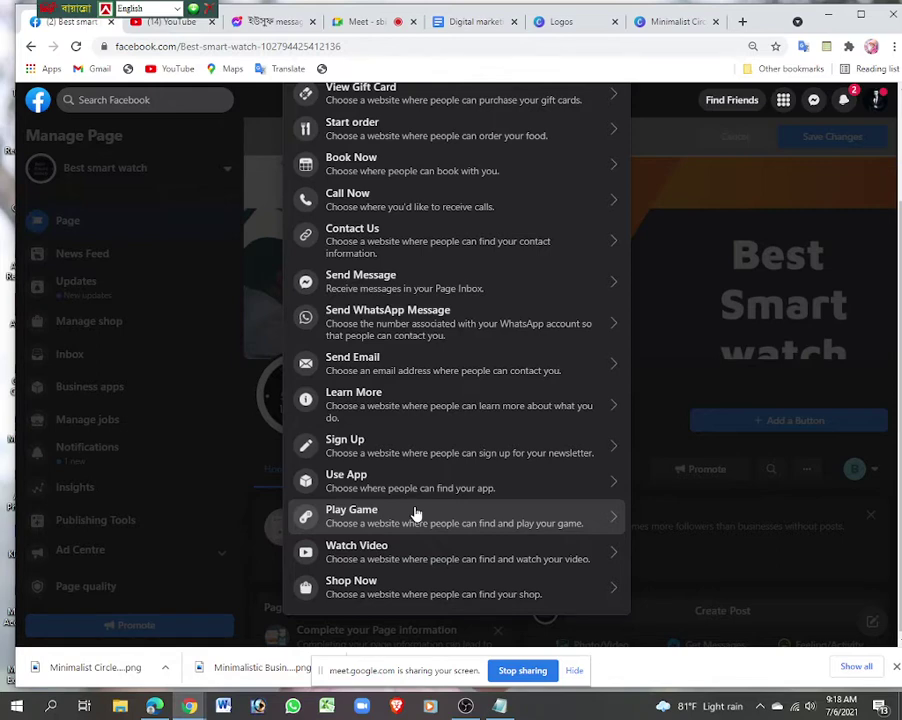
{"action": "scroll", "coordinate": [410, 506], "scroll_direction": "down", "scroll_amount": 1}
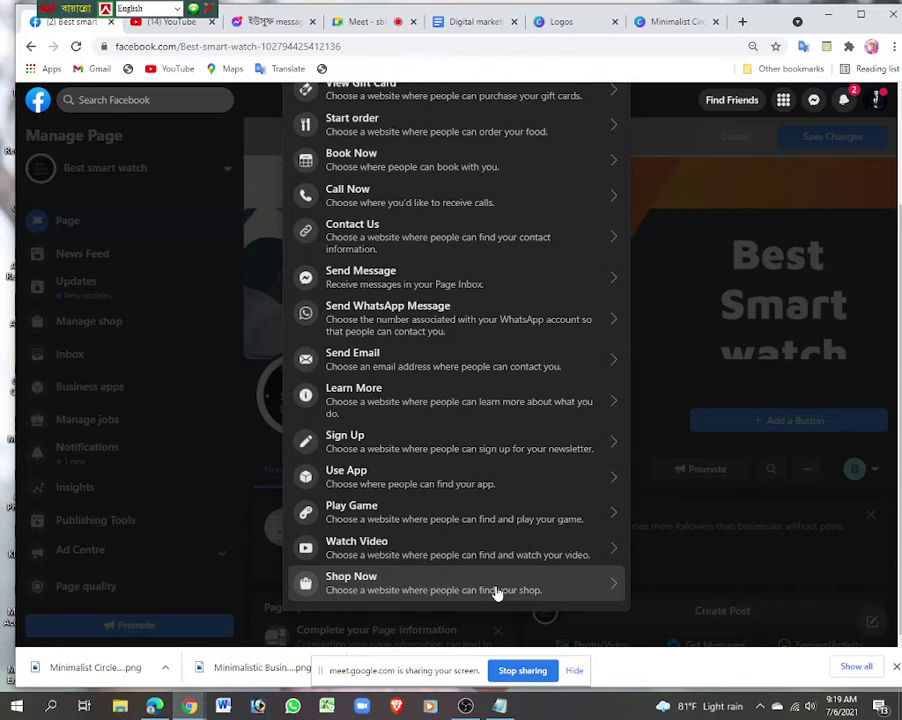
{"action": "scroll", "coordinate": [492, 588], "scroll_direction": "up", "scroll_amount": 3}
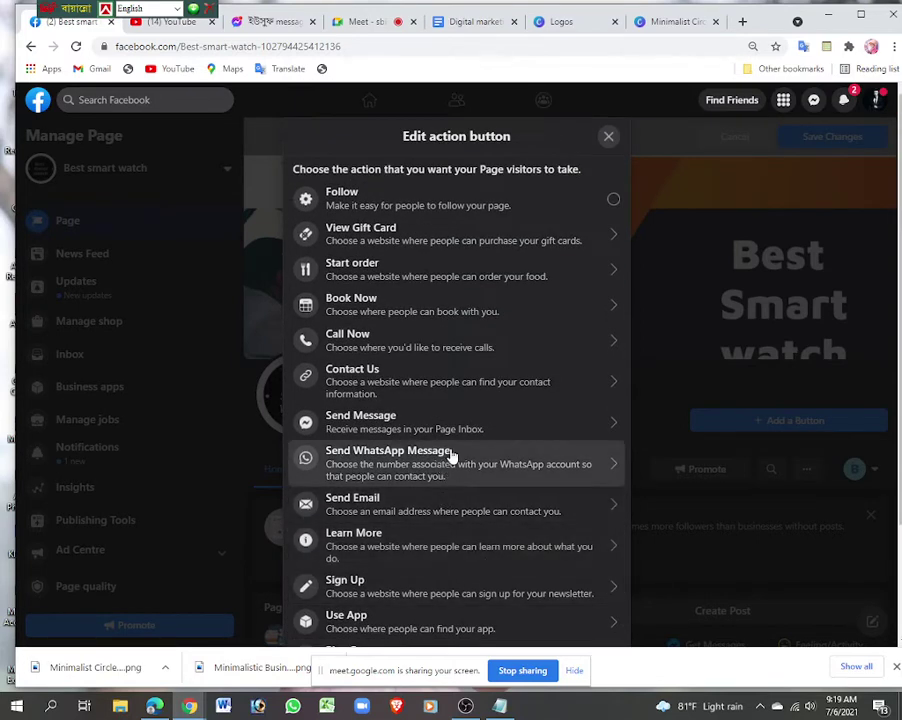
Set Send Message as the page's action button, delete FAQ Question 1, and save
{"action": "left_click", "coordinate": [372, 438]}
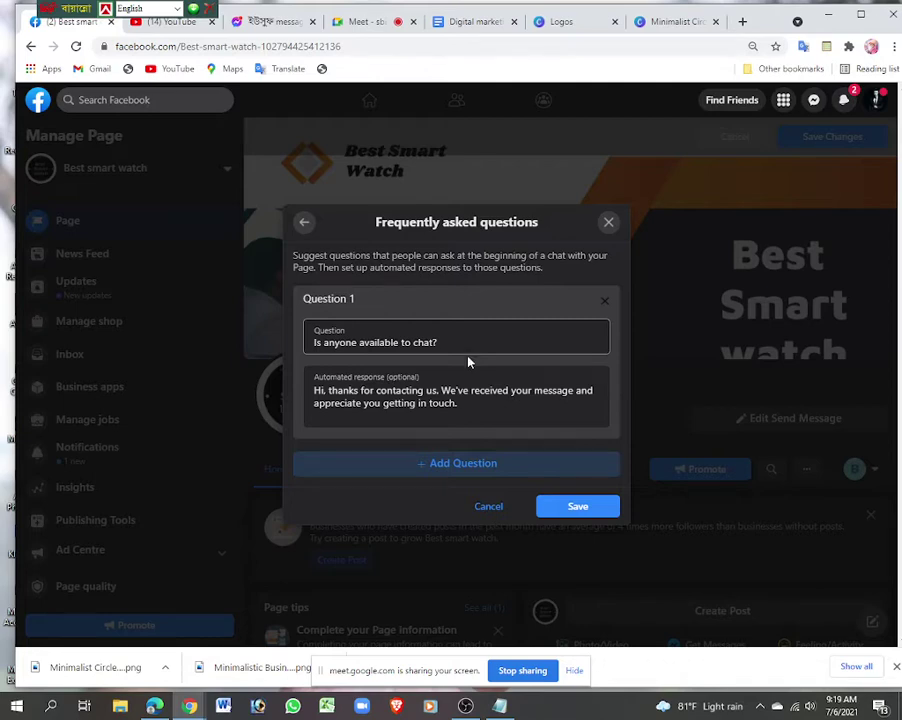
{"action": "left_click", "coordinate": [608, 304]}
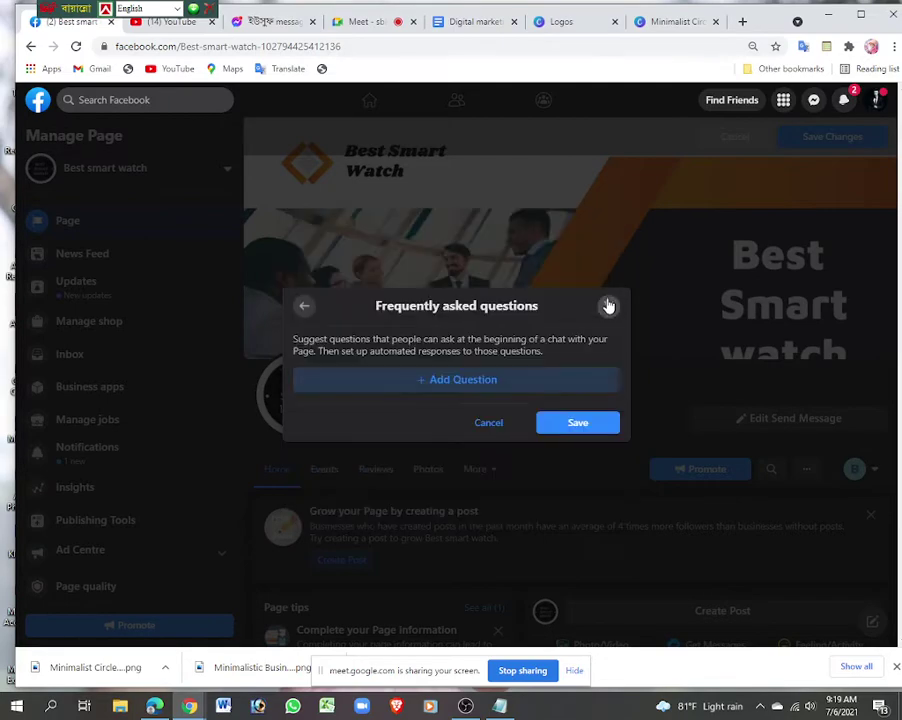
{"action": "left_click", "coordinate": [578, 422]}
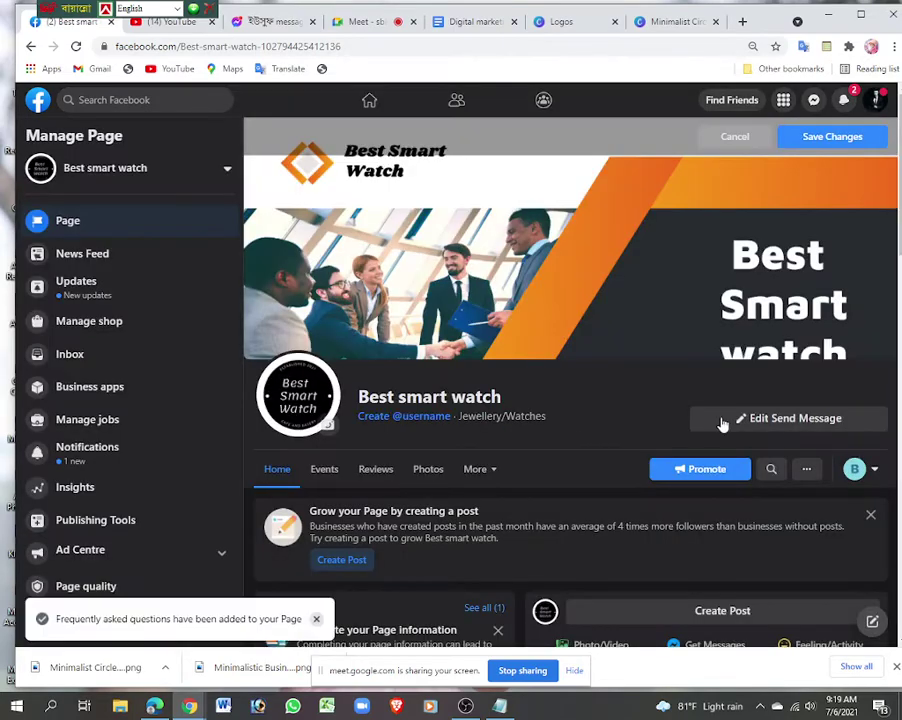
{"action": "scroll", "coordinate": [642, 411], "scroll_direction": "down", "scroll_amount": 3}
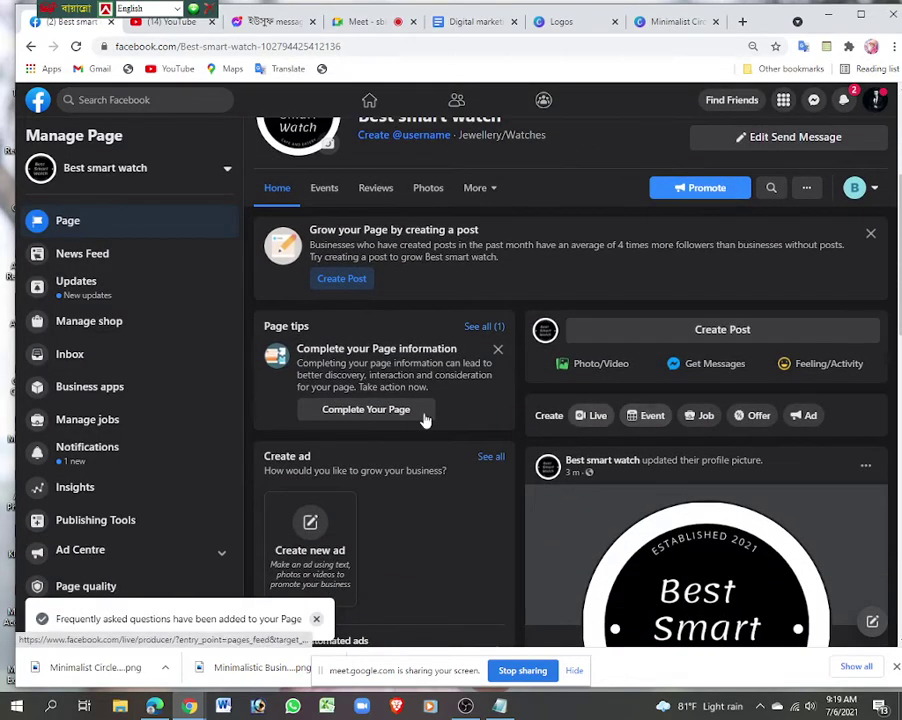
{"action": "scroll", "coordinate": [610, 330], "scroll_direction": "down", "scroll_amount": 7}
{"action": "scroll", "coordinate": [651, 411], "scroll_direction": "up", "scroll_amount": 5}
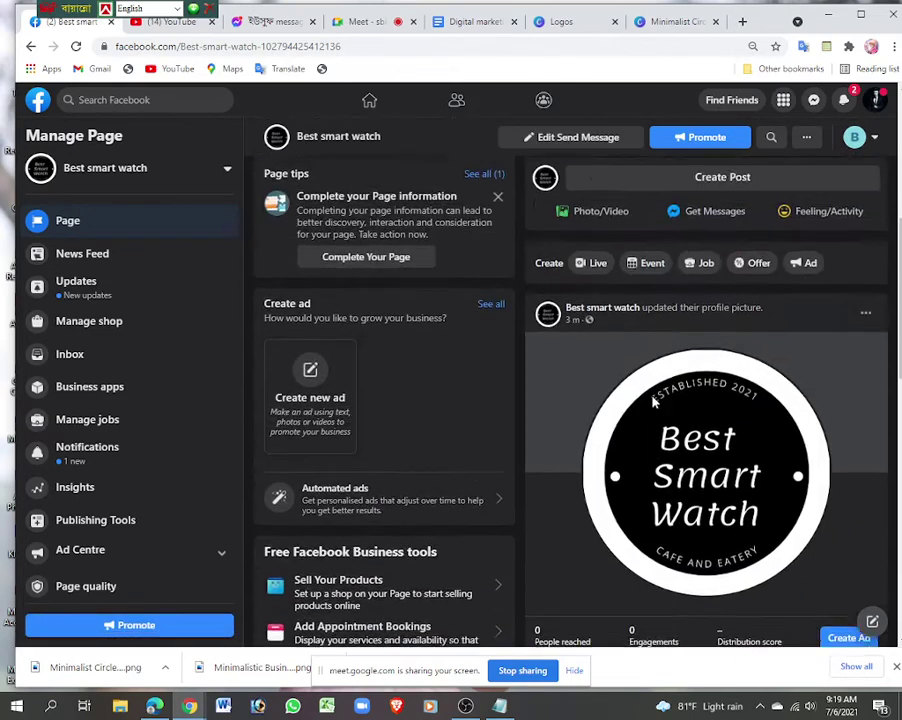
Open the page's News Feed and advance its introduction to the pages-to-follow suggestions
{"action": "left_click", "coordinate": [80, 255]}
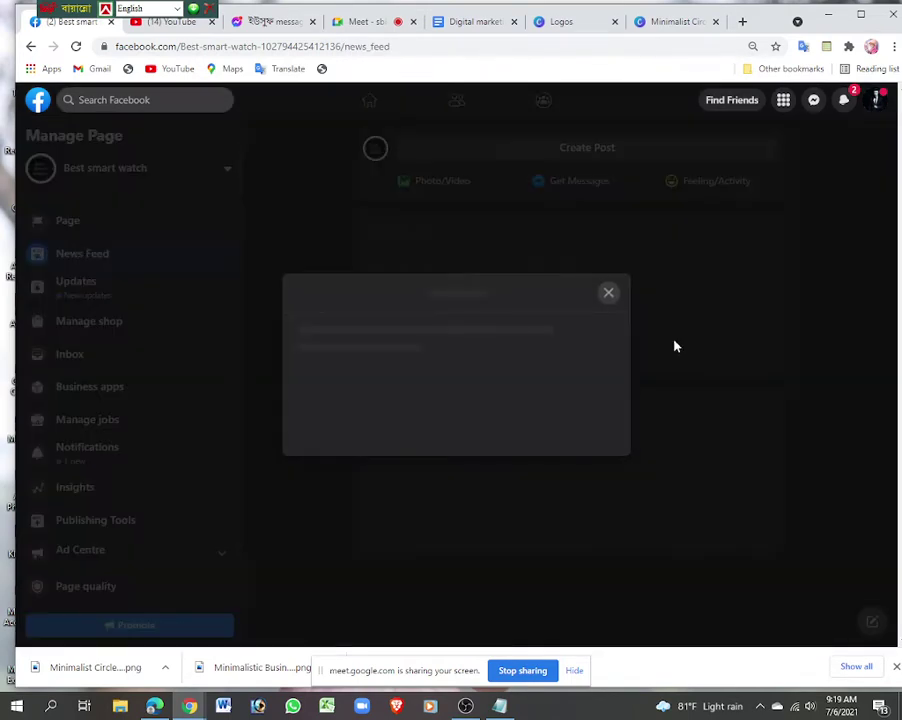
{"action": "left_click", "coordinate": [596, 562]}
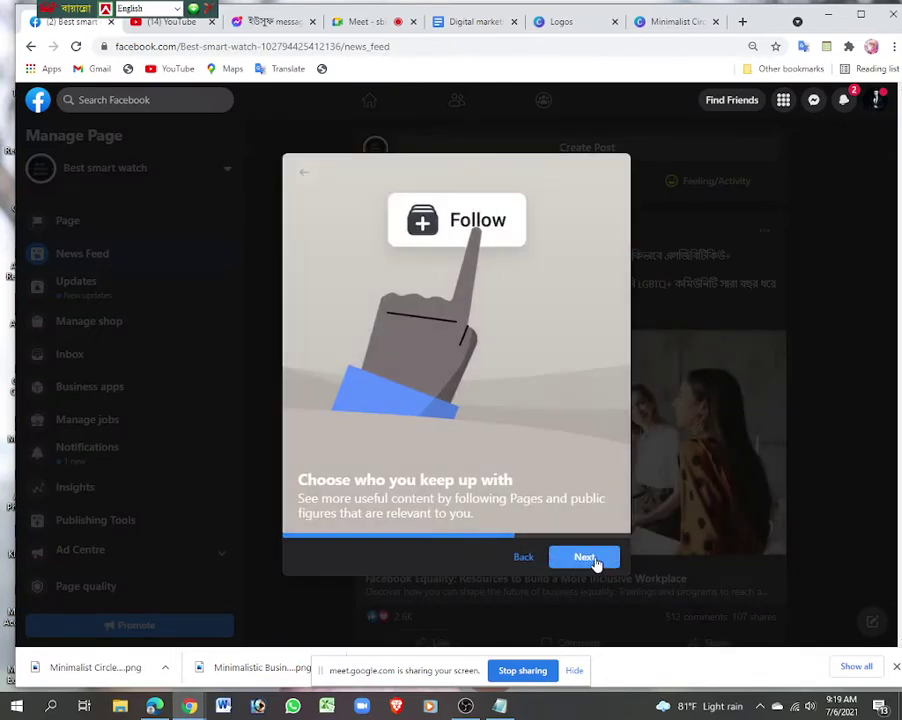
{"action": "left_click", "coordinate": [597, 563]}
{"action": "left_click", "coordinate": [596, 563]}
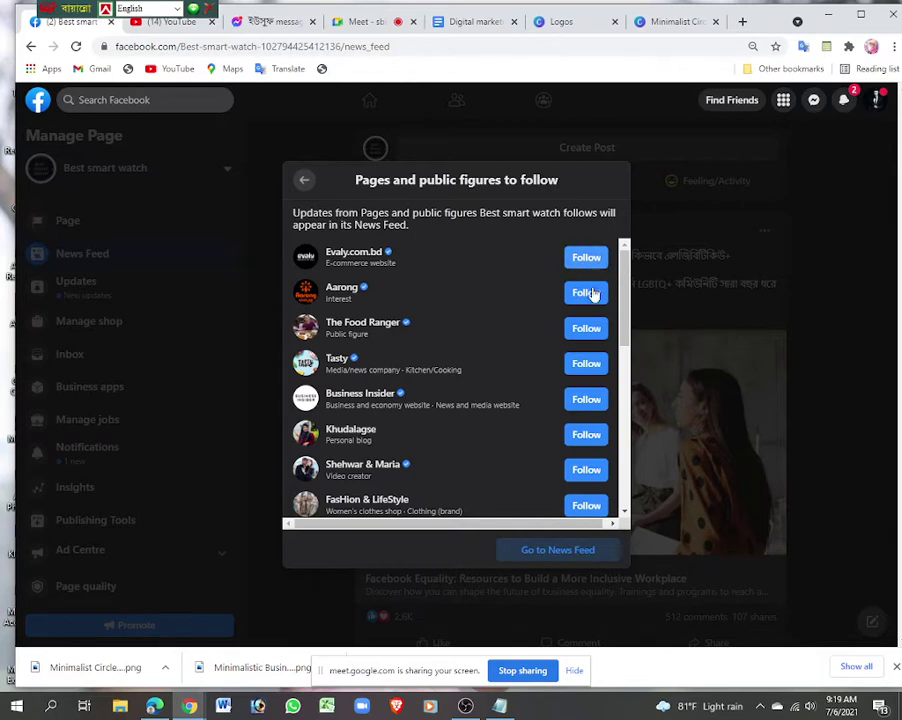
{"action": "scroll", "coordinate": [581, 374], "scroll_direction": "down", "scroll_amount": 3}
{"action": "scroll", "coordinate": [581, 374], "scroll_direction": "down", "scroll_amount": 3}
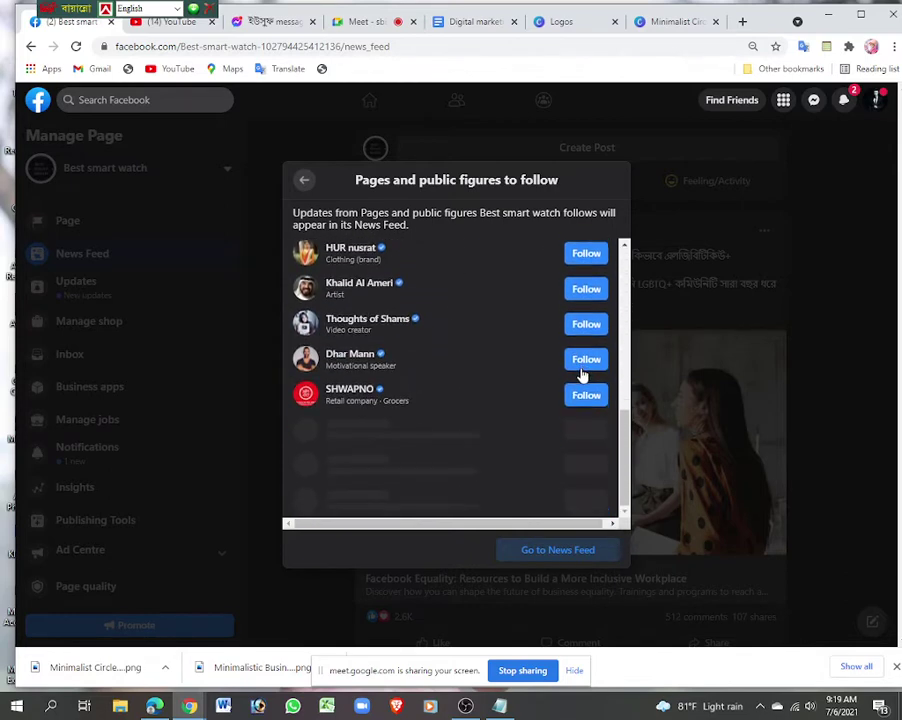
Finish the News Feed introduction, browse the feed, then view the page's Updates
{"action": "left_click", "coordinate": [306, 185]}
{"action": "left_click", "coordinate": [600, 557]}
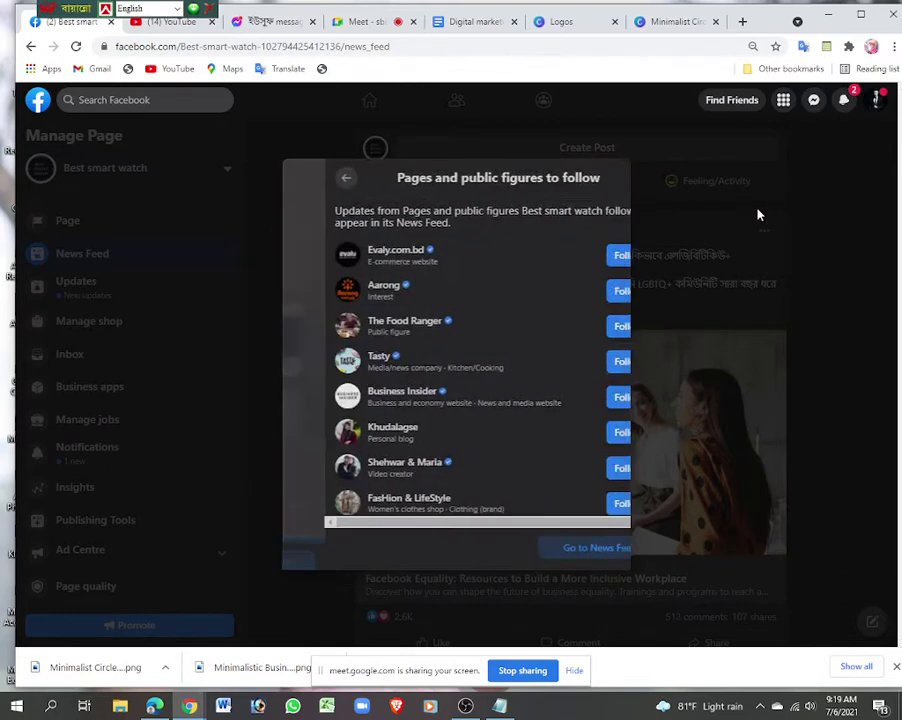
{"action": "left_click", "coordinate": [757, 213]}
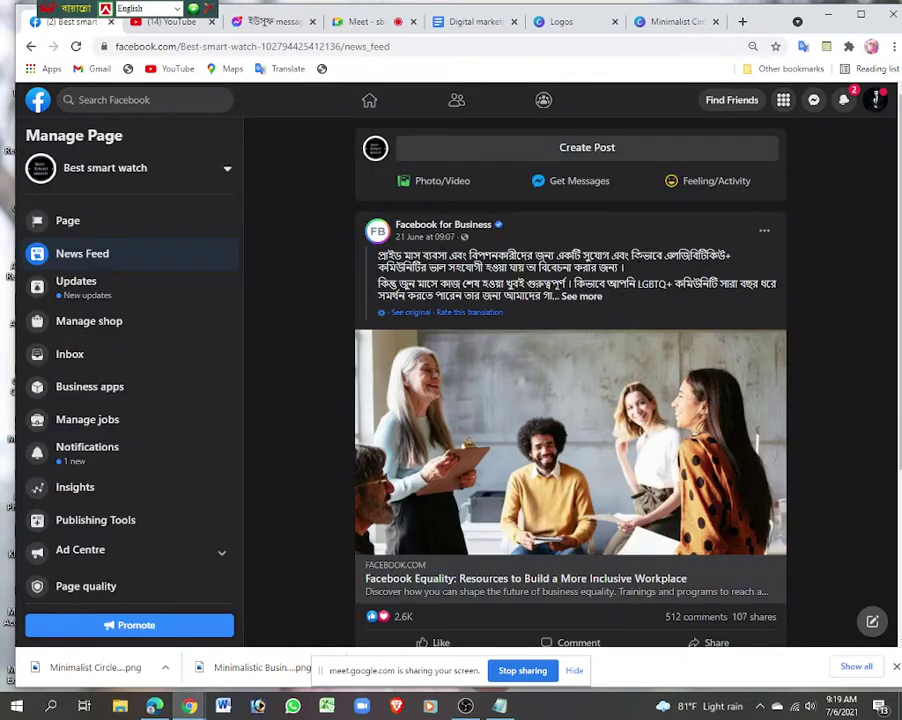
{"action": "scroll", "coordinate": [633, 287], "scroll_direction": "down", "scroll_amount": 3}
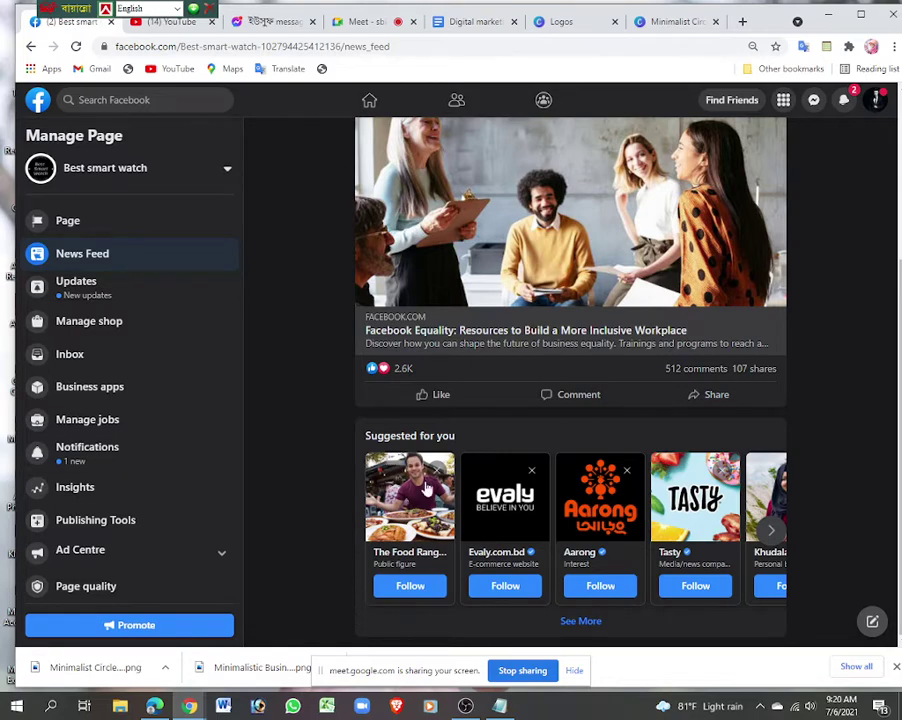
{"action": "scroll", "coordinate": [618, 362], "scroll_direction": "up", "scroll_amount": 3}
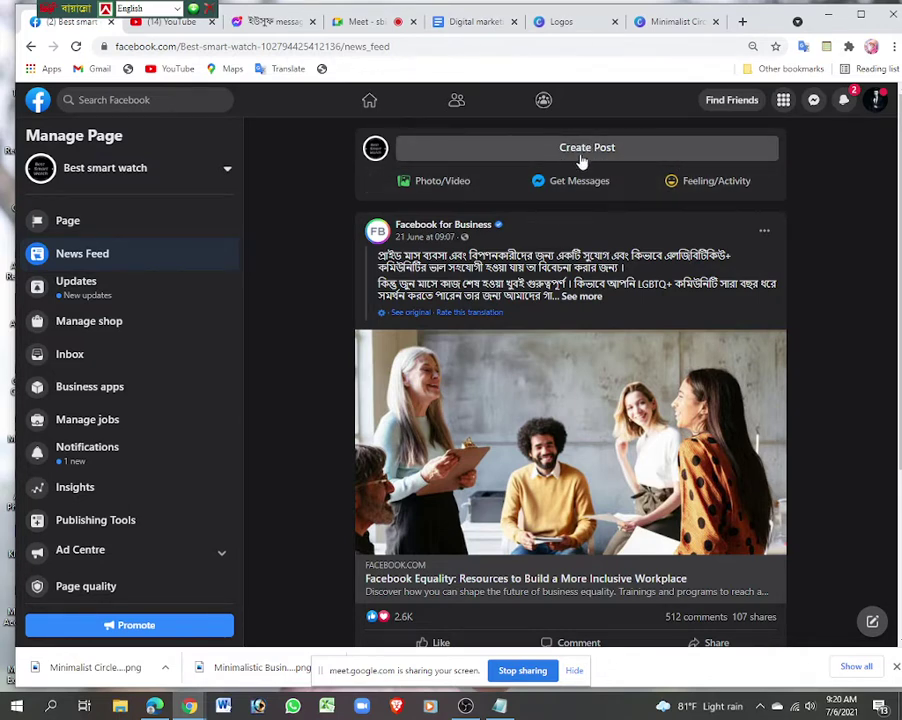
{"action": "left_click", "coordinate": [110, 290]}
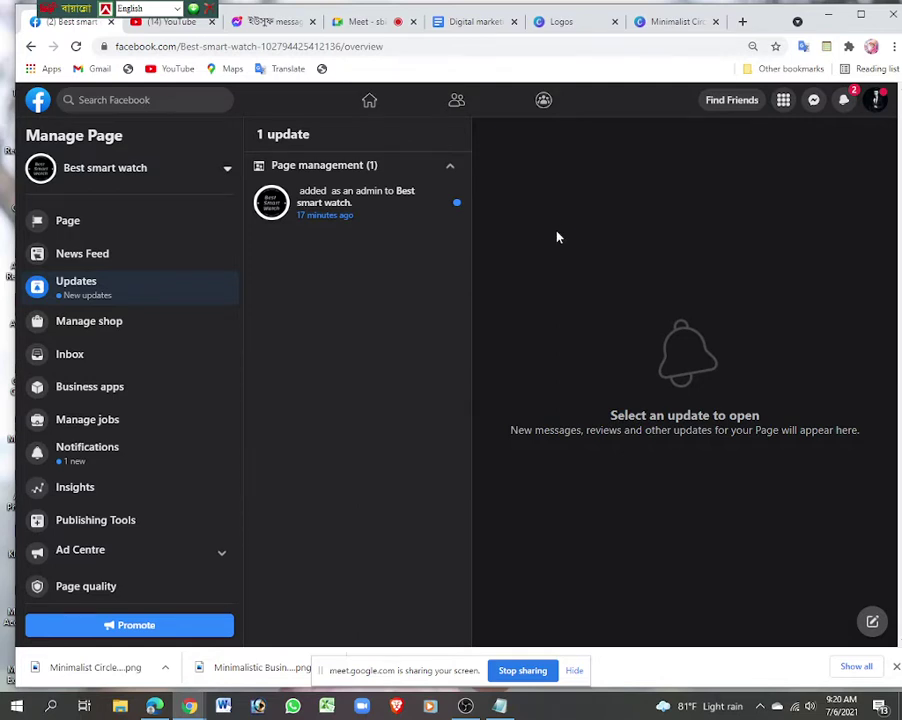
Look over the Manage shop setup page, then go to the page's Inbox
{"action": "left_click", "coordinate": [88, 330]}
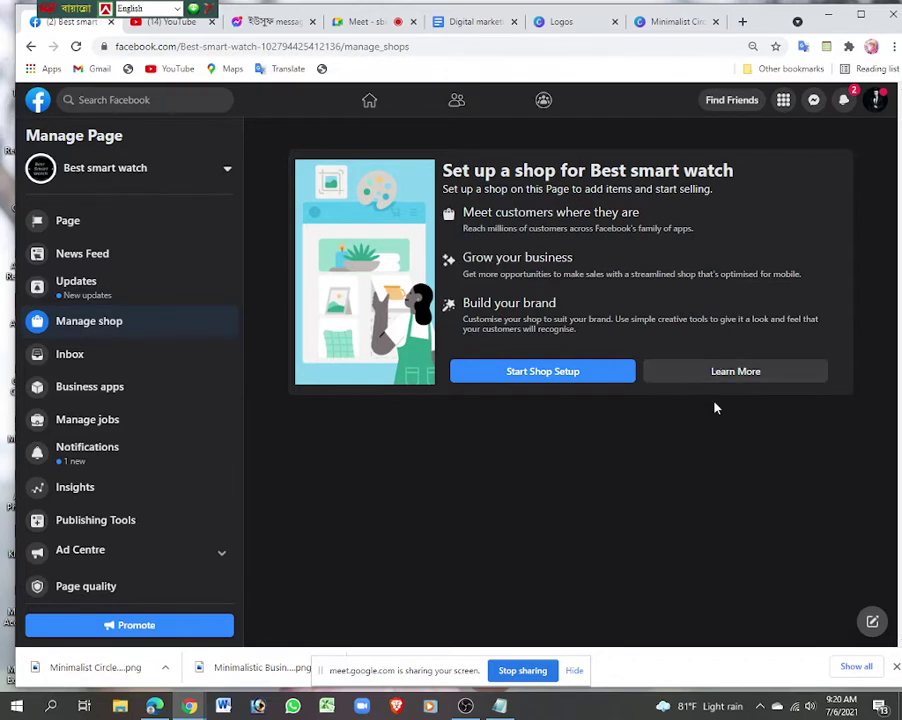
{"action": "left_click", "coordinate": [86, 359]}
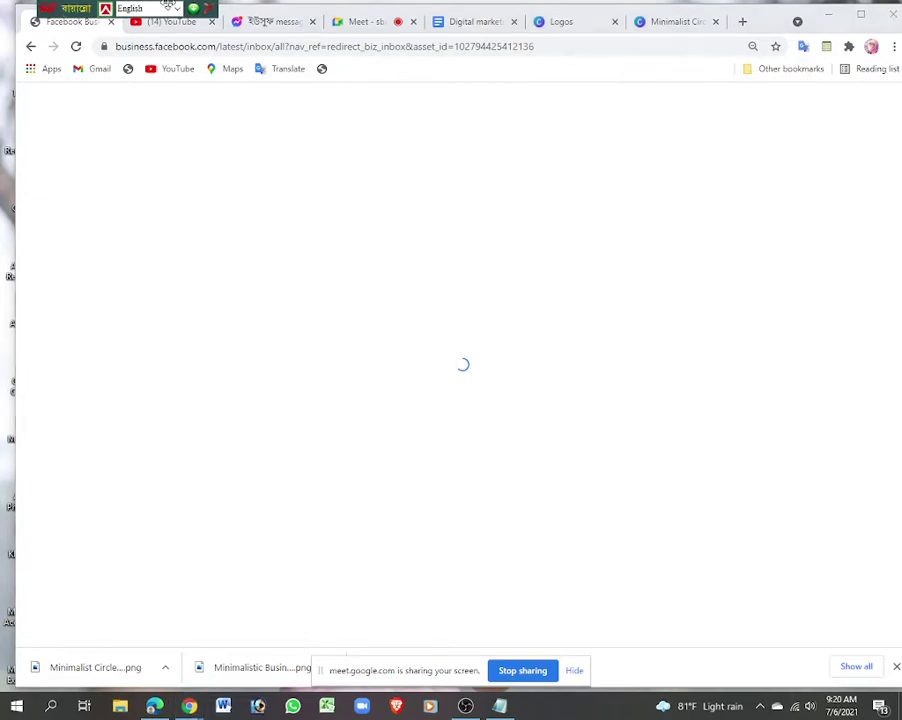
Dismiss the Facebook Business Suite introduction and go back a page
{"action": "left_click_drag", "start_coordinate": [81, 8], "coordinate": [552, 9]}
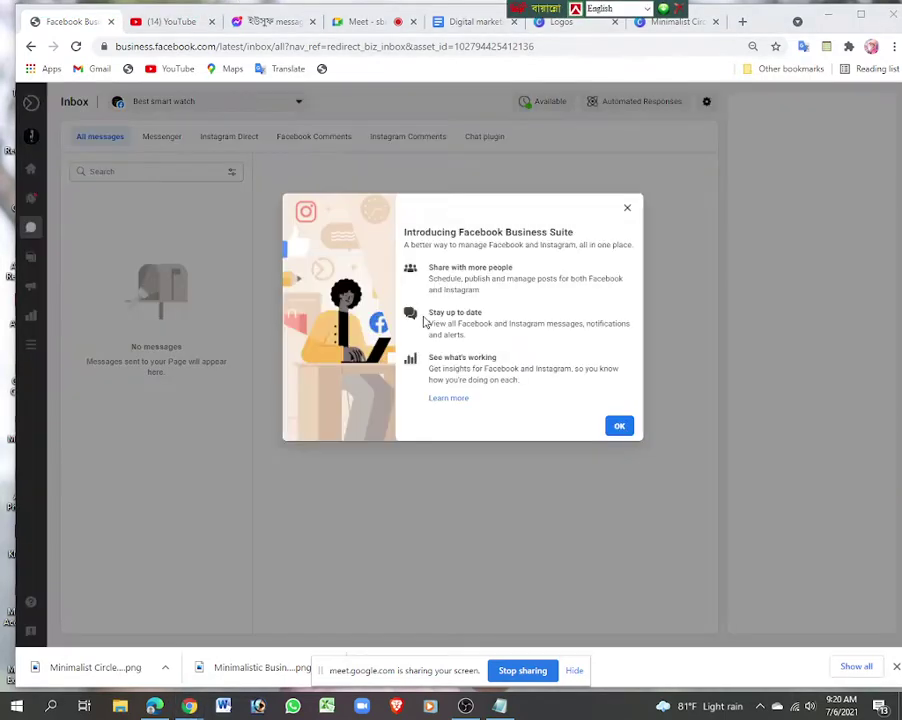
{"action": "left_click", "coordinate": [628, 210]}
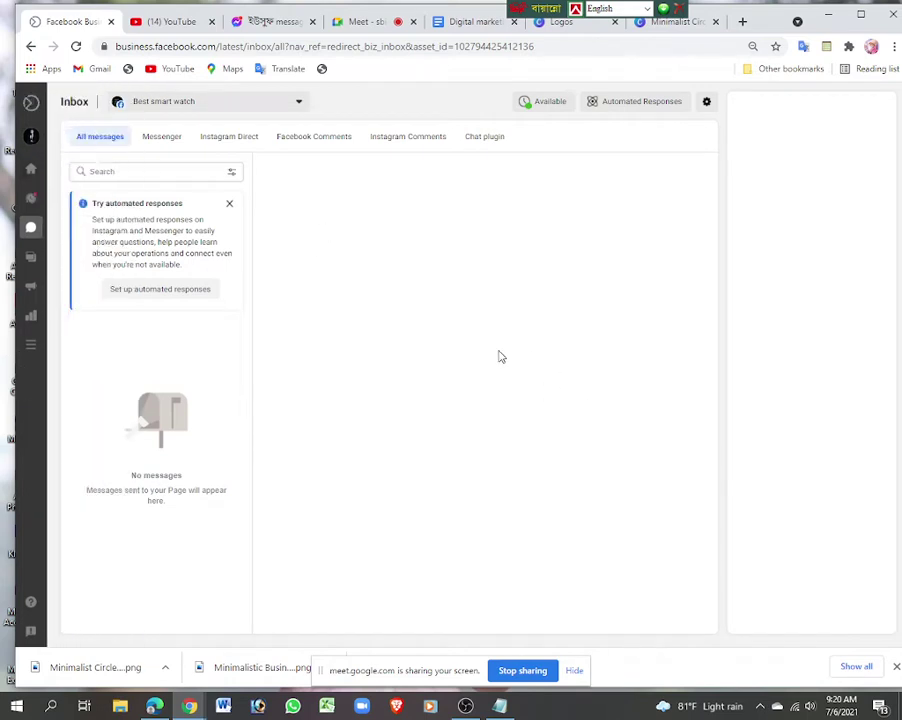
{"action": "left_click", "coordinate": [32, 50]}
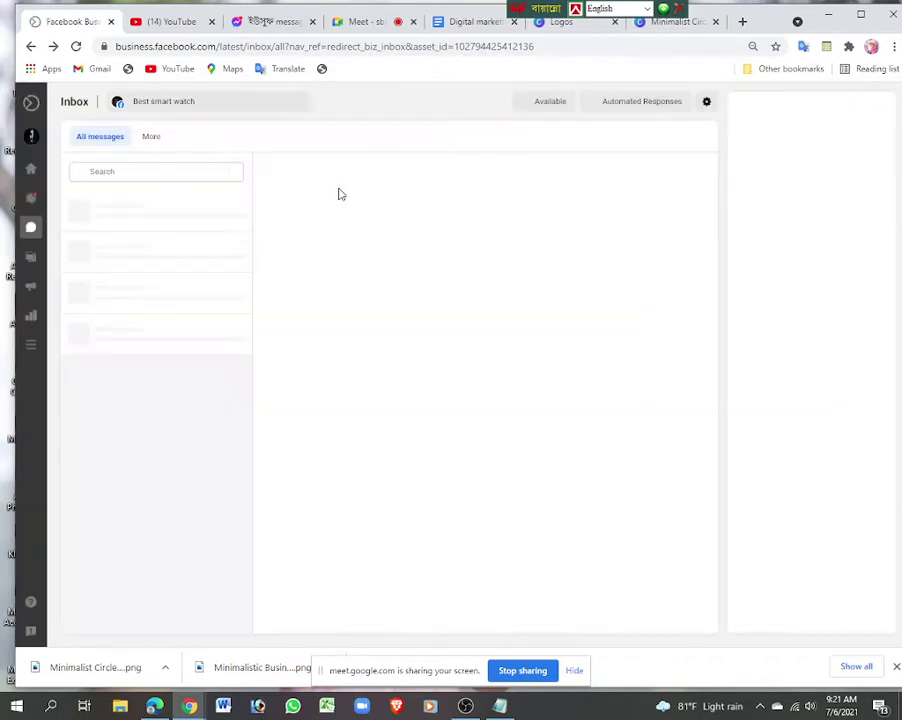
Trim the address bar URL down to facebook.com
{"action": "left_click_drag", "start_coordinate": [219, 46], "coordinate": [548, 45]}
{"action": "key", "text": "BackSpace"}
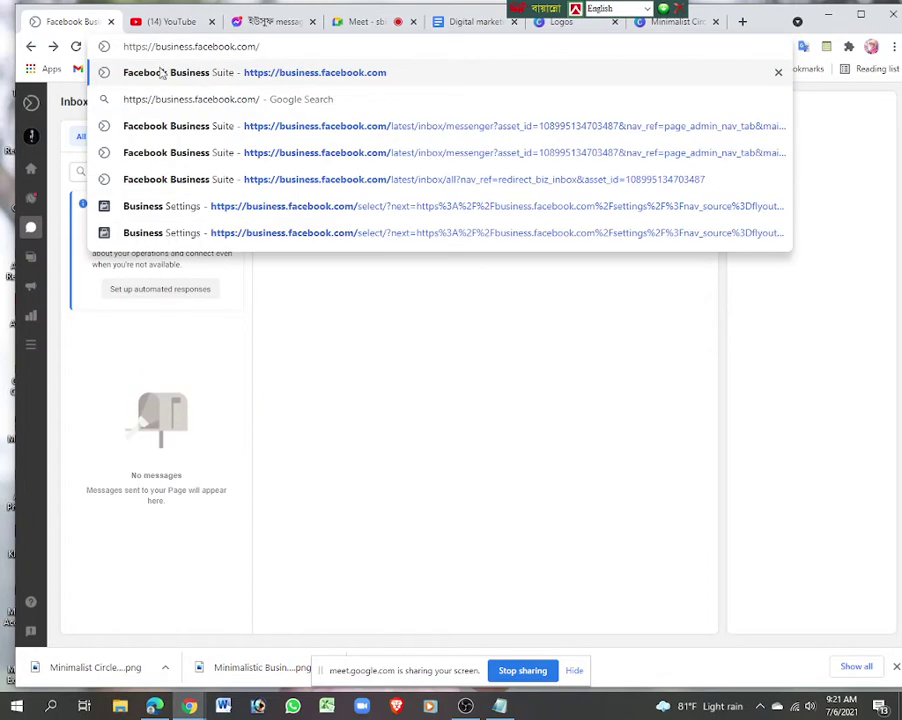
{"action": "left_click_drag", "start_coordinate": [188, 46], "coordinate": [123, 46]}
{"action": "key", "text": "BackSpace"}
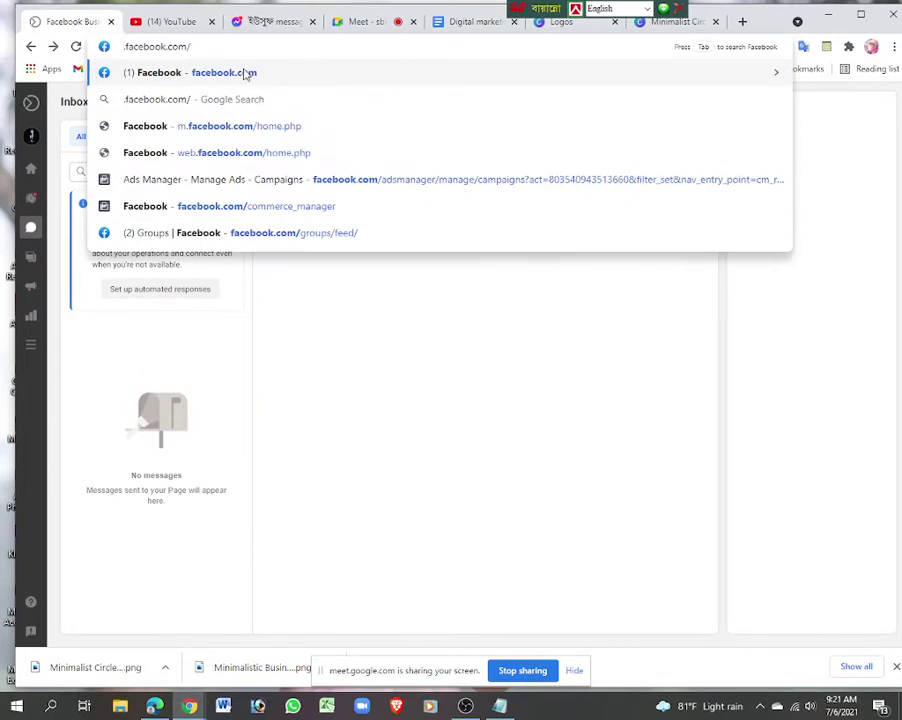
Go to facebook.com, open the Best smart watch page from Pages, and choose More > Edit tabs
{"action": "left_click", "coordinate": [244, 79]}
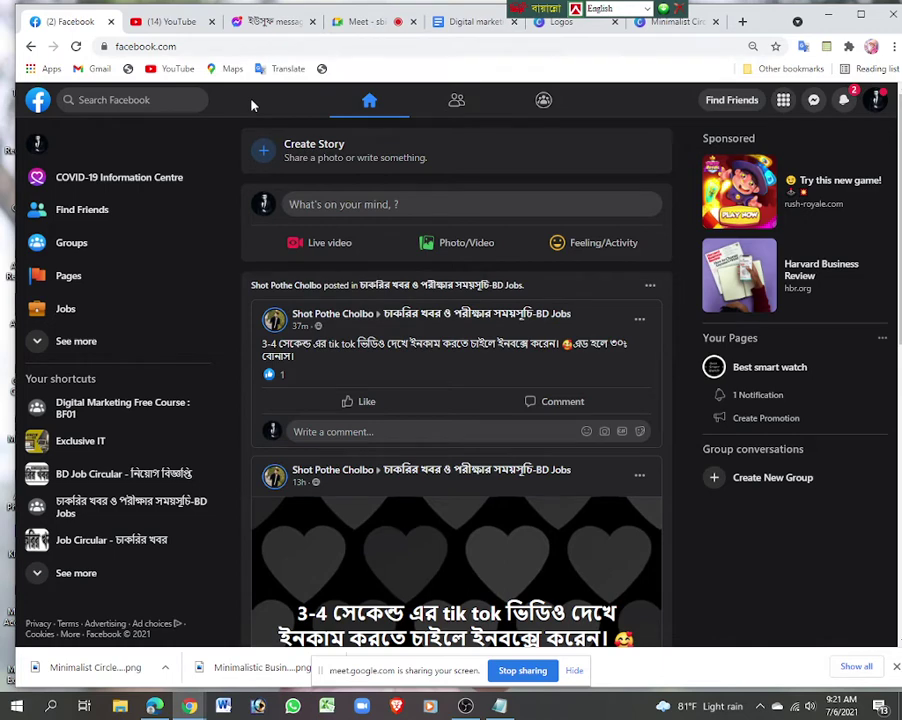
{"action": "left_click", "coordinate": [100, 277]}
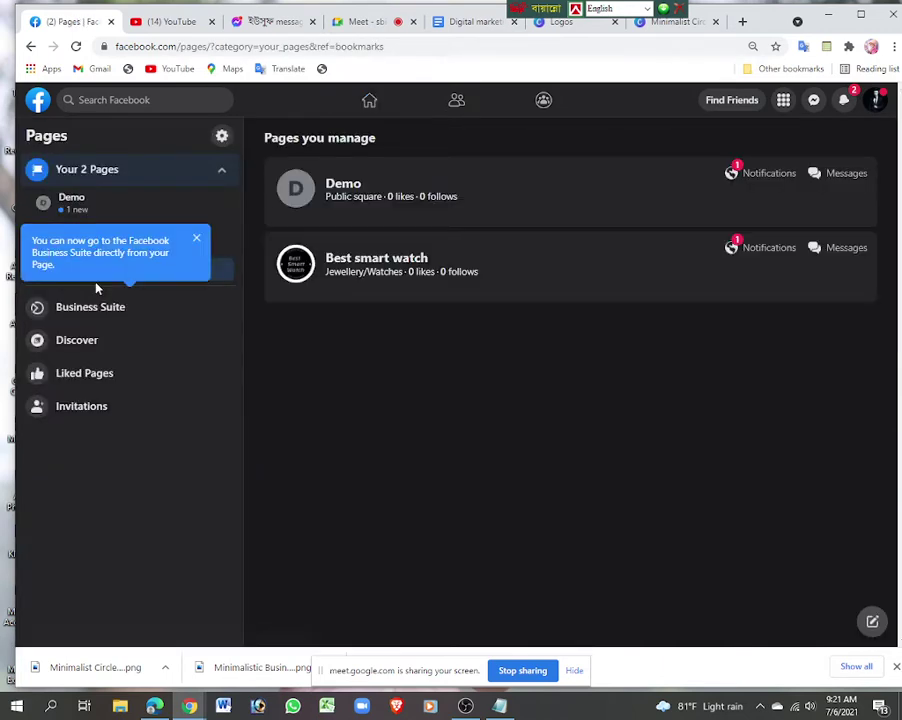
{"action": "left_click", "coordinate": [197, 238]}
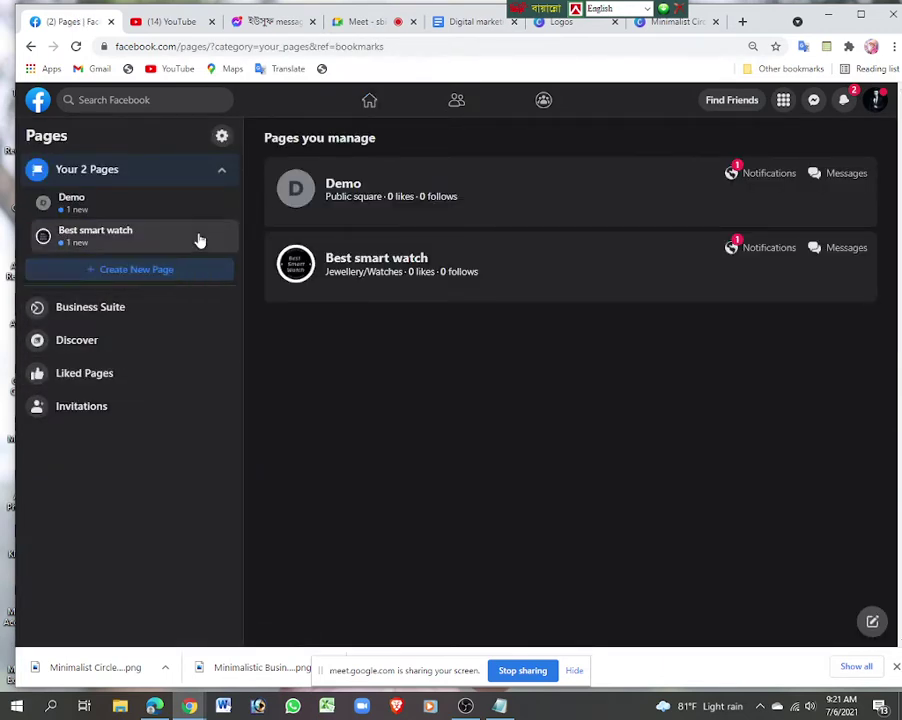
{"action": "left_click", "coordinate": [76, 238]}
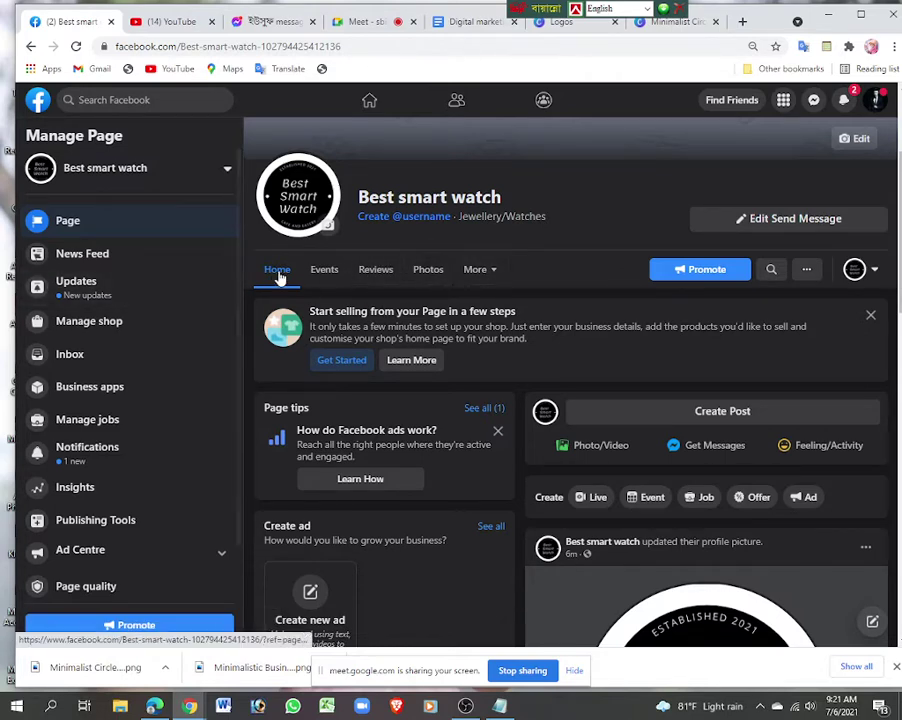
{"action": "left_click", "coordinate": [492, 270]}
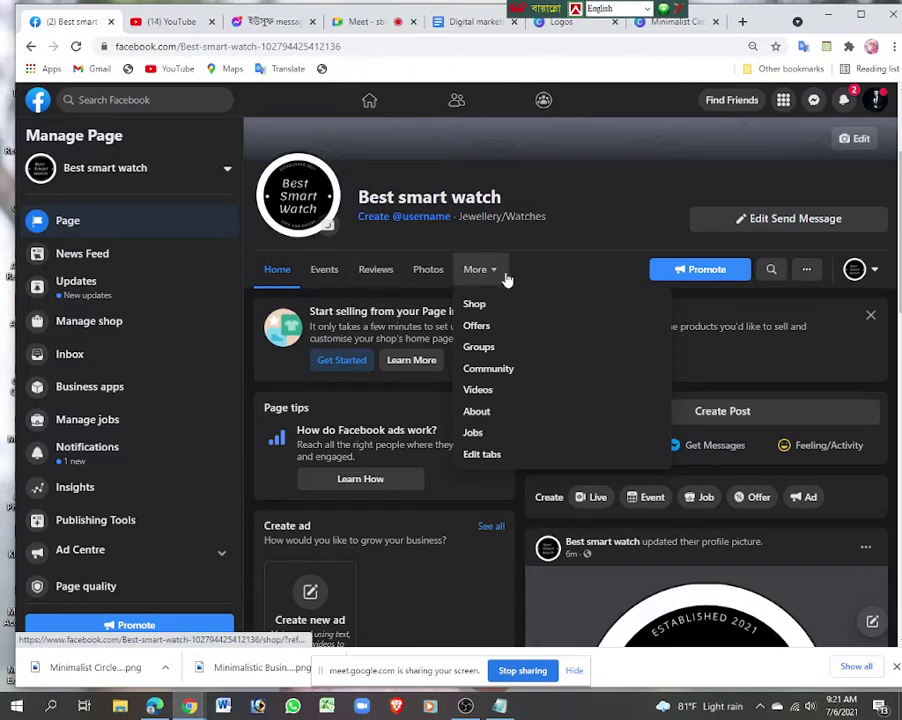
{"action": "left_click", "coordinate": [484, 454]}
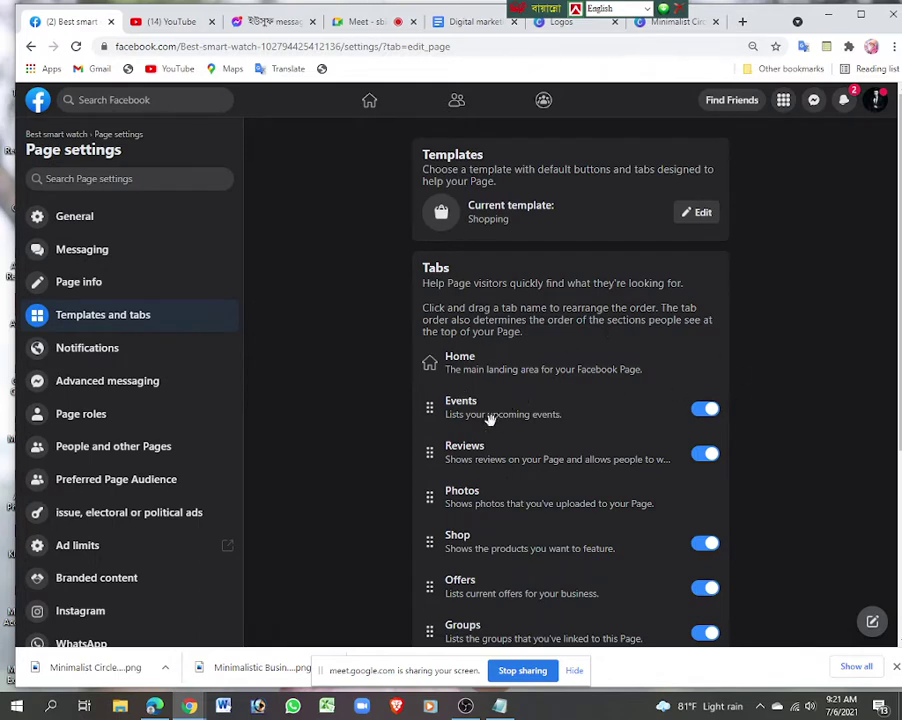
Drag the Shop tab to the top of the tab list and Reviews directly below it
{"action": "scroll", "coordinate": [533, 459], "scroll_direction": "down", "scroll_amount": 3}
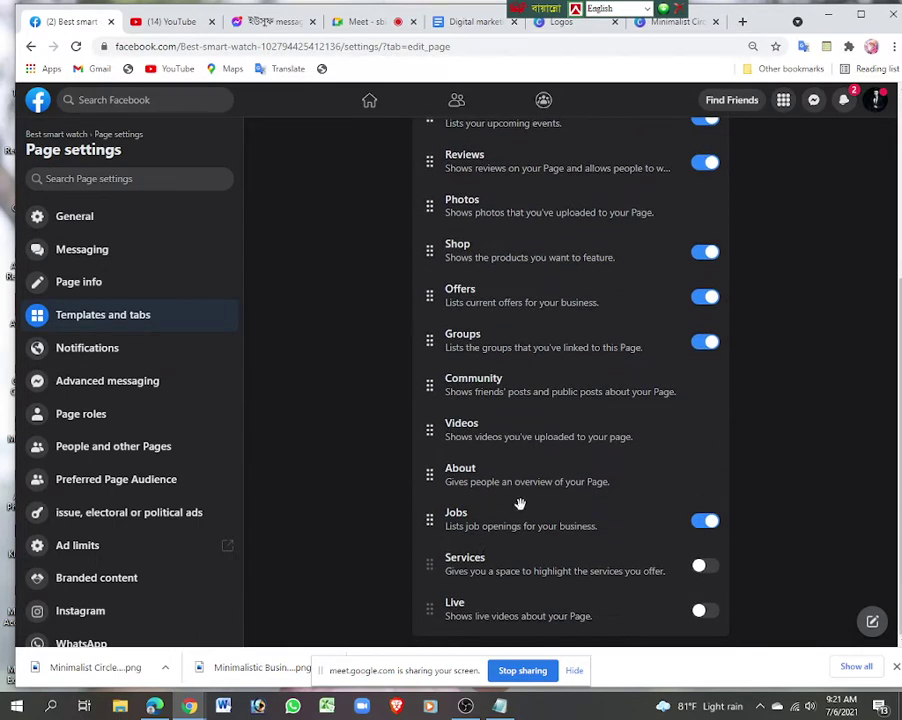
{"action": "scroll", "coordinate": [515, 503], "scroll_direction": "up", "scroll_amount": 2}
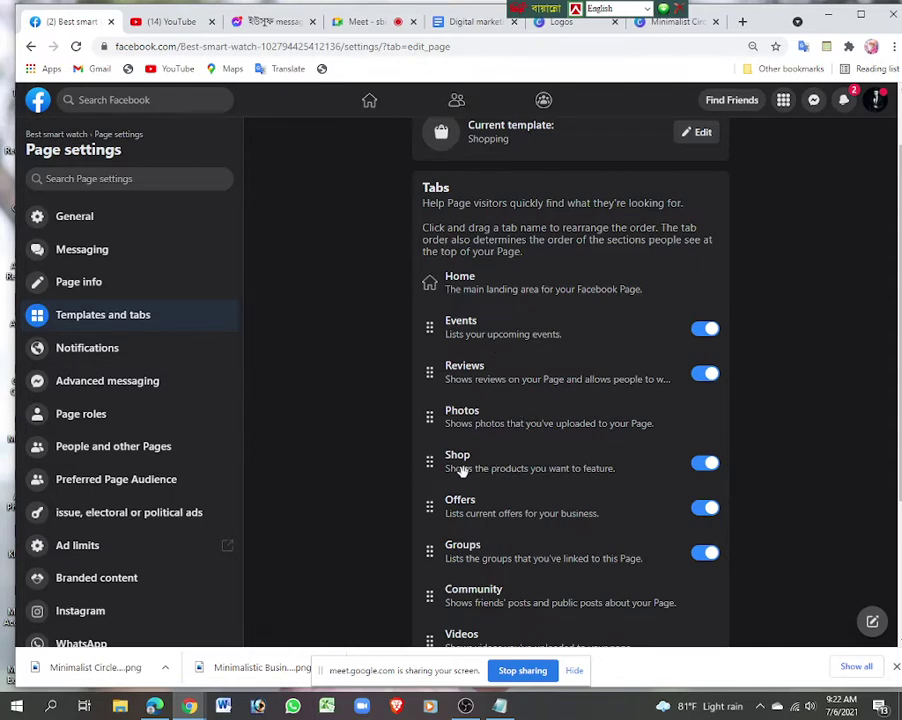
{"action": "left_click_drag", "start_coordinate": [459, 467], "coordinate": [457, 326]}
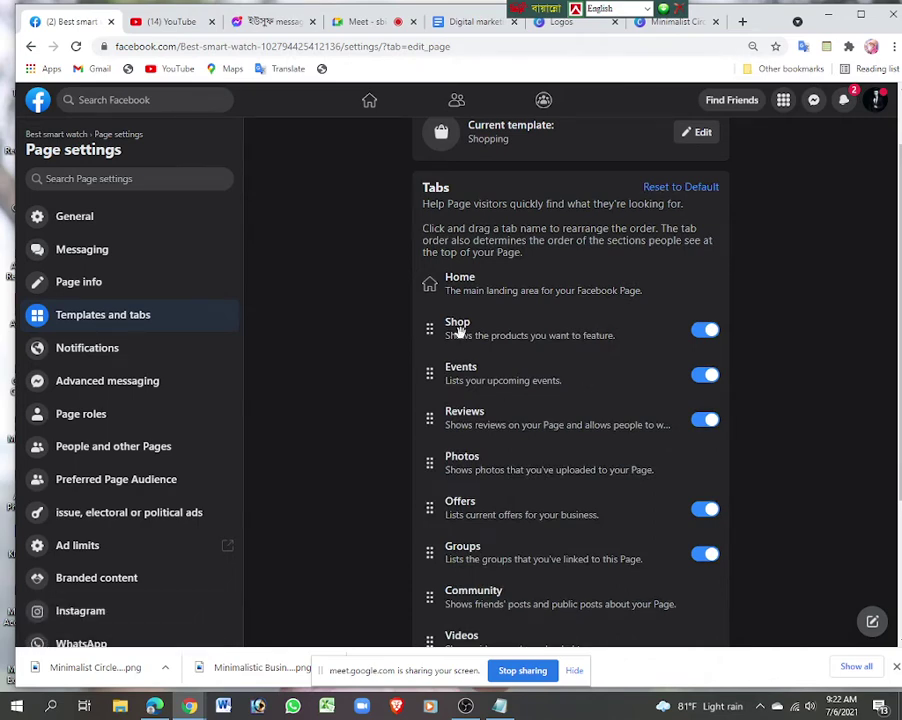
{"action": "left_click_drag", "start_coordinate": [455, 428], "coordinate": [468, 369]}
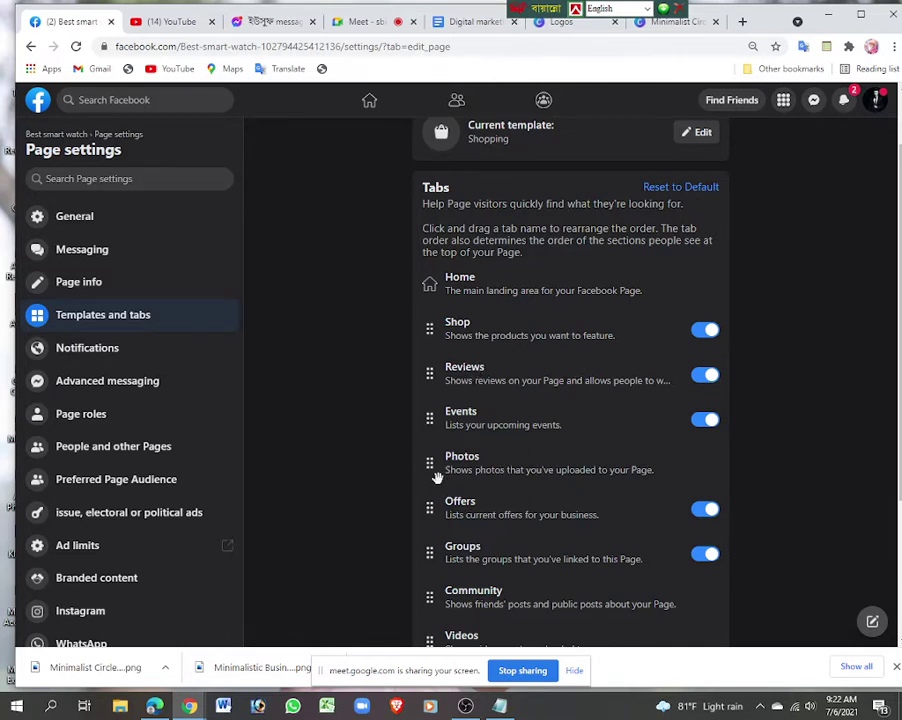
{"action": "scroll", "coordinate": [464, 405], "scroll_direction": "down", "scroll_amount": 3}
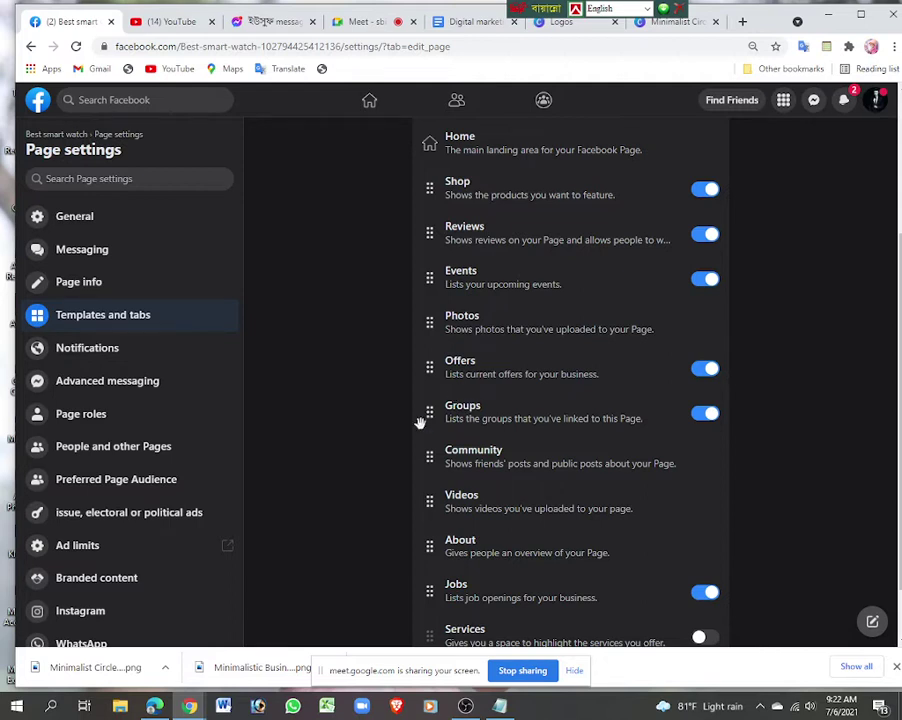
Toggle the Groups tab off and back on, and Services on and back off
{"action": "left_click", "coordinate": [700, 414]}
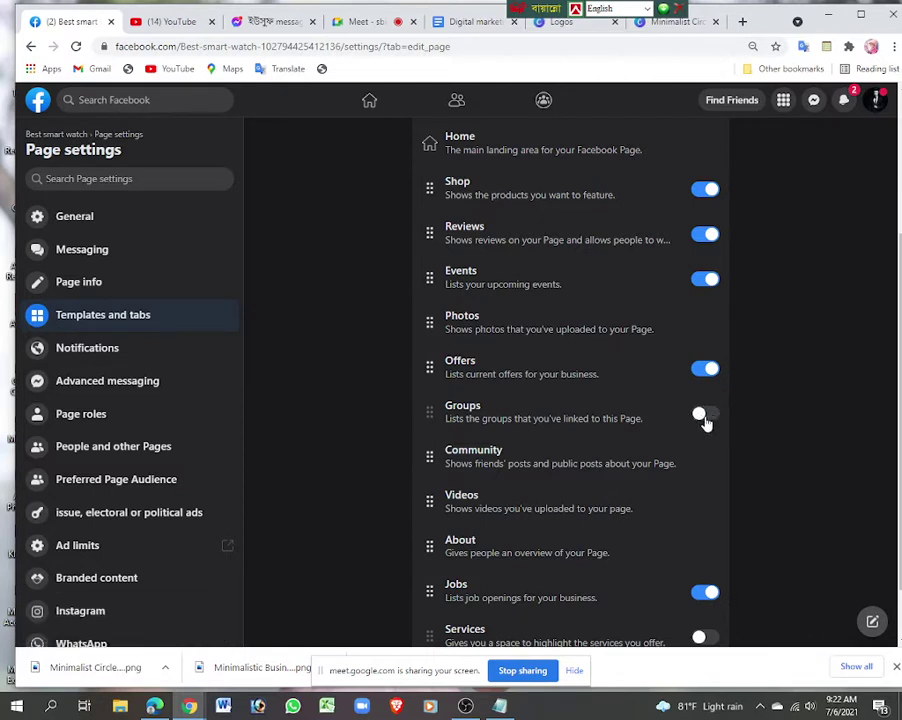
{"action": "left_click", "coordinate": [702, 416]}
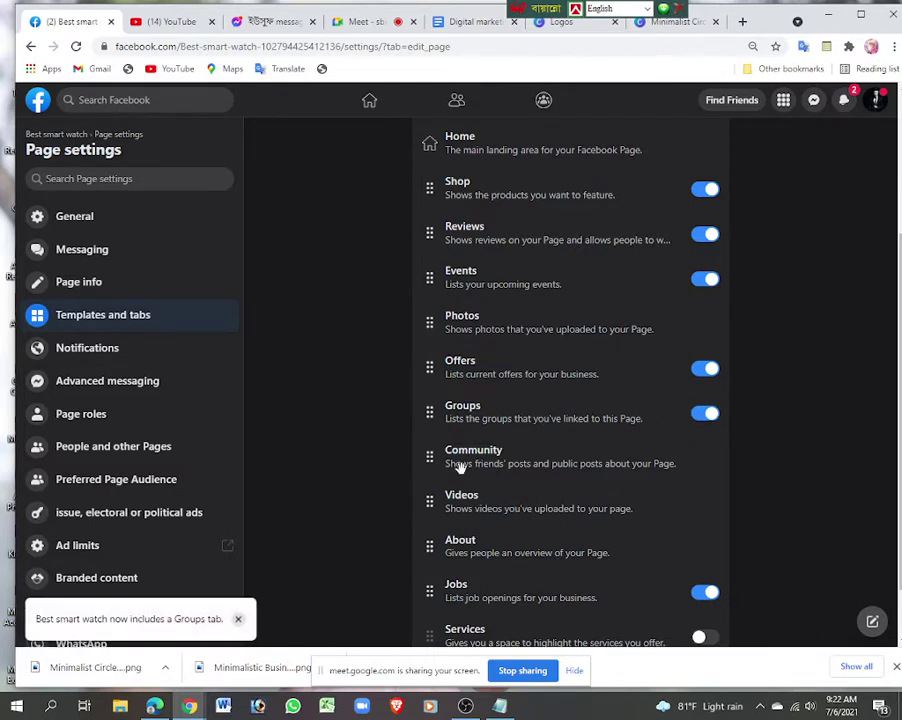
{"action": "scroll", "coordinate": [514, 456], "scroll_direction": "down", "scroll_amount": 1}
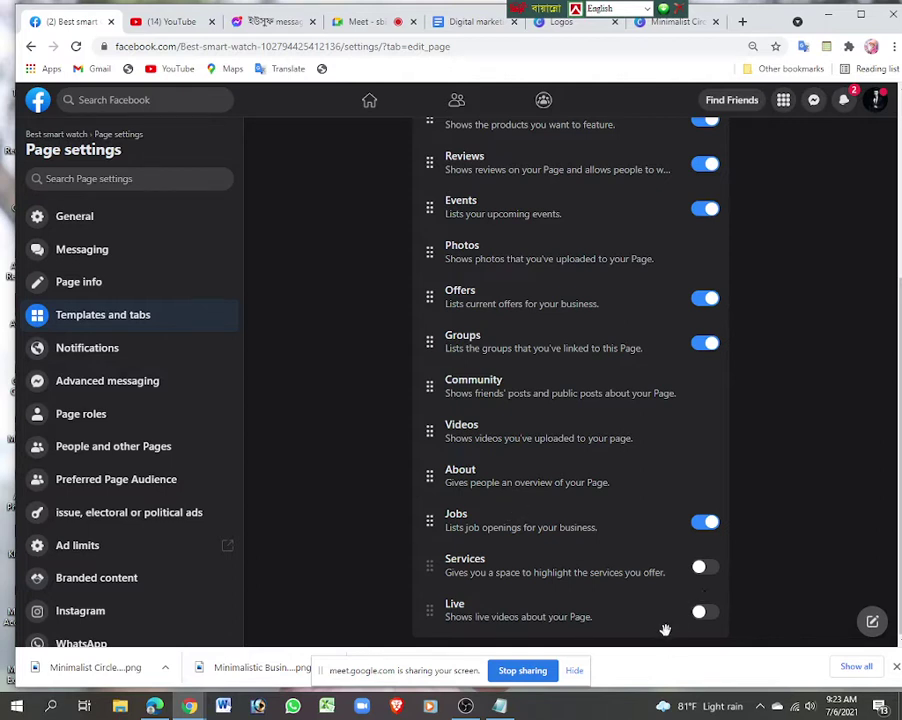
{"action": "left_click", "coordinate": [701, 570]}
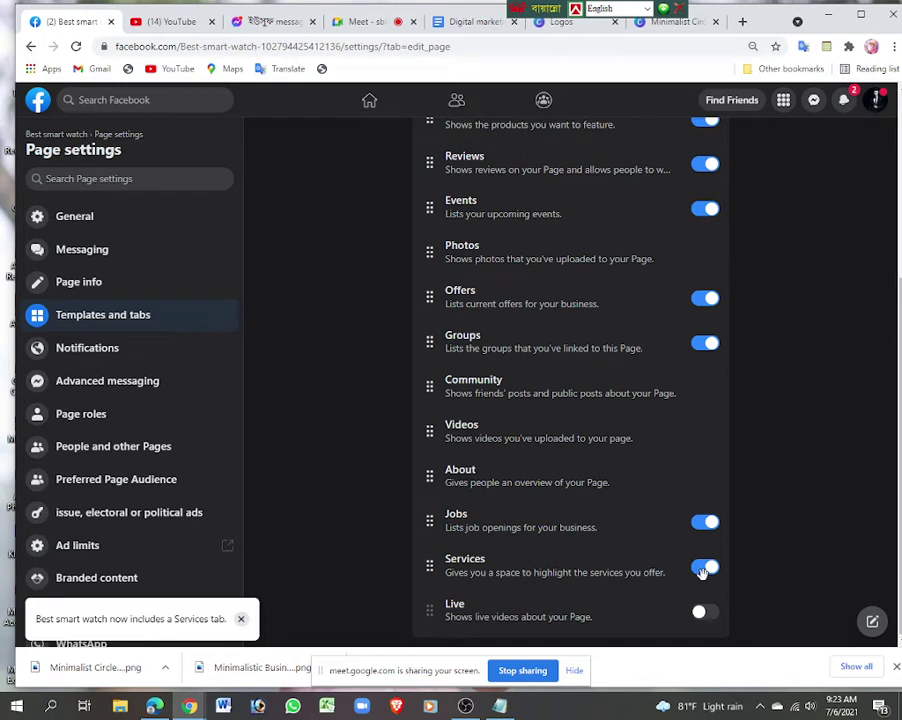
{"action": "left_click", "coordinate": [704, 570]}
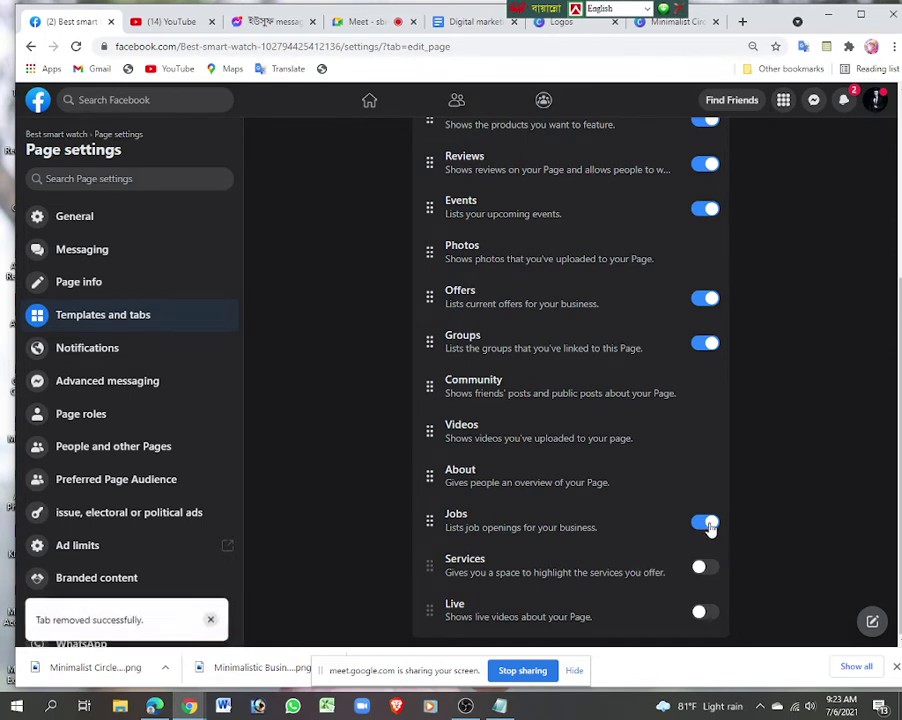
Switch the Jobs tab off and turn on a Live tab
{"action": "left_click", "coordinate": [704, 523]}
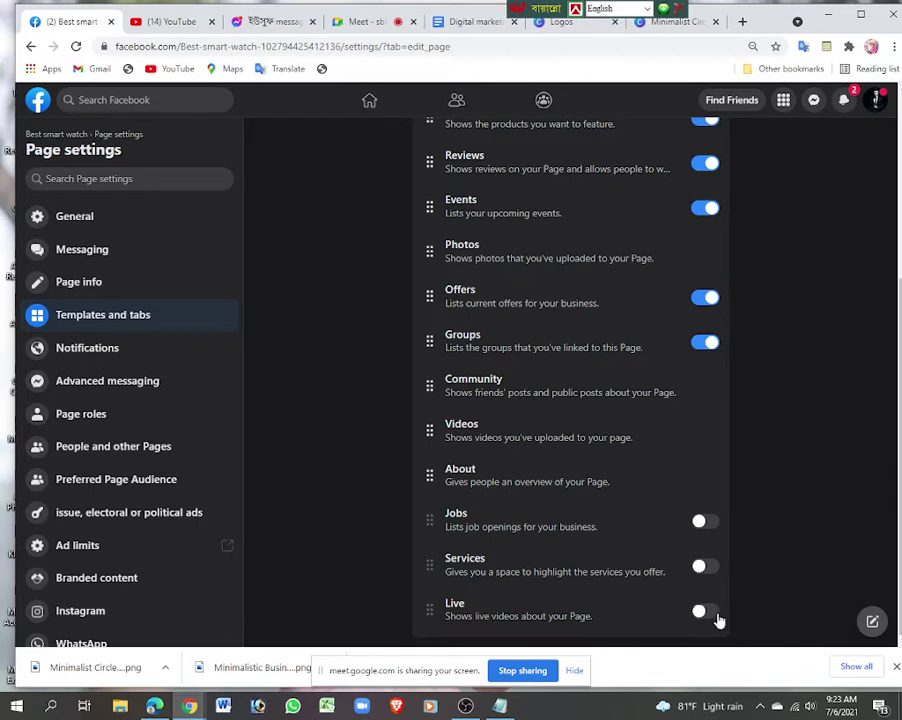
{"action": "left_click", "coordinate": [702, 612]}
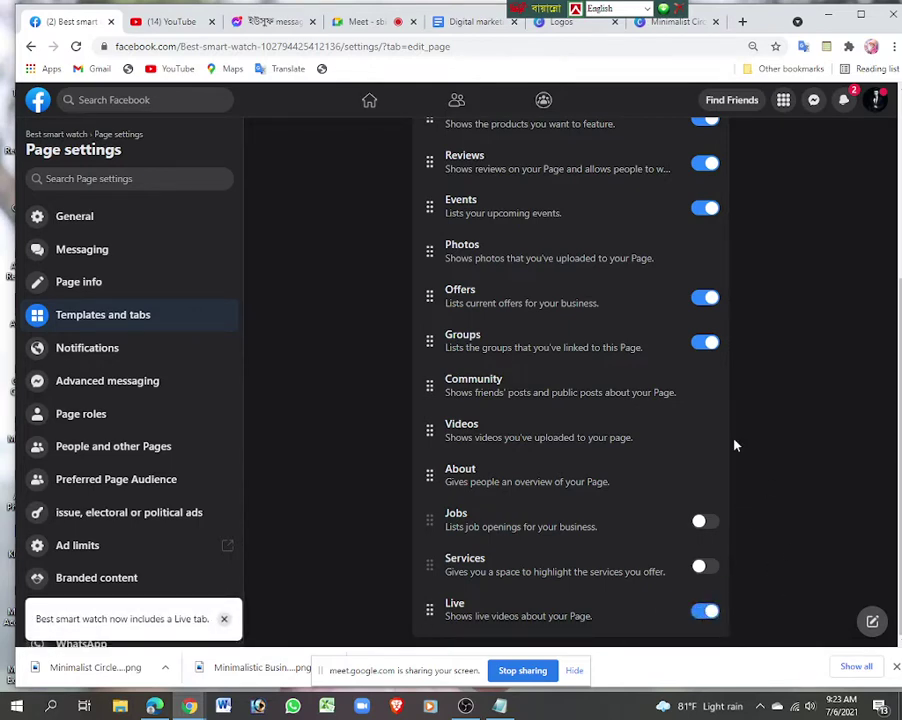
{"action": "scroll", "coordinate": [781, 476], "scroll_direction": "up", "scroll_amount": 3}
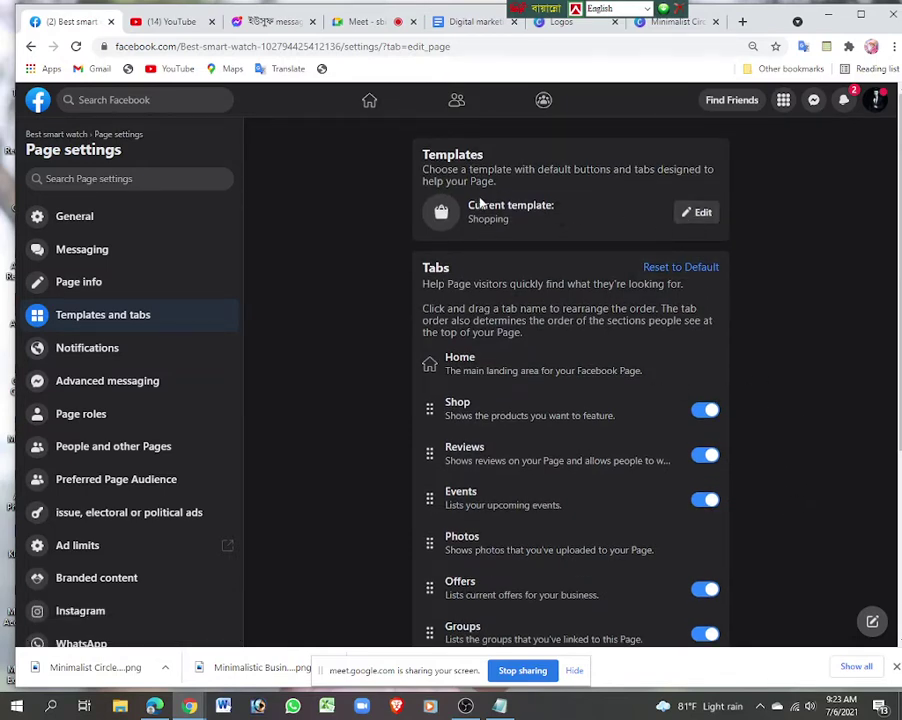
{"action": "left_click", "coordinate": [700, 213]}
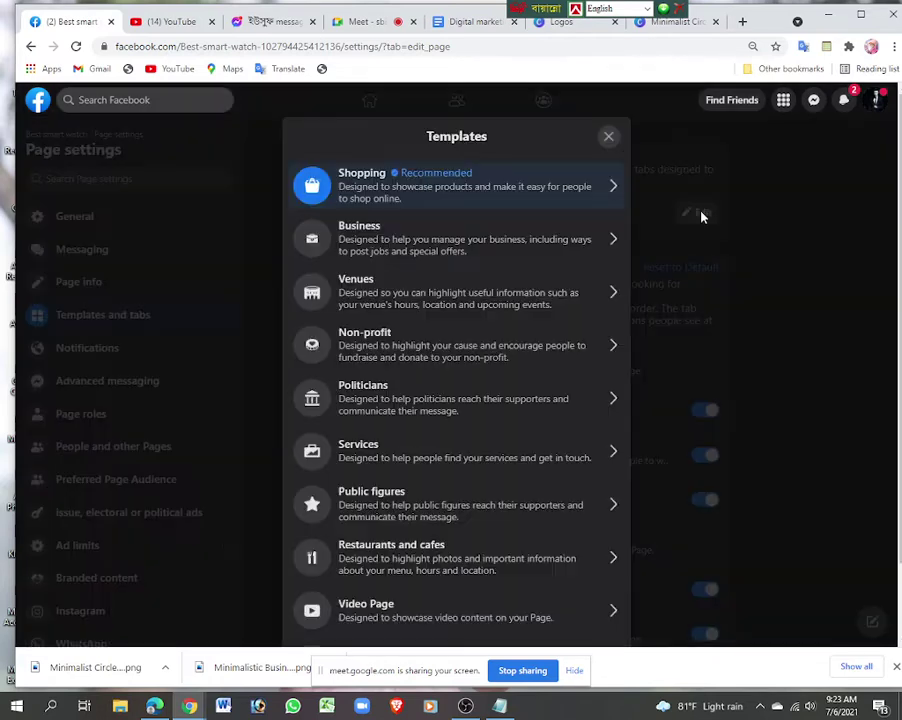
{"action": "scroll", "coordinate": [420, 320], "scroll_direction": "down", "scroll_amount": 2}
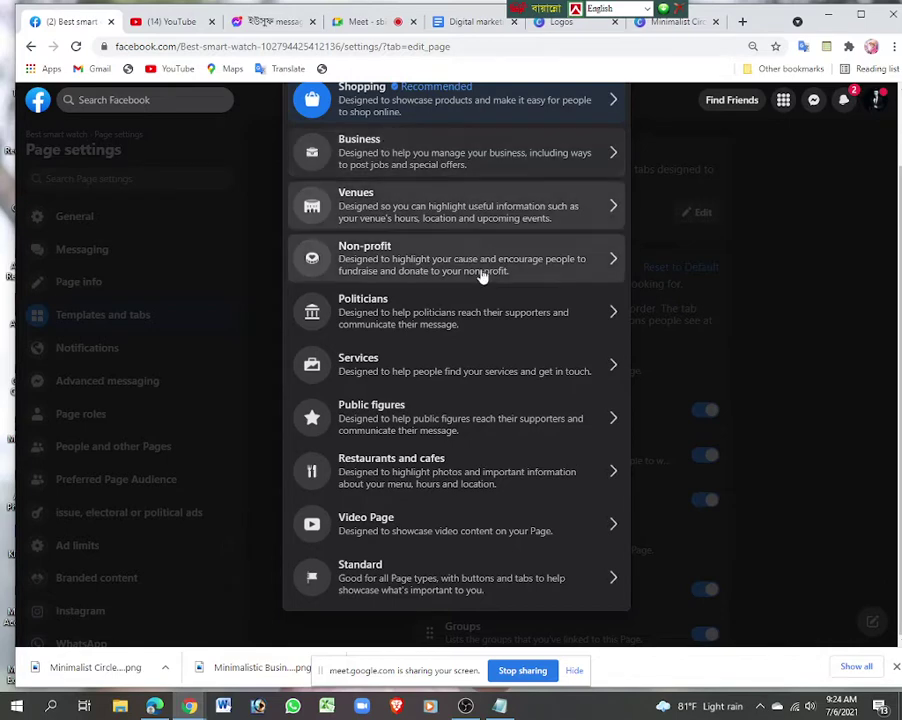
{"action": "scroll", "coordinate": [481, 276], "scroll_direction": "up", "scroll_amount": 2}
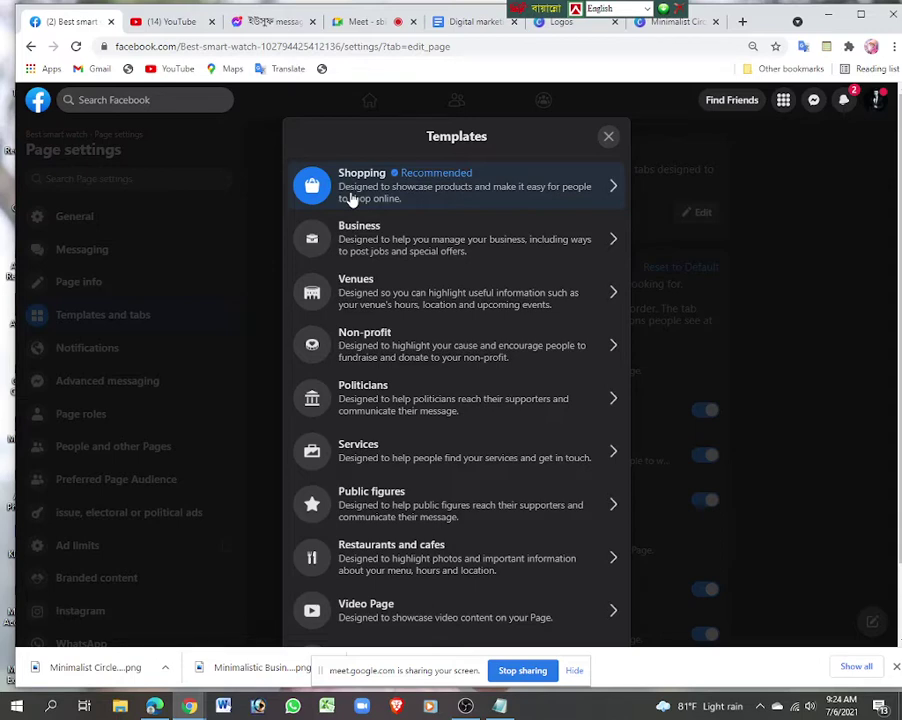
{"action": "left_click", "coordinate": [608, 139]}
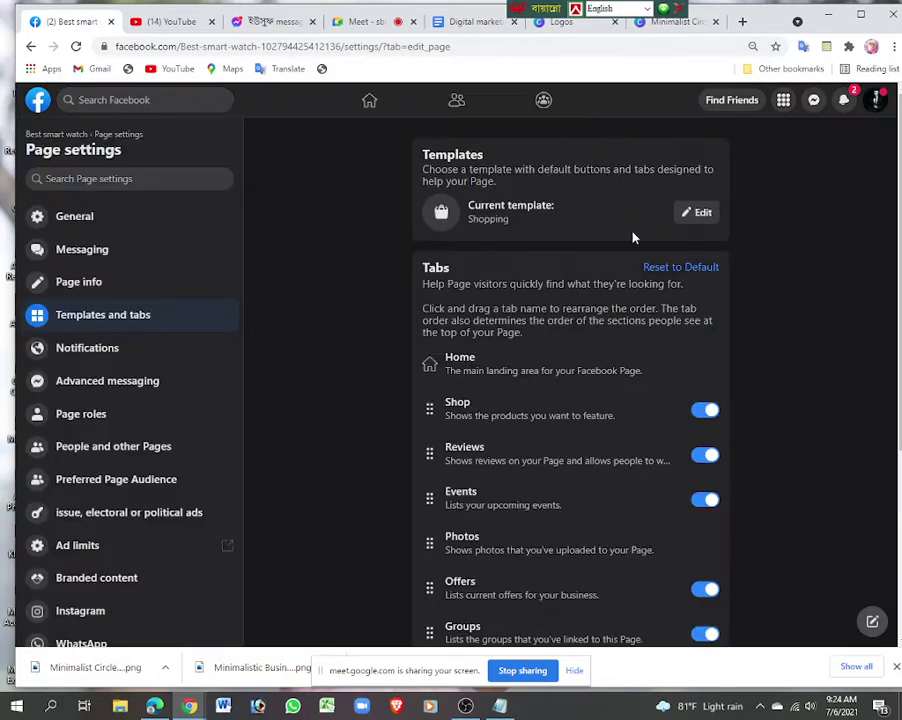
Return to the Best smart watch page, glance at Notifications, then open Insights
{"action": "left_click", "coordinate": [30, 47]}
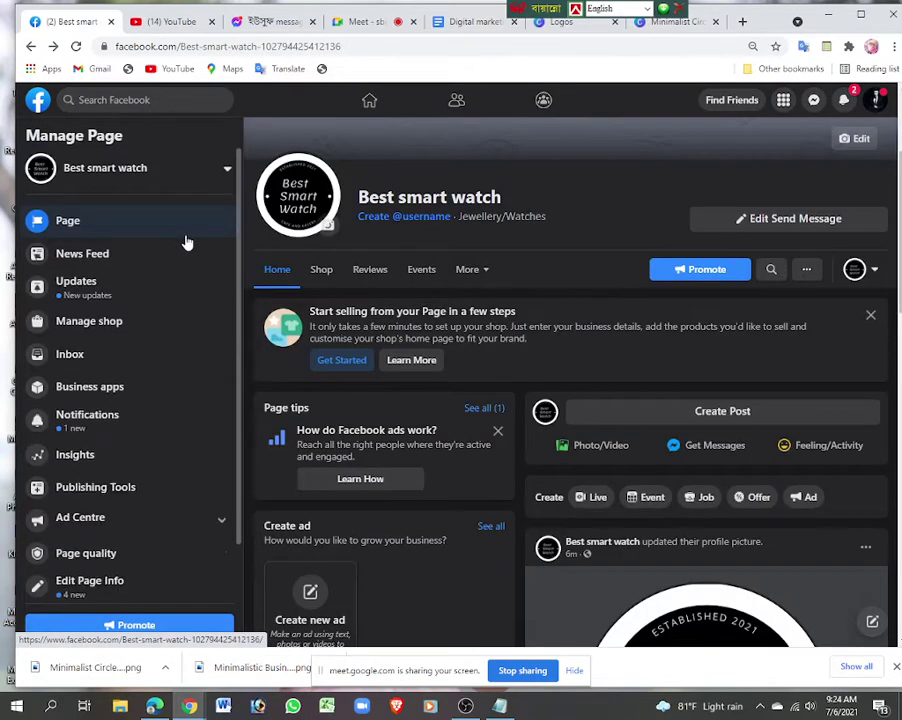
{"action": "scroll", "coordinate": [126, 265], "scroll_direction": "down", "scroll_amount": 1}
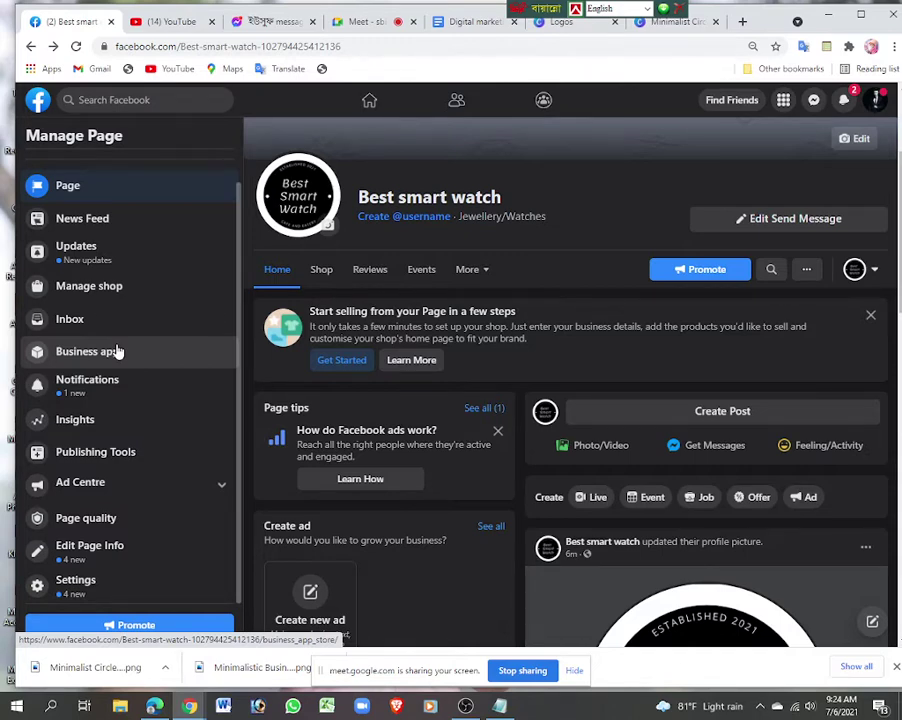
{"action": "left_click", "coordinate": [86, 386]}
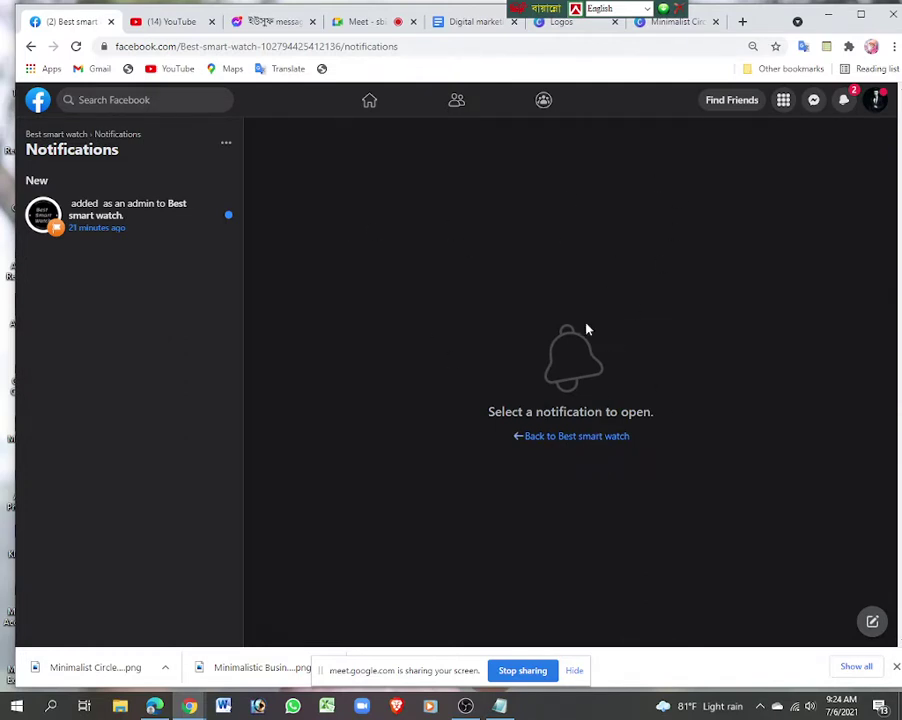
{"action": "left_click", "coordinate": [30, 46]}
{"action": "scroll", "coordinate": [133, 346], "scroll_direction": "down", "scroll_amount": 1}
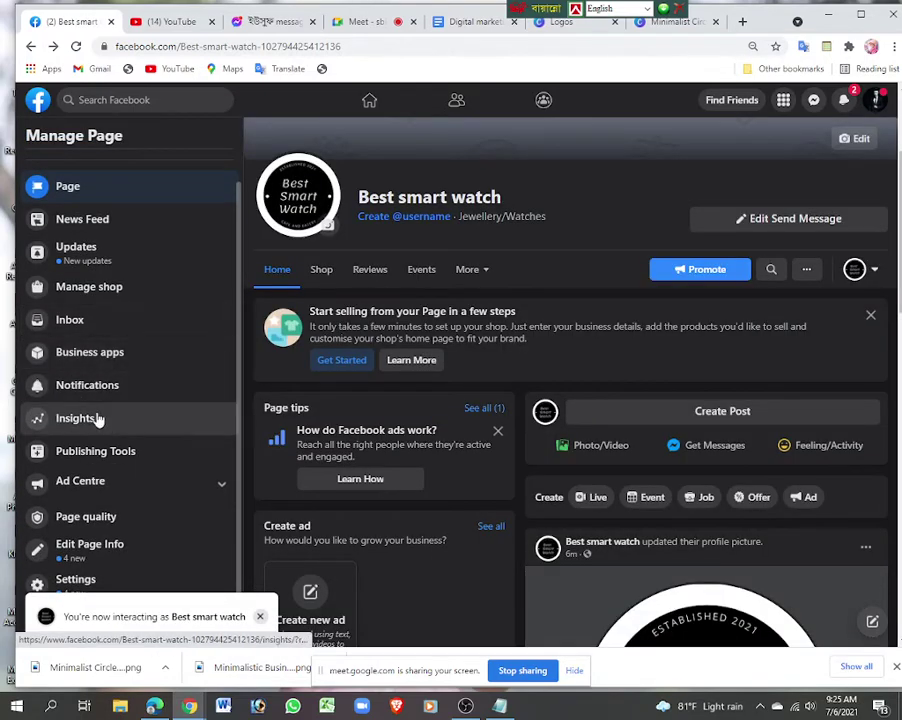
{"action": "left_click", "coordinate": [62, 417]}
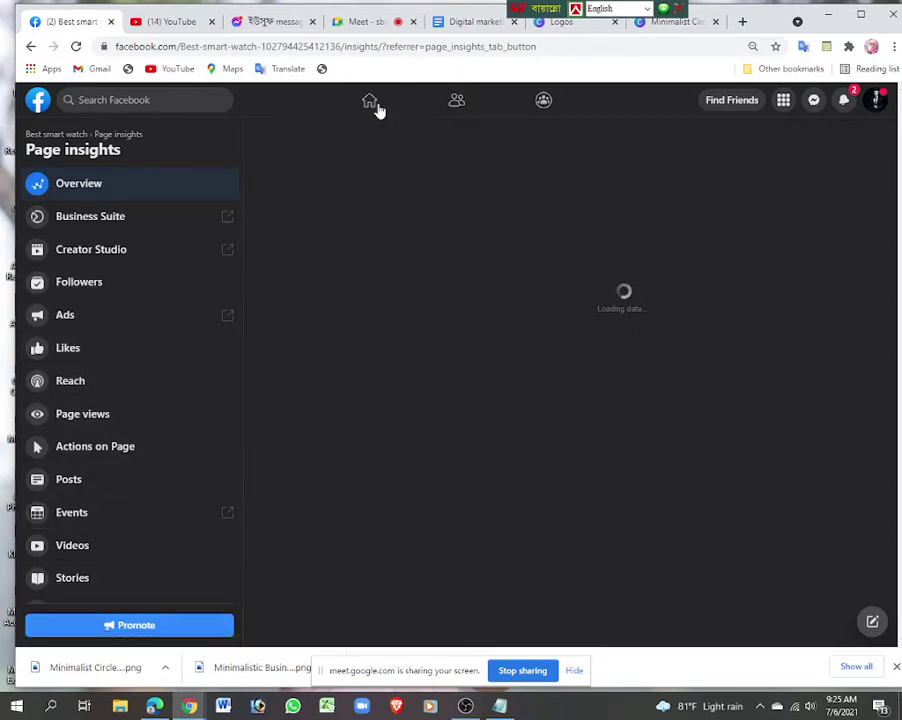
Resume presenting the screen in Google Meet, then return to the Facebook Insights tab
{"action": "left_click", "coordinate": [368, 24]}
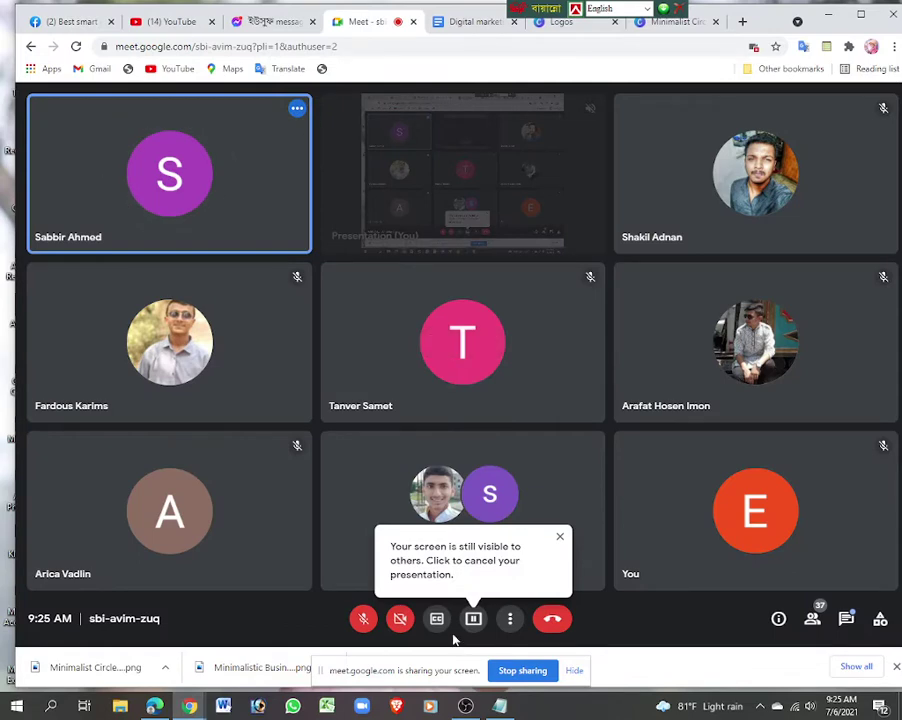
{"action": "left_click", "coordinate": [475, 620]}
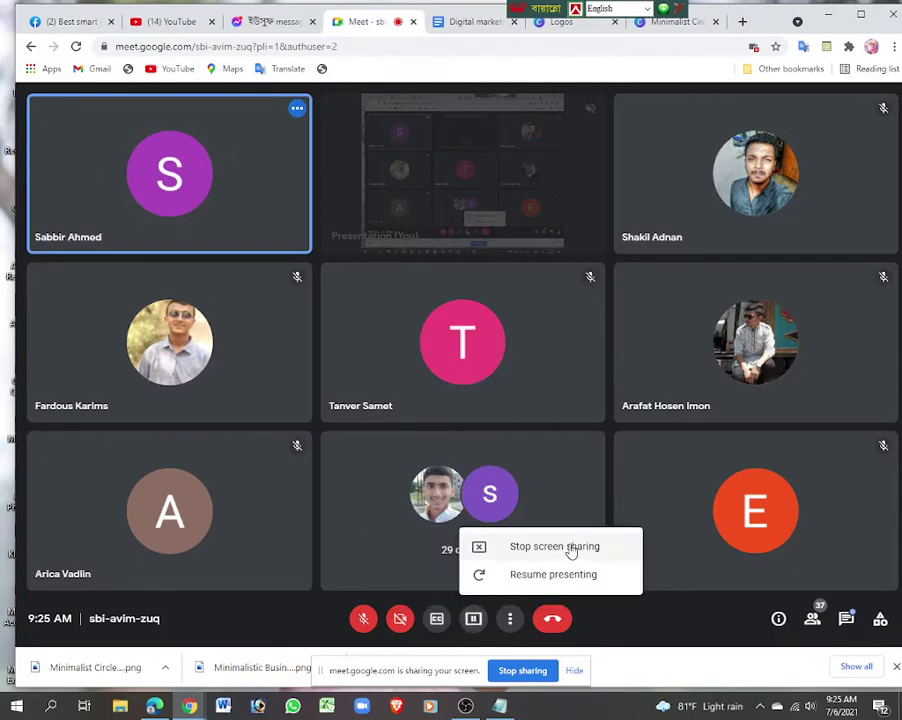
{"action": "left_click", "coordinate": [541, 579]}
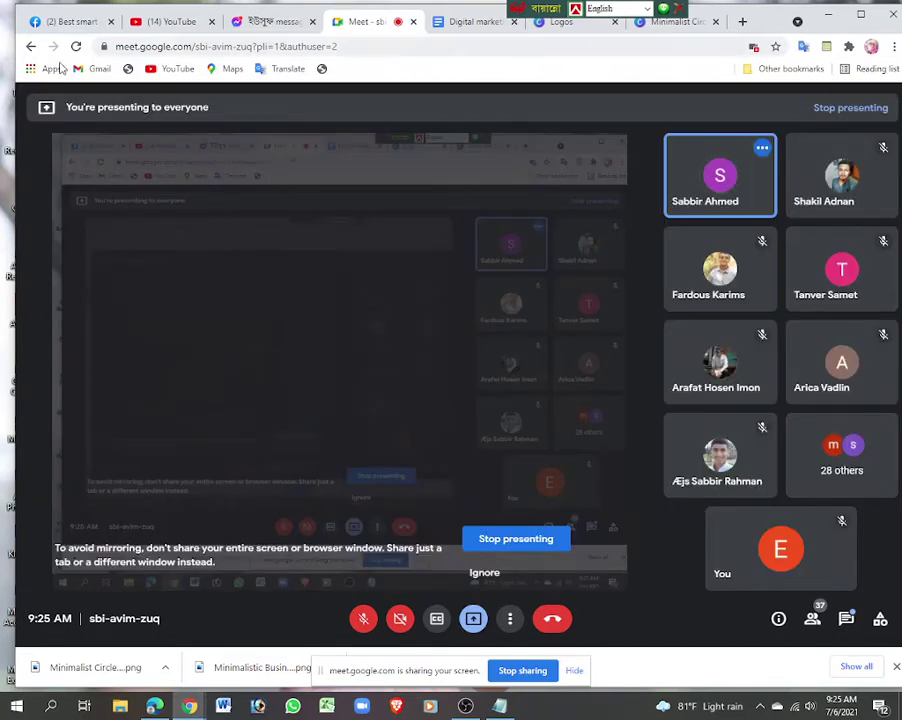
{"action": "left_click", "coordinate": [68, 24]}
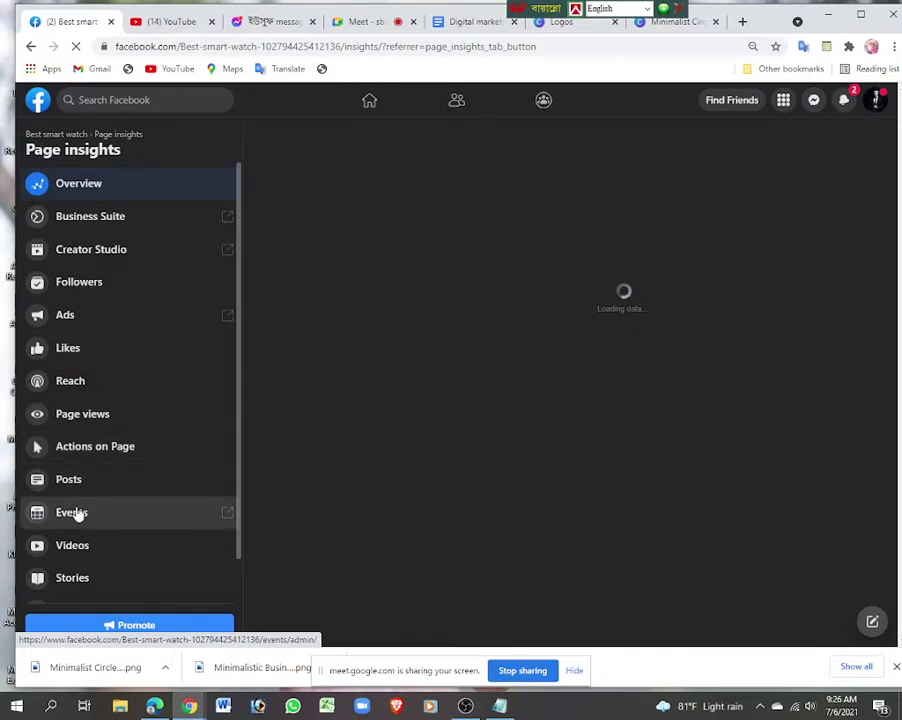
{"action": "scroll", "coordinate": [79, 510], "scroll_direction": "down", "scroll_amount": 1}
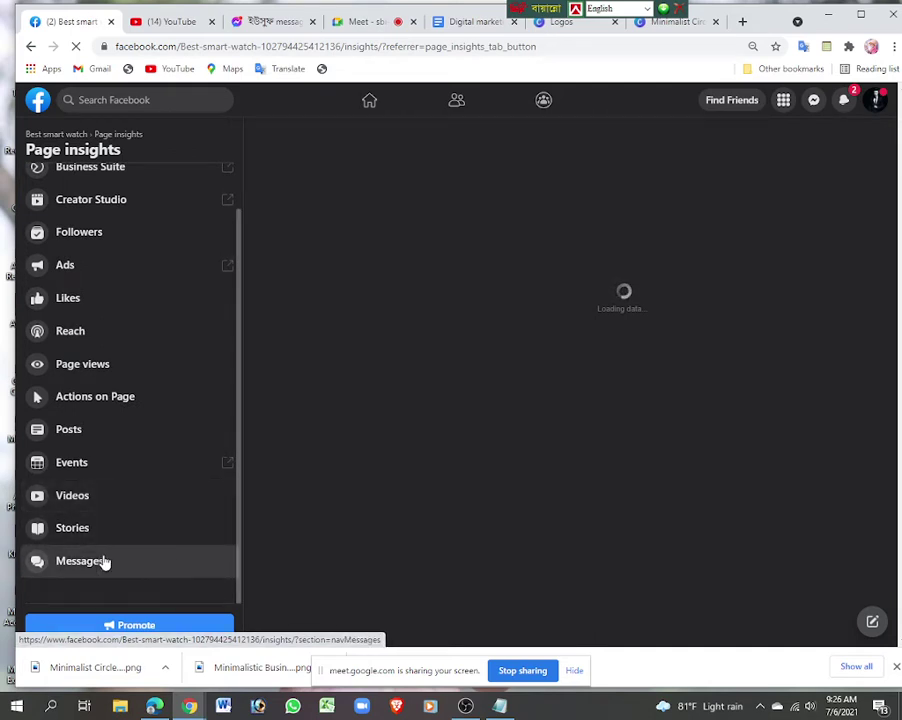
{"action": "scroll", "coordinate": [102, 558], "scroll_direction": "up", "scroll_amount": 1}
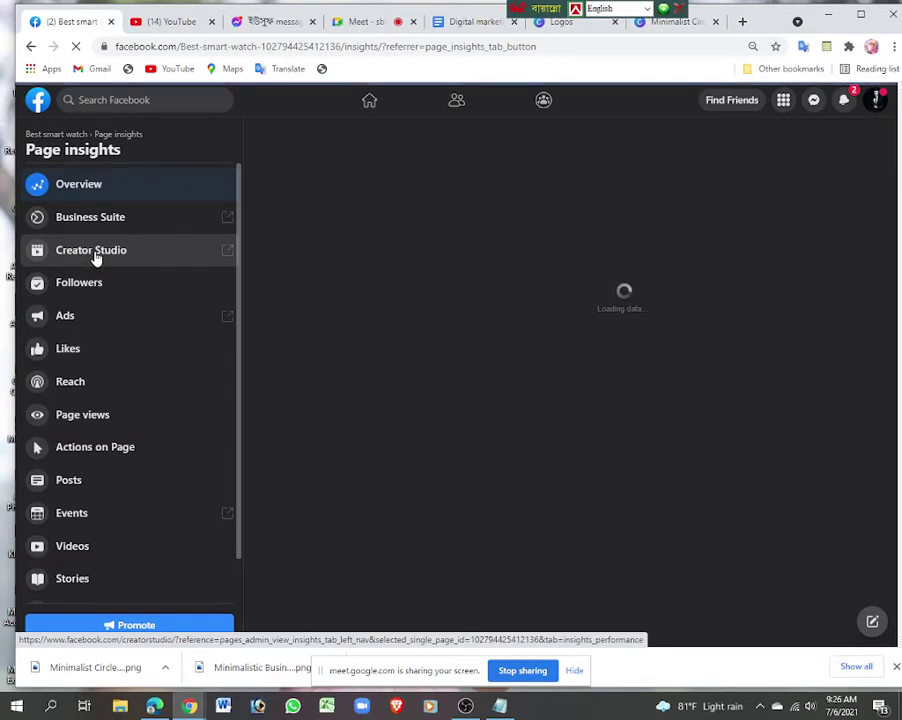
{"action": "left_click", "coordinate": [96, 257]}
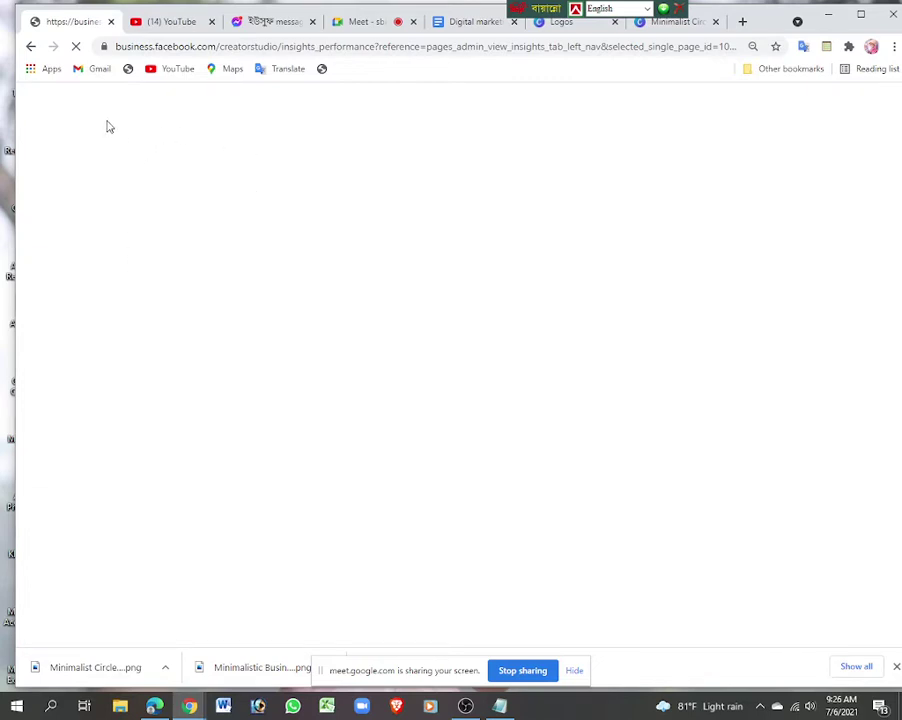
{"action": "left_click", "coordinate": [31, 48]}
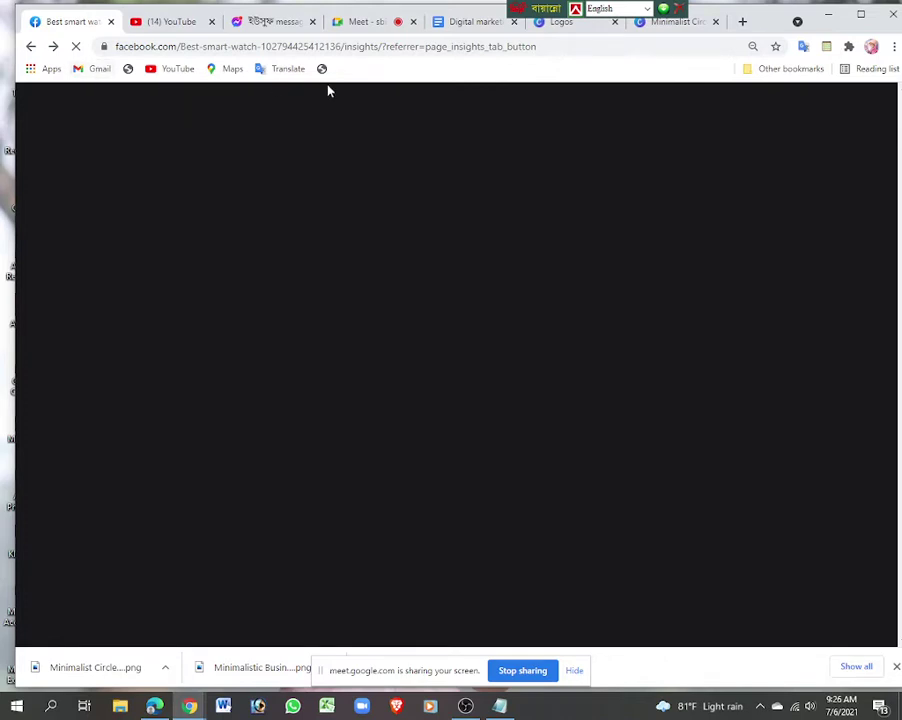
{"action": "left_click", "coordinate": [77, 47]}
{"action": "left_click", "coordinate": [78, 49]}
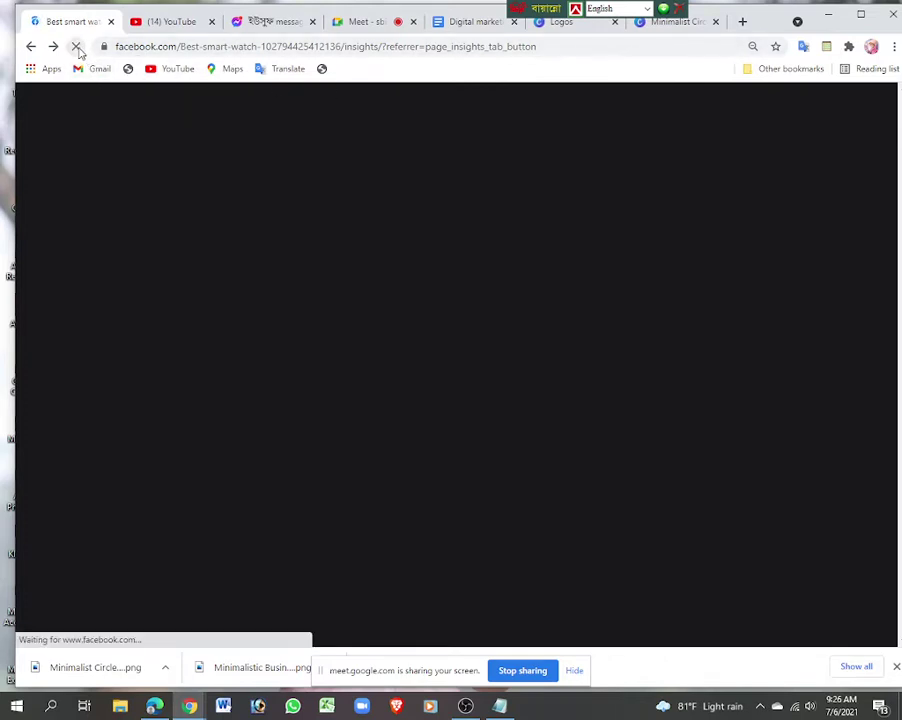
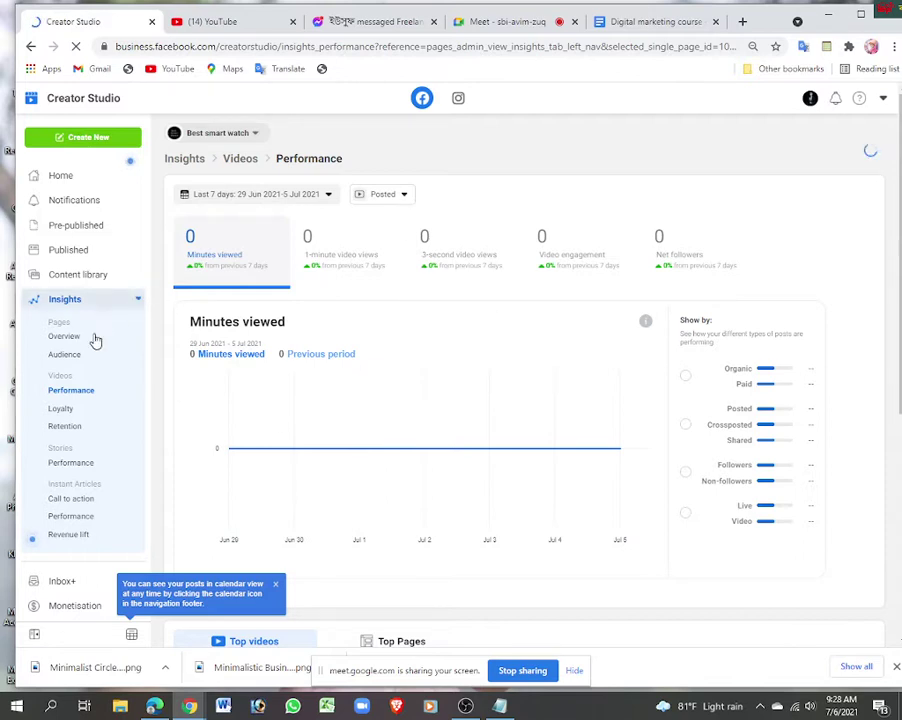
Open Monetisation for Best smart watch and review the eligibility list and tools like Brand Collabs Manager and Stars
{"action": "scroll", "coordinate": [88, 360], "scroll_direction": "down", "scroll_amount": 2}
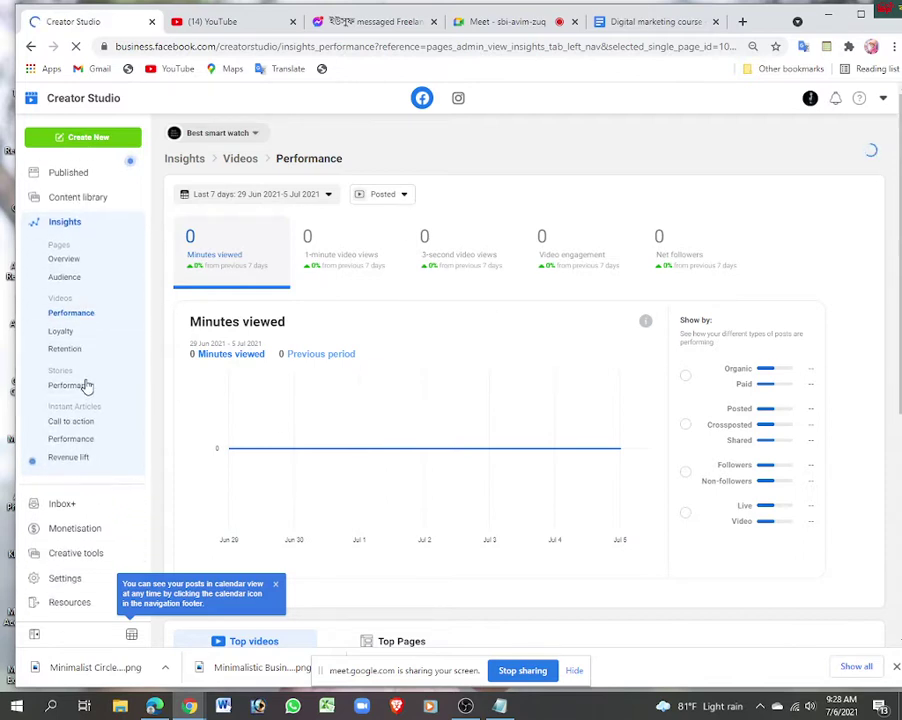
{"action": "left_click", "coordinate": [76, 529]}
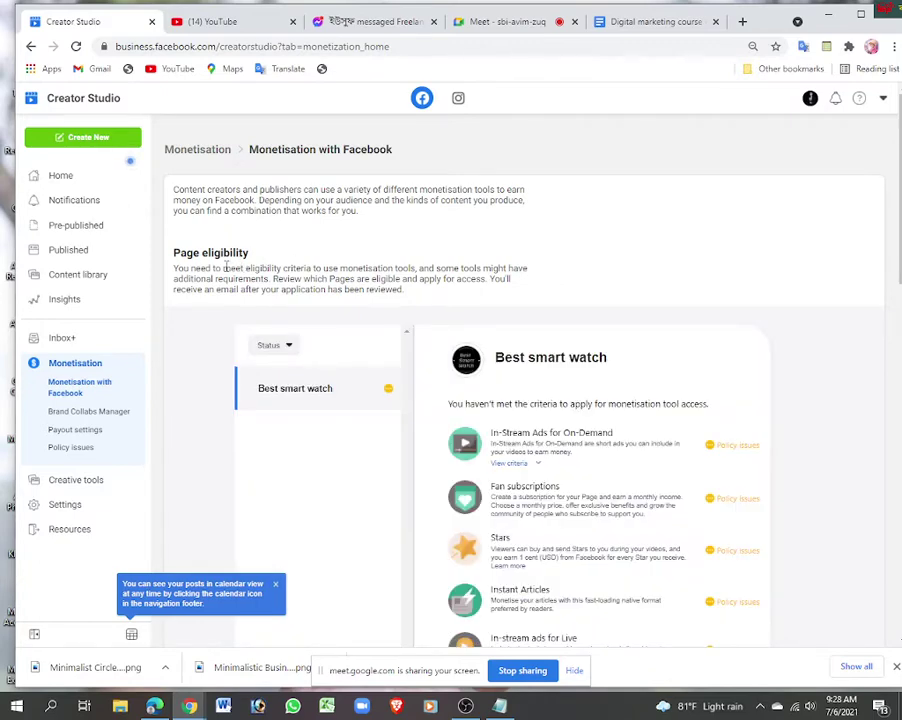
{"action": "scroll", "coordinate": [578, 368], "scroll_direction": "down", "scroll_amount": 3}
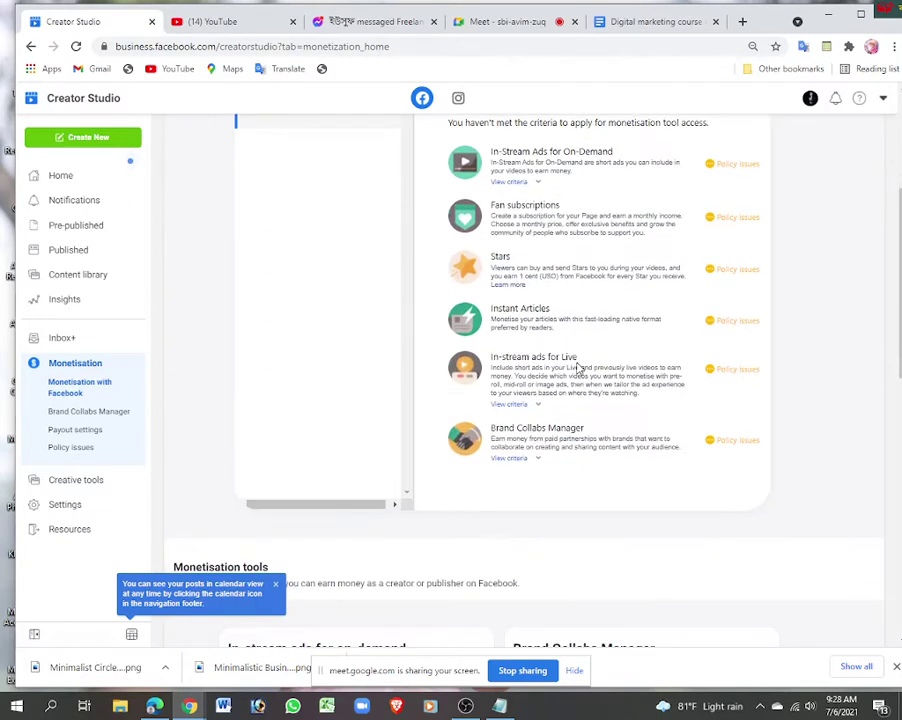
{"action": "scroll", "coordinate": [578, 368], "scroll_direction": "up", "scroll_amount": 1}
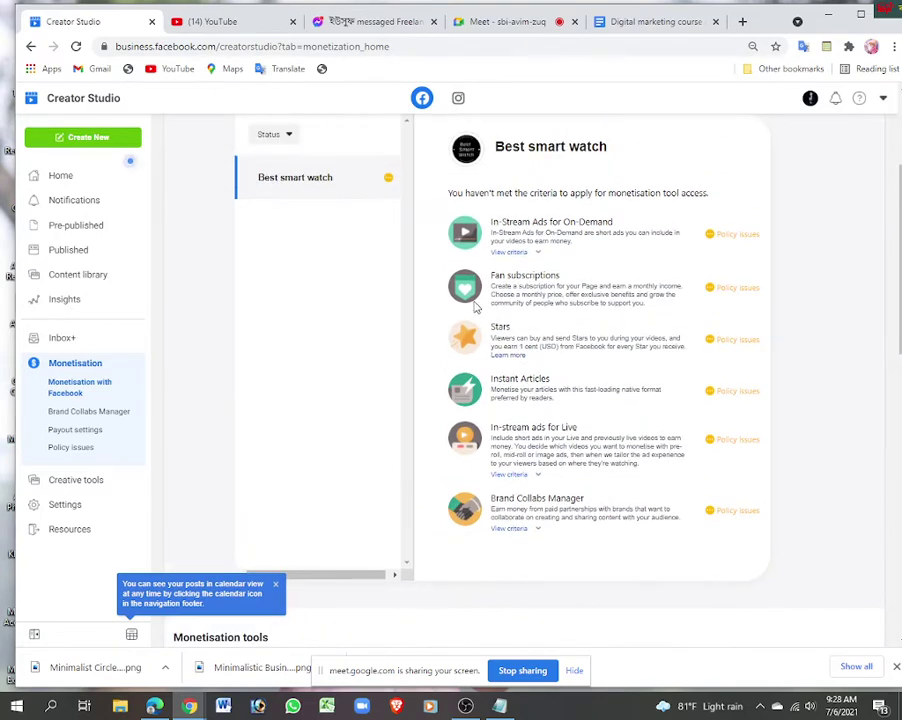
{"action": "scroll", "coordinate": [576, 370], "scroll_direction": "down", "scroll_amount": 2}
{"action": "scroll", "coordinate": [573, 384], "scroll_direction": "down", "scroll_amount": 3}
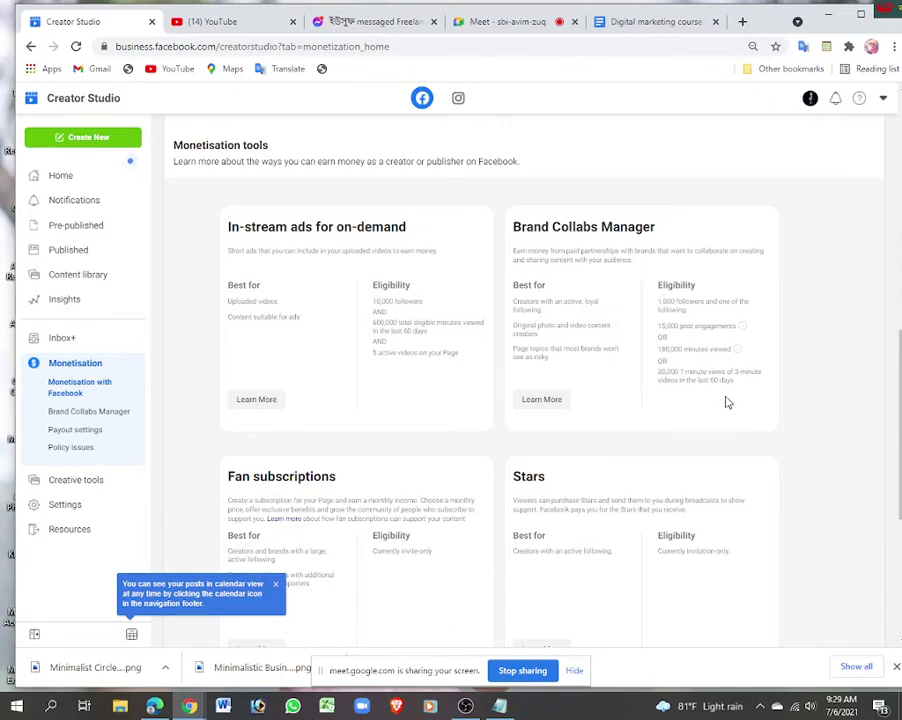
{"action": "scroll", "coordinate": [700, 340], "scroll_direction": "down", "scroll_amount": 3}
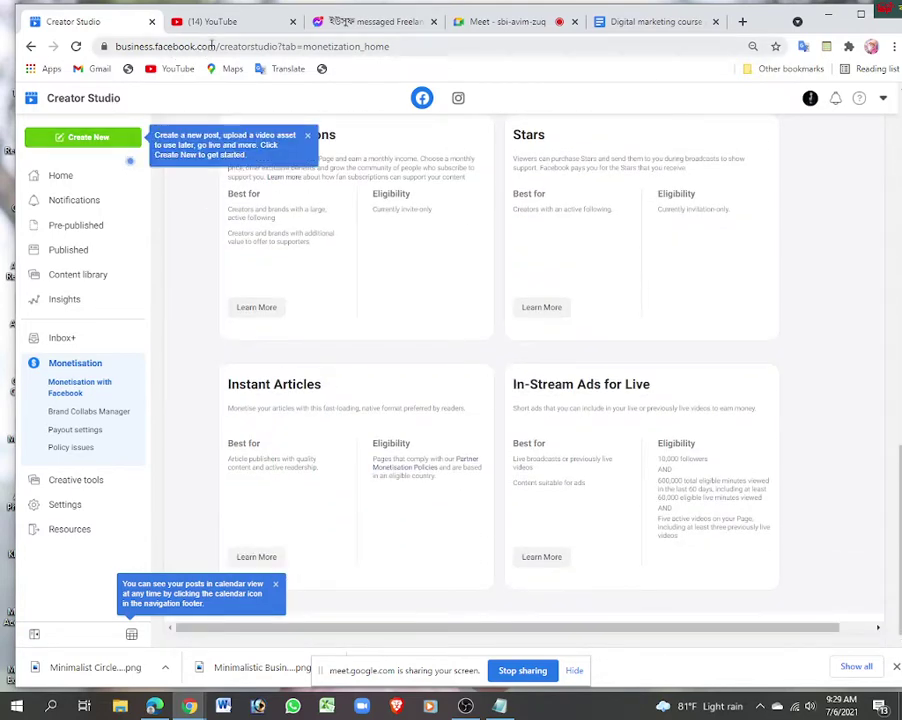
Trim the Creator Studio address down to facebook.com to return to the regular home feed
{"action": "left_click", "coordinate": [212, 44]}
{"action": "left_click_drag", "start_coordinate": [240, 46], "coordinate": [424, 46]}
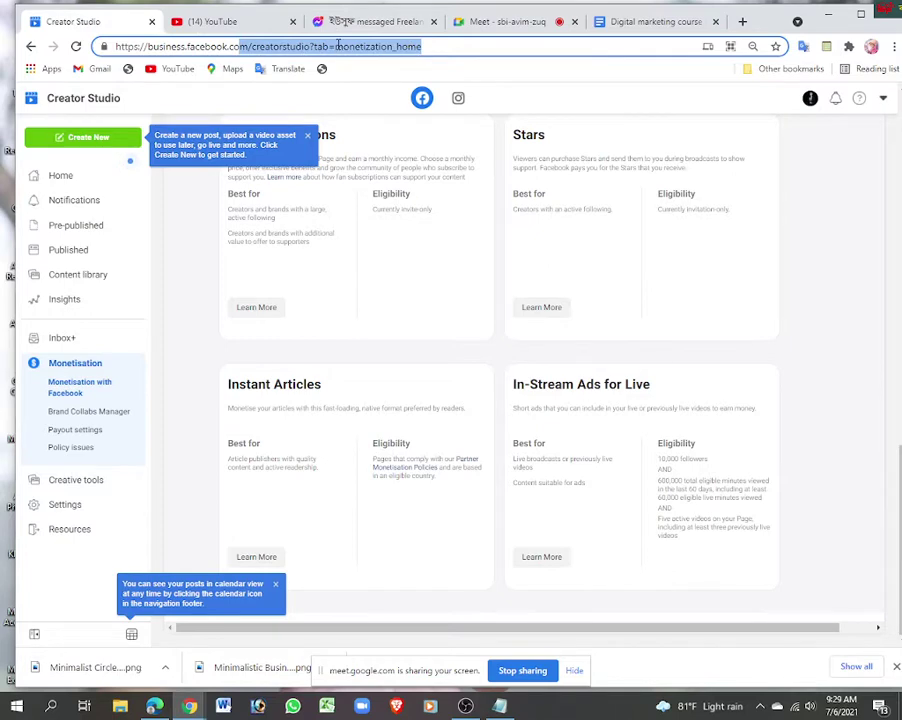
{"action": "left_click_drag", "start_coordinate": [252, 46], "coordinate": [450, 52]}
{"action": "key", "text": "BackSpace"}
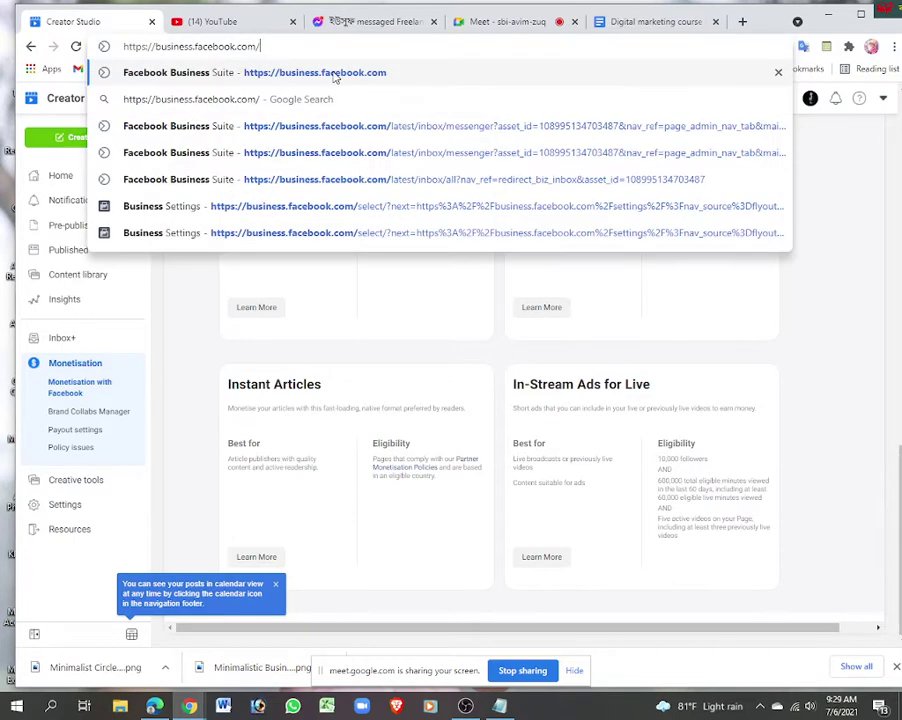
{"action": "left_click", "coordinate": [192, 46]}
{"action": "key", "text": "BackSpace"}
{"action": "key", "text": "BackSpace"}
{"action": "key", "text": "BackSpace"}
{"action": "key", "text": "BackSpace"}
{"action": "key", "text": "BackSpace"}
{"action": "key", "text": "BackSpace"}
{"action": "key", "text": "BackSpace"}
{"action": "key", "text": "BackSpace"}
{"action": "key", "text": "BackSpace"}
{"action": "key", "text": "BackSpace"}
{"action": "key", "text": "BackSpace"}
{"action": "key", "text": "BackSpace"}
{"action": "key", "text": "BackSpace"}
{"action": "key", "text": "BackSpace"}
{"action": "key", "text": "BackSpace"}
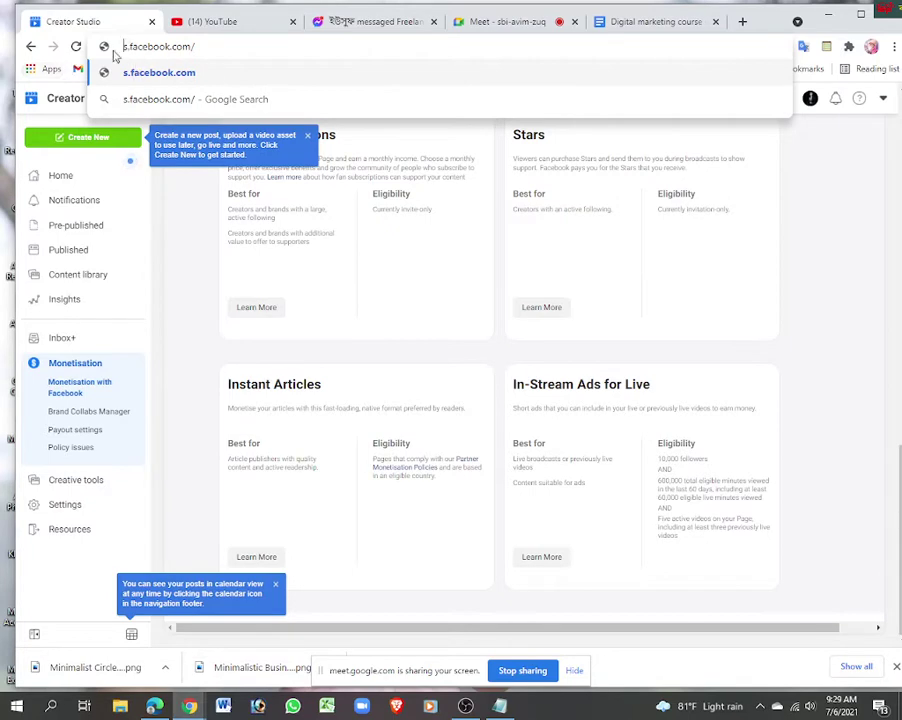
{"action": "left_click", "coordinate": [131, 47]}
{"action": "key", "text": "BackSpace"}
{"action": "key", "text": "BackSpace"}
{"action": "left_click", "coordinate": [292, 84]}
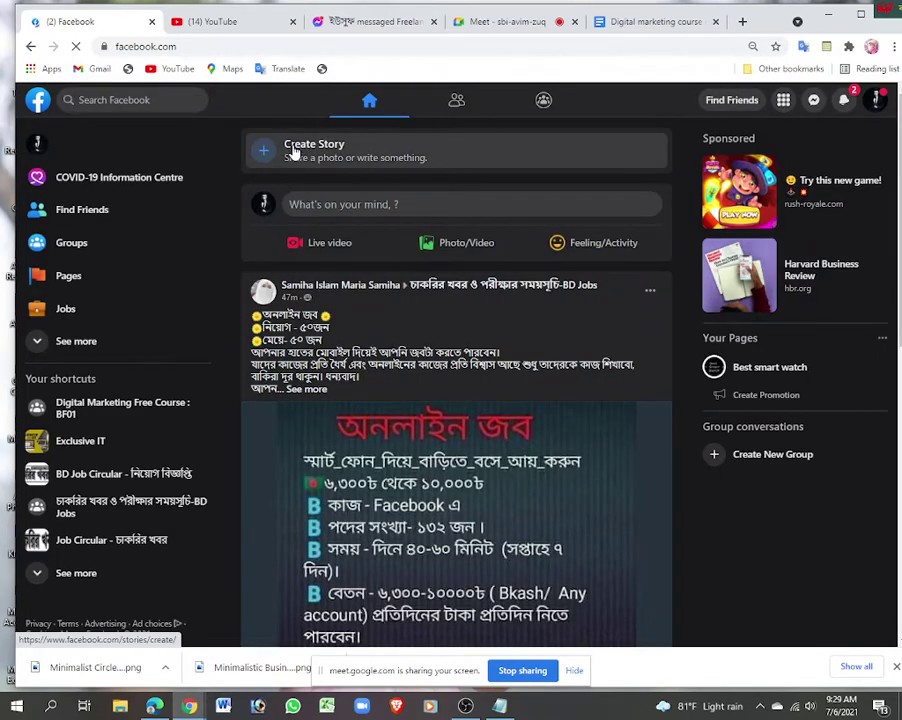
Go to Pages and open Best smart watch under Your Pages
{"action": "left_click", "coordinate": [93, 273]}
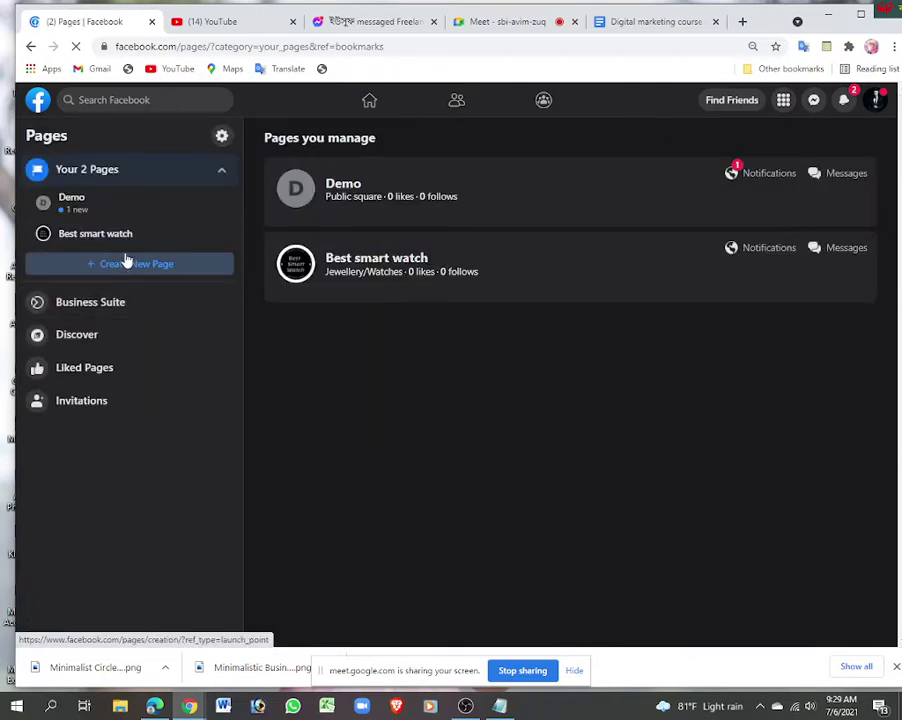
{"action": "left_click", "coordinate": [134, 232]}
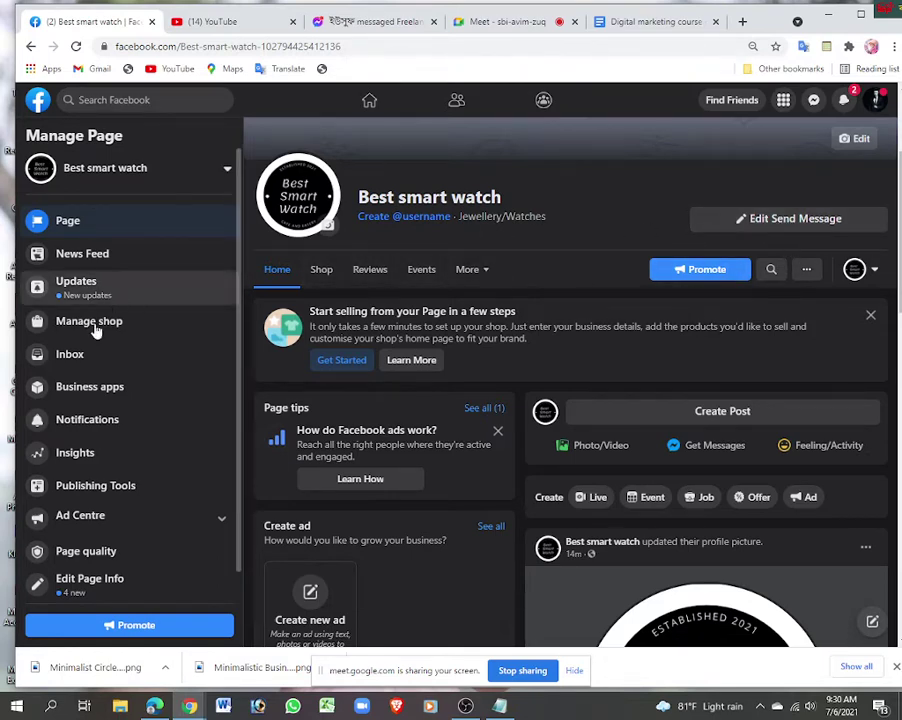
{"action": "scroll", "coordinate": [120, 370], "scroll_direction": "down", "scroll_amount": 1}
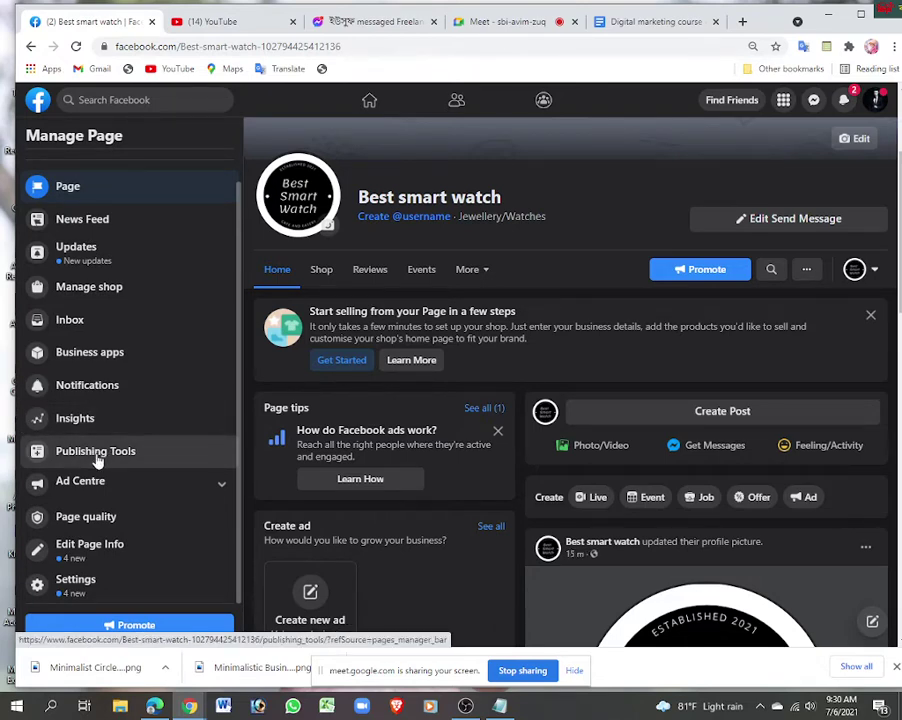
{"action": "left_click", "coordinate": [97, 456]}
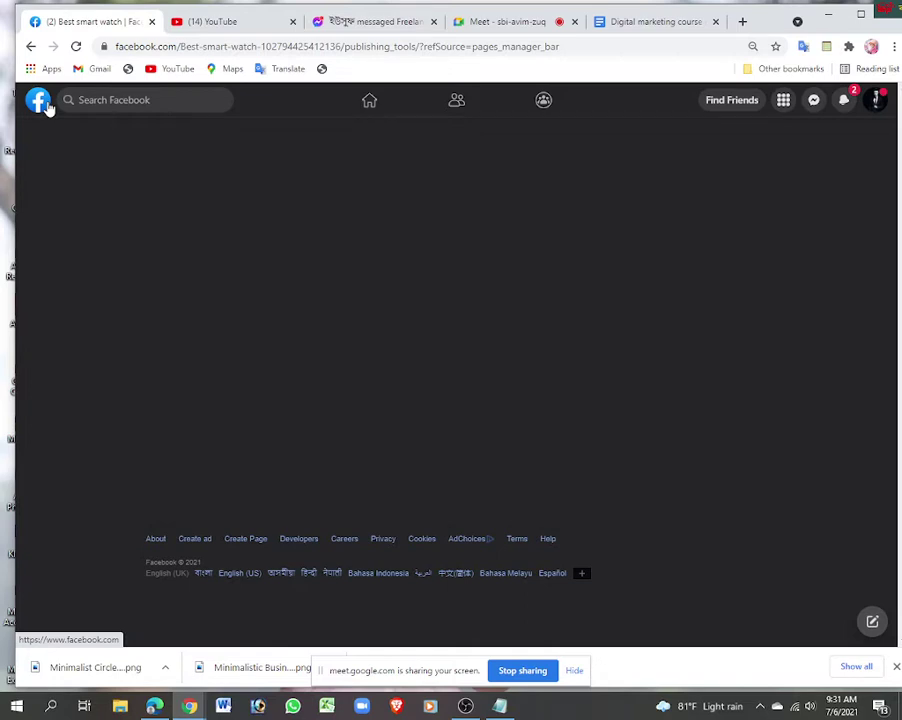
{"action": "left_click", "coordinate": [30, 47]}
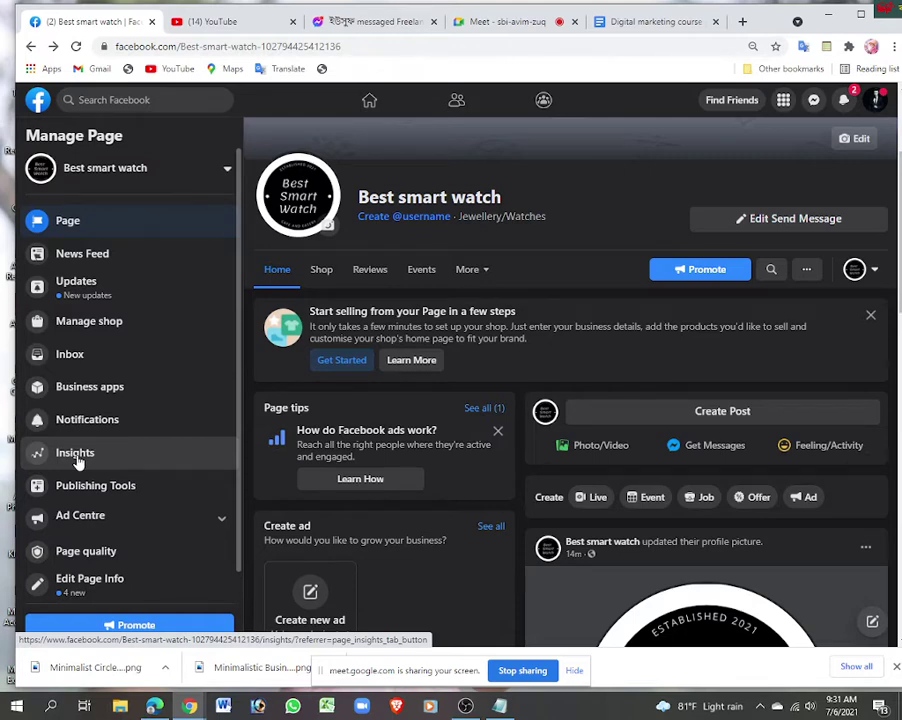
Open Insights and look over the 29 June–5 July Page summary and Recent Posts table
{"action": "left_click", "coordinate": [76, 453]}
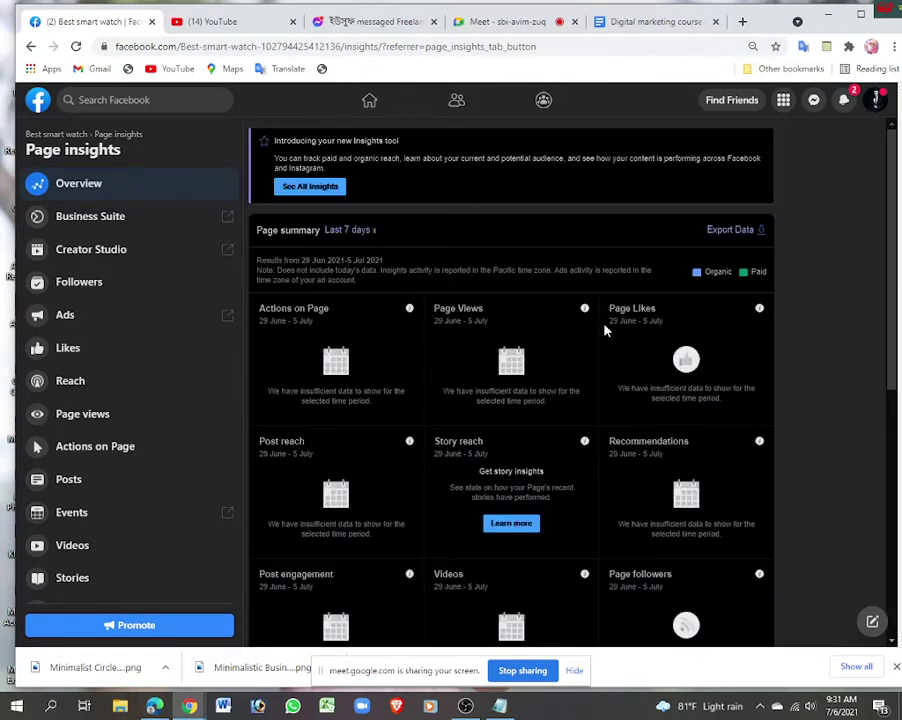
{"action": "scroll", "coordinate": [334, 333], "scroll_direction": "down", "scroll_amount": 2}
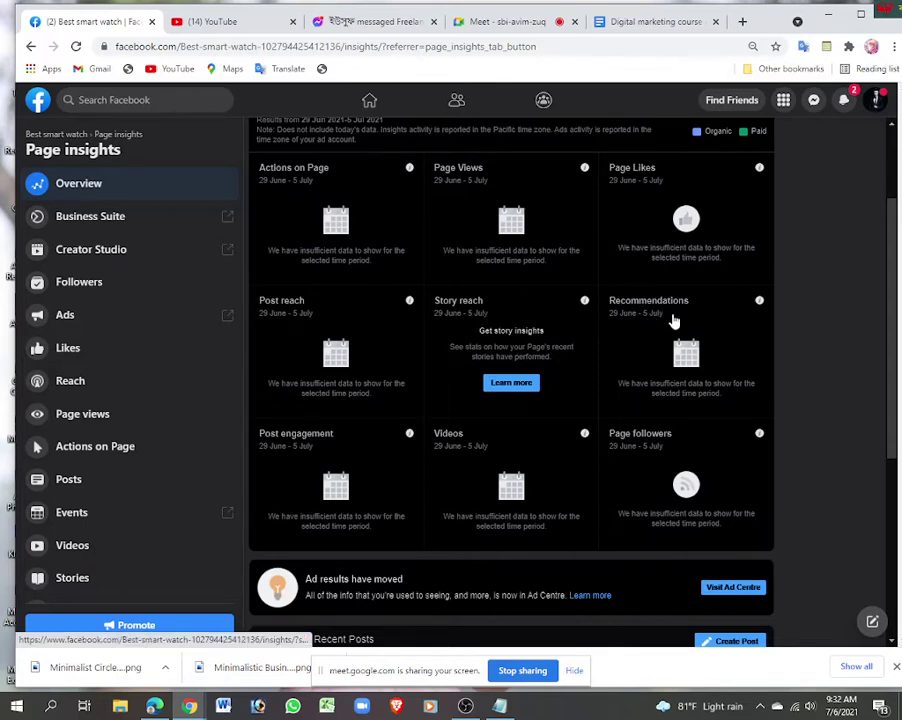
{"action": "scroll", "coordinate": [674, 335], "scroll_direction": "down", "scroll_amount": 2}
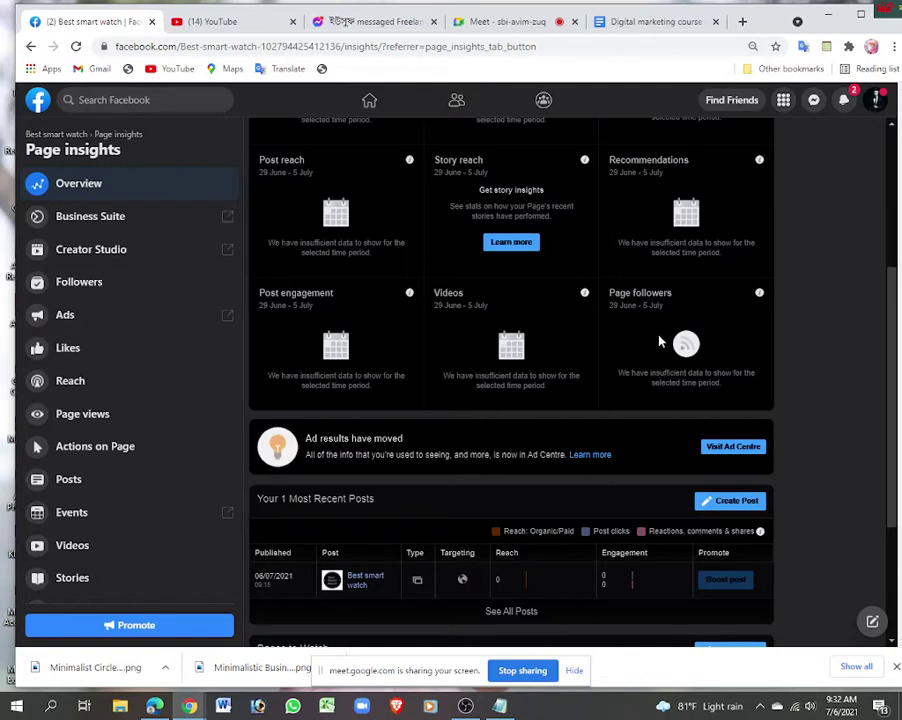
{"action": "scroll", "coordinate": [710, 430], "scroll_direction": "up", "scroll_amount": 3}
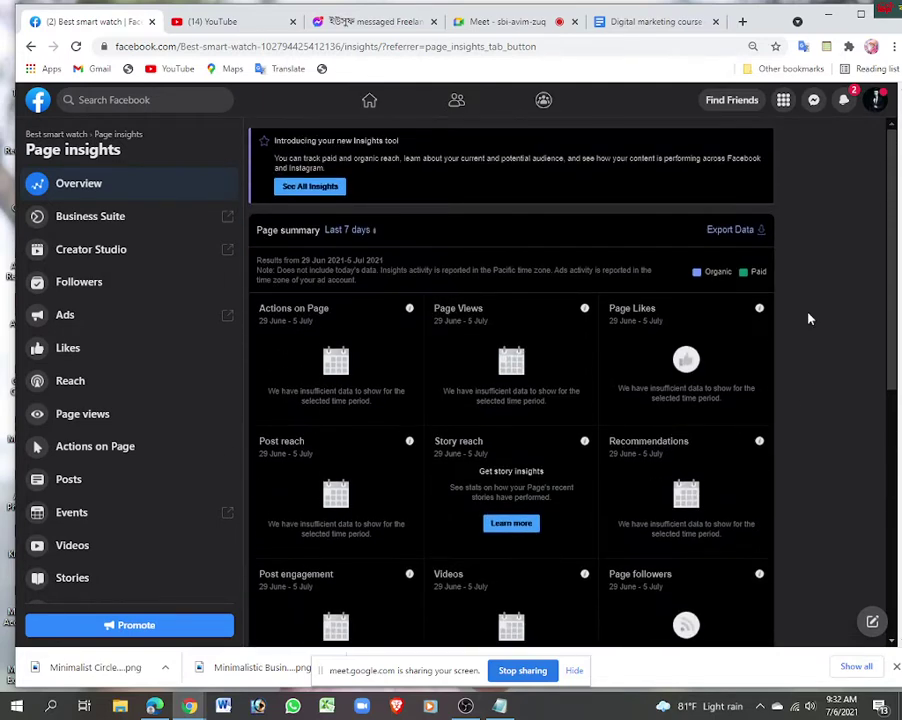
{"action": "scroll", "coordinate": [674, 418], "scroll_direction": "down", "scroll_amount": 3}
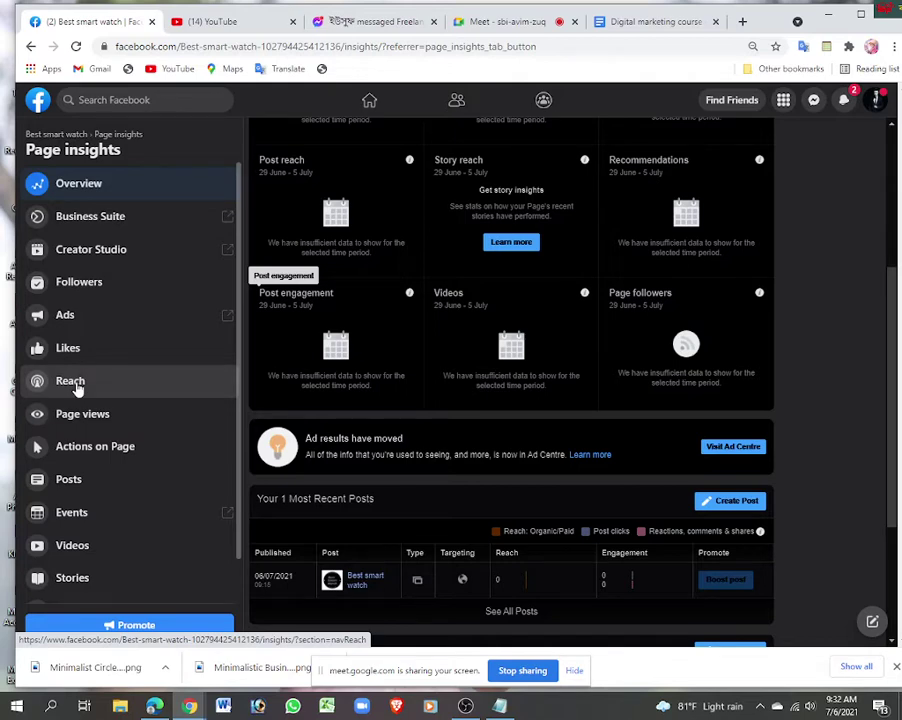
{"action": "scroll", "coordinate": [76, 404], "scroll_direction": "down", "scroll_amount": 1}
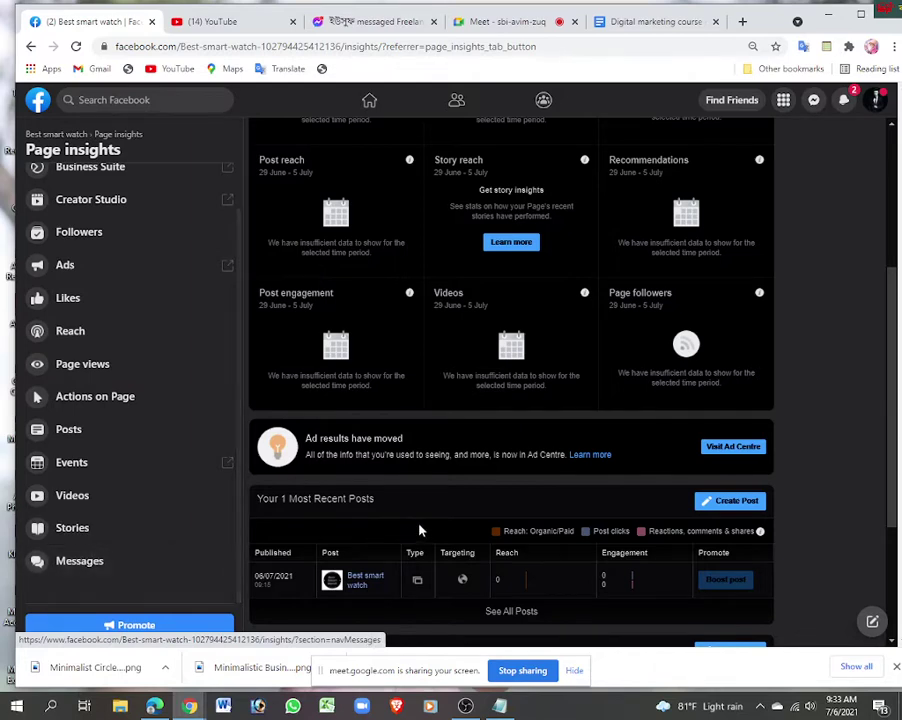
{"action": "scroll", "coordinate": [418, 528], "scroll_direction": "up", "scroll_amount": 2}
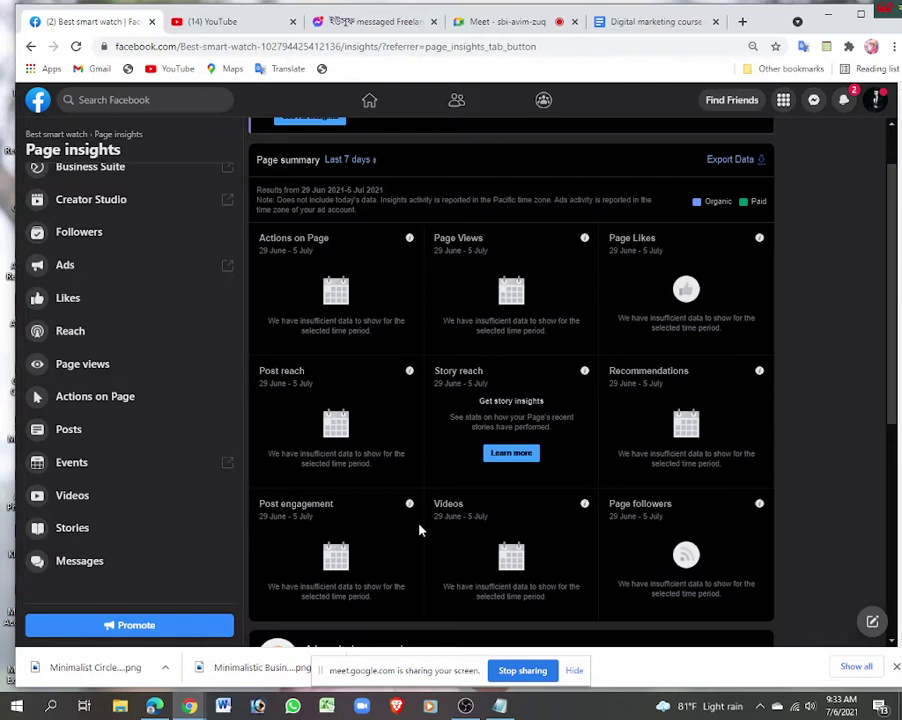
{"action": "scroll", "coordinate": [418, 526], "scroll_direction": "up", "scroll_amount": 1}
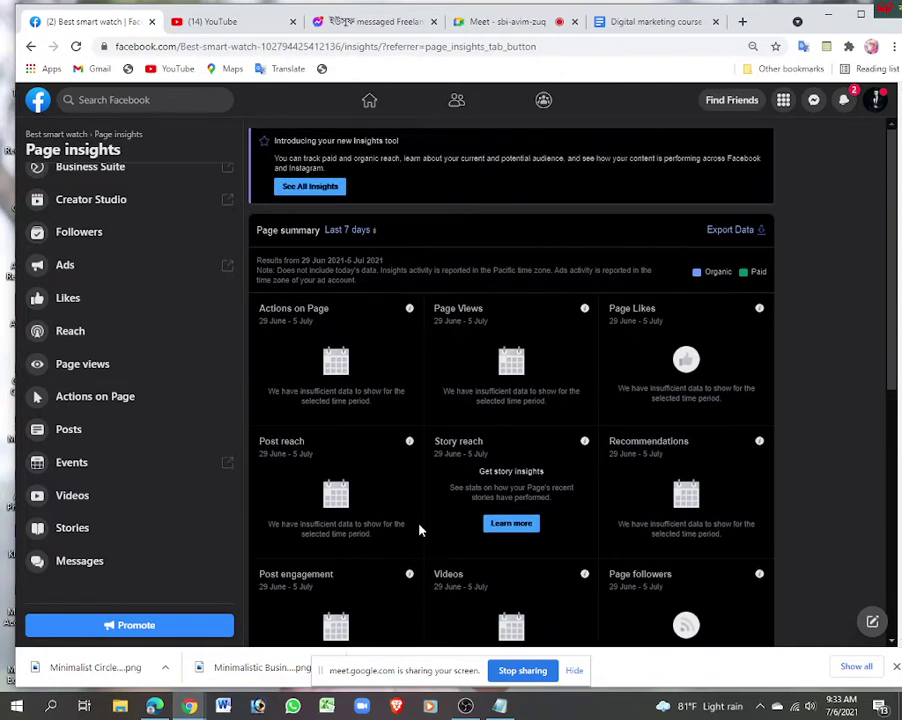
Go back to Manage Page and open Ad Centre's Page quality, showing no restrictions or violations
{"action": "left_click", "coordinate": [33, 48]}
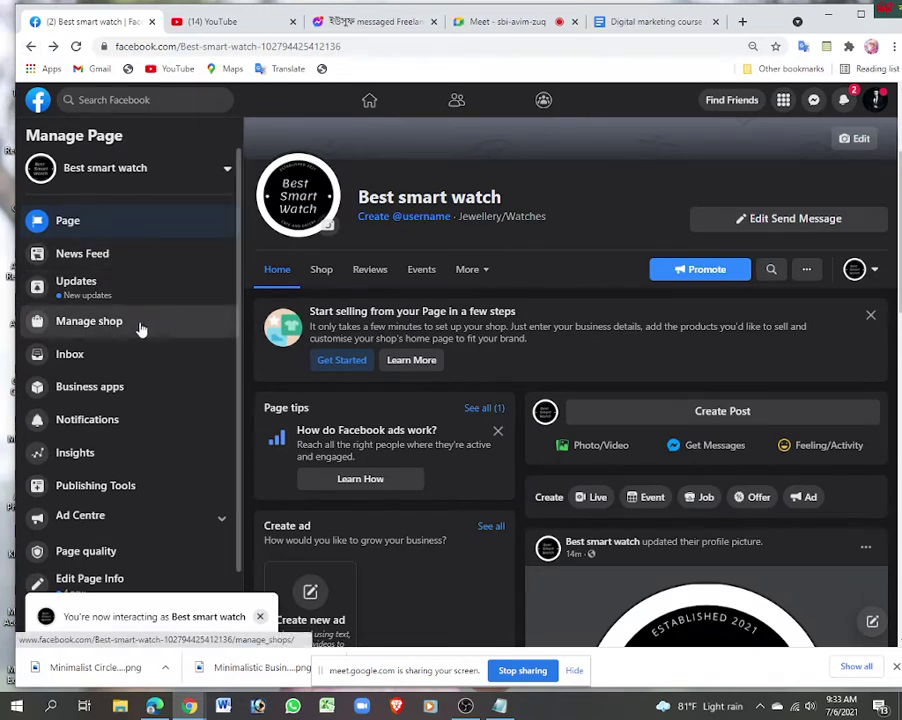
{"action": "scroll", "coordinate": [141, 329], "scroll_direction": "down", "scroll_amount": 1}
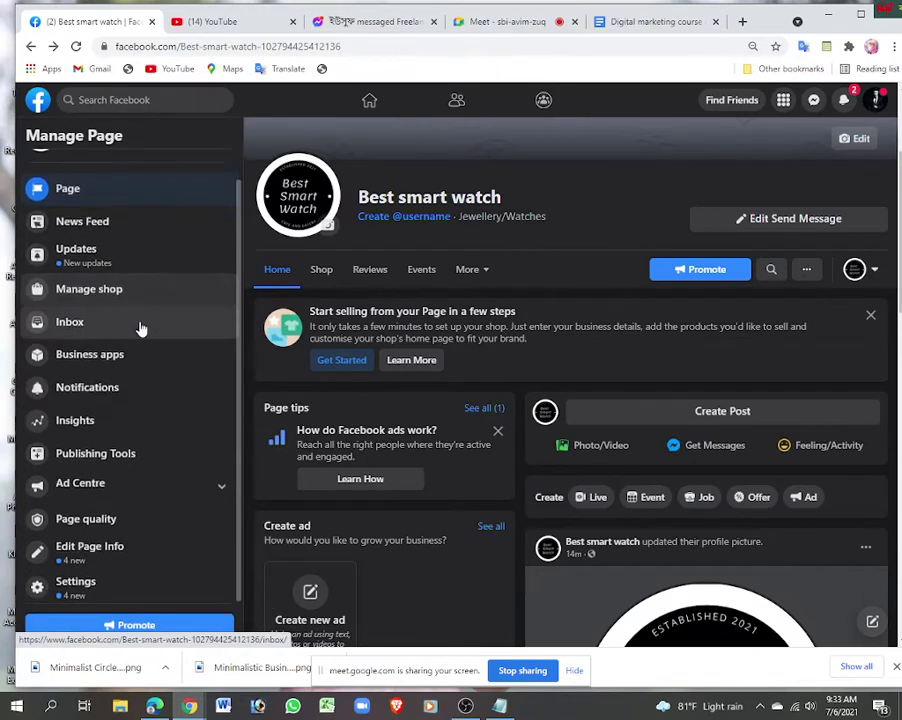
{"action": "left_click", "coordinate": [129, 485]}
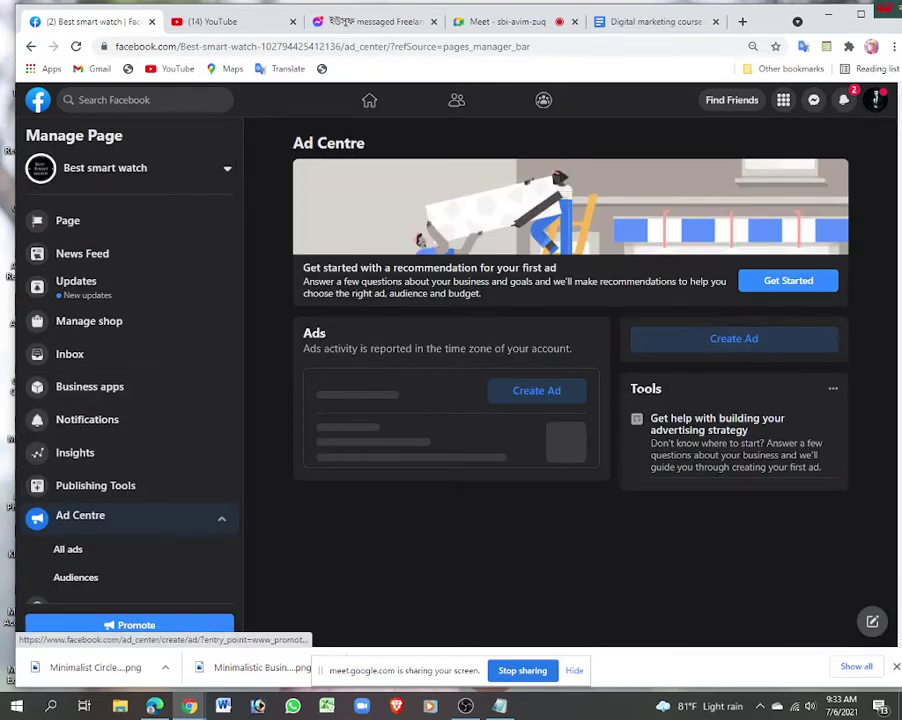
{"action": "scroll", "coordinate": [127, 522], "scroll_direction": "down", "scroll_amount": 1}
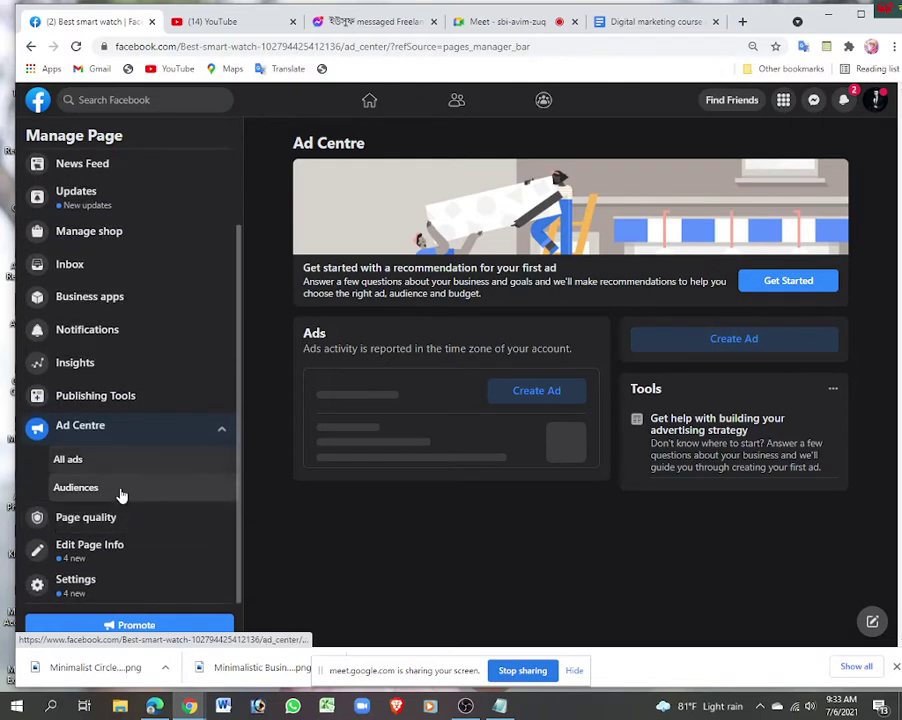
{"action": "left_click", "coordinate": [107, 520]}
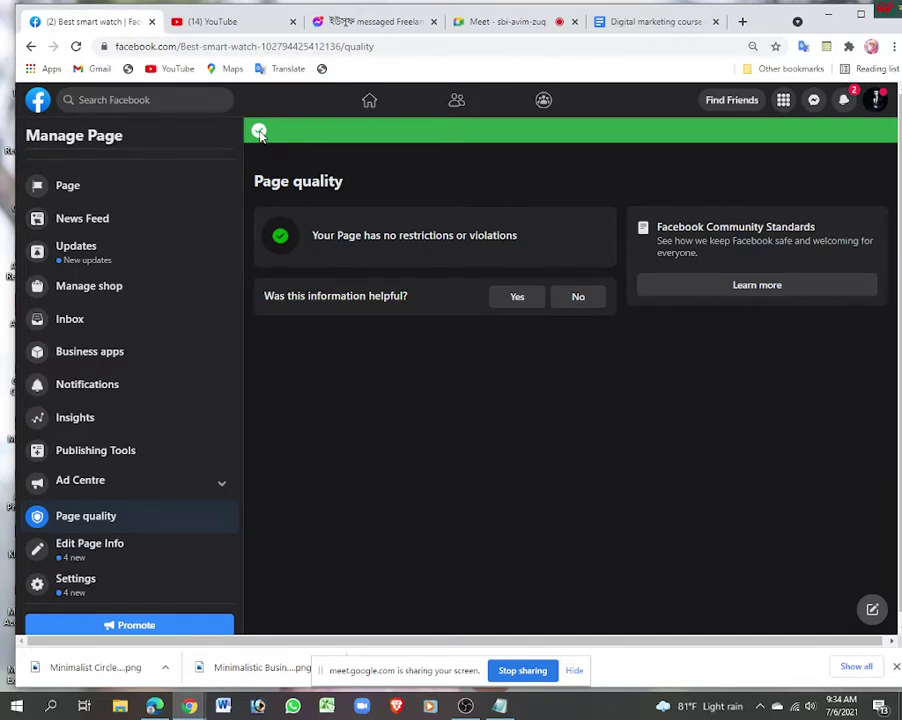
Open Edit Page Info showing the name Best smart watch, description and Jewellery/Watches category
{"action": "left_click", "coordinate": [88, 553]}
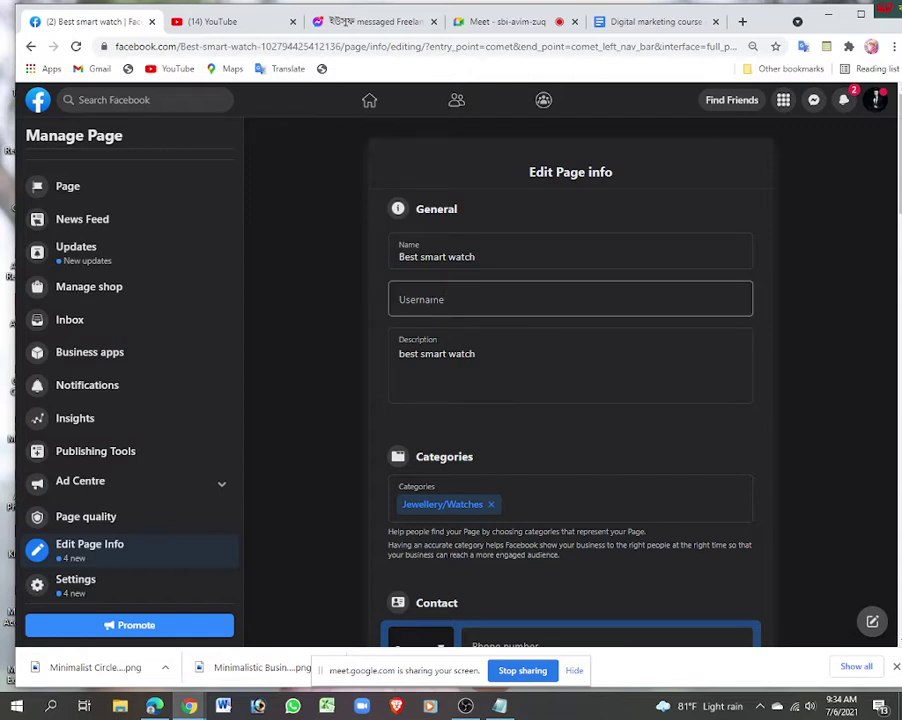
In the Contact section, skip the phone number and tick 'My Page doesn't have an email address'
{"action": "scroll", "coordinate": [502, 278], "scroll_direction": "down", "scroll_amount": 5}
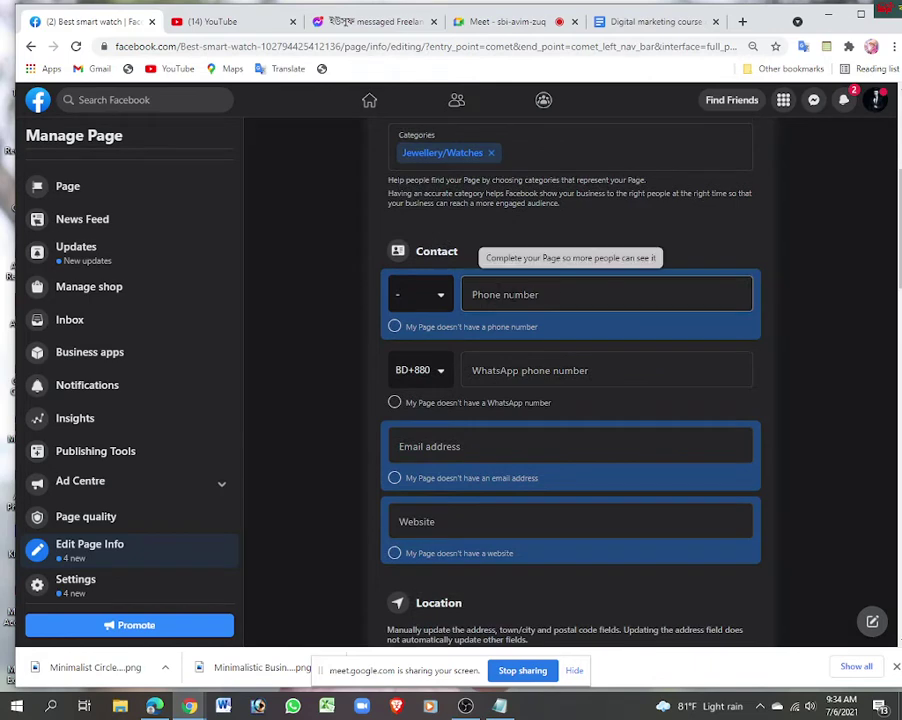
{"action": "left_click", "coordinate": [527, 297]}
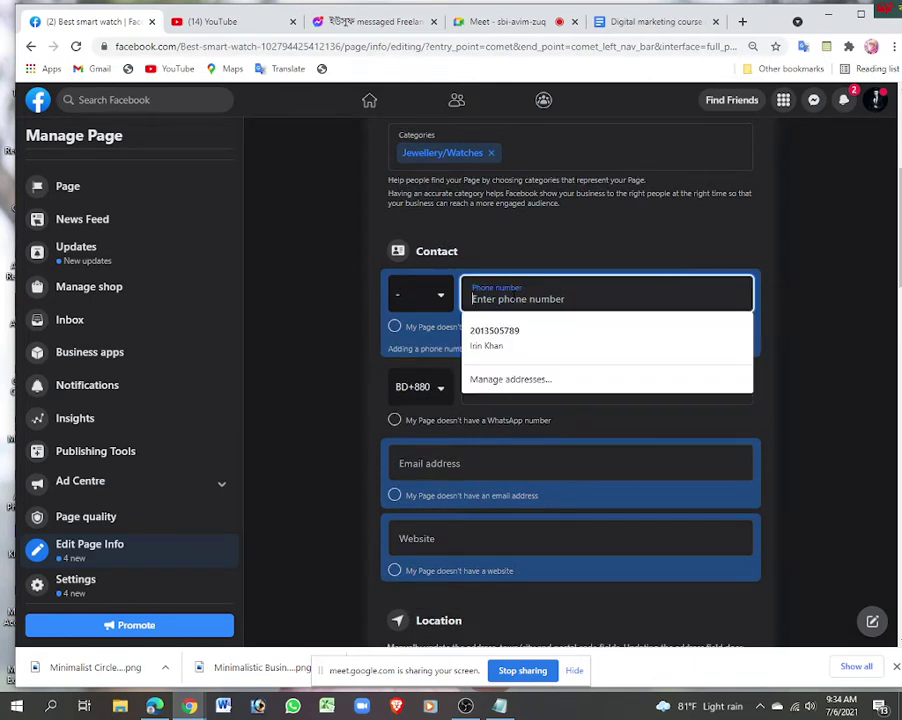
{"action": "left_click", "coordinate": [373, 368]}
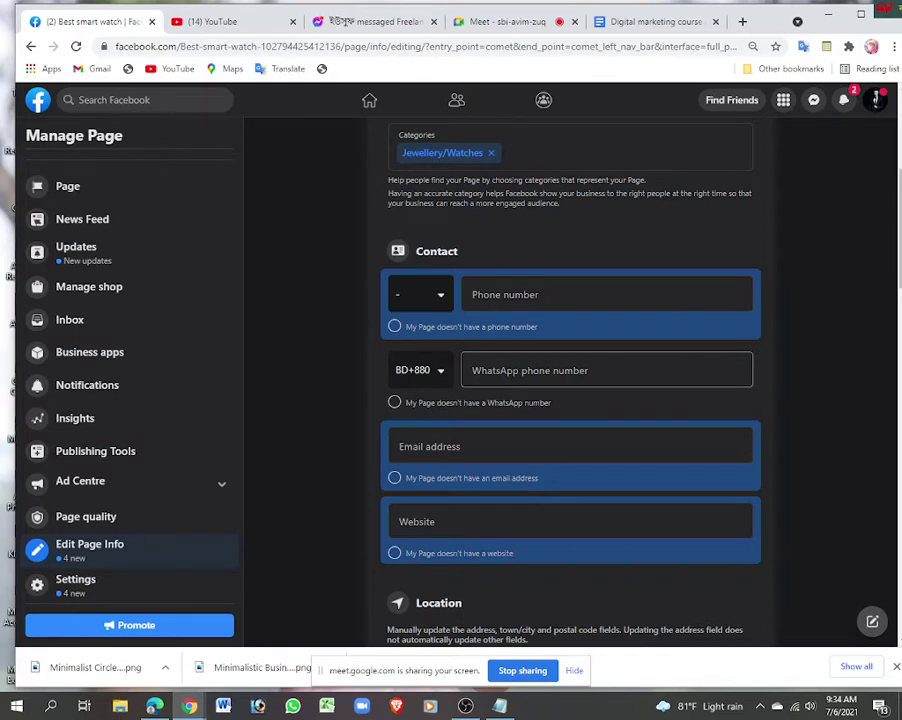
{"action": "scroll", "coordinate": [695, 372], "scroll_direction": "down", "scroll_amount": 1}
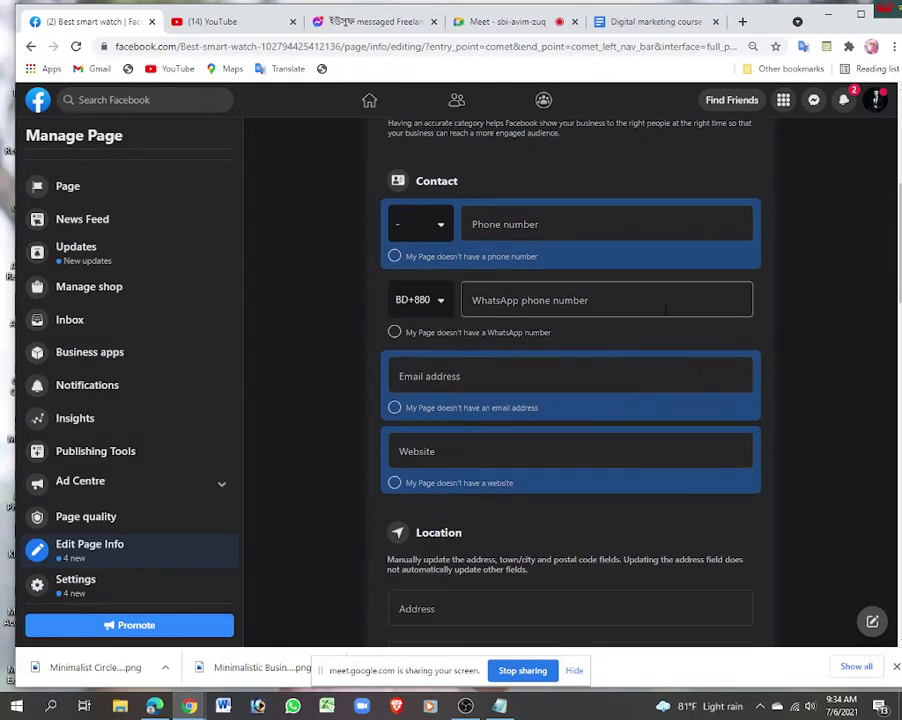
{"action": "scroll", "coordinate": [600, 350], "scroll_direction": "down", "scroll_amount": 1}
{"action": "left_click", "coordinate": [470, 307]}
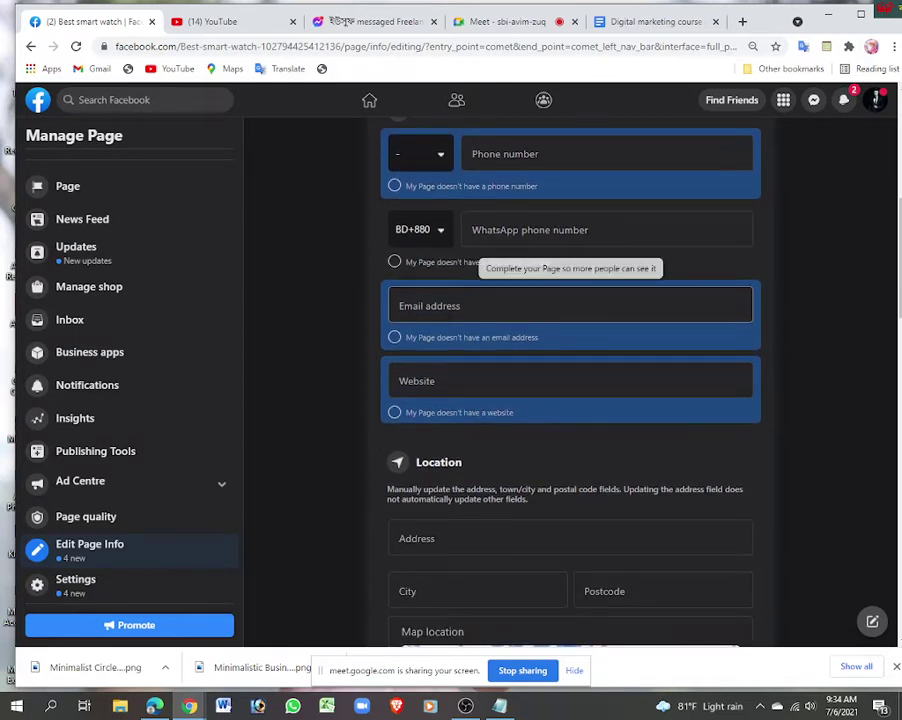
{"action": "left_click", "coordinate": [394, 337]}
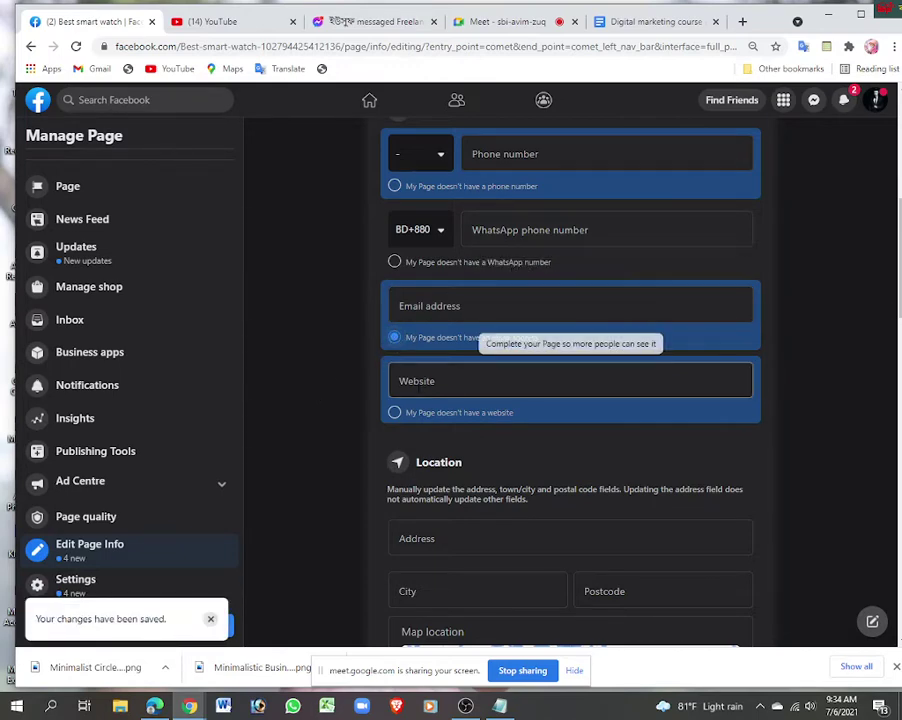
{"action": "left_click", "coordinate": [437, 378]}
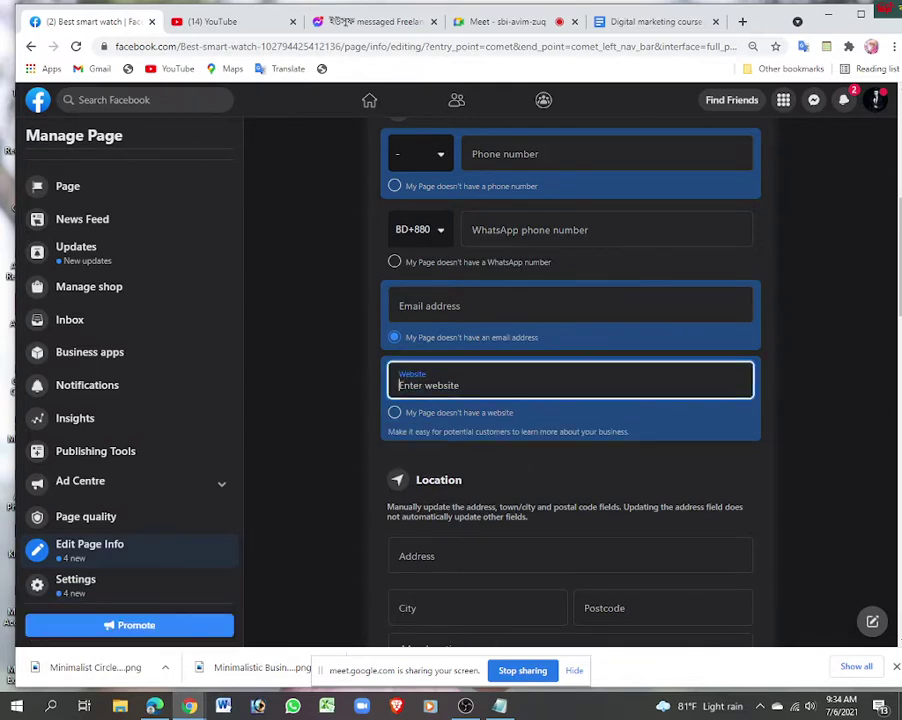
{"action": "scroll", "coordinate": [517, 380], "scroll_direction": "down", "scroll_amount": 3}
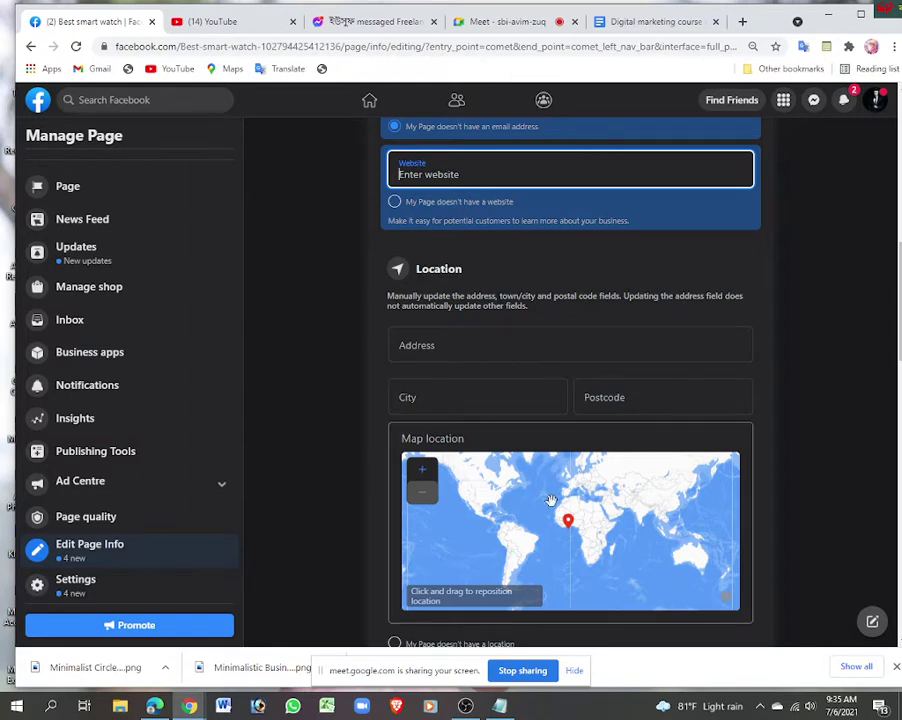
{"action": "scroll", "coordinate": [807, 520], "scroll_direction": "down", "scroll_amount": 3}
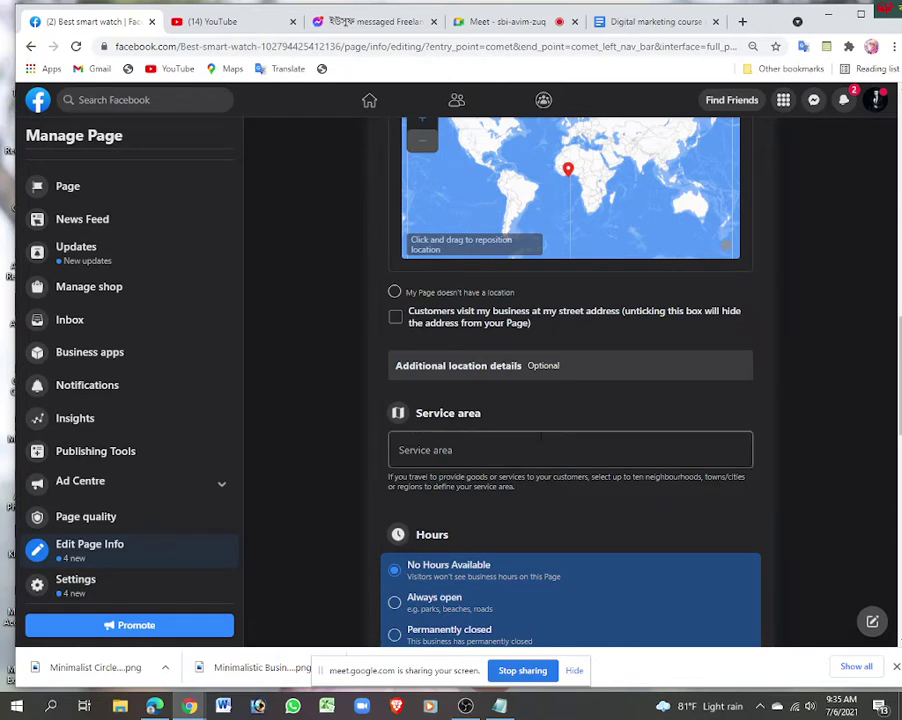
{"action": "left_click", "coordinate": [435, 448]}
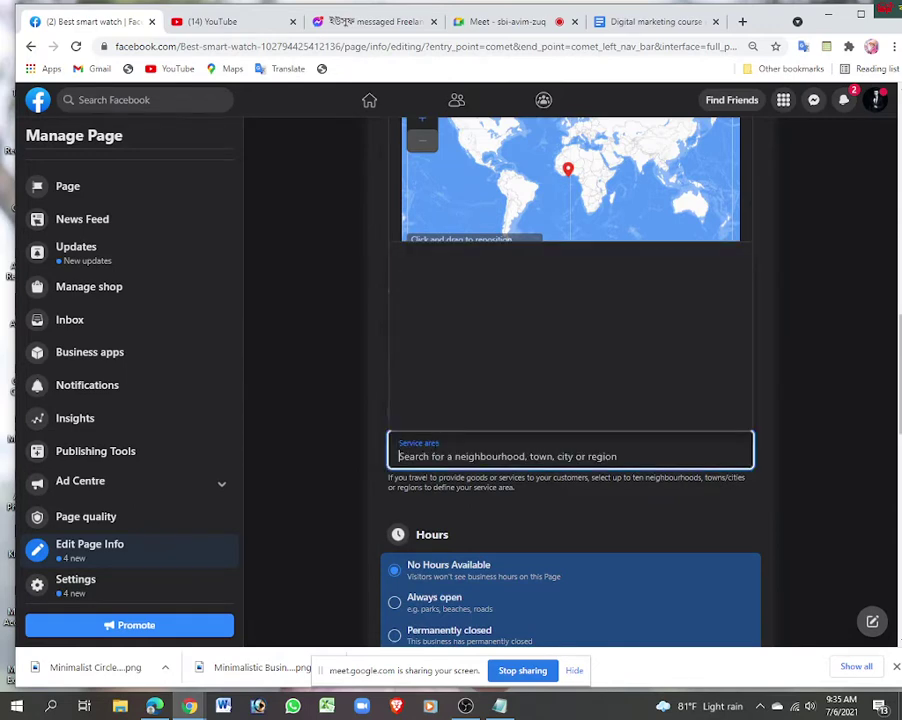
{"action": "left_click", "coordinate": [775, 515]}
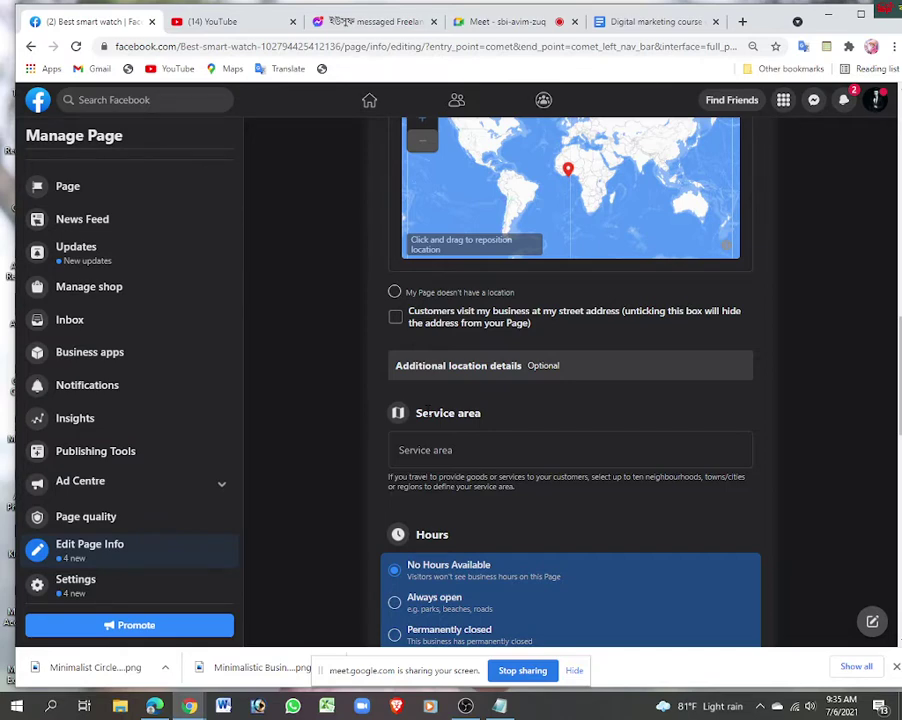
{"action": "scroll", "coordinate": [452, 309], "scroll_direction": "down", "scroll_amount": 2}
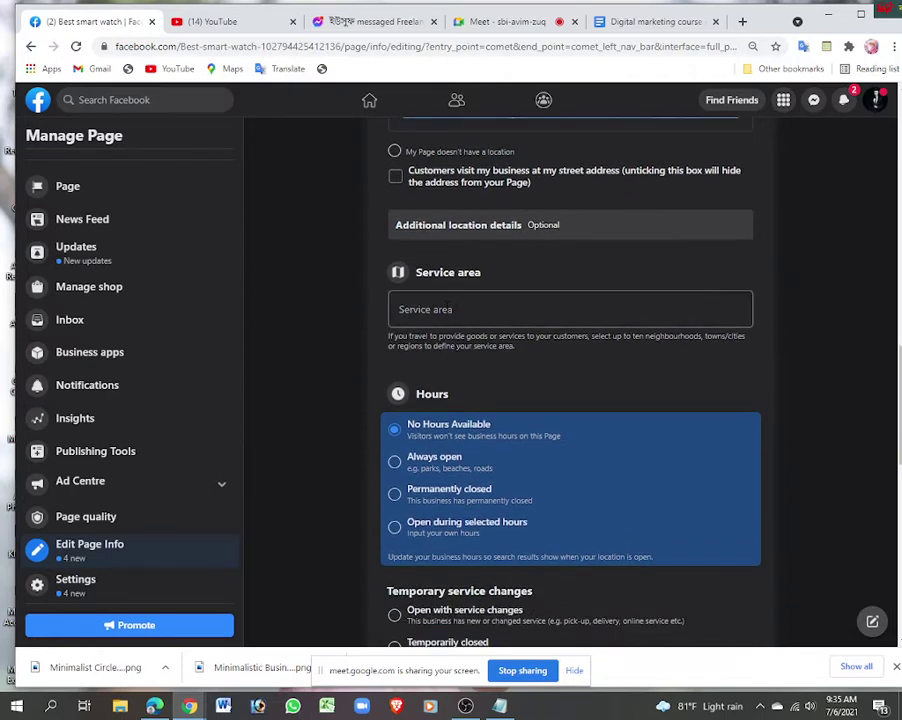
{"action": "scroll", "coordinate": [447, 306], "scroll_direction": "down", "scroll_amount": 2}
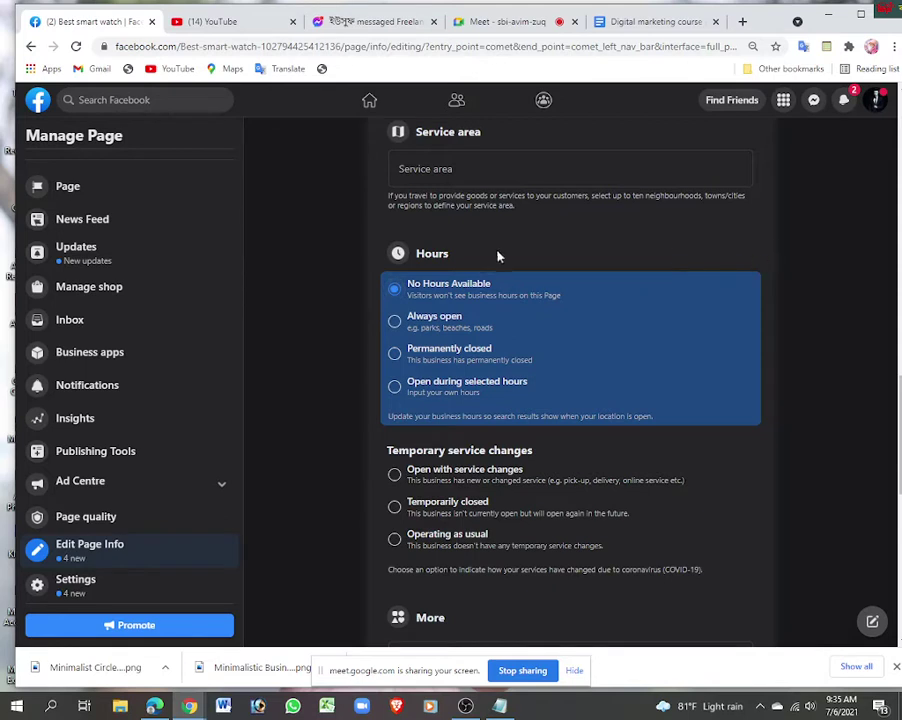
Under Hours, try Always open and Permanently closed, then settle on Open during selected hours
{"action": "left_click", "coordinate": [395, 323]}
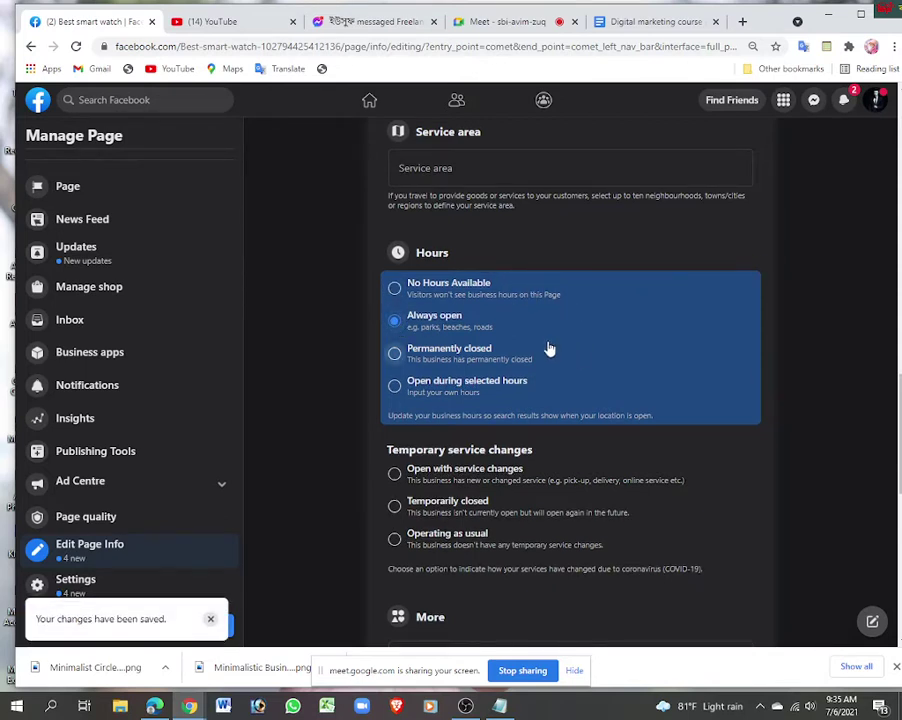
{"action": "left_click", "coordinate": [396, 356]}
{"action": "left_click", "coordinate": [393, 389]}
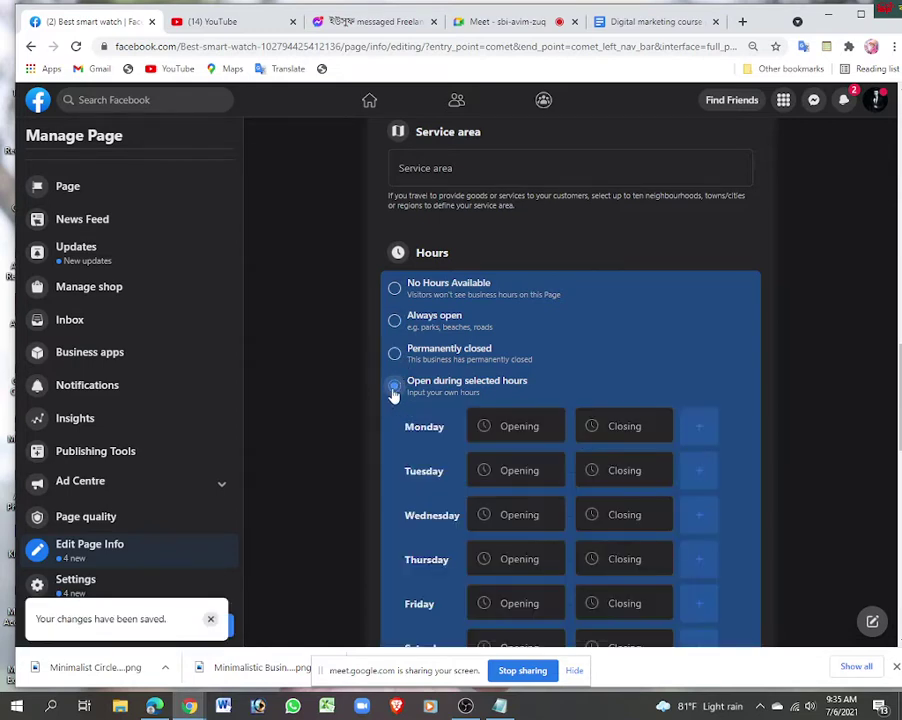
{"action": "scroll", "coordinate": [574, 427], "scroll_direction": "down", "scroll_amount": 3}
{"action": "scroll", "coordinate": [504, 260], "scroll_direction": "down", "scroll_amount": 1}
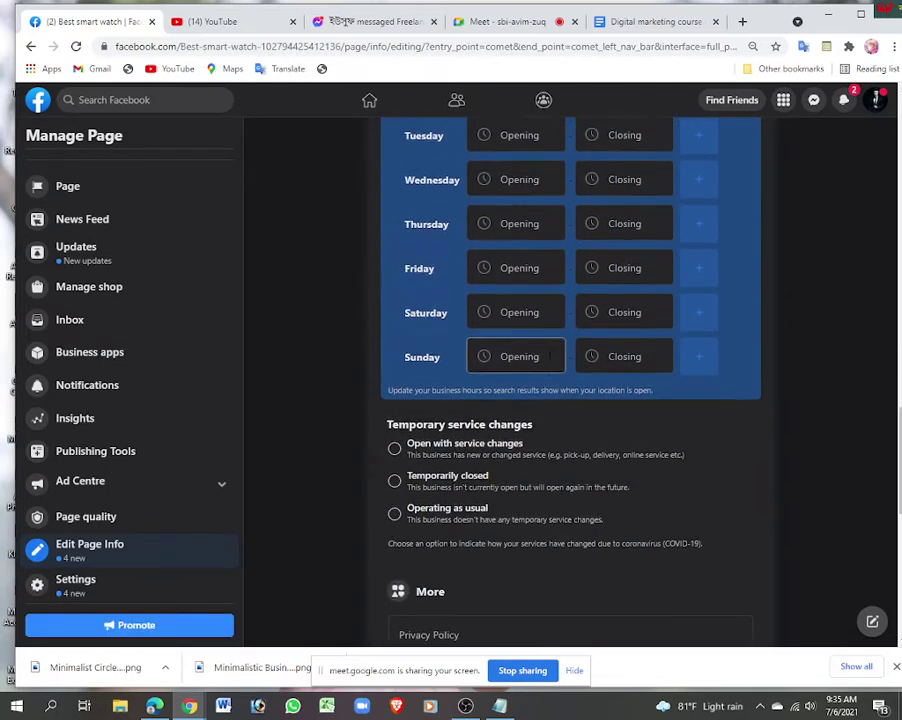
{"action": "scroll", "coordinate": [549, 360], "scroll_direction": "up", "scroll_amount": 2}
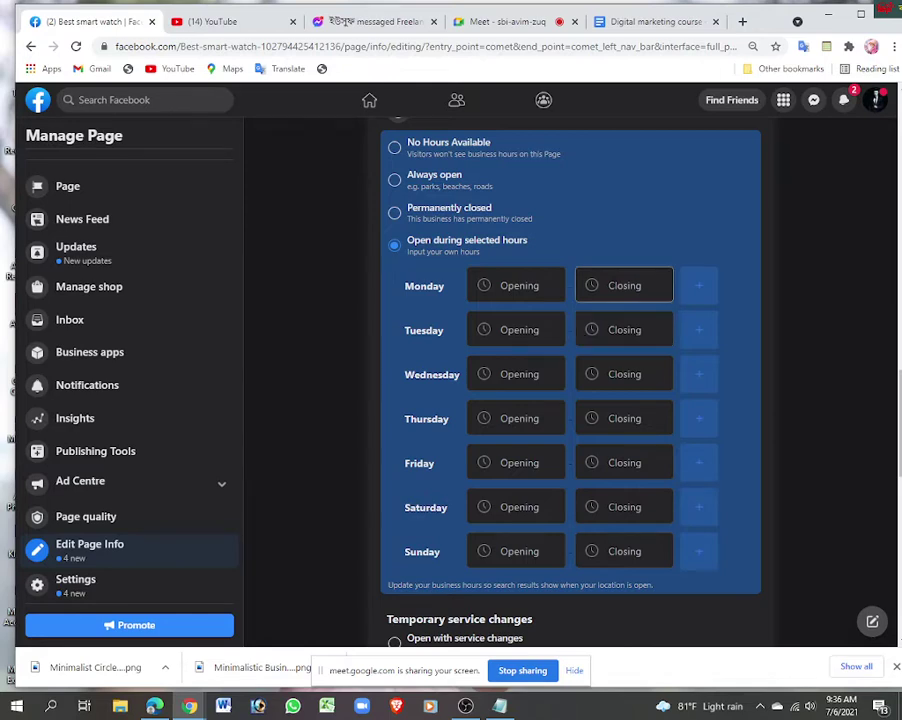
{"action": "scroll", "coordinate": [470, 485], "scroll_direction": "down", "scroll_amount": 1}
{"action": "scroll", "coordinate": [477, 493], "scroll_direction": "down", "scroll_amount": 3}
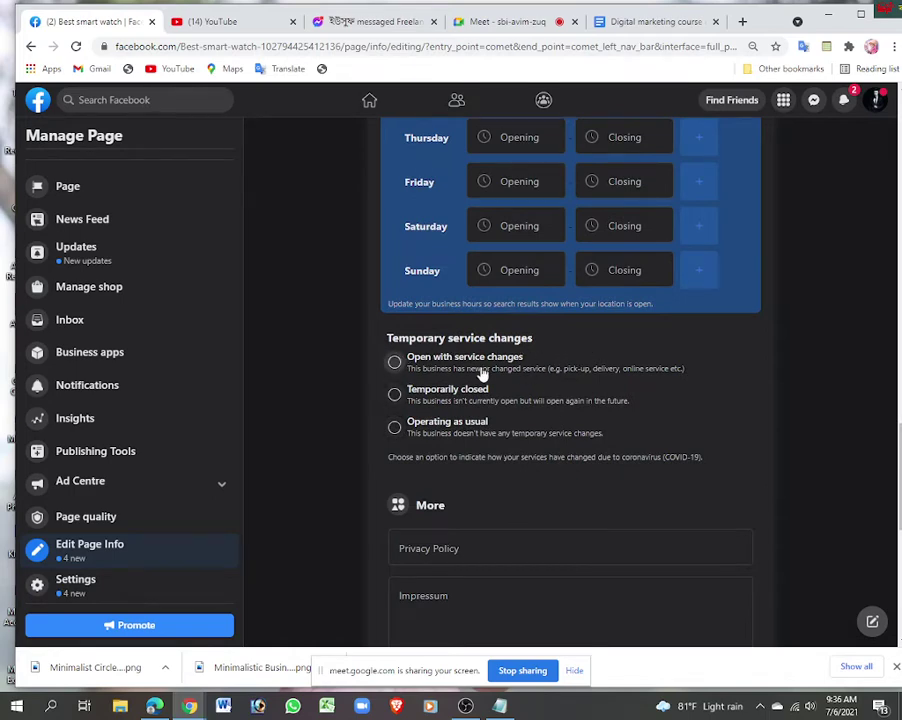
{"action": "scroll", "coordinate": [640, 428], "scroll_direction": "down", "scroll_amount": 1}
{"action": "scroll", "coordinate": [527, 366], "scroll_direction": "down", "scroll_amount": 3}
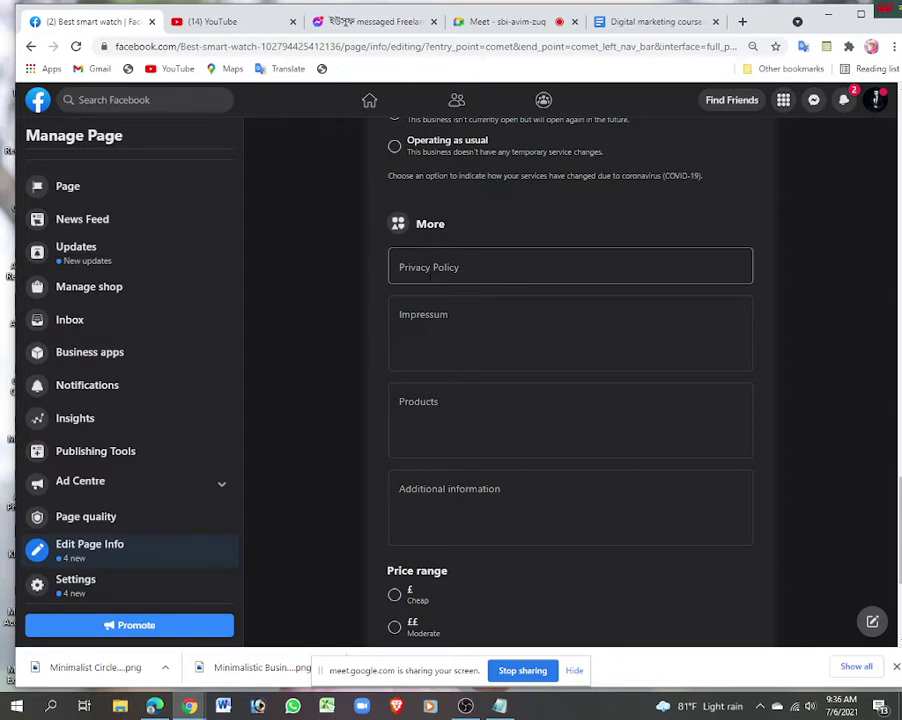
{"action": "left_click", "coordinate": [742, 21]}
Search 'pri' from the new tab, pick PriyoShop, and open the priyoshop.com result
{"action": "left_click", "coordinate": [216, 47]}
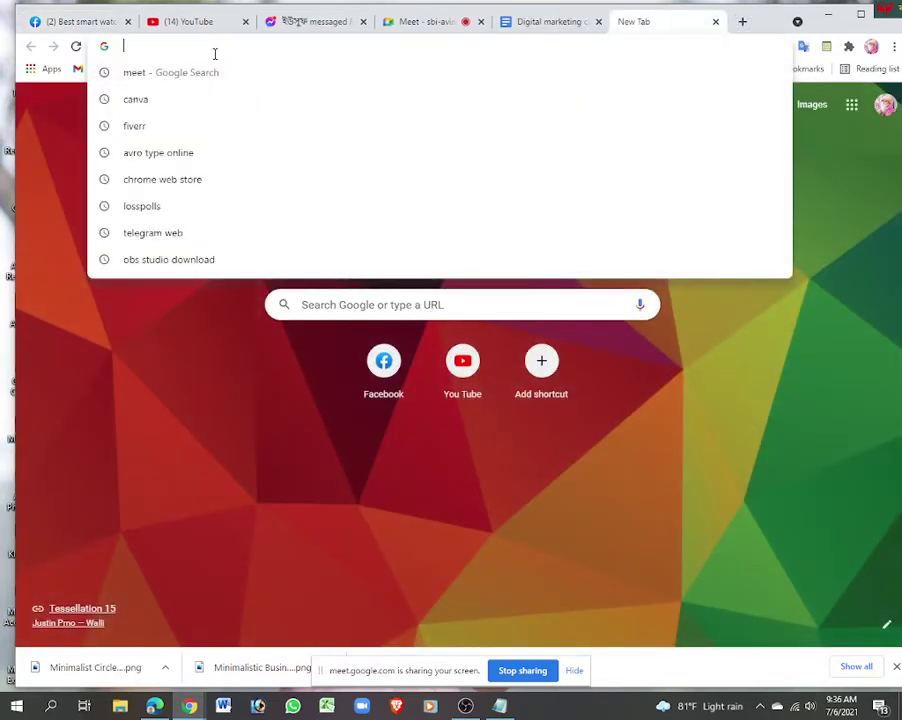
{"action": "type", "text": "pri"}
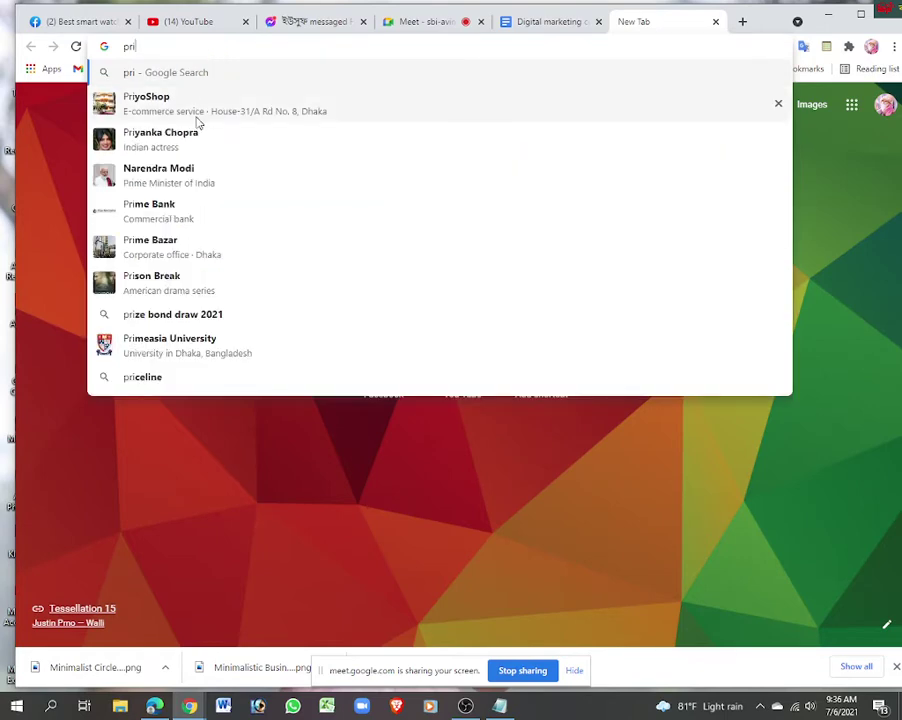
{"action": "left_click", "coordinate": [219, 104]}
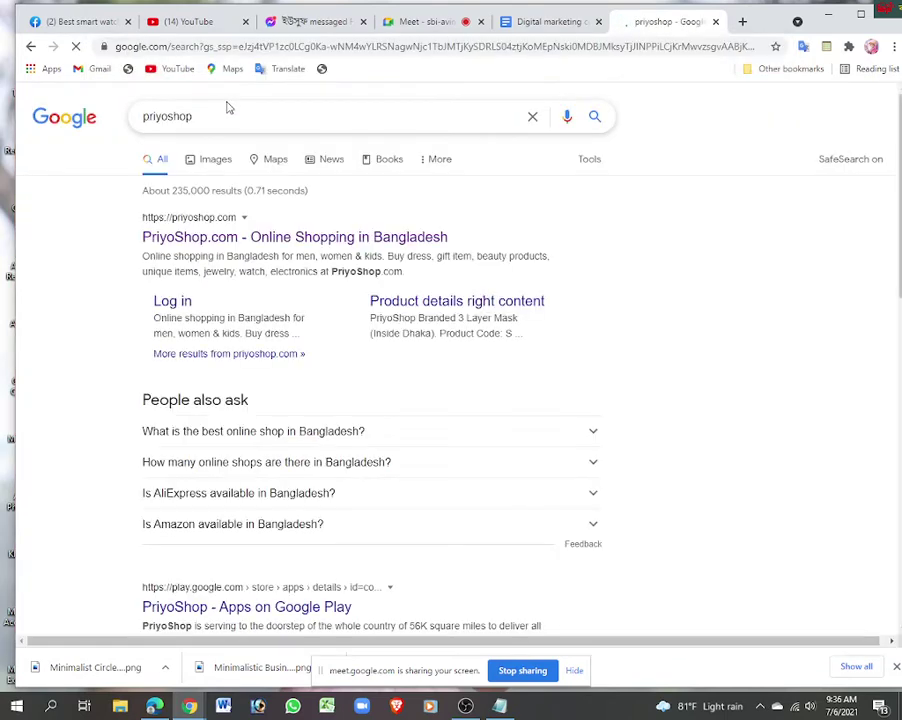
{"action": "left_click", "coordinate": [201, 224]}
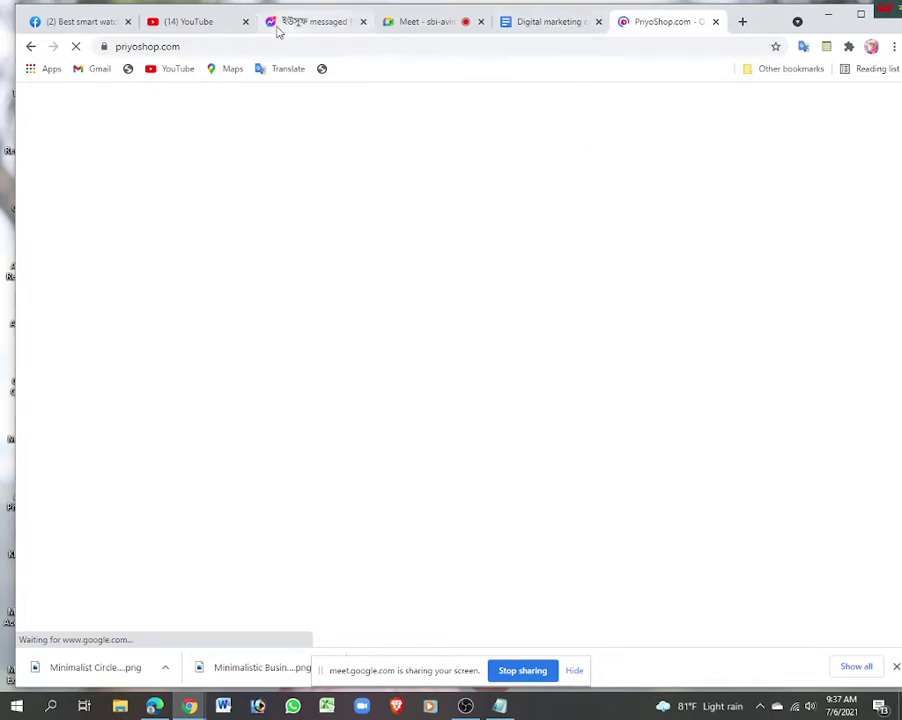
Check the YouTube and Facebook page info tabs, then return to the stuck PriyoShop tab
{"action": "left_click", "coordinate": [197, 29]}
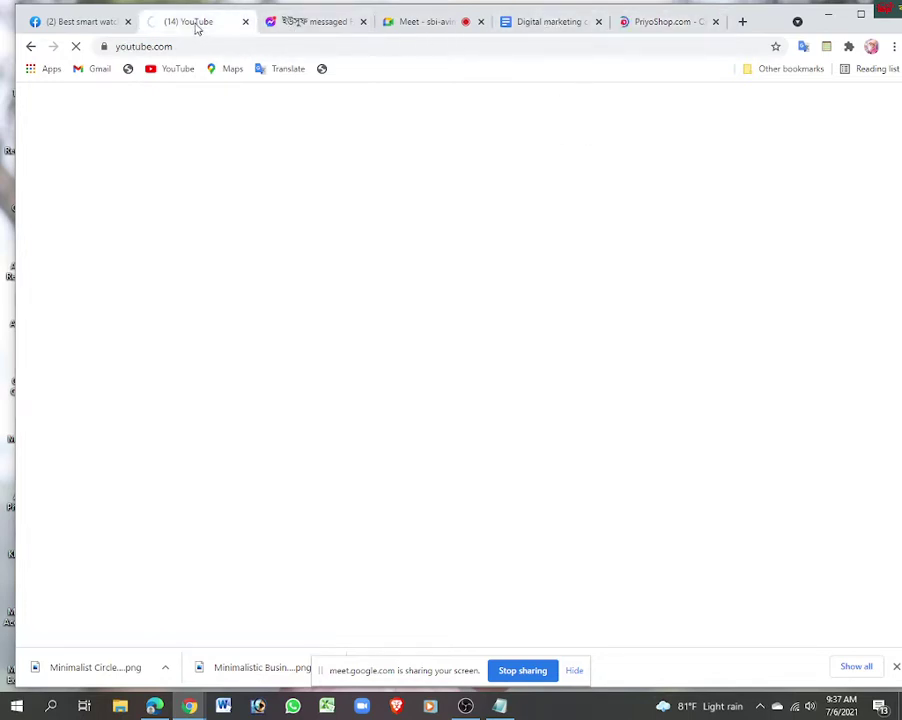
{"action": "left_click", "coordinate": [646, 30]}
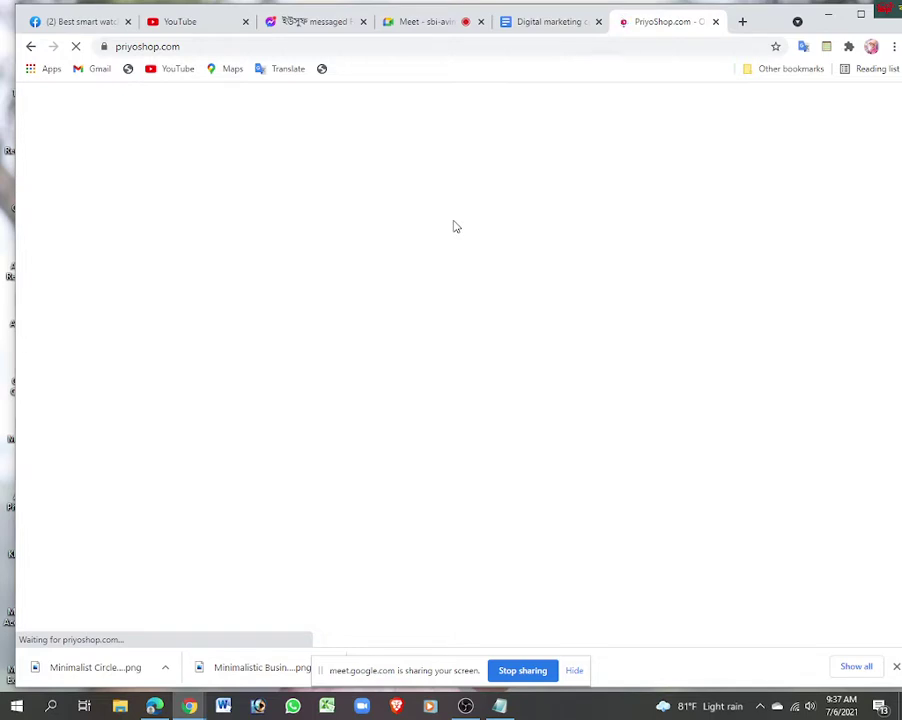
{"action": "left_click", "coordinate": [176, 25]}
{"action": "scroll", "coordinate": [440, 505], "scroll_direction": "down", "scroll_amount": 10}
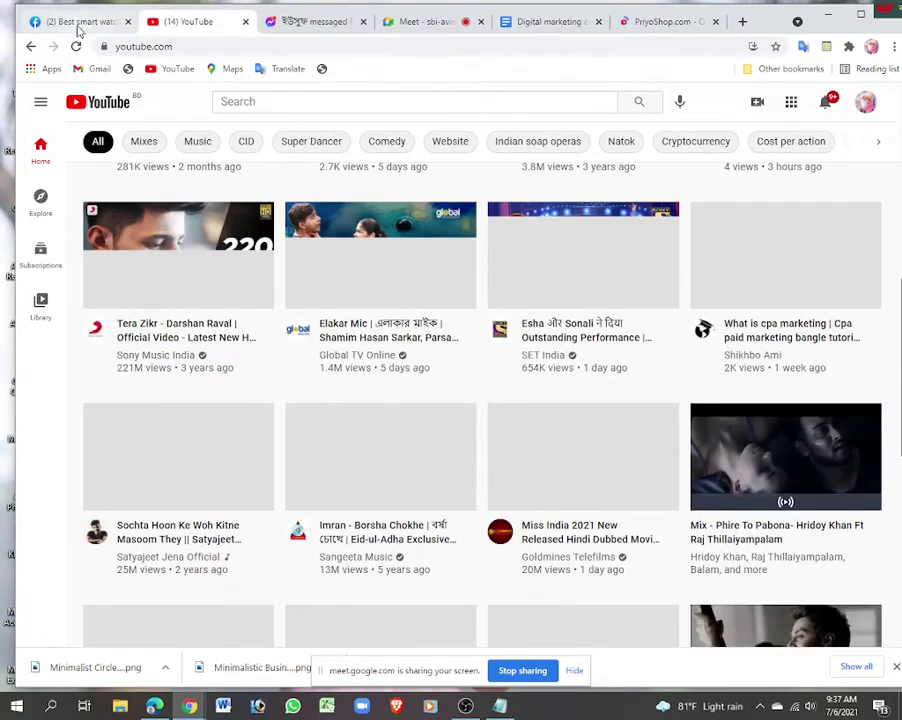
{"action": "left_click", "coordinate": [57, 20]}
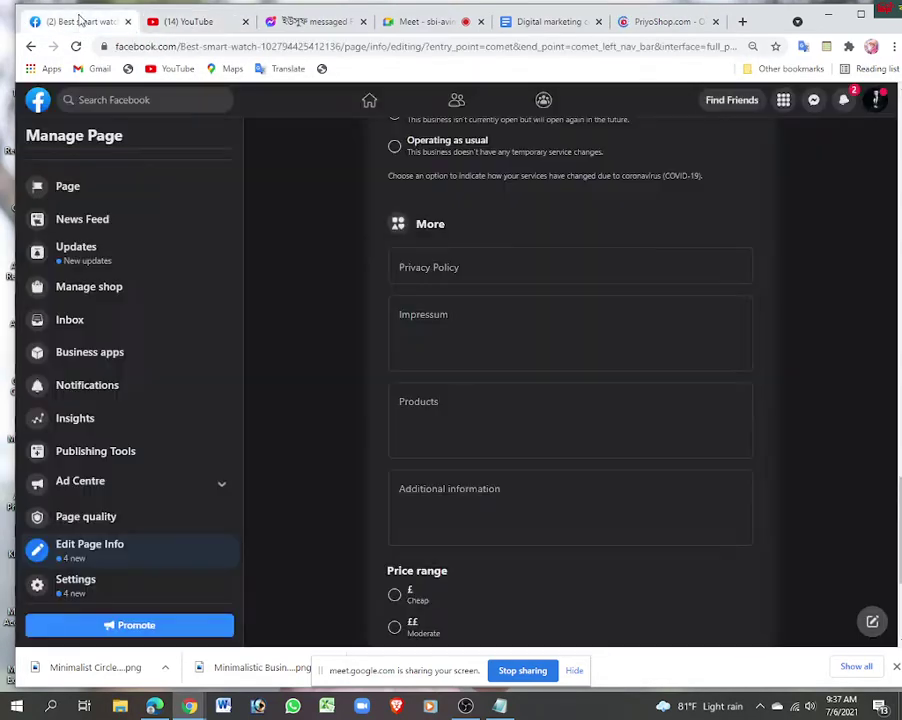
{"action": "scroll", "coordinate": [358, 383], "scroll_direction": "down", "scroll_amount": 3}
{"action": "scroll", "coordinate": [358, 383], "scroll_direction": "up", "scroll_amount": 4}
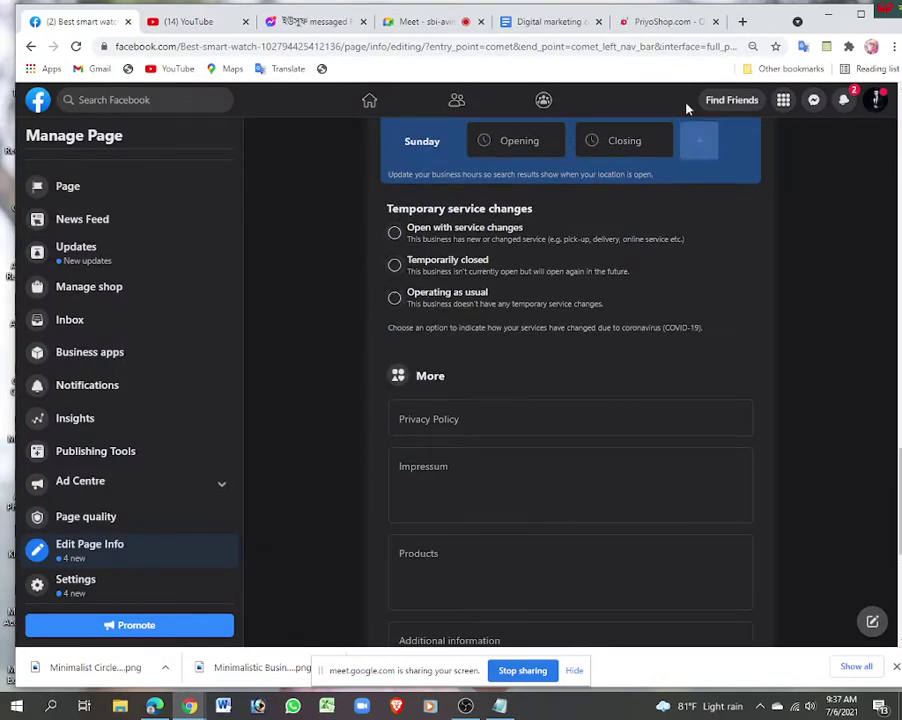
{"action": "left_click", "coordinate": [650, 27]}
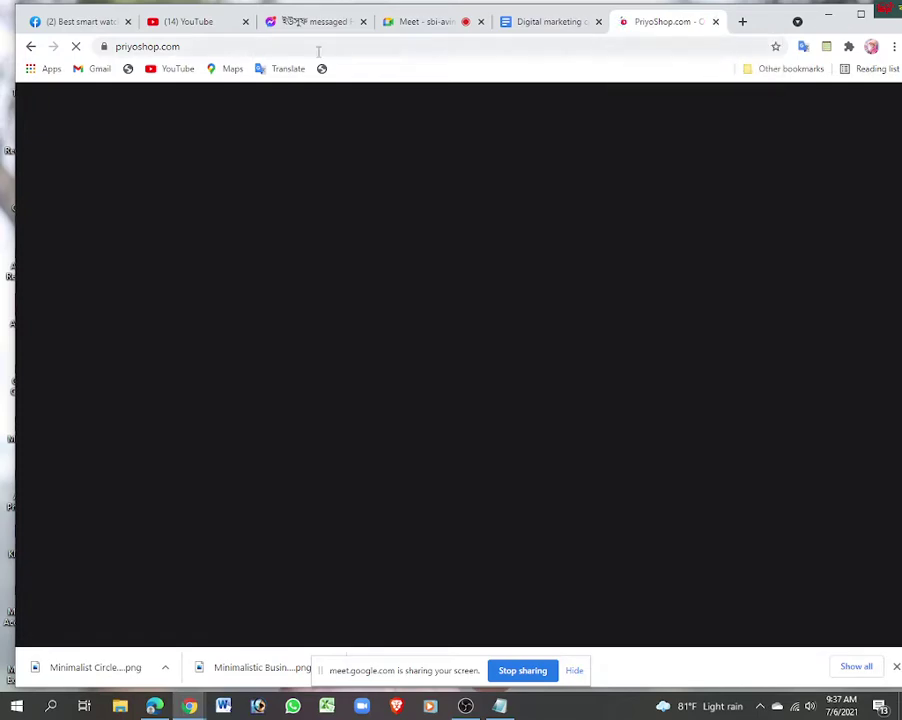
{"action": "left_click_drag", "start_coordinate": [180, 46], "coordinate": [108, 52]}
{"action": "key", "text": "ctrl+c"}
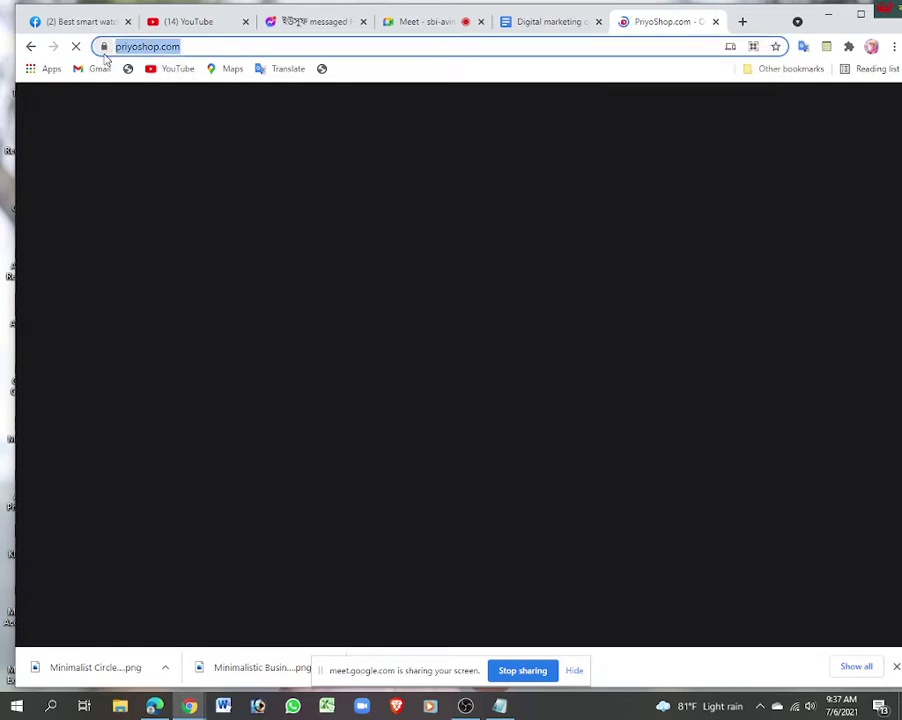
{"action": "left_click", "coordinate": [716, 21]}
{"action": "left_click", "coordinate": [743, 22]}
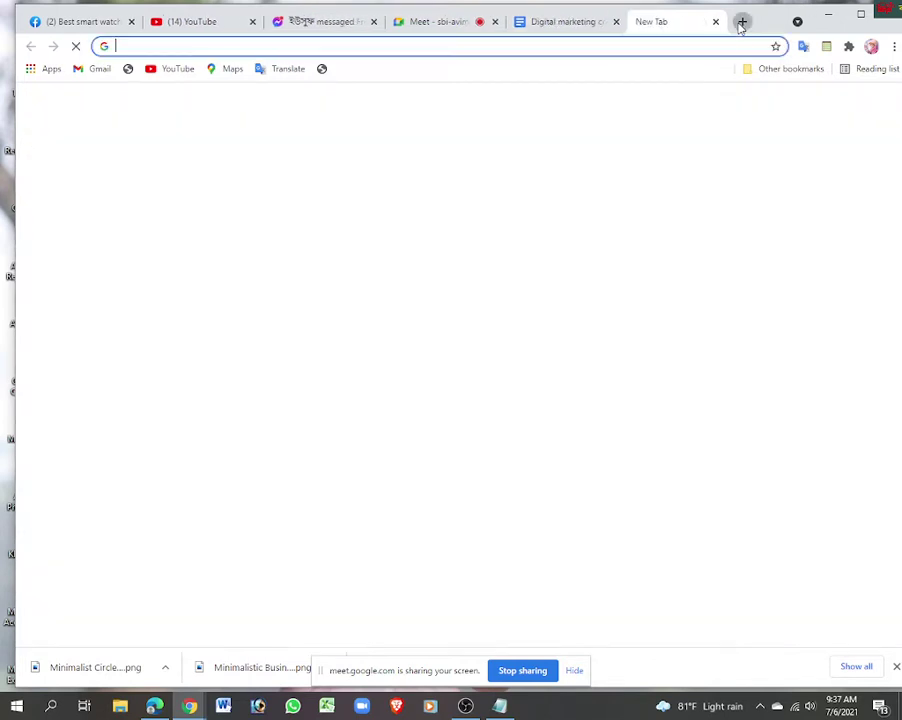
{"action": "left_click", "coordinate": [441, 46]}
{"action": "key", "text": "ctrl+v"}
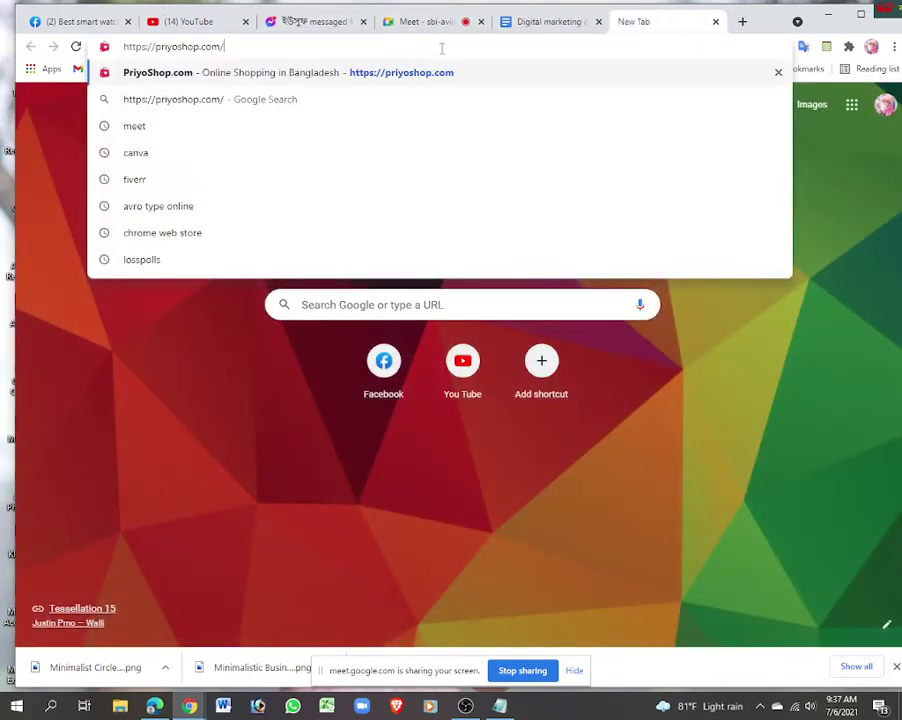
{"action": "key", "text": "Return"}
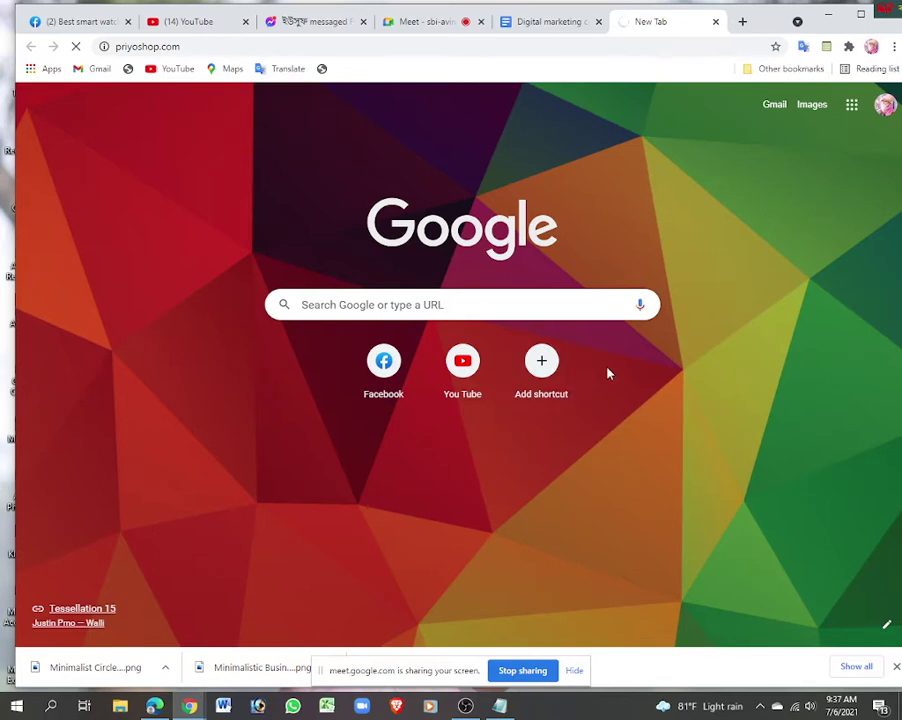
{"action": "mouse_move", "coordinate": [156, 700]}
{"action": "key", "text": "alt+Tab"}
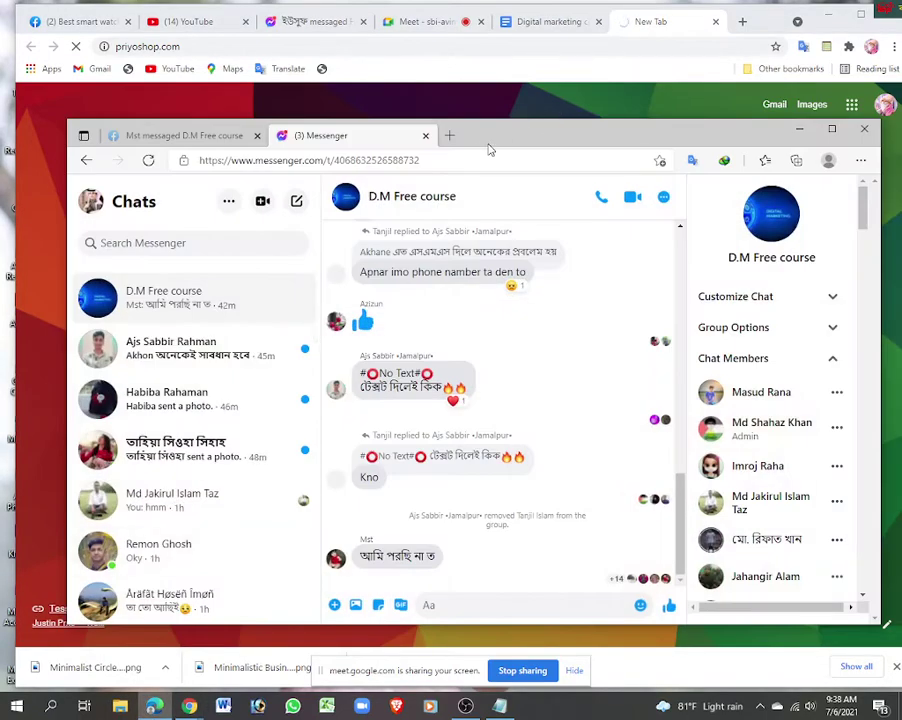
{"action": "left_click", "coordinate": [449, 135]}
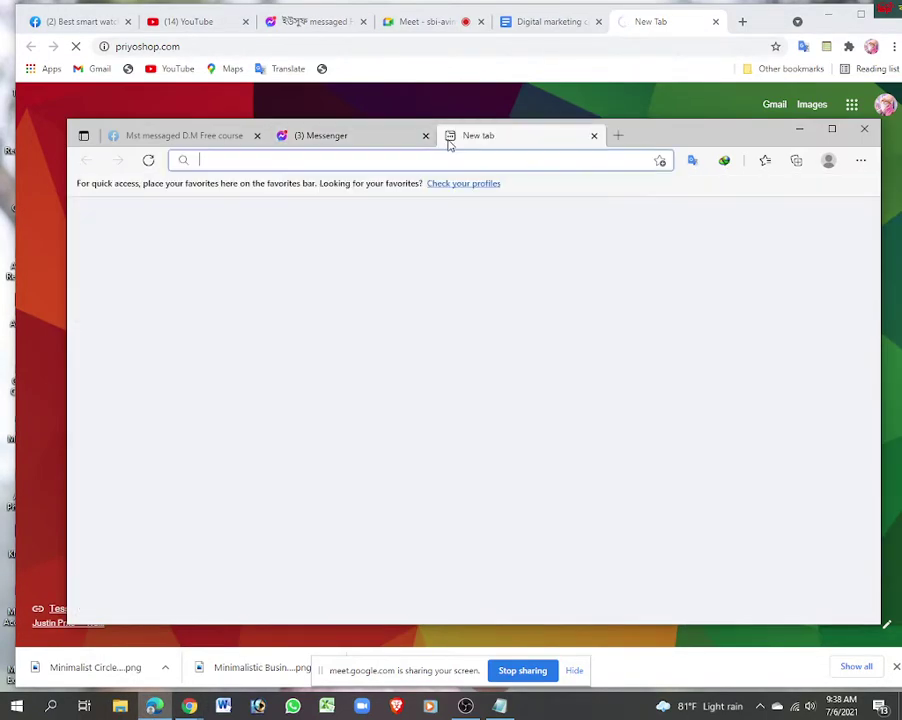
{"action": "left_click", "coordinate": [388, 160]}
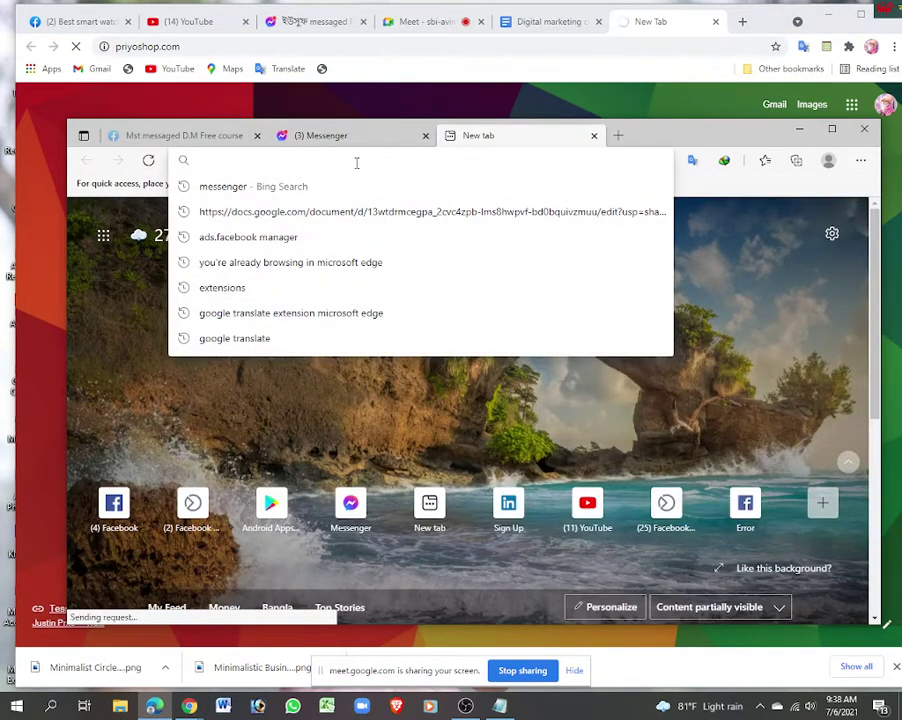
{"action": "type", "text": "pr"}
{"action": "key", "text": "BackSpace"}
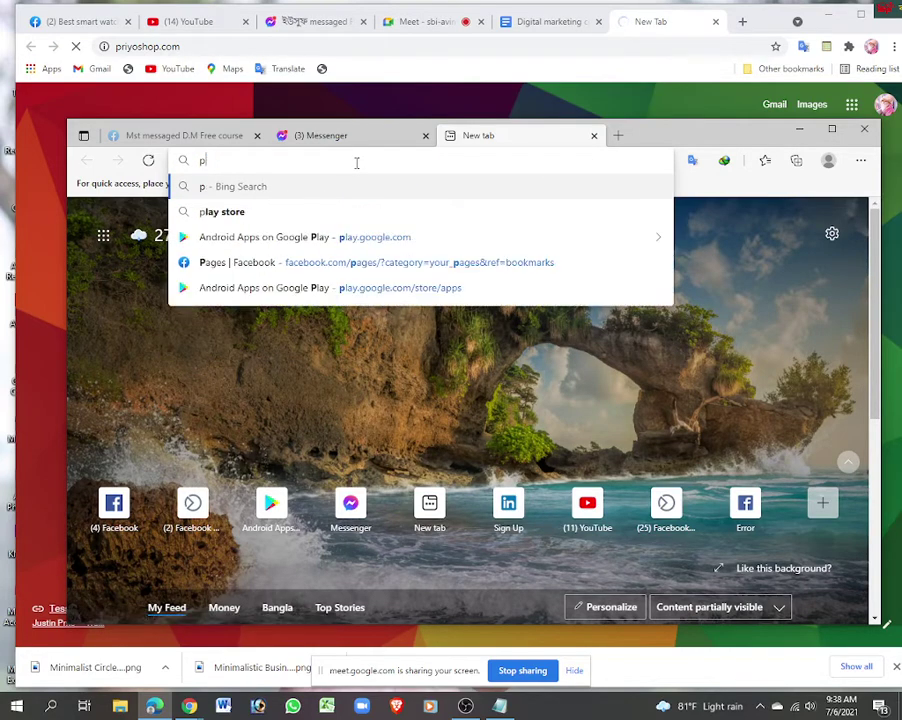
{"action": "key", "text": "BackSpace"}
{"action": "key", "text": "ctrl+v"}
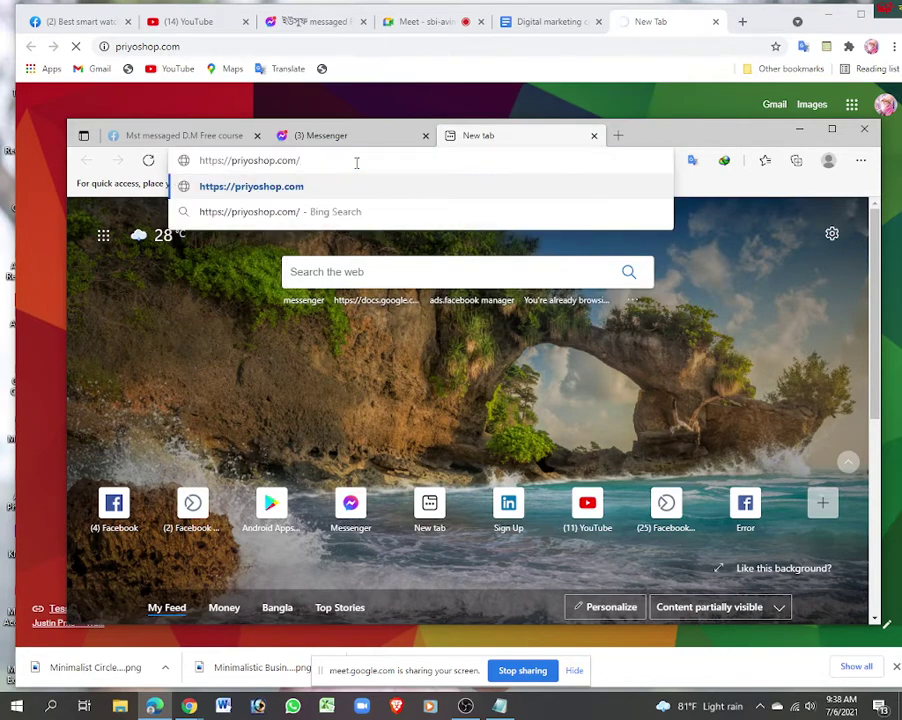
{"action": "key", "text": "Return"}
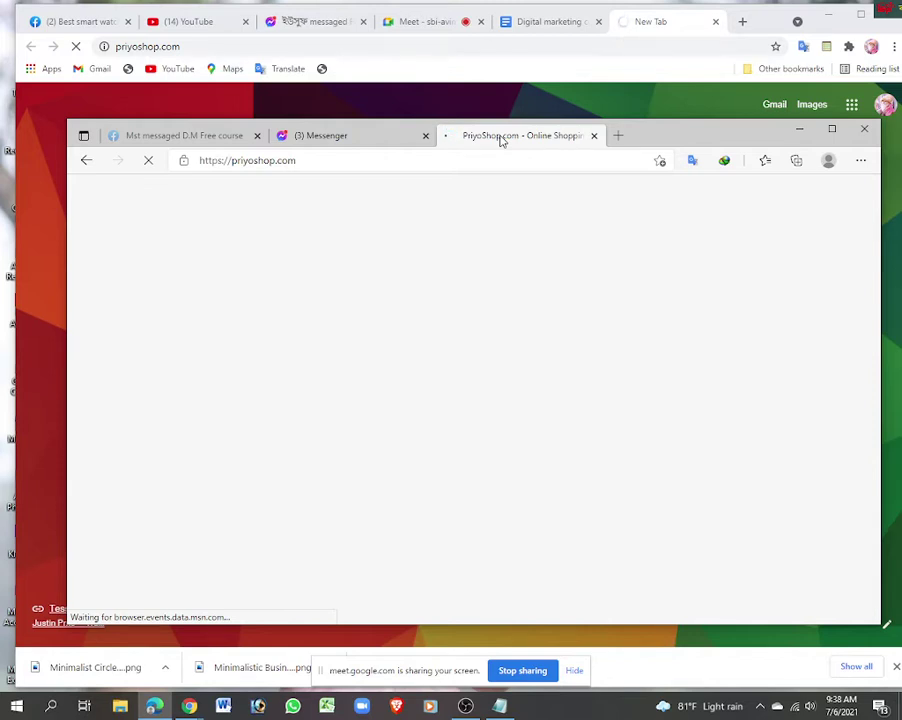
{"action": "left_click", "coordinate": [650, 28]}
Close the empty tab, search Google for priyoshop and open the PriyoShop.com – Online Shopping in Bangladesh result
{"action": "left_click", "coordinate": [715, 21]}
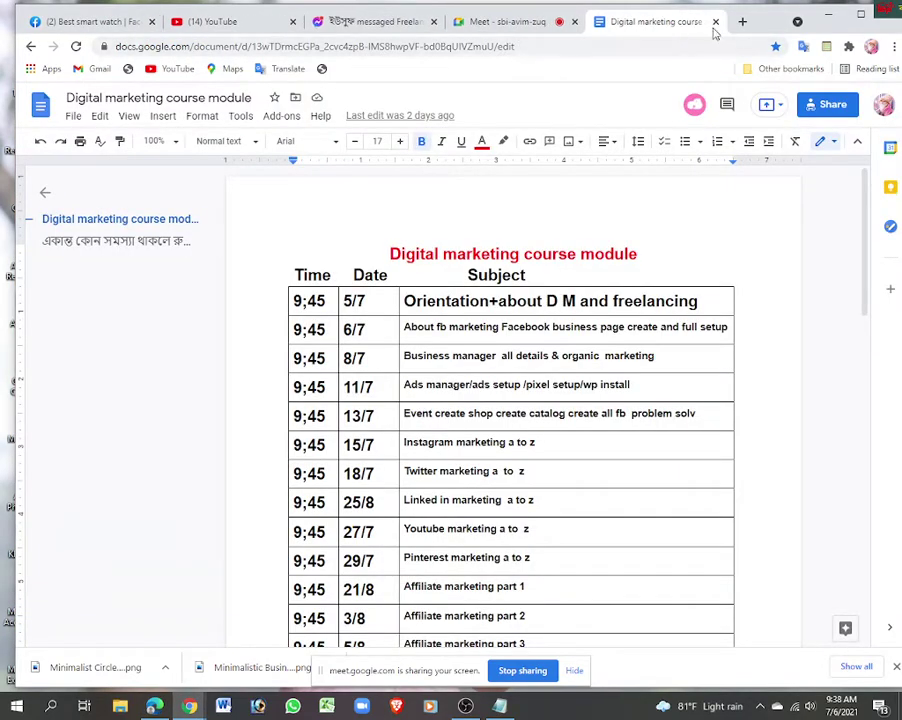
{"action": "scroll", "coordinate": [638, 402], "scroll_direction": "down", "scroll_amount": 10}
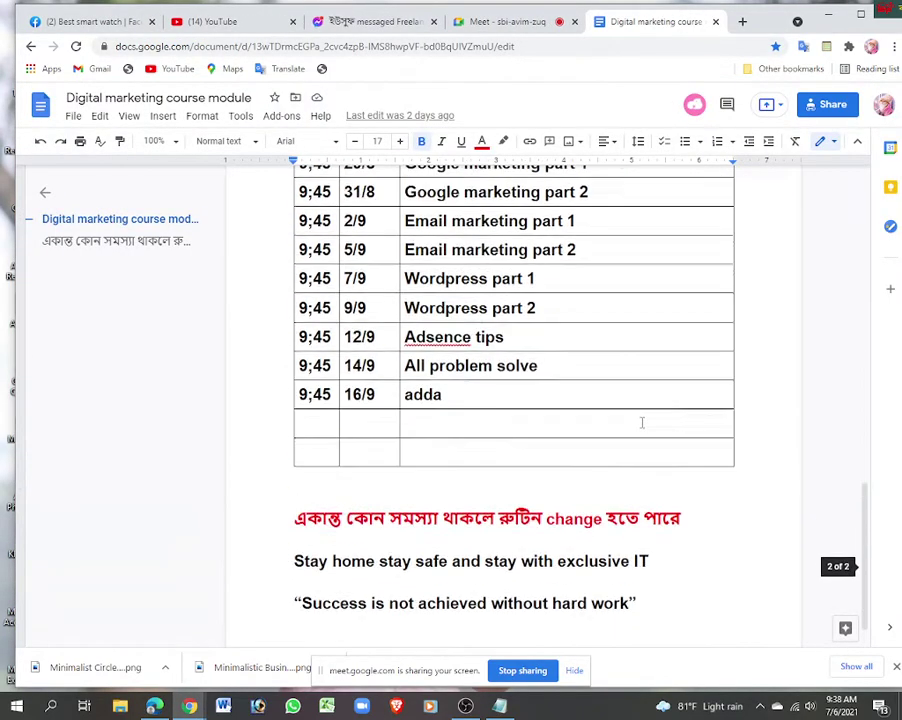
{"action": "scroll", "coordinate": [642, 422], "scroll_direction": "up", "scroll_amount": 10}
{"action": "left_click", "coordinate": [742, 21]}
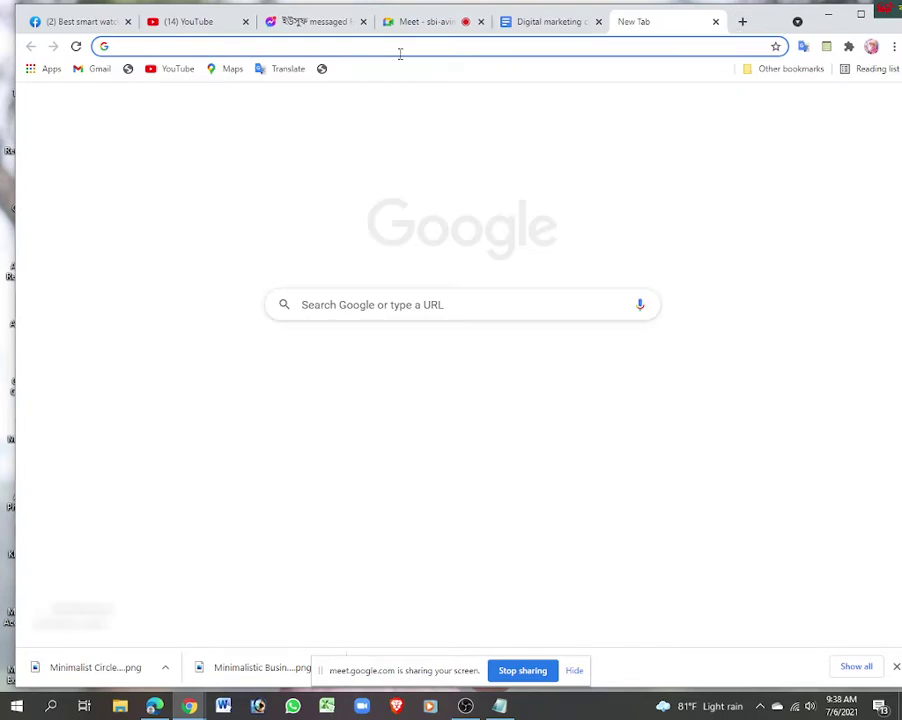
{"action": "left_click", "coordinate": [400, 54]}
{"action": "left_click", "coordinate": [158, 71]}
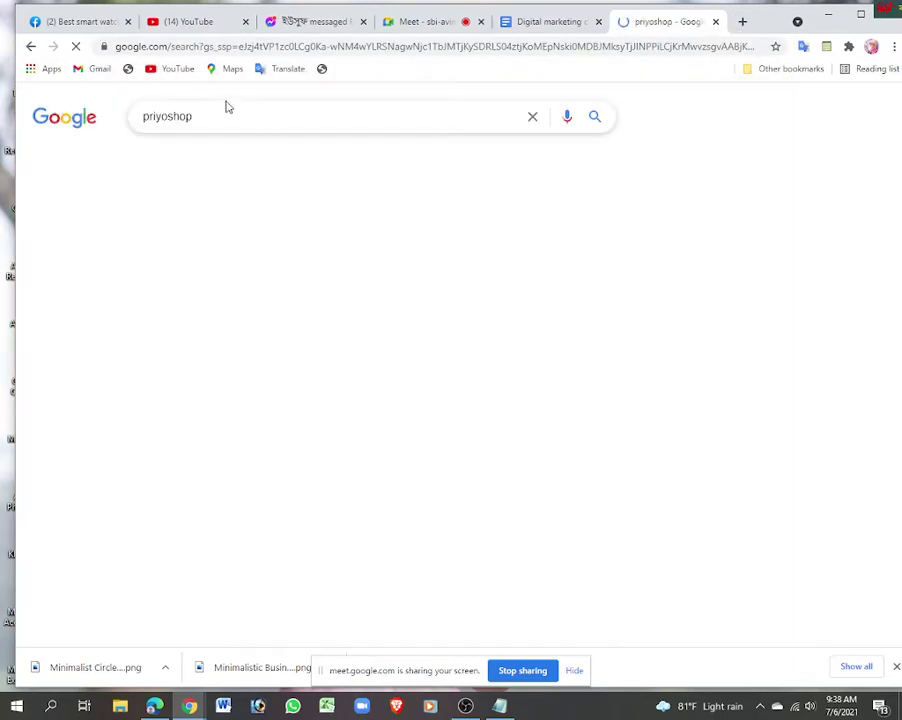
{"action": "scroll", "coordinate": [476, 386], "scroll_direction": "down", "scroll_amount": 3}
{"action": "scroll", "coordinate": [352, 337], "scroll_direction": "up", "scroll_amount": 2}
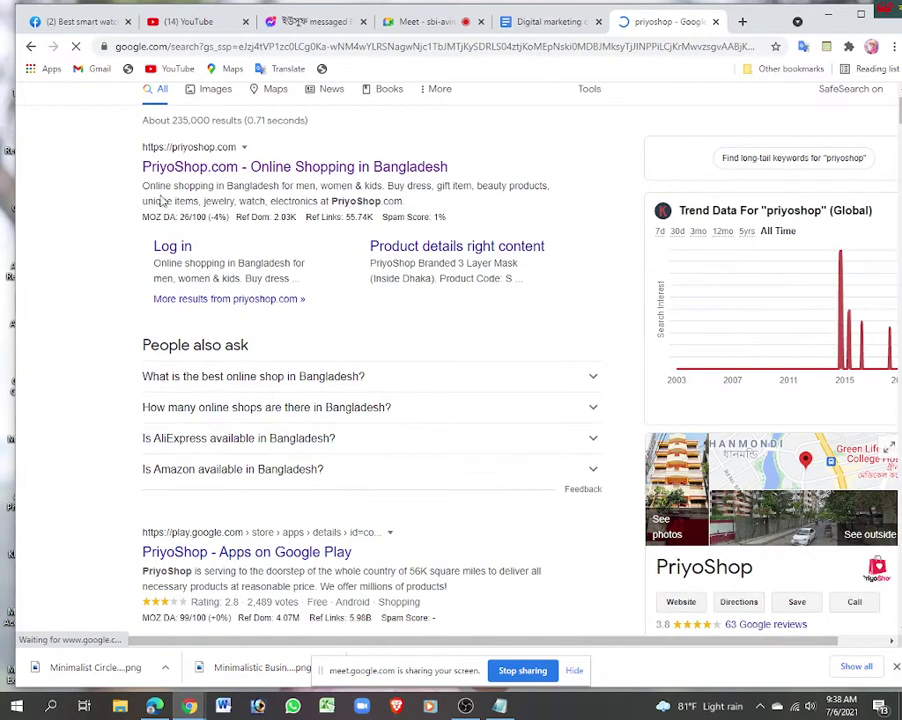
{"action": "scroll", "coordinate": [436, 210], "scroll_direction": "up", "scroll_amount": 1}
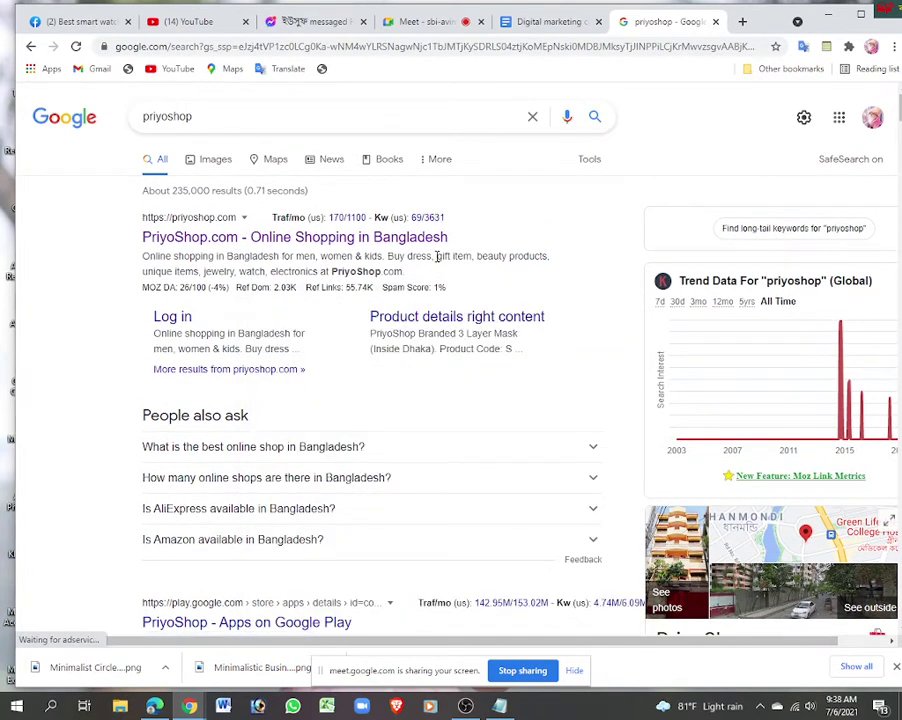
{"action": "left_click", "coordinate": [251, 240]}
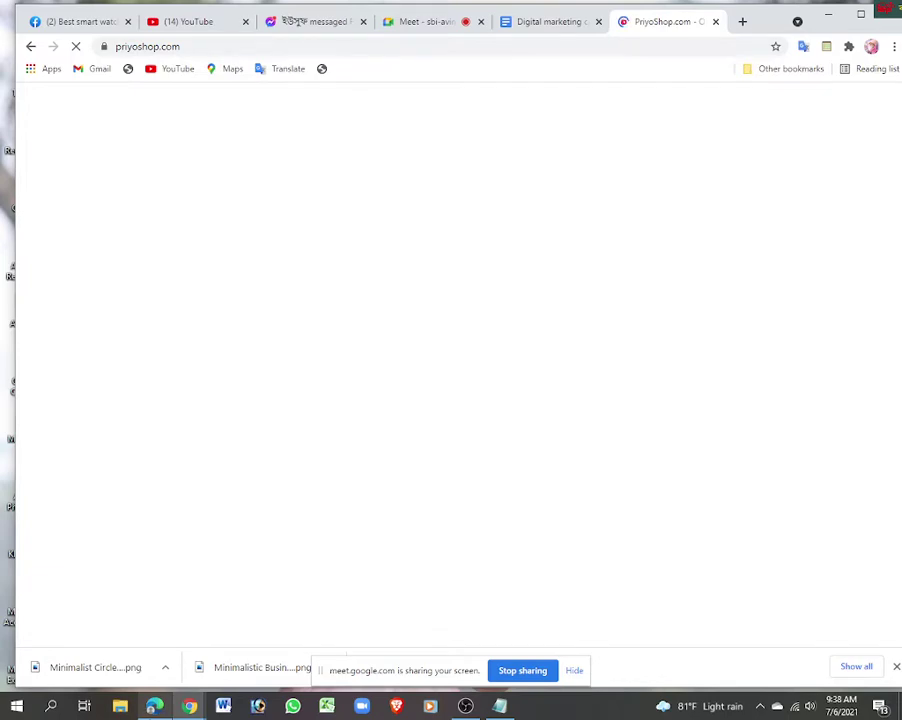
Close the PriyoShop tab in Edge and minimize the Edge window
{"action": "left_click", "coordinate": [154, 706]}
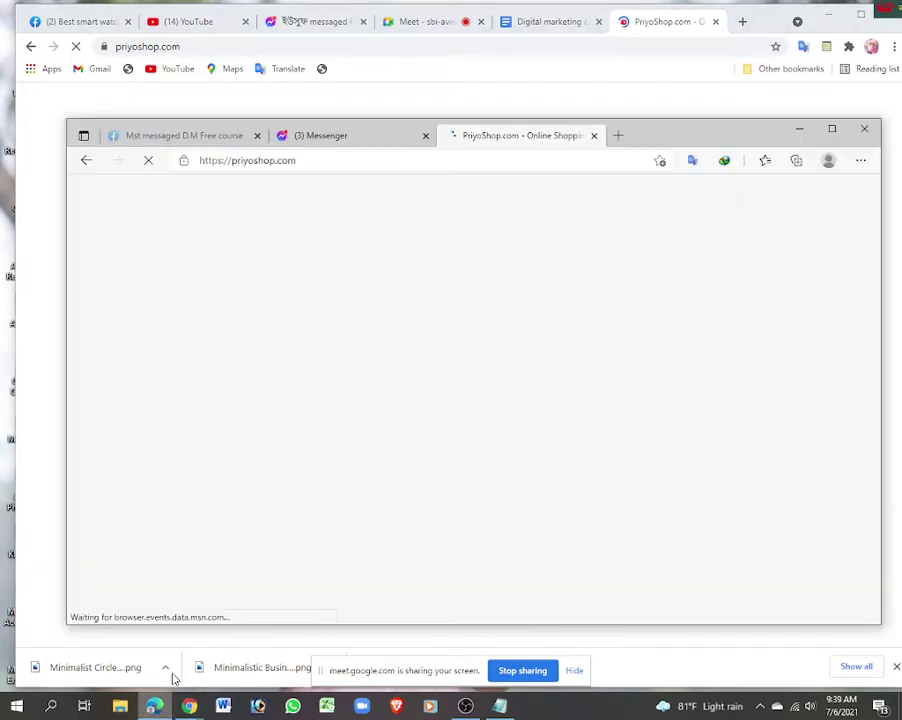
{"action": "left_click", "coordinate": [594, 135]}
{"action": "left_click", "coordinate": [799, 128]}
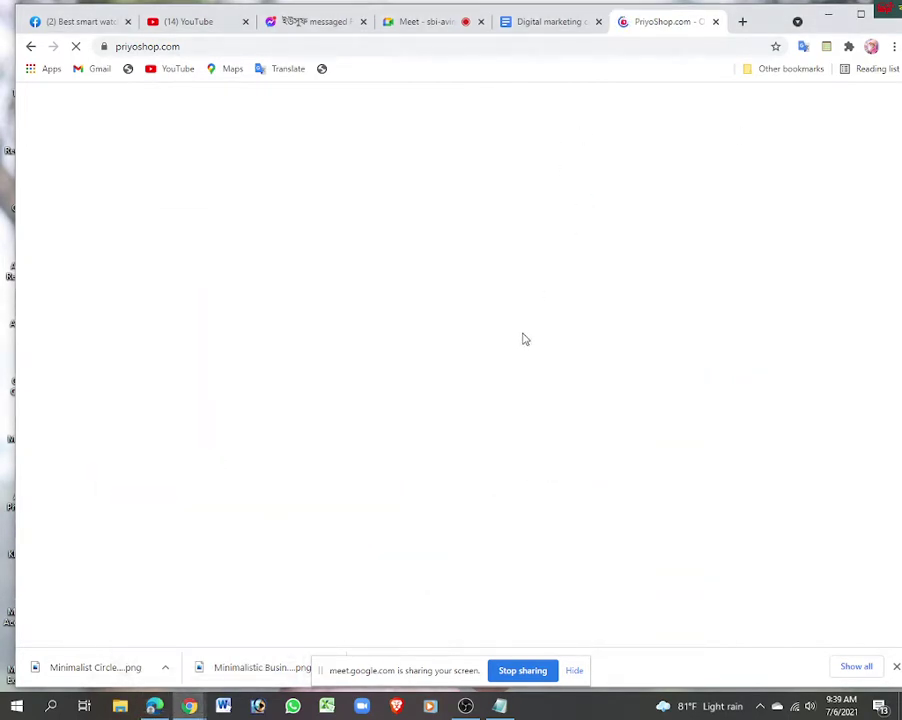
Return to the Facebook Edit Page info tab and place the cursor in the Privacy Policy field
{"action": "left_click", "coordinate": [742, 21]}
{"action": "left_click", "coordinate": [565, 22]}
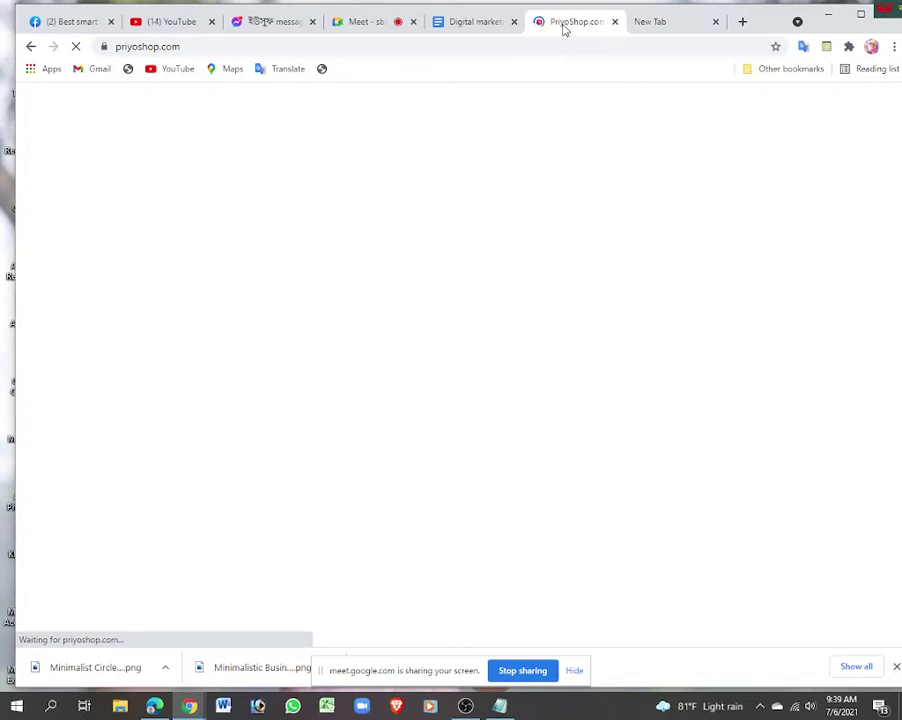
{"action": "left_click", "coordinate": [48, 22]}
{"action": "left_click", "coordinate": [520, 419]}
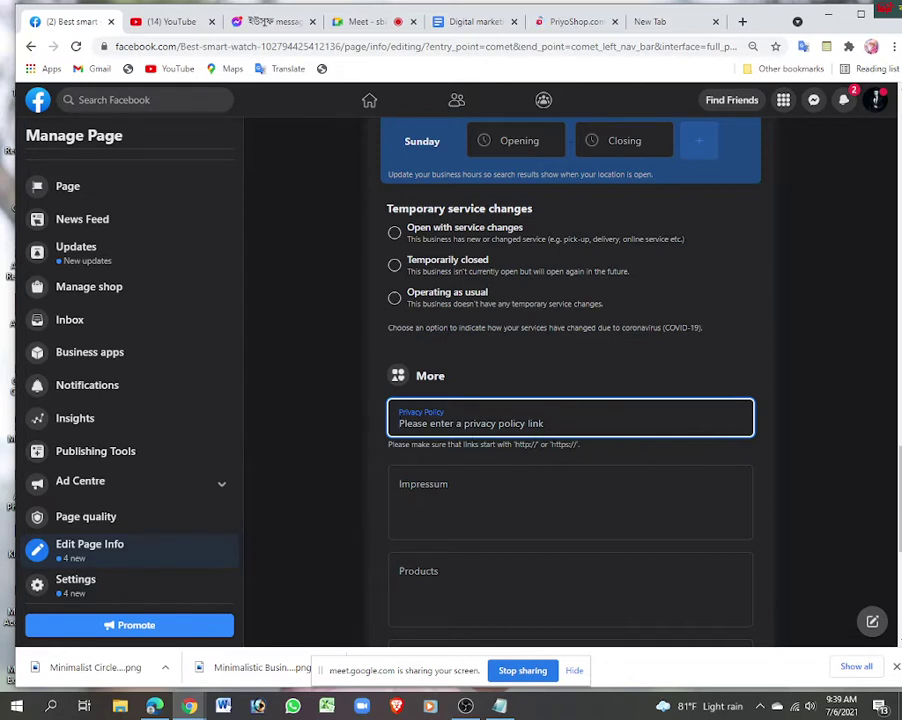
Close the PriyoShop Chrome tab that never loads and return to the Facebook page-info form
{"action": "left_click", "coordinate": [567, 22]}
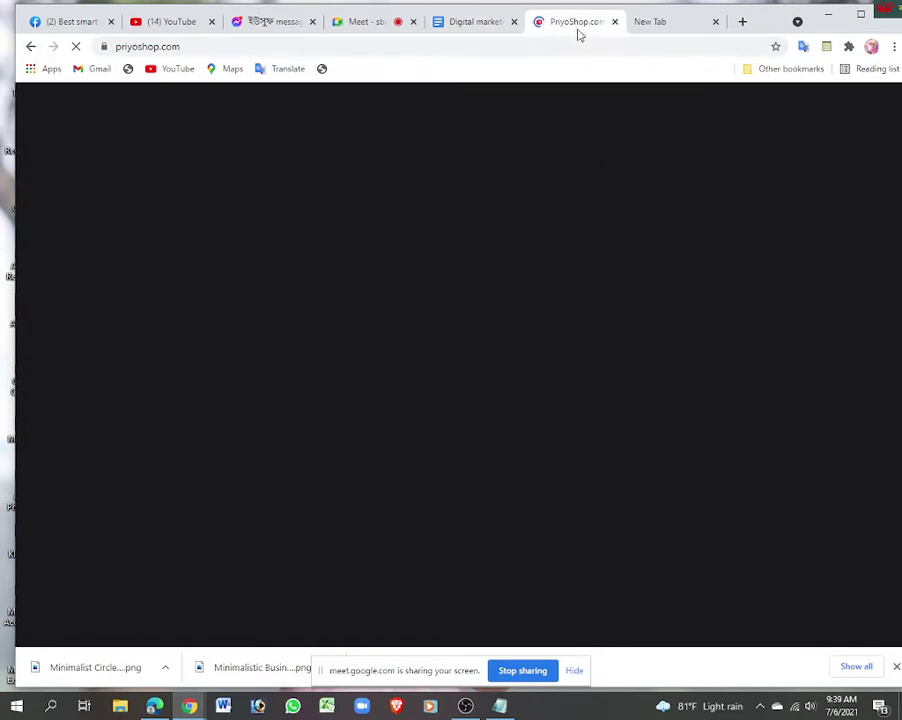
{"action": "left_click", "coordinate": [62, 24]}
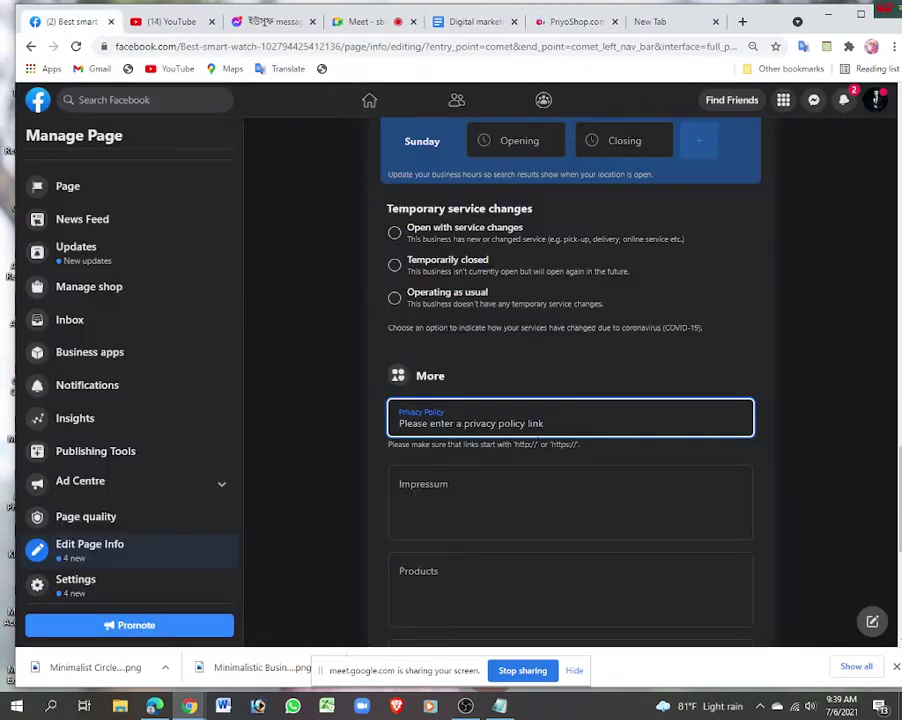
{"action": "scroll", "coordinate": [492, 349], "scroll_direction": "down", "scroll_amount": 1}
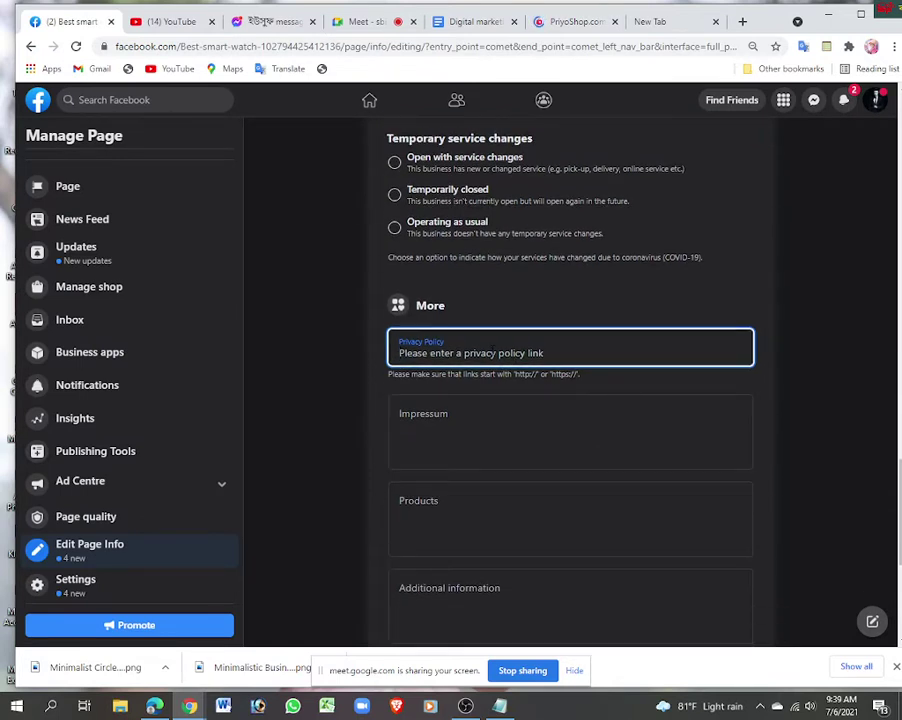
{"action": "left_click", "coordinate": [568, 22]}
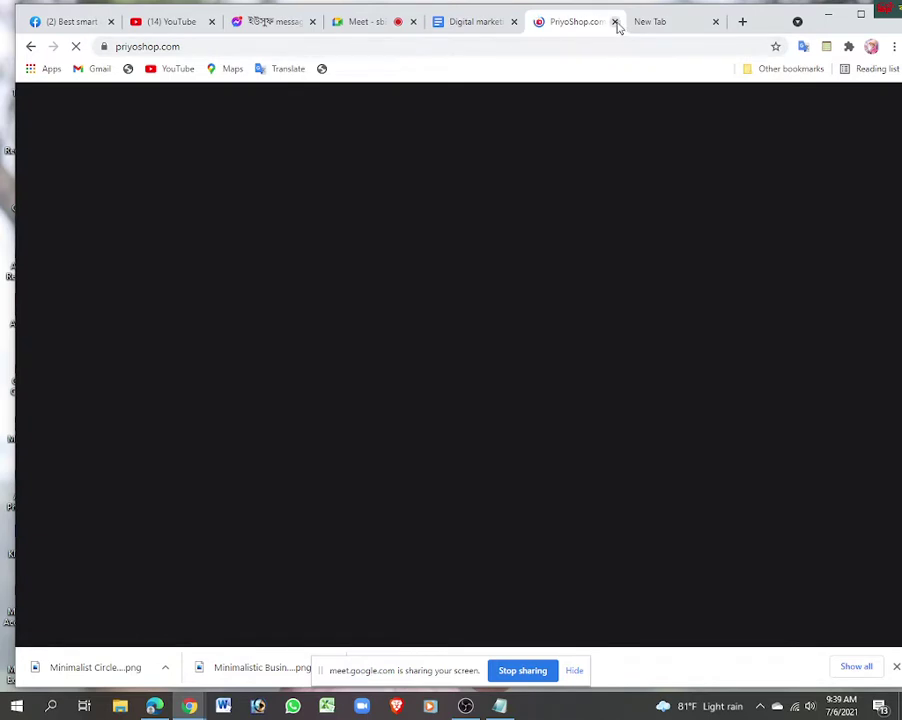
{"action": "left_click", "coordinate": [614, 22]}
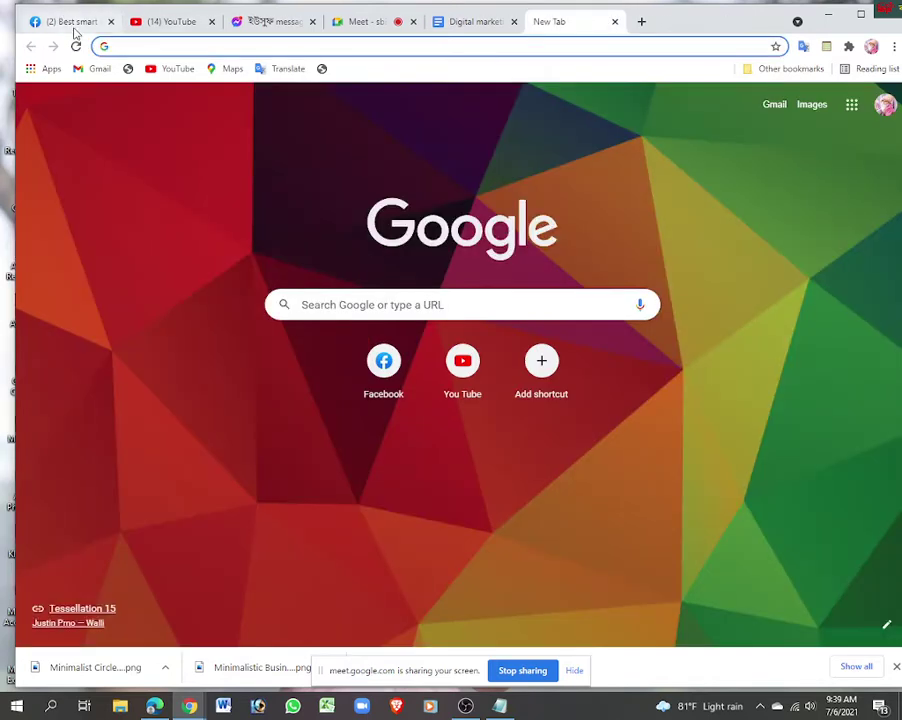
{"action": "left_click", "coordinate": [55, 21]}
{"action": "scroll", "coordinate": [609, 343], "scroll_direction": "down", "scroll_amount": 2}
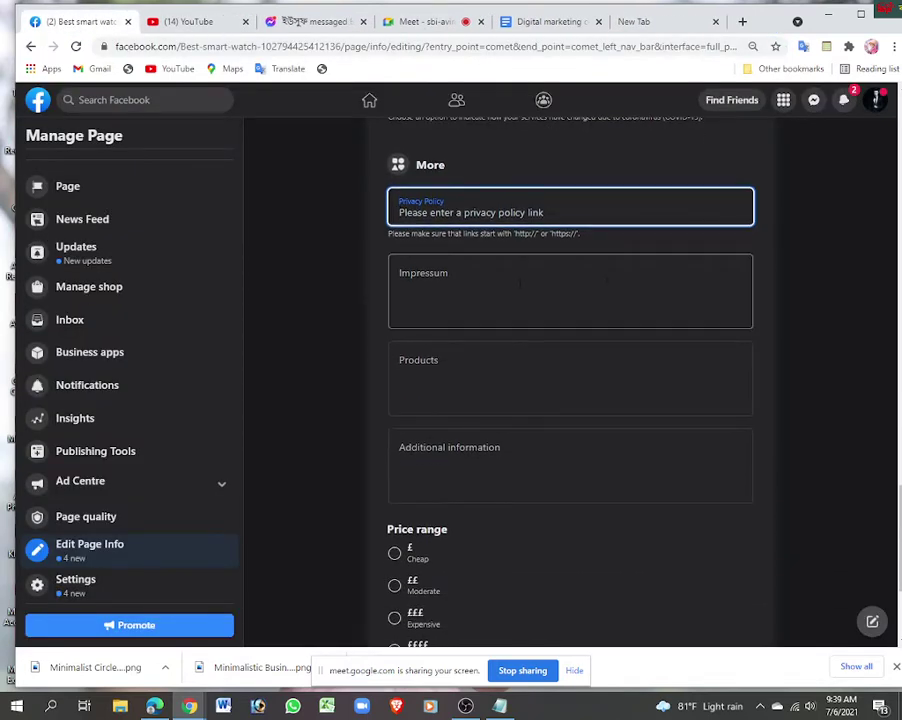
{"action": "left_click", "coordinate": [463, 304]}
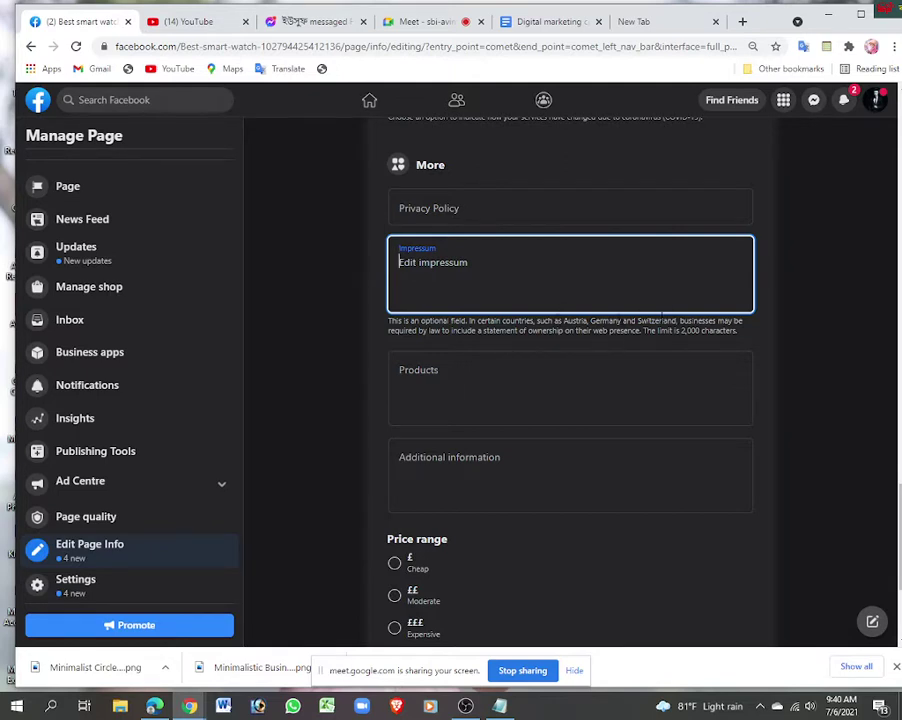
{"action": "scroll", "coordinate": [470, 330], "scroll_direction": "down", "scroll_amount": 1}
{"action": "left_click", "coordinate": [471, 292]}
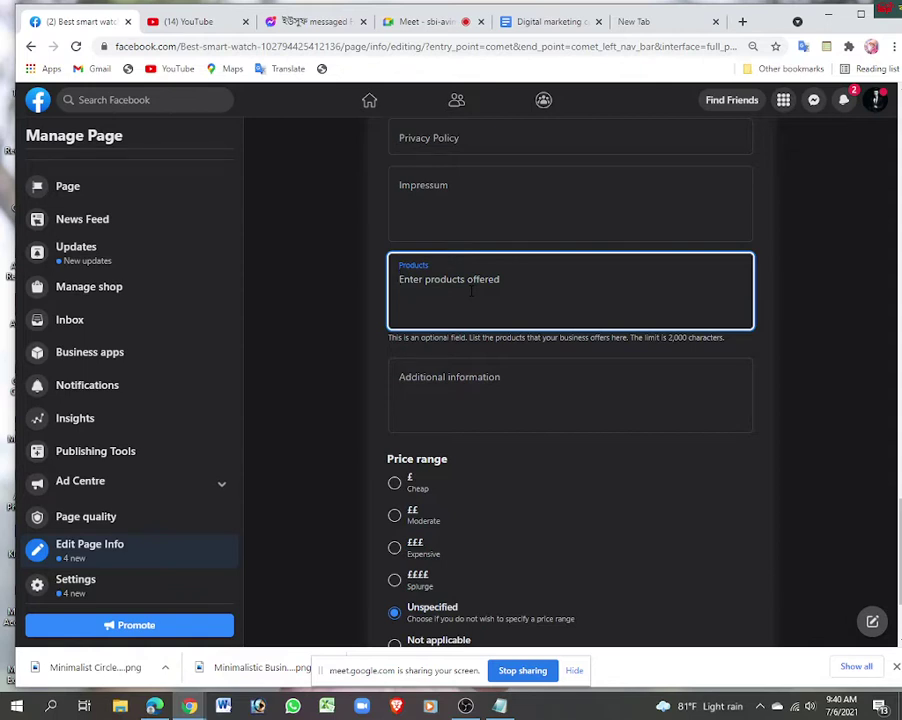
Enter 'smart watch' in the Products field, then paste it several more times on a second line
{"action": "type", "text": "sm"}
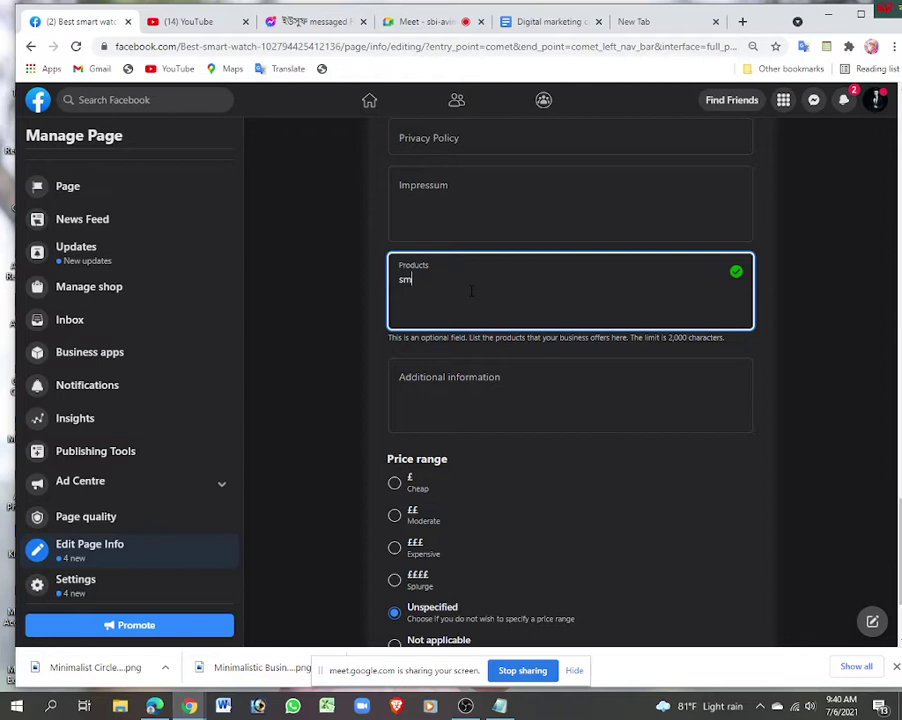
{"action": "type", "text": "art watch"}
{"action": "key", "text": "ctrl+a"}
{"action": "key", "text": "ctrl+c"}
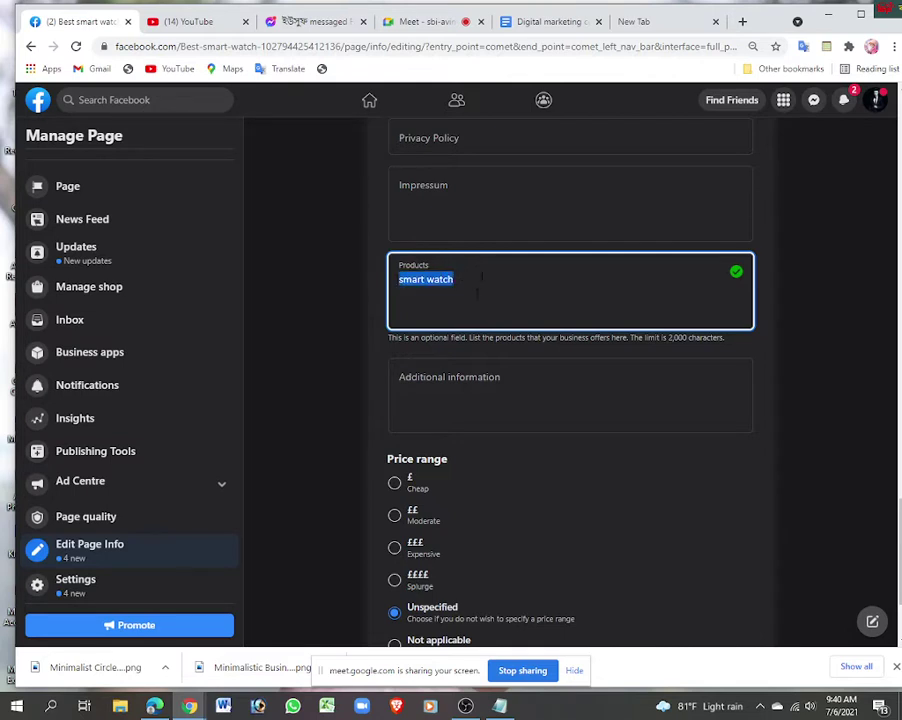
{"action": "left_click", "coordinate": [454, 289]}
{"action": "key", "text": "Return"}
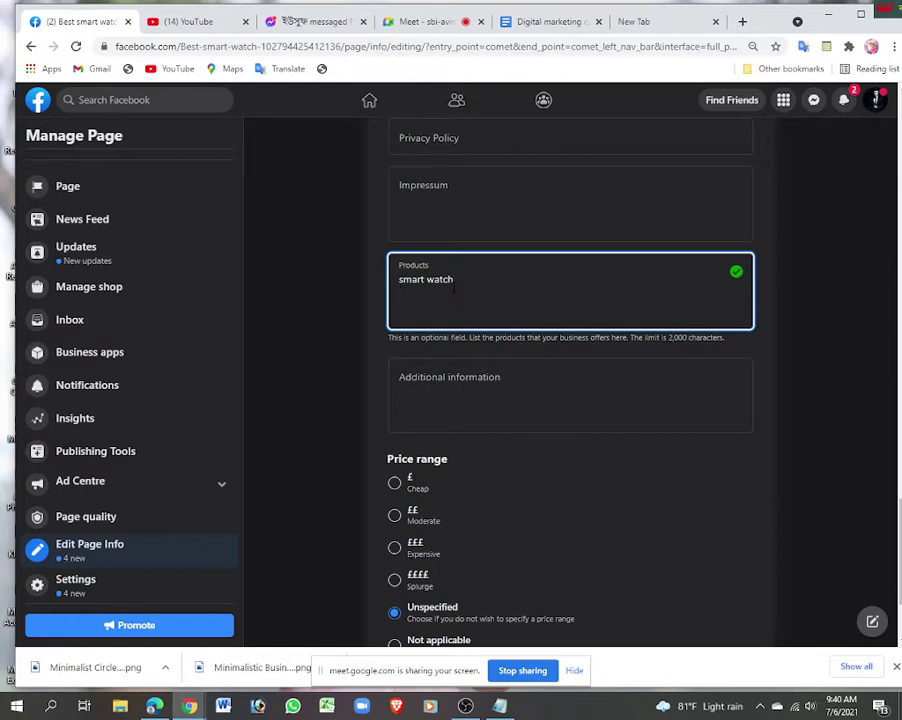
{"action": "key", "text": "ctrl+v"}
{"action": "type", "text": ";"}
{"action": "key", "text": "ctrl+v"}
{"action": "key", "text": "ctrl+v"}
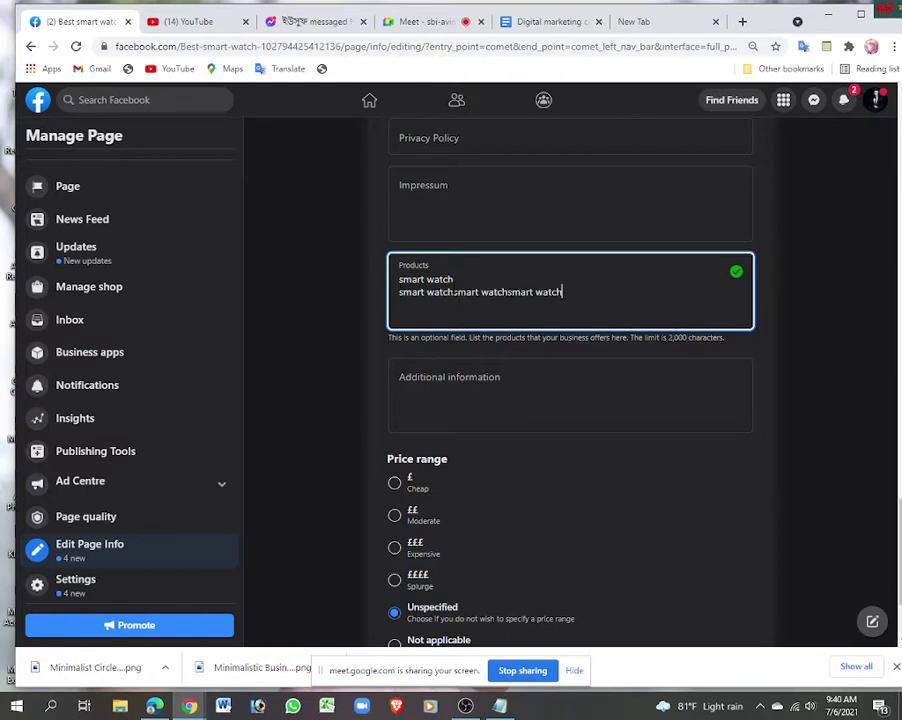
{"action": "key", "text": "ctrl+v"}
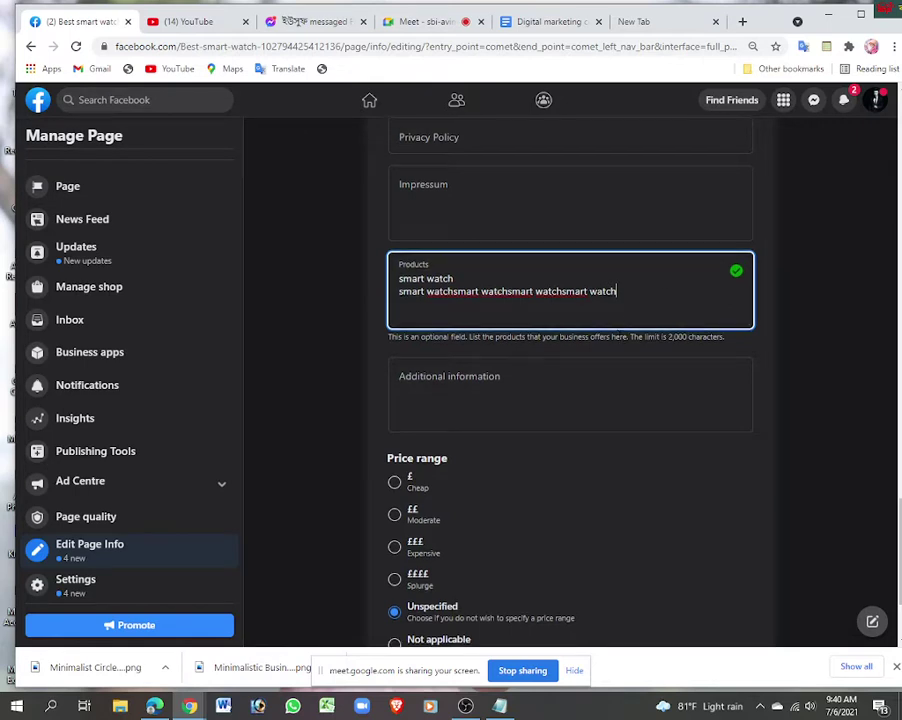
{"action": "scroll", "coordinate": [453, 305], "scroll_direction": "down", "scroll_amount": 1}
{"action": "left_click", "coordinate": [453, 305]}
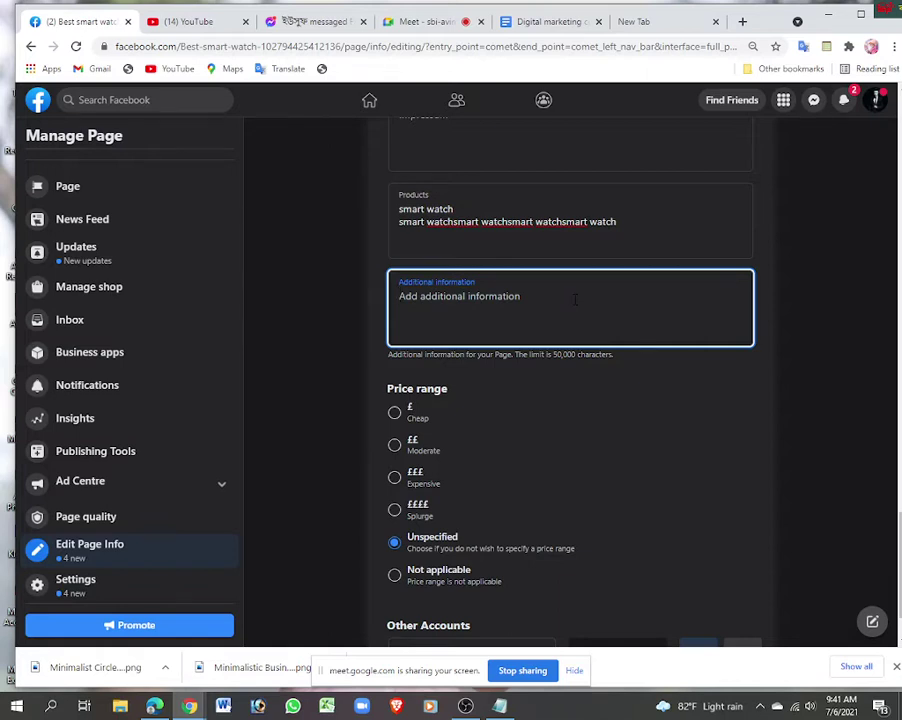
{"action": "scroll", "coordinate": [440, 371], "scroll_direction": "down", "scroll_amount": 1}
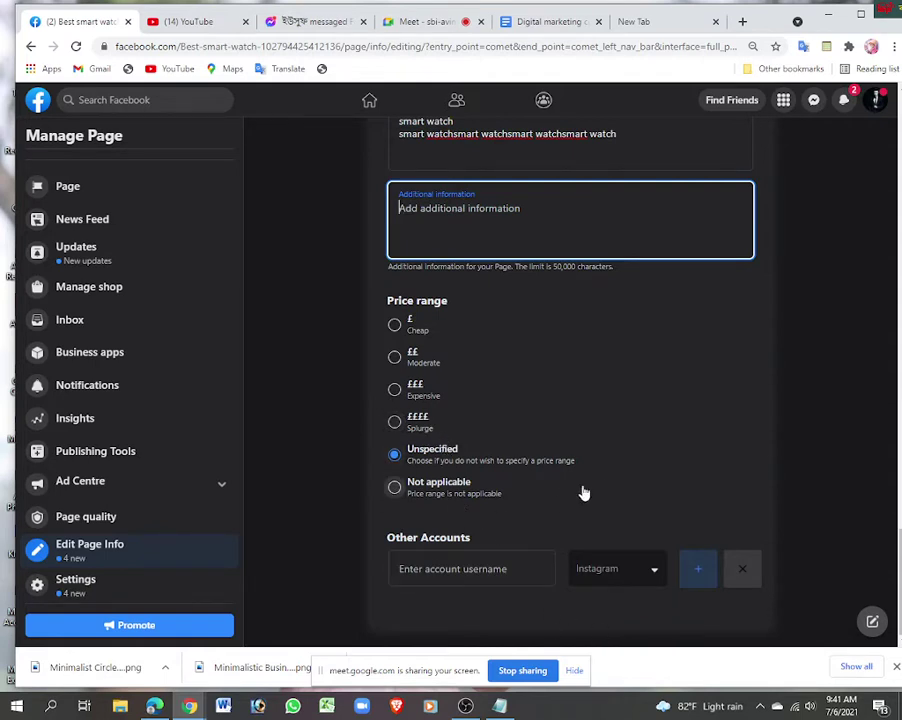
Select ££ Moderate as the price range, then browse the Other Accounts platform list without choosing one
{"action": "left_click", "coordinate": [395, 357]}
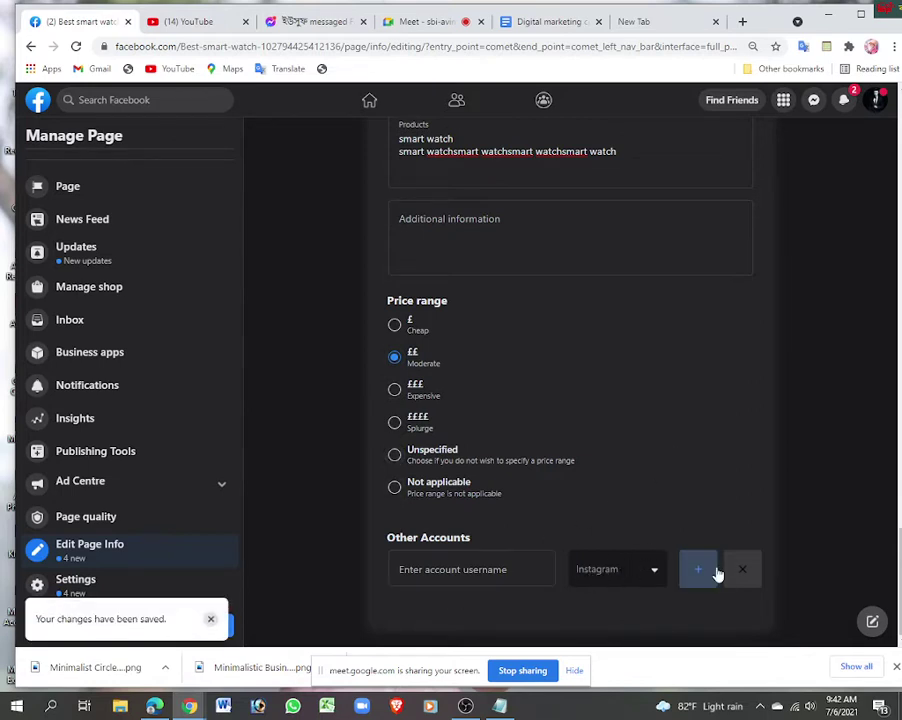
{"action": "left_click", "coordinate": [654, 574]}
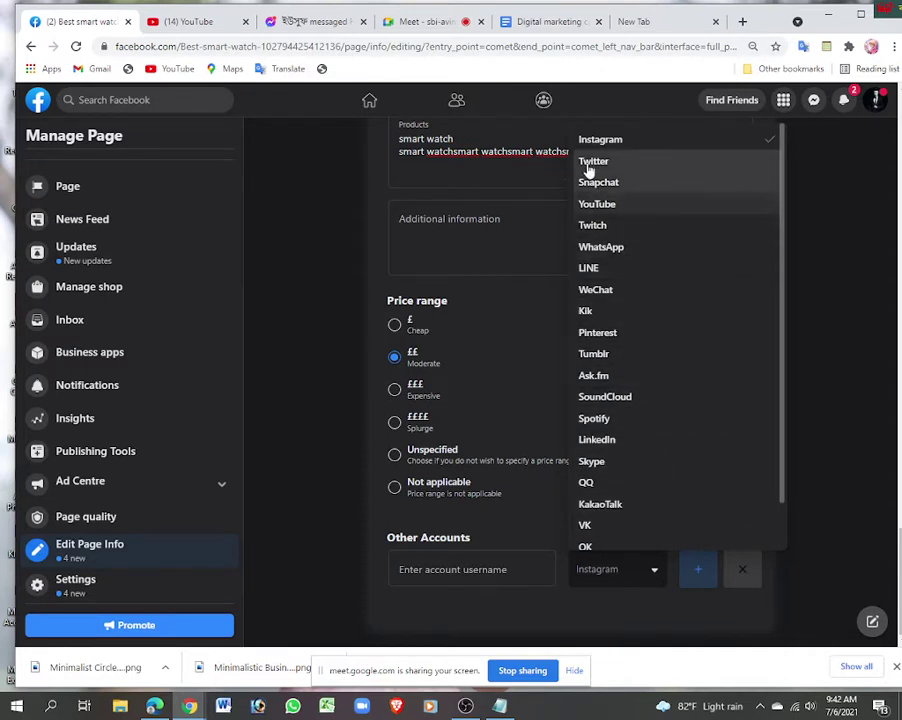
{"action": "scroll", "coordinate": [632, 484], "scroll_direction": "down", "scroll_amount": 1}
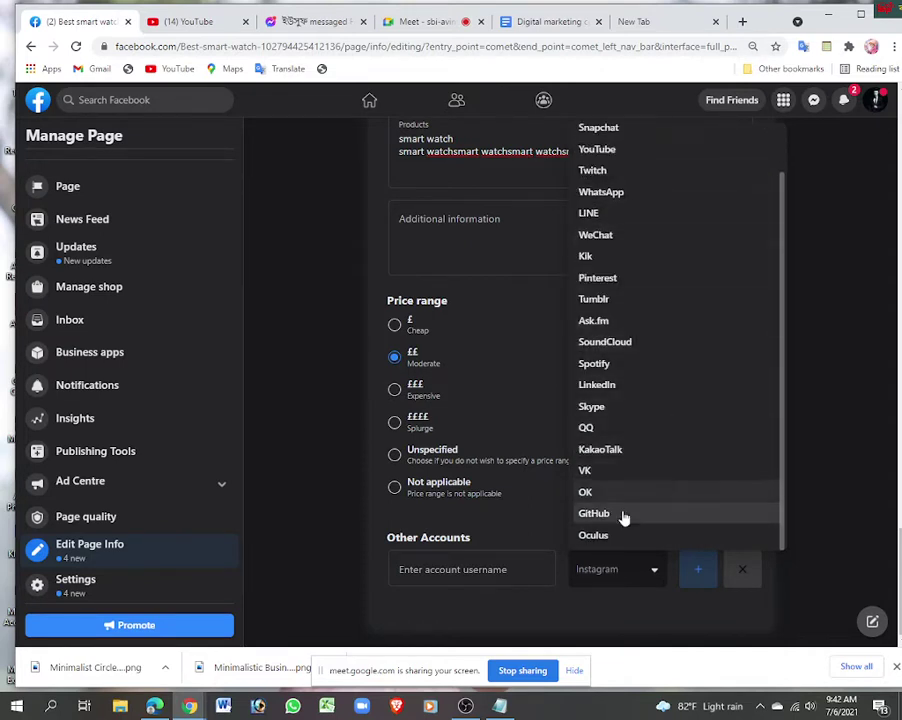
{"action": "scroll", "coordinate": [622, 515], "scroll_direction": "up", "scroll_amount": 1}
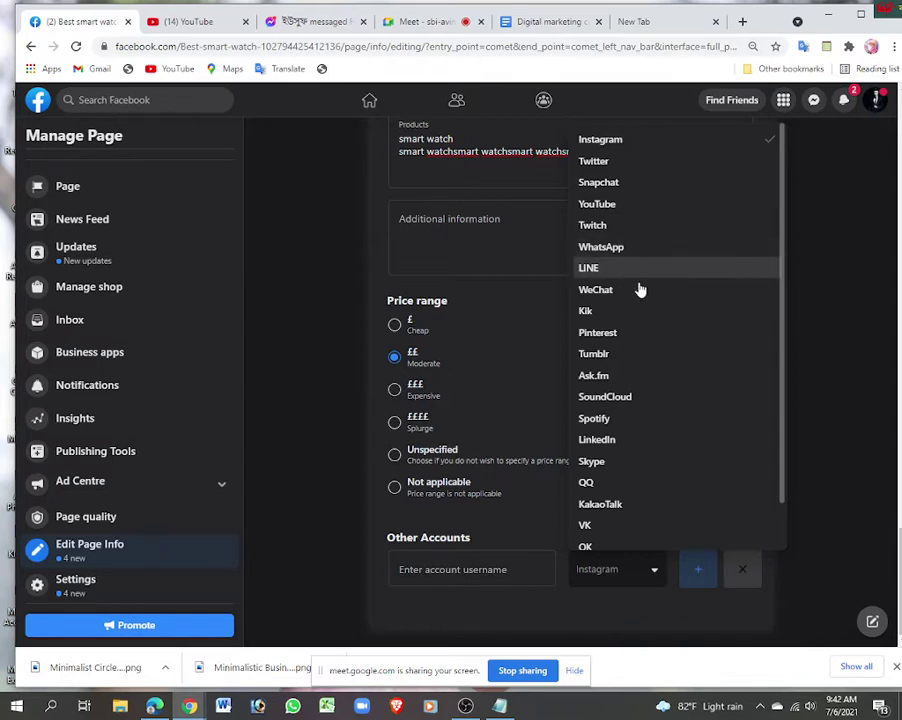
{"action": "scroll", "coordinate": [618, 320], "scroll_direction": "down", "scroll_amount": 2}
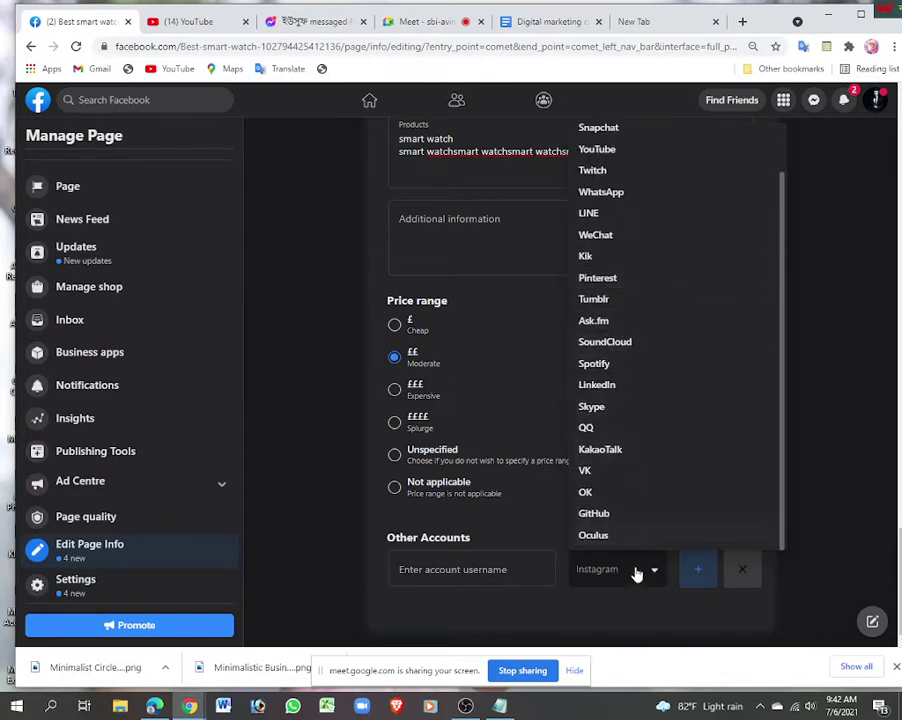
{"action": "scroll", "coordinate": [833, 332], "scroll_direction": "up", "scroll_amount": 3}
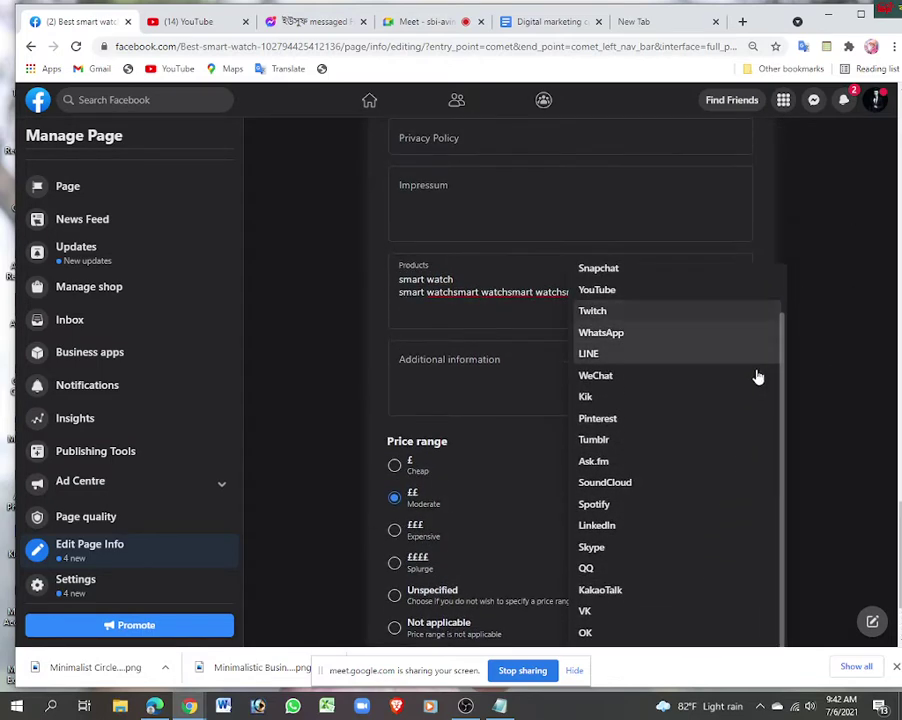
{"action": "left_click", "coordinate": [470, 385]}
{"action": "scroll", "coordinate": [864, 404], "scroll_direction": "down", "scroll_amount": 3}
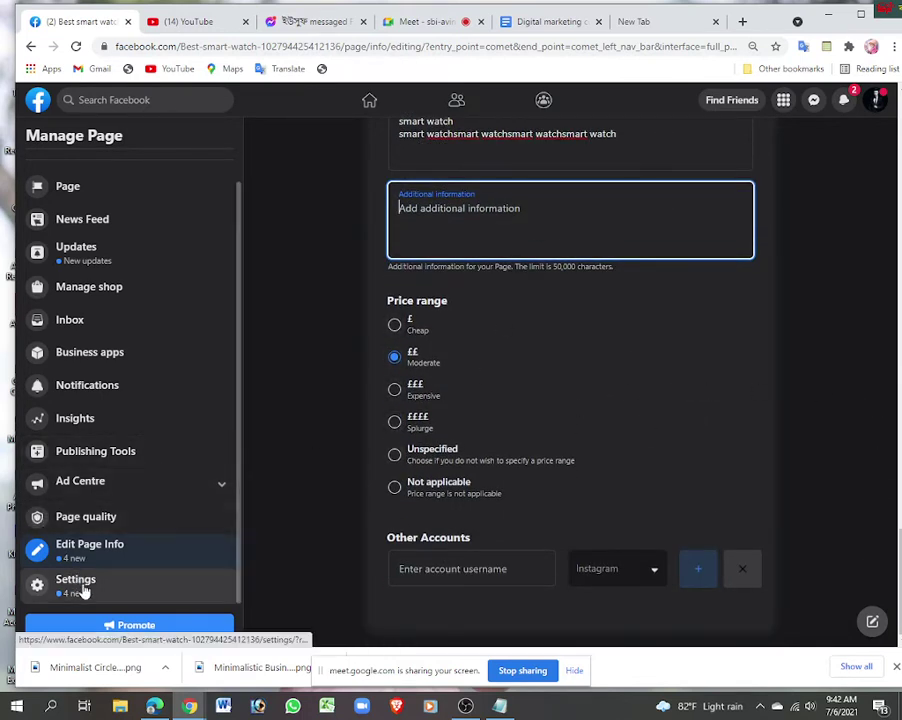
{"action": "scroll", "coordinate": [374, 464], "scroll_direction": "up", "scroll_amount": 4}
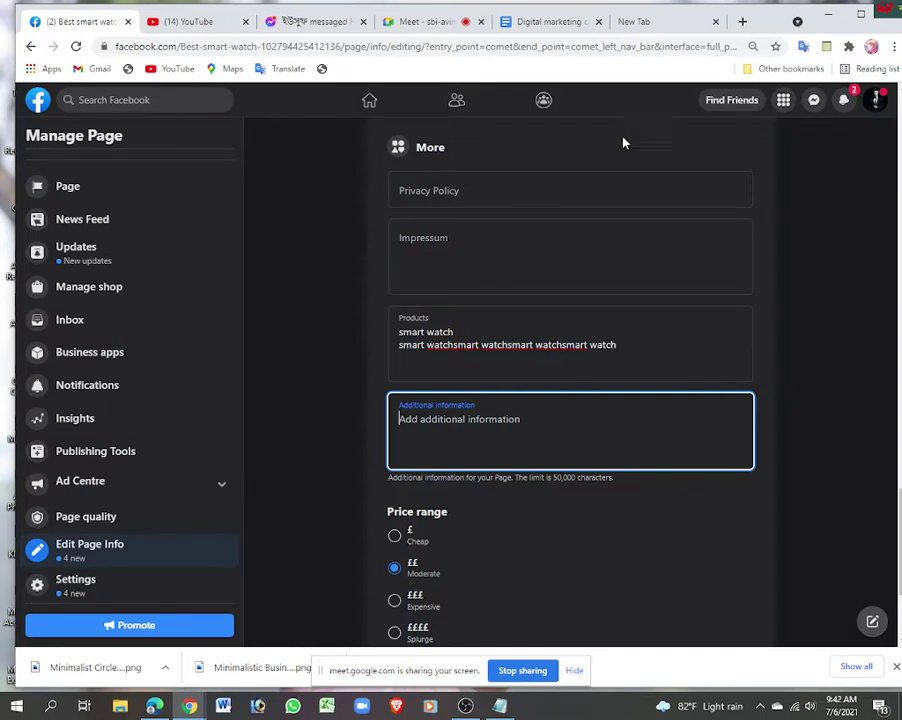
Search Google for priyoshop from the empty new tab, then go back to the Facebook form
{"action": "left_click", "coordinate": [655, 21]}
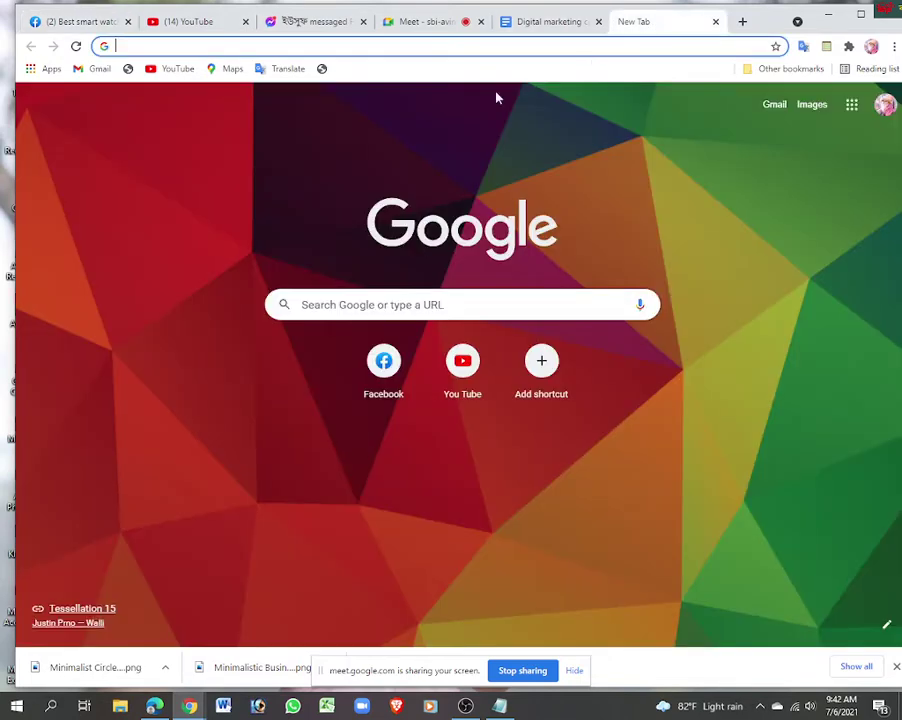
{"action": "left_click", "coordinate": [158, 46]}
{"action": "left_click", "coordinate": [142, 80]}
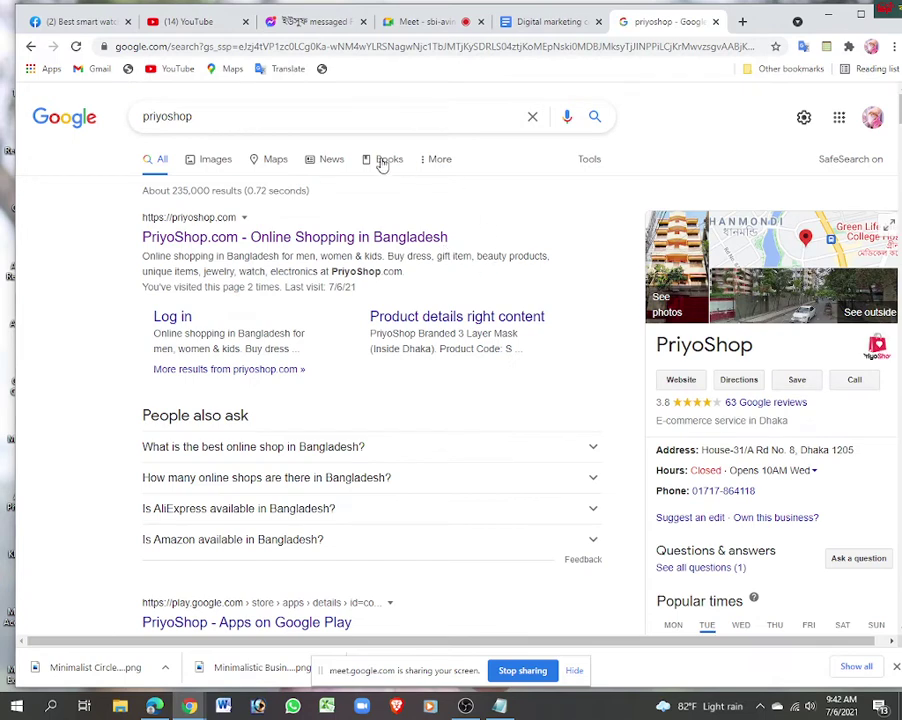
{"action": "left_click", "coordinate": [72, 22]}
{"action": "scroll", "coordinate": [513, 308], "scroll_direction": "up", "scroll_amount": 5}
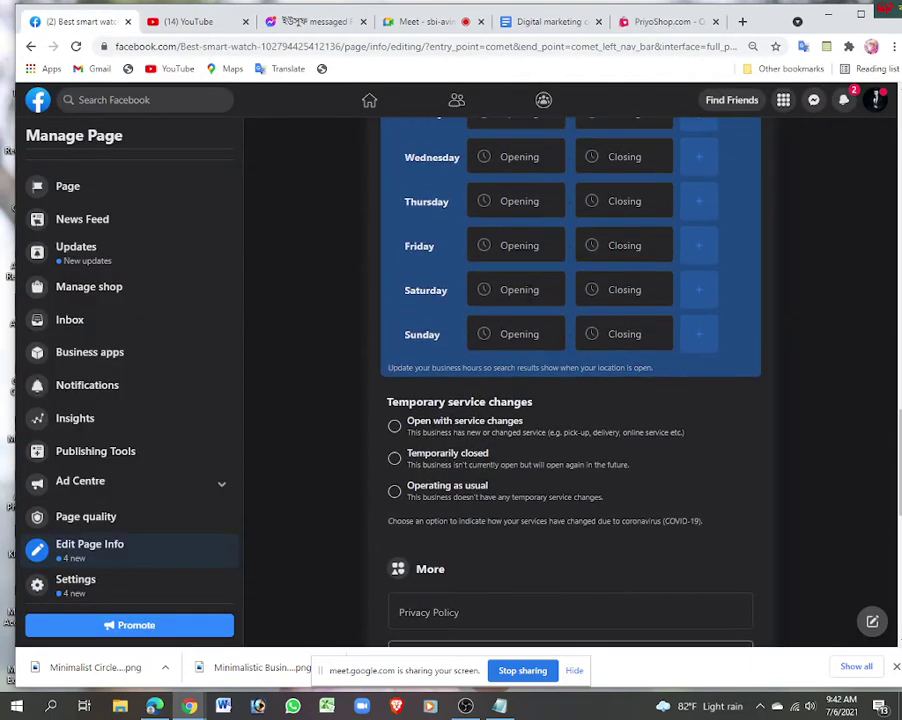
{"action": "scroll", "coordinate": [530, 295], "scroll_direction": "up", "scroll_amount": 10}
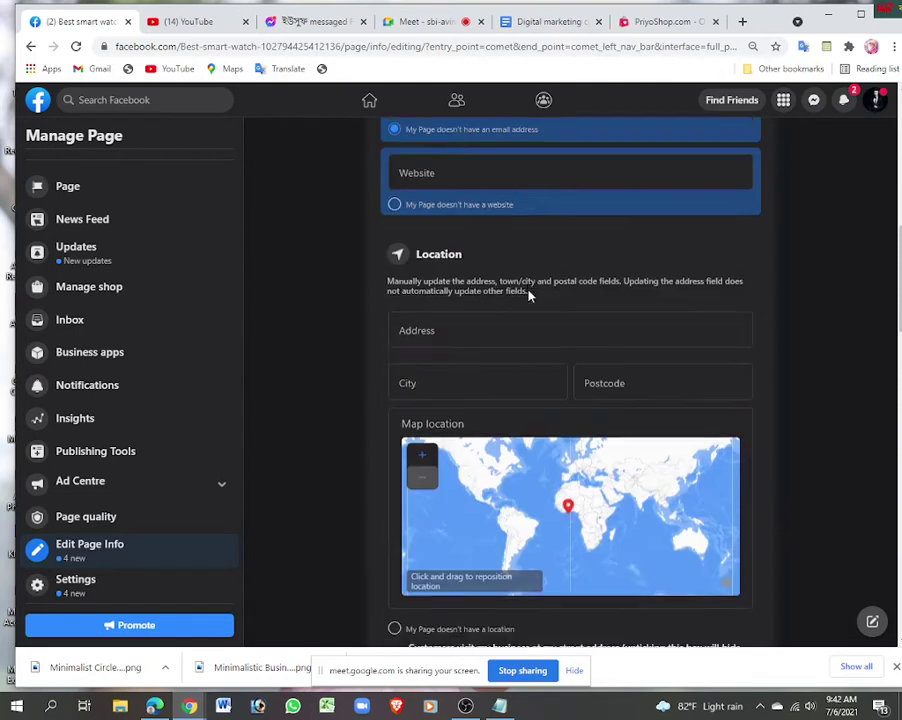
{"action": "scroll", "coordinate": [530, 295], "scroll_direction": "up", "scroll_amount": 6}
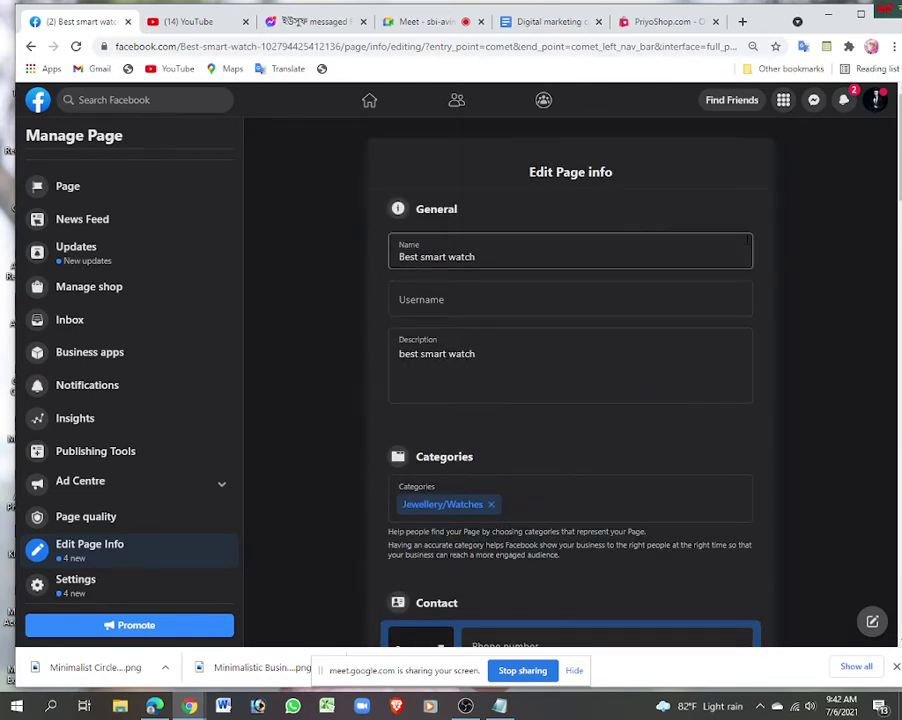
{"action": "scroll", "coordinate": [540, 400], "scroll_direction": "down", "scroll_amount": 5}
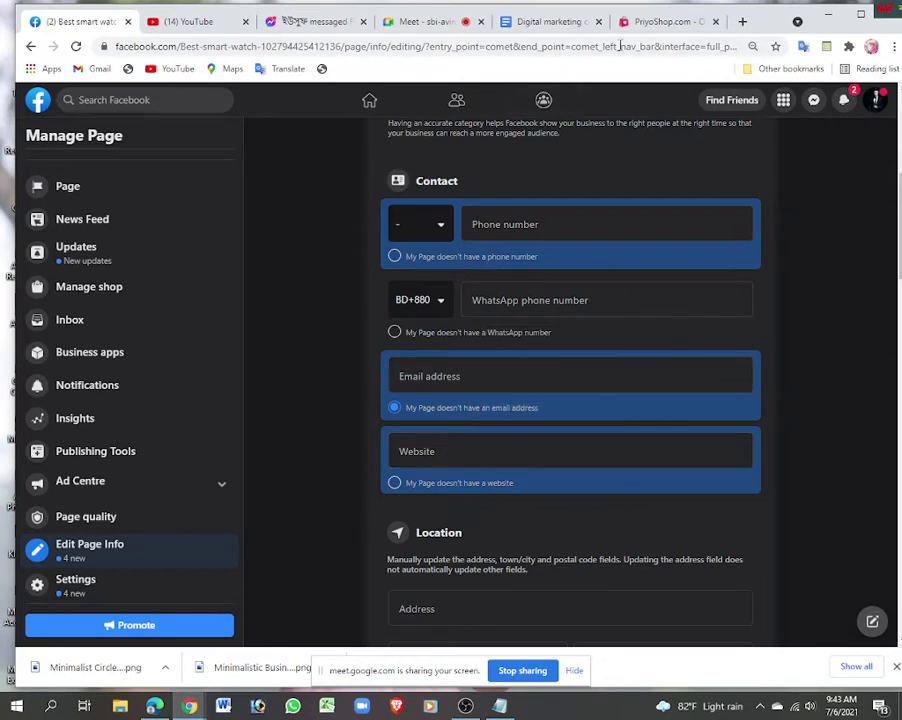
{"action": "left_click", "coordinate": [645, 22]}
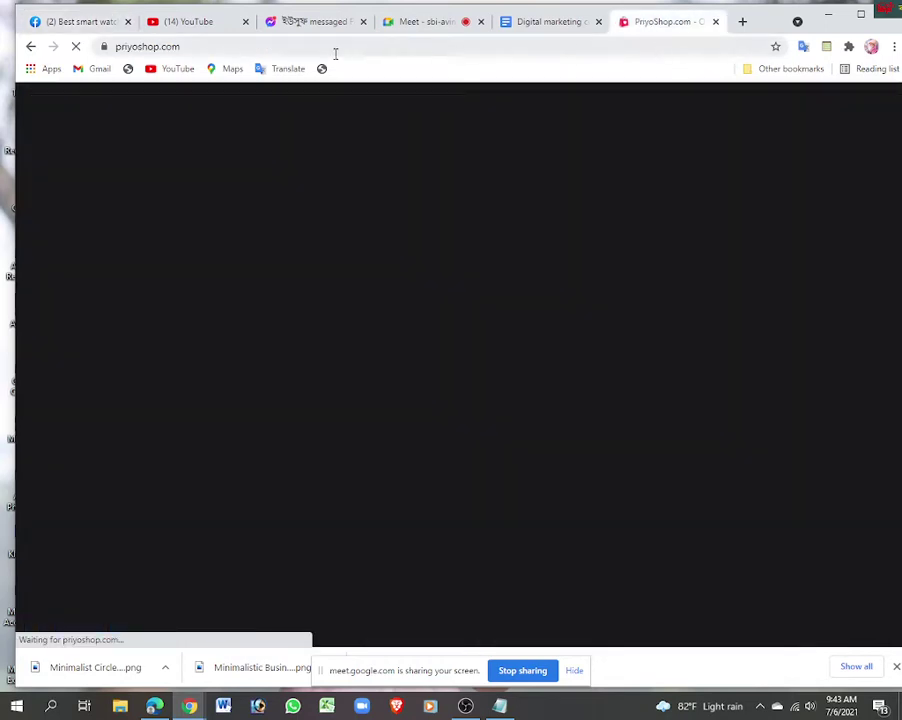
{"action": "left_click", "coordinate": [75, 47]}
{"action": "left_click", "coordinate": [75, 47]}
{"action": "left_click", "coordinate": [84, 22]}
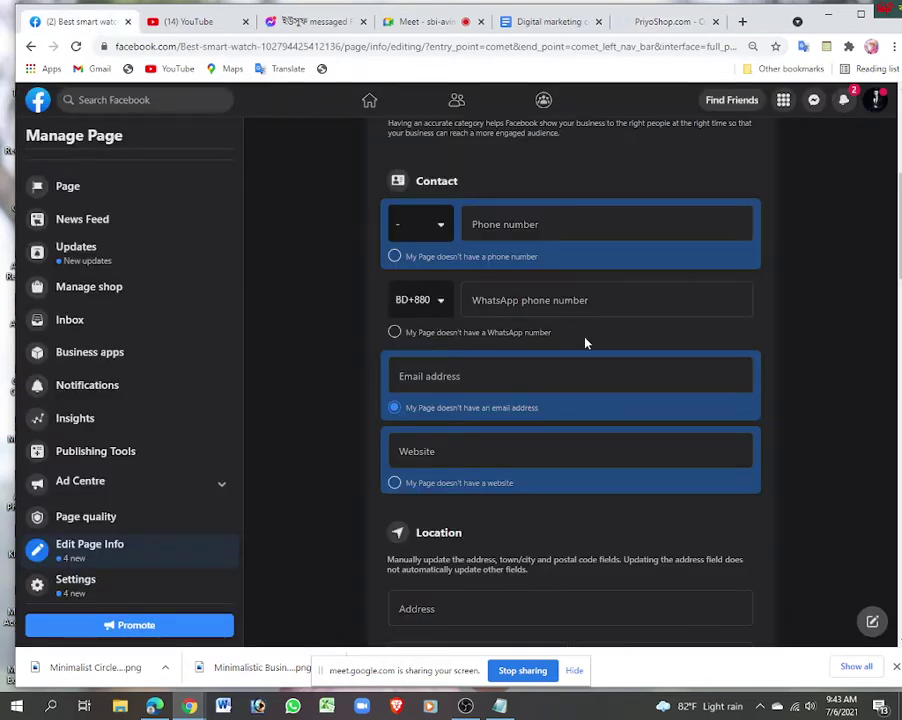
{"action": "scroll", "coordinate": [545, 380], "scroll_direction": "down", "scroll_amount": 2}
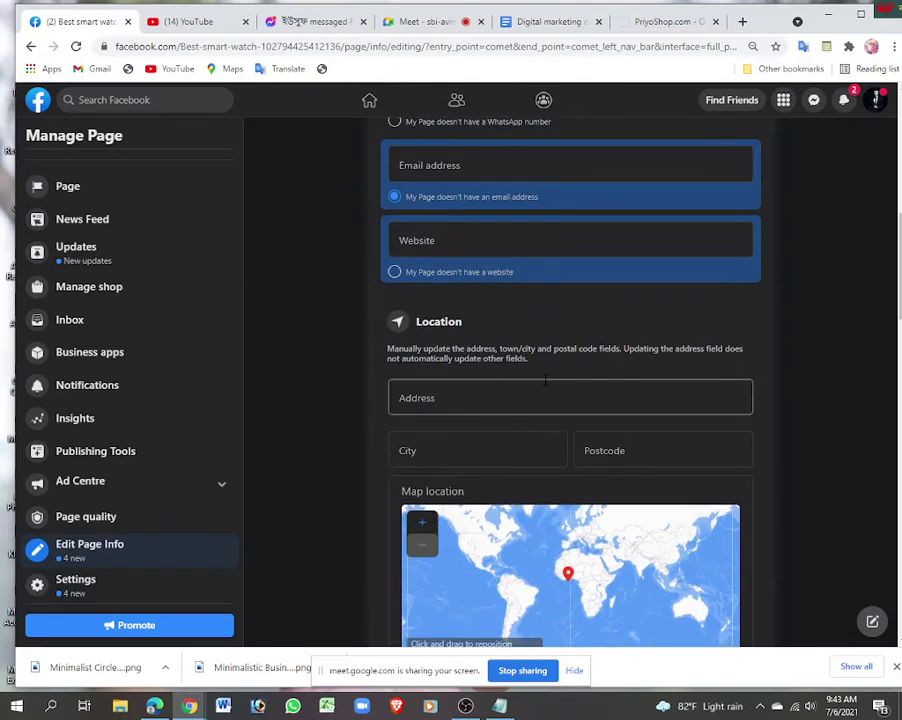
{"action": "scroll", "coordinate": [545, 380], "scroll_direction": "up", "scroll_amount": 2}
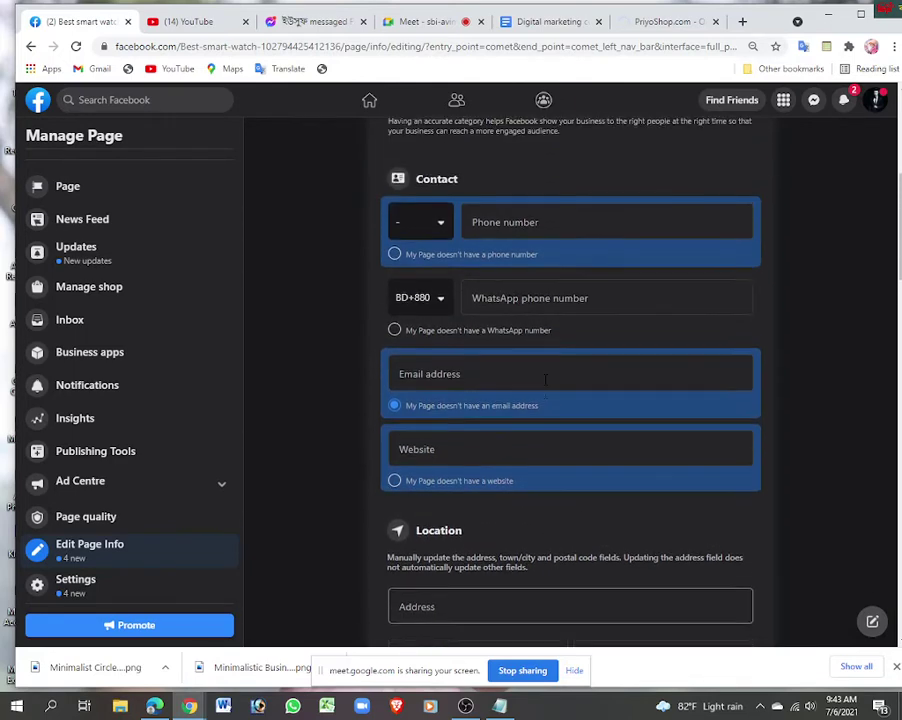
{"action": "left_click", "coordinate": [648, 22]}
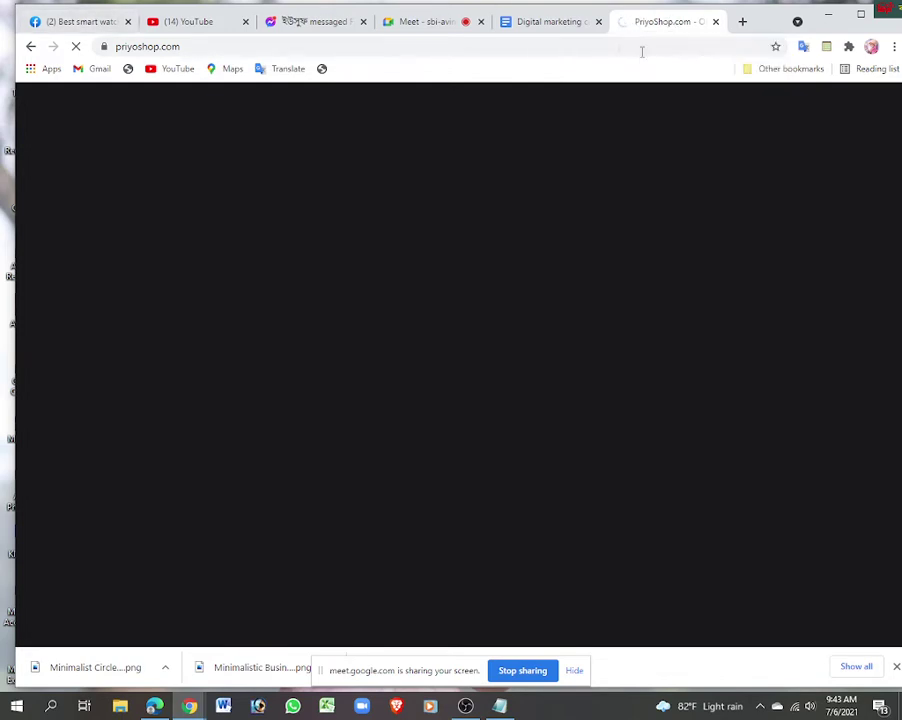
{"action": "left_click", "coordinate": [75, 21]}
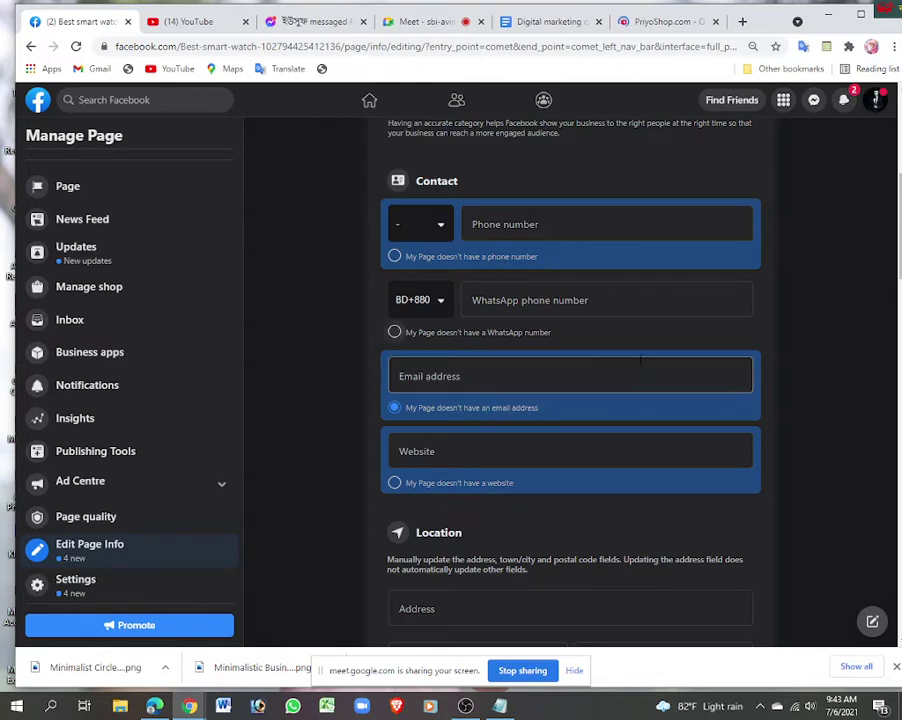
Scroll through the Edit Page Info form and open Settings from the Manage Page sidebar
{"action": "scroll", "coordinate": [276, 302], "scroll_direction": "down", "scroll_amount": 7}
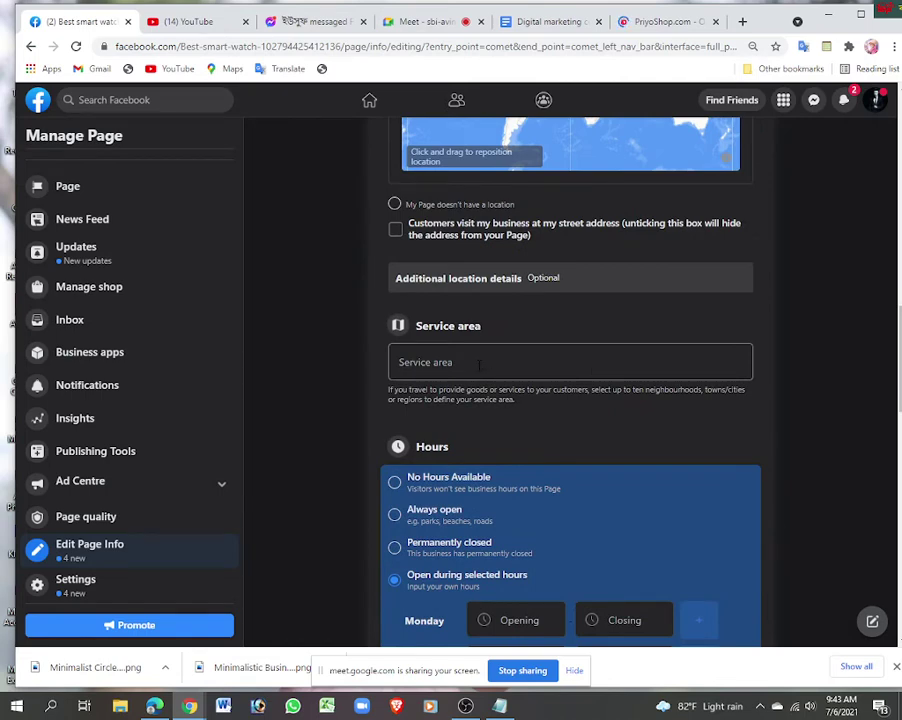
{"action": "scroll", "coordinate": [473, 361], "scroll_direction": "down", "scroll_amount": 8}
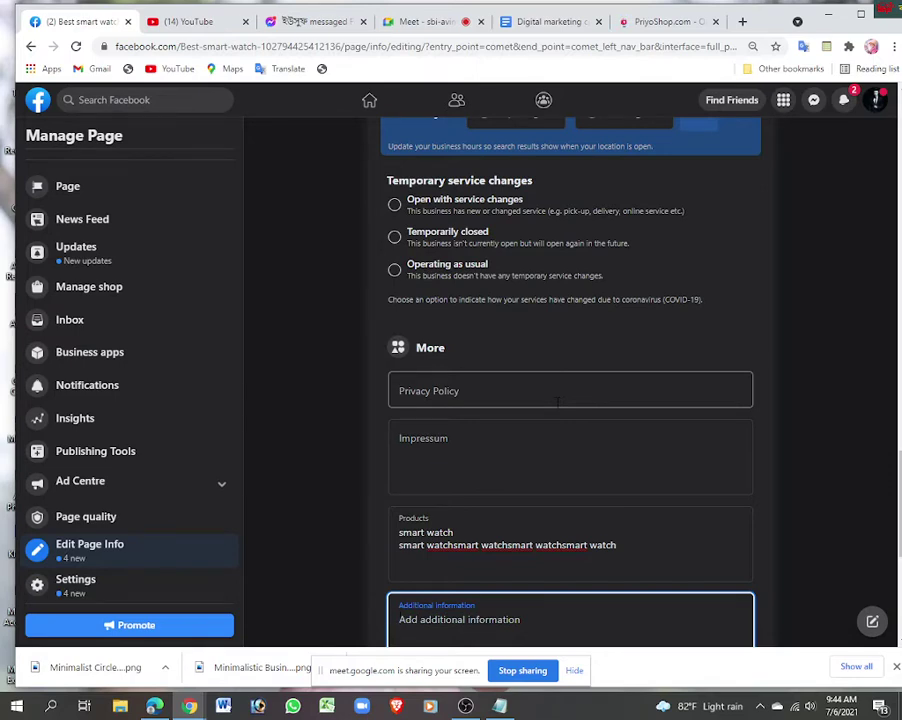
{"action": "scroll", "coordinate": [557, 402], "scroll_direction": "down", "scroll_amount": 4}
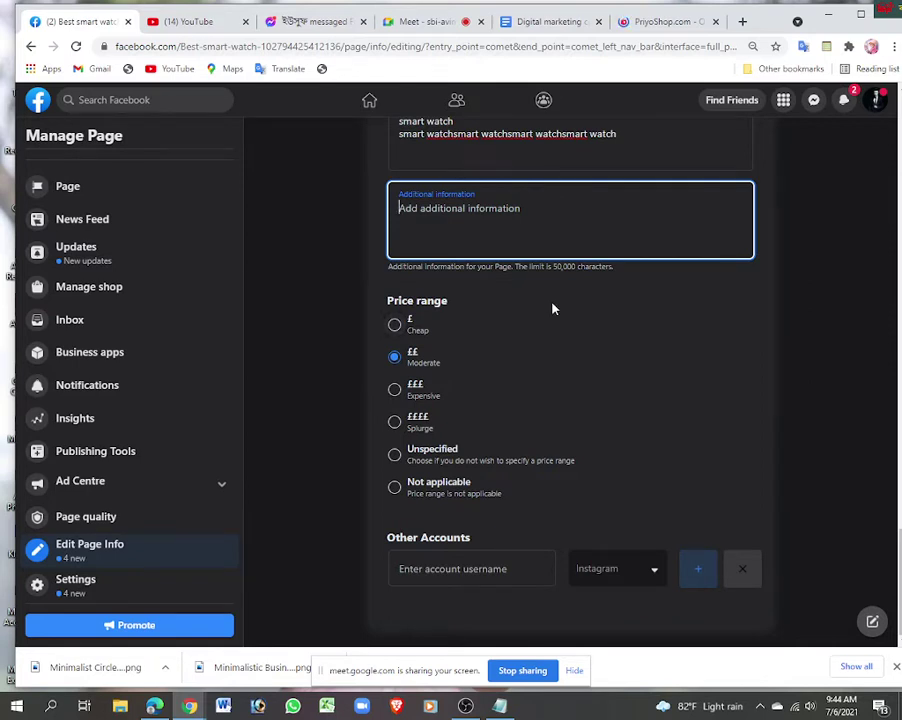
{"action": "left_click", "coordinate": [113, 596]}
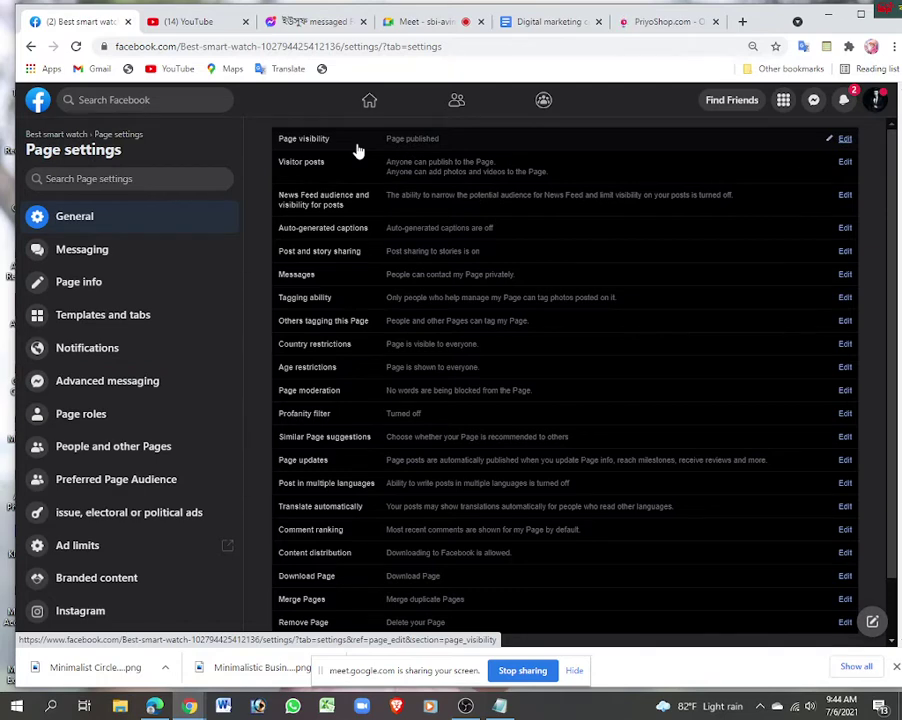
{"action": "scroll", "coordinate": [133, 370], "scroll_direction": "down", "scroll_amount": 2}
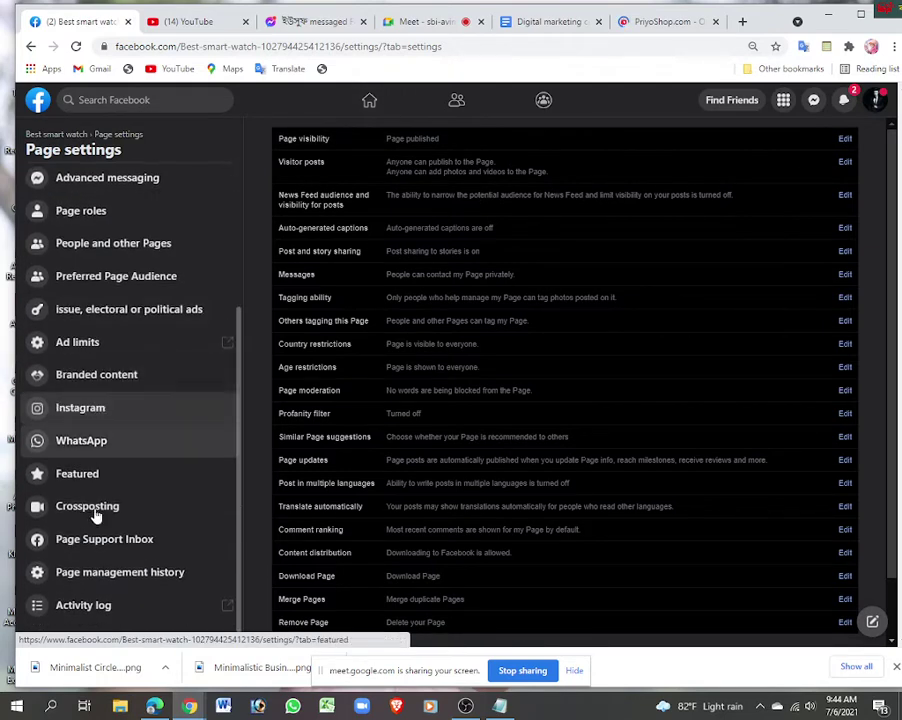
{"action": "scroll", "coordinate": [114, 491], "scroll_direction": "up", "scroll_amount": 1}
{"action": "scroll", "coordinate": [114, 491], "scroll_direction": "up", "scroll_amount": 2}
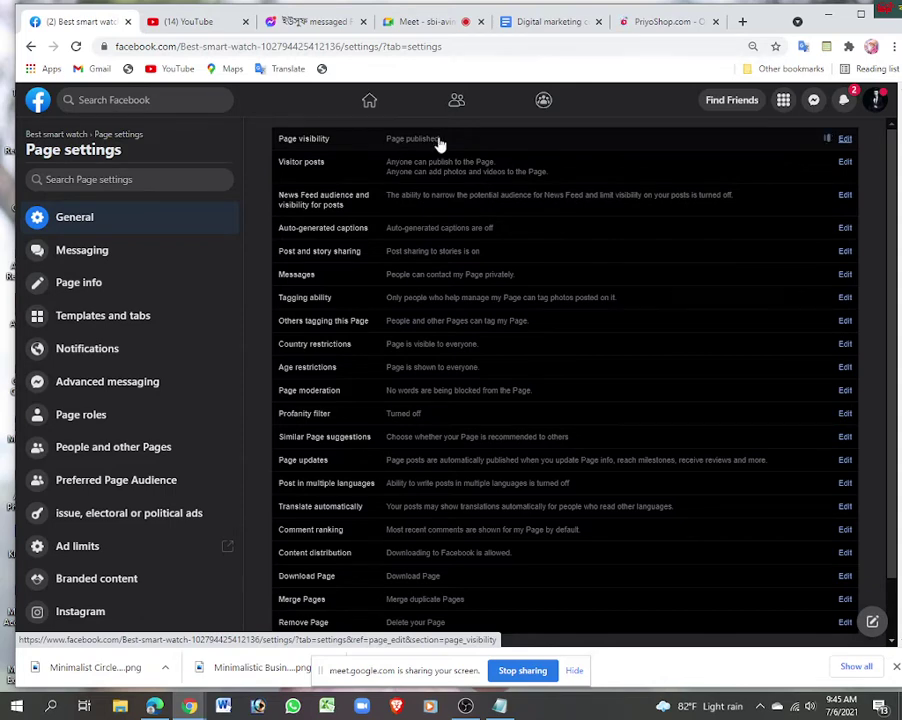
Open the Page visibility option, then open the Visitor posts options for editing
{"action": "left_click", "coordinate": [630, 147]}
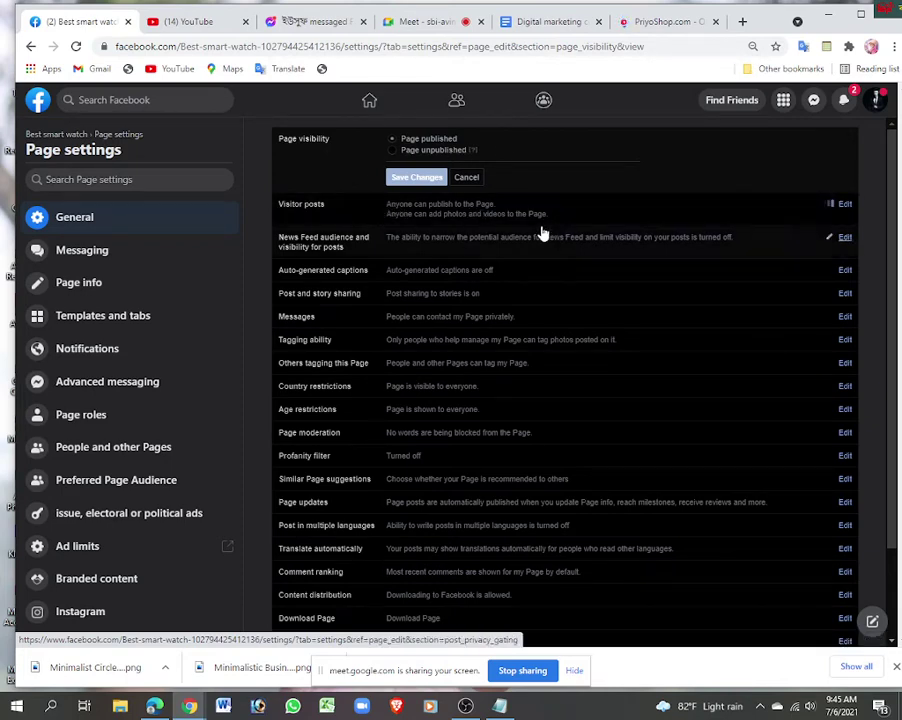
{"action": "left_click", "coordinate": [453, 216]}
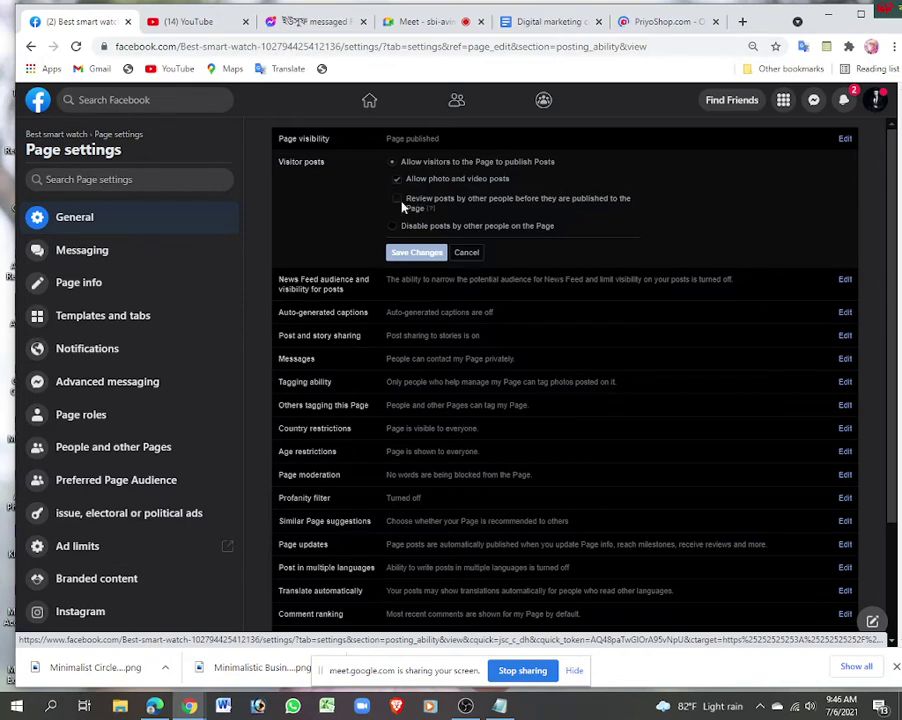
Tick 'Review posts by other people before they are published' and save the Visitor posts setting
{"action": "left_click", "coordinate": [399, 200]}
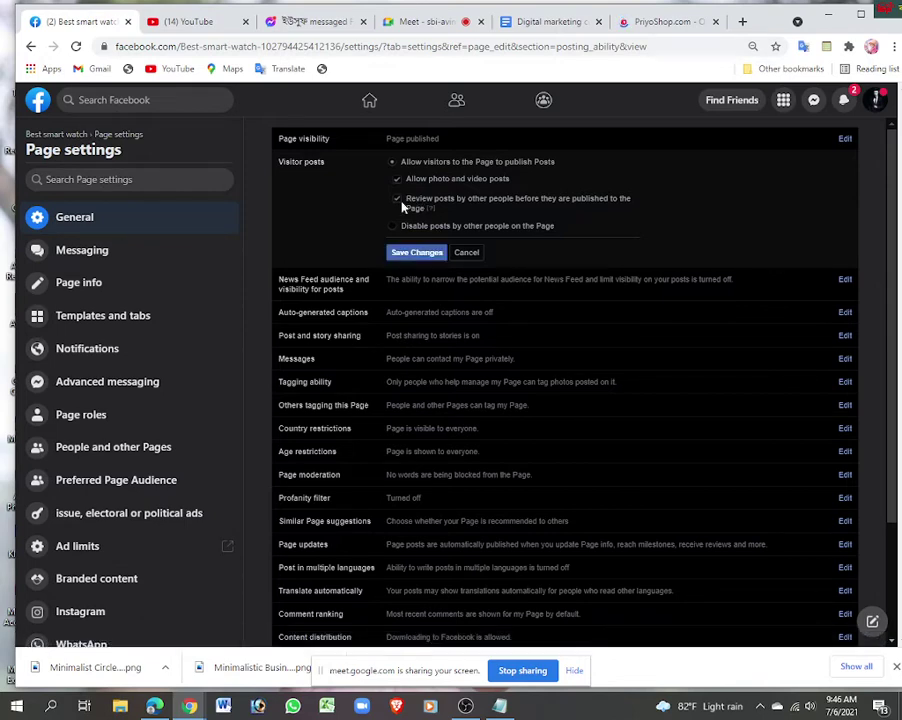
{"action": "left_click", "coordinate": [413, 253]}
{"action": "left_click", "coordinate": [397, 200]}
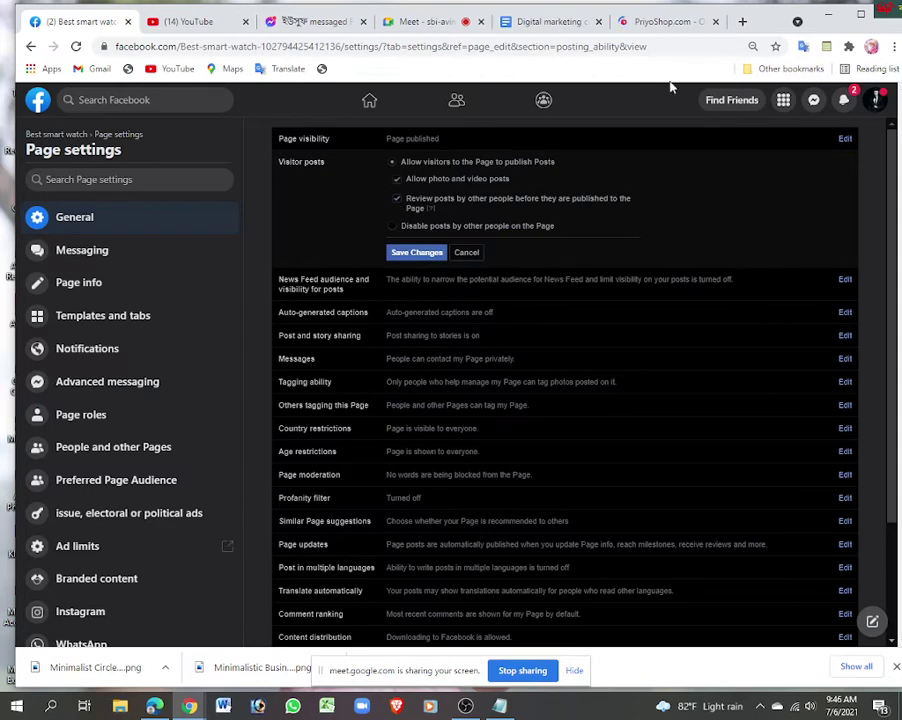
{"action": "left_click", "coordinate": [401, 254]}
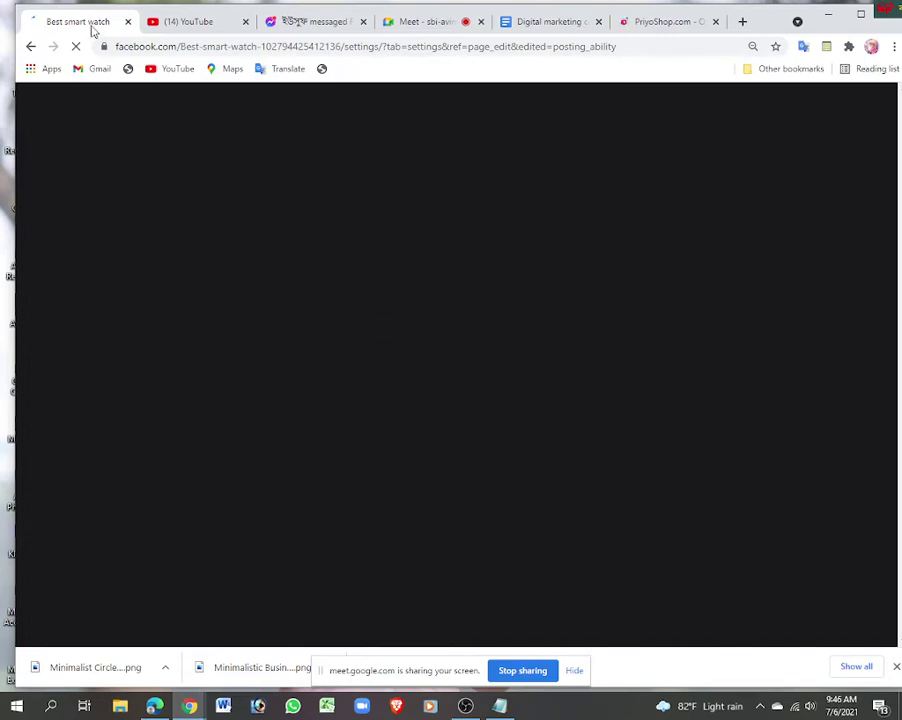
Check the PriyoShop tab, then reload the Best smart watch Facebook settings page
{"action": "left_click", "coordinate": [665, 28]}
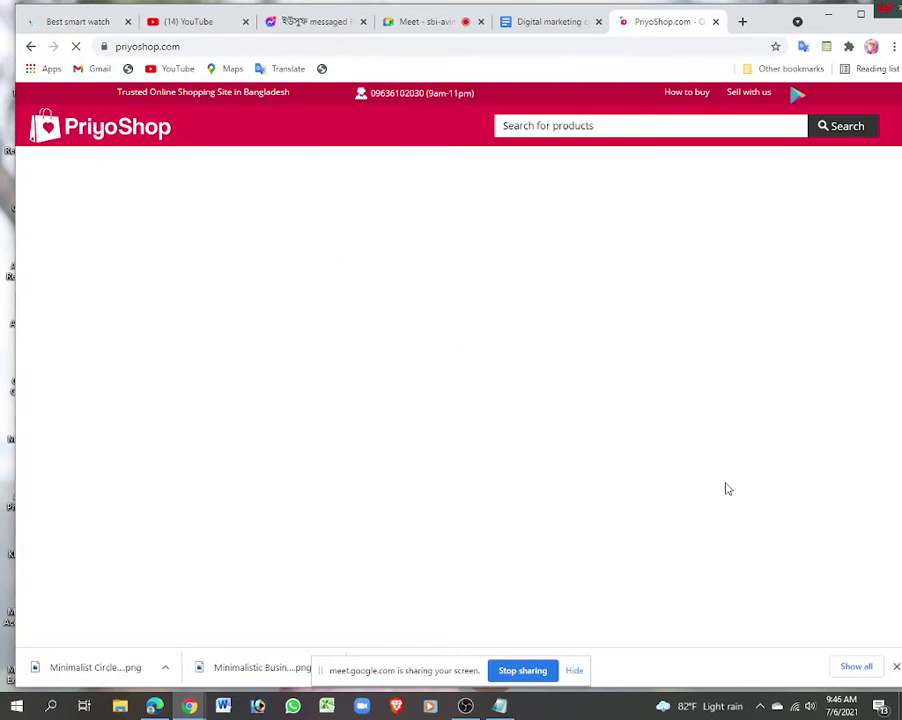
{"action": "left_click", "coordinate": [54, 24]}
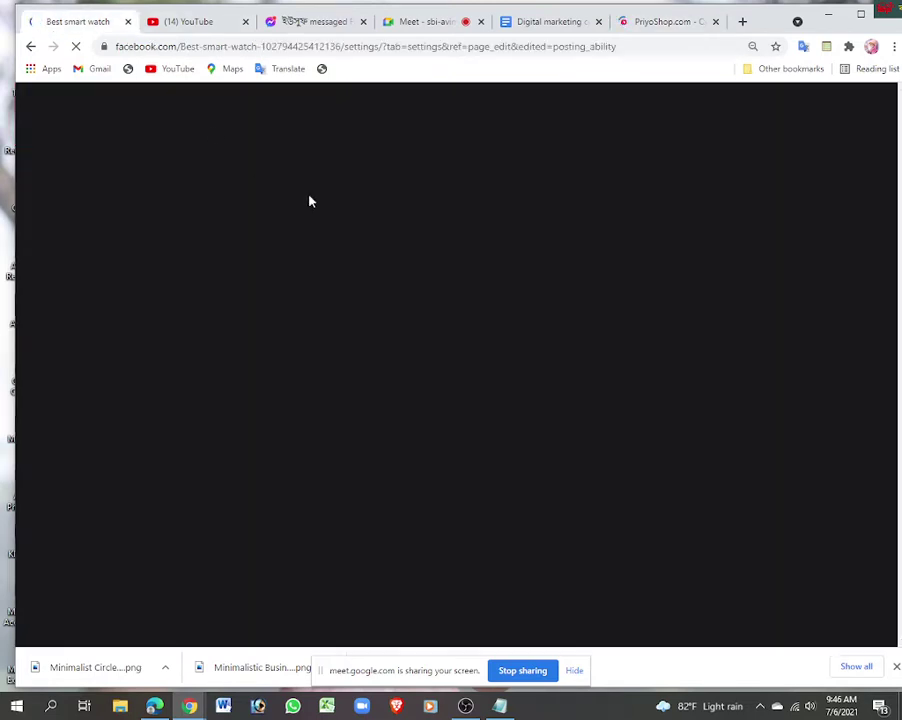
{"action": "left_click", "coordinate": [76, 47]}
{"action": "left_click", "coordinate": [76, 47]}
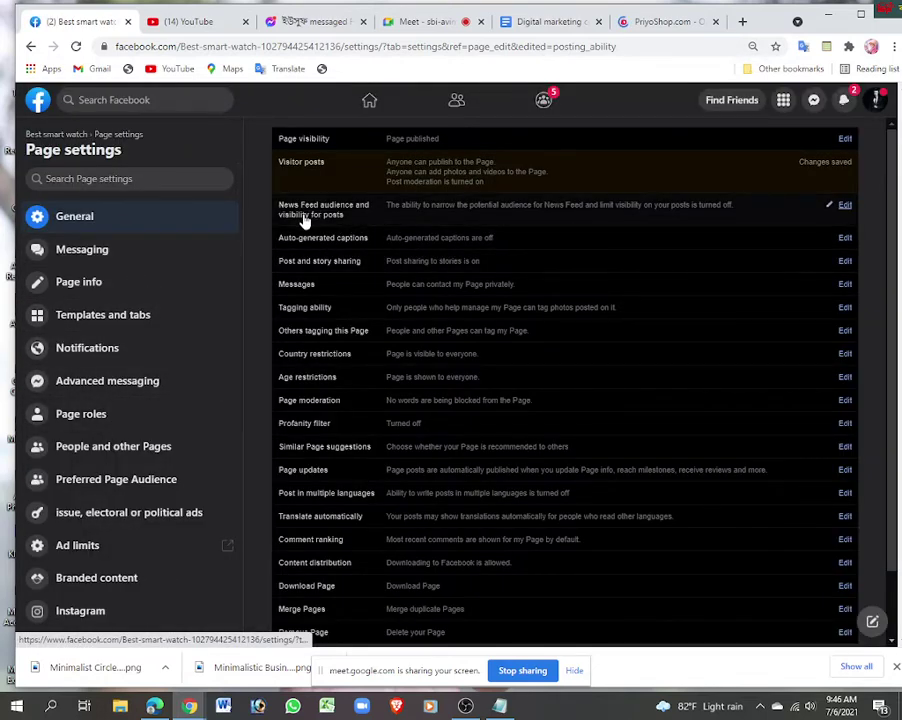
Review News Feed audience and Auto-generated captions, leaving captions off for uploaded videos
{"action": "left_click", "coordinate": [845, 205]}
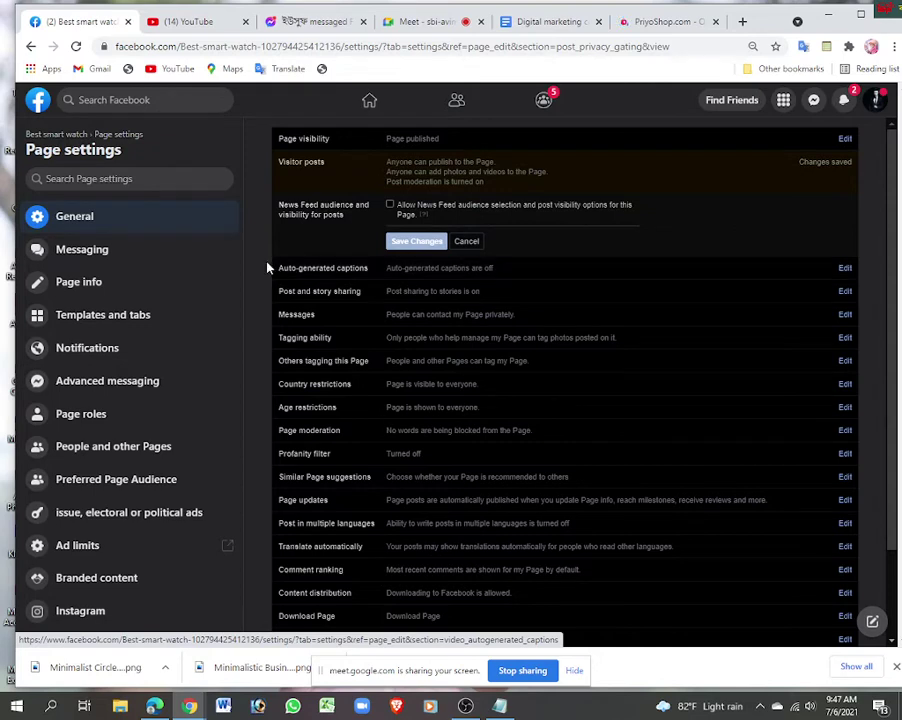
{"action": "left_click", "coordinate": [845, 271]}
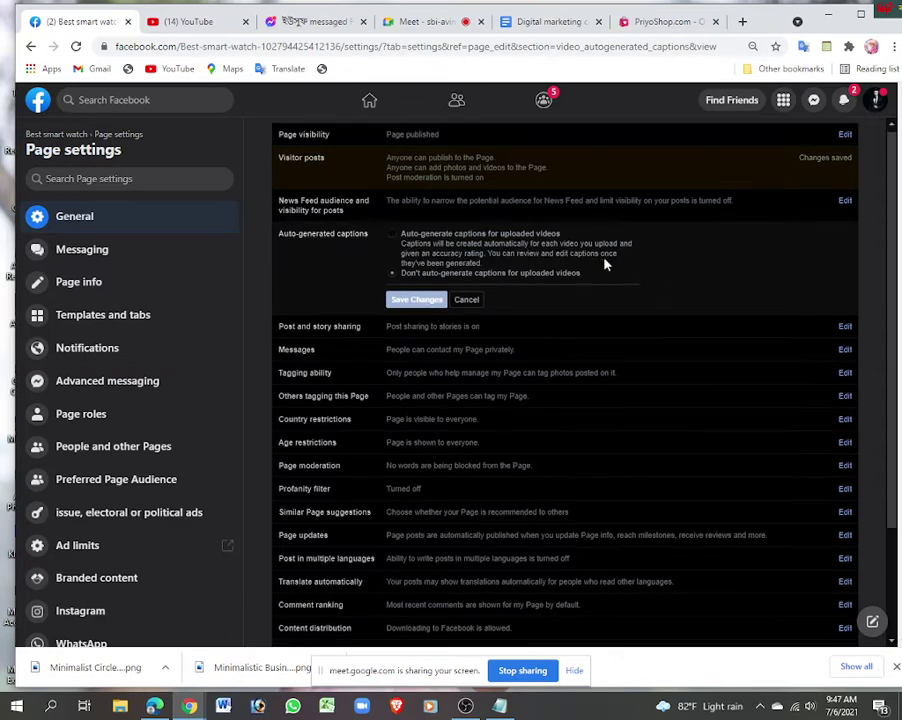
{"action": "scroll", "coordinate": [433, 238], "scroll_direction": "down", "scroll_amount": 3}
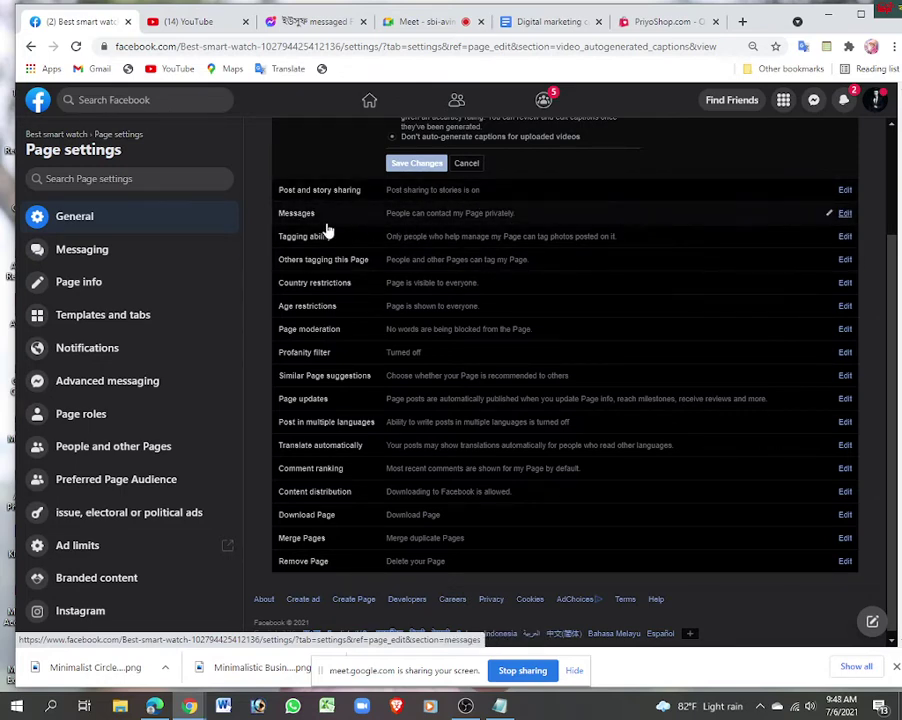
Review the Messages and Others tagging this Page settings, keeping tagging allowed for people and Pages
{"action": "left_click", "coordinate": [845, 216]}
{"action": "scroll", "coordinate": [680, 295], "scroll_direction": "down", "scroll_amount": 1}
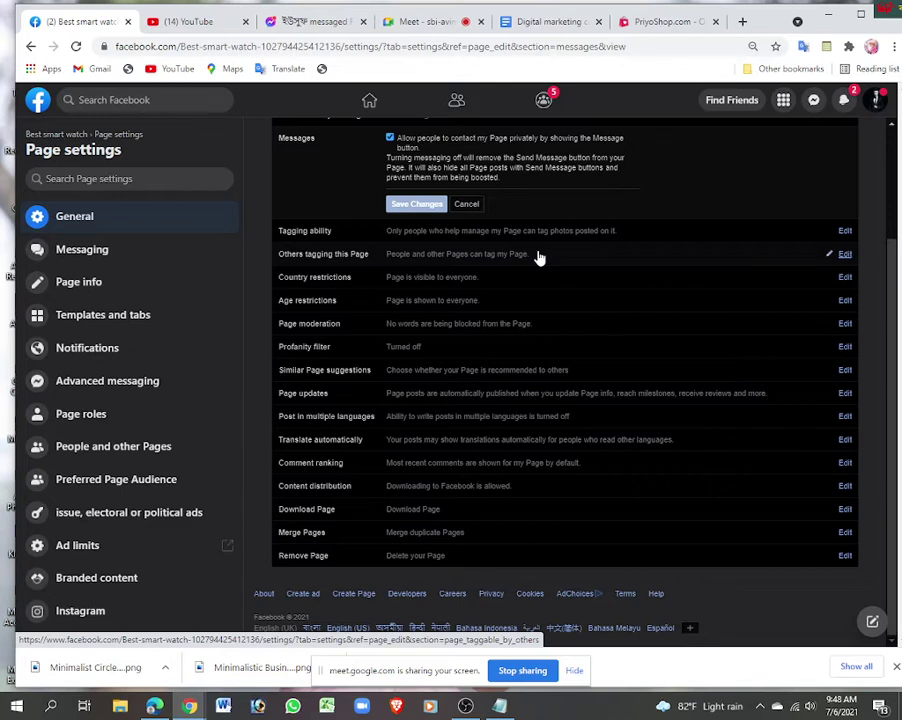
{"action": "left_click", "coordinate": [841, 255]}
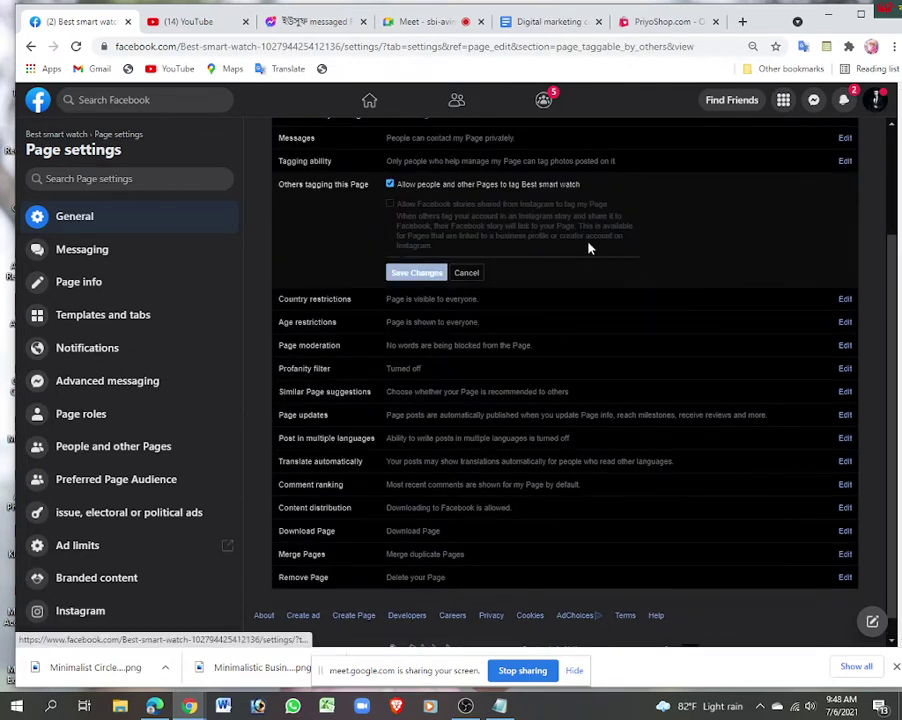
{"action": "scroll", "coordinate": [588, 245], "scroll_direction": "down", "scroll_amount": 1}
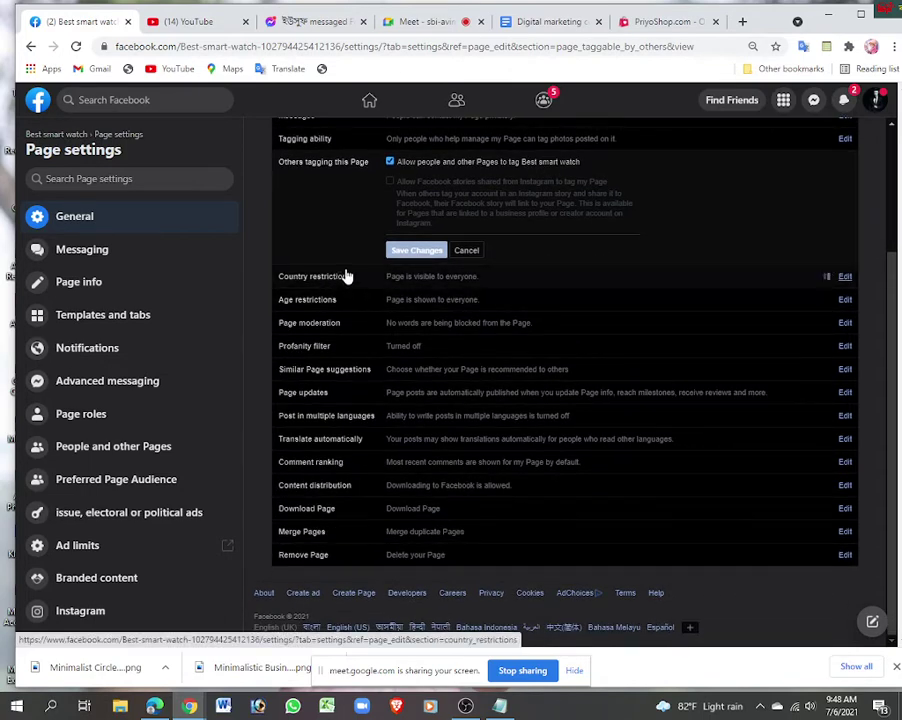
Look at Country restrictions, then open Page moderation's empty word, phrase or emoji field
{"action": "left_click", "coordinate": [345, 279]}
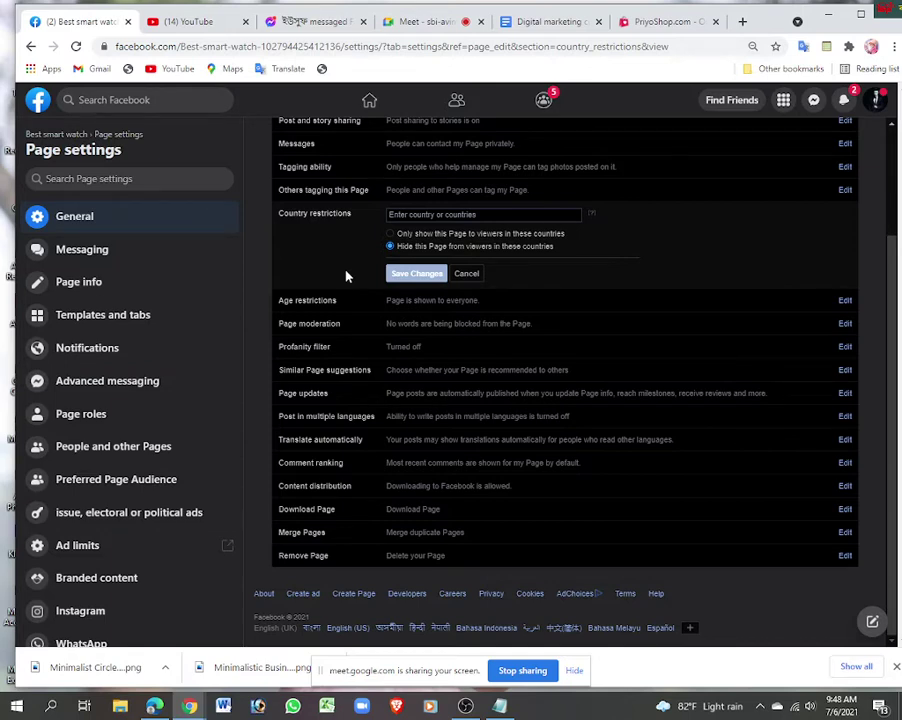
{"action": "left_click", "coordinate": [440, 214]}
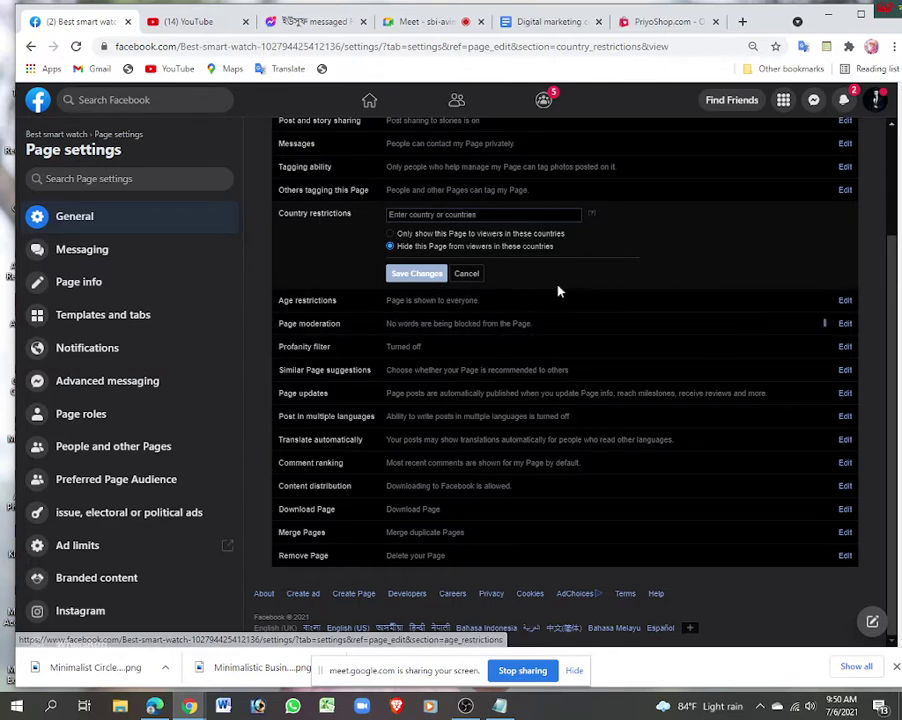
{"action": "left_click", "coordinate": [843, 328]}
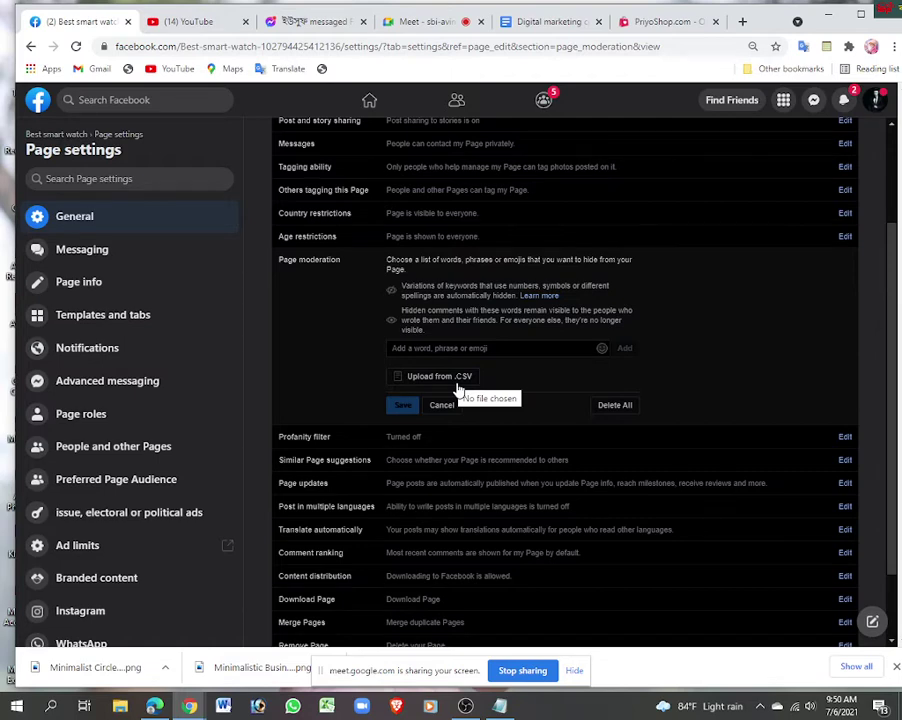
{"action": "scroll", "coordinate": [458, 390], "scroll_direction": "down", "scroll_amount": 2}
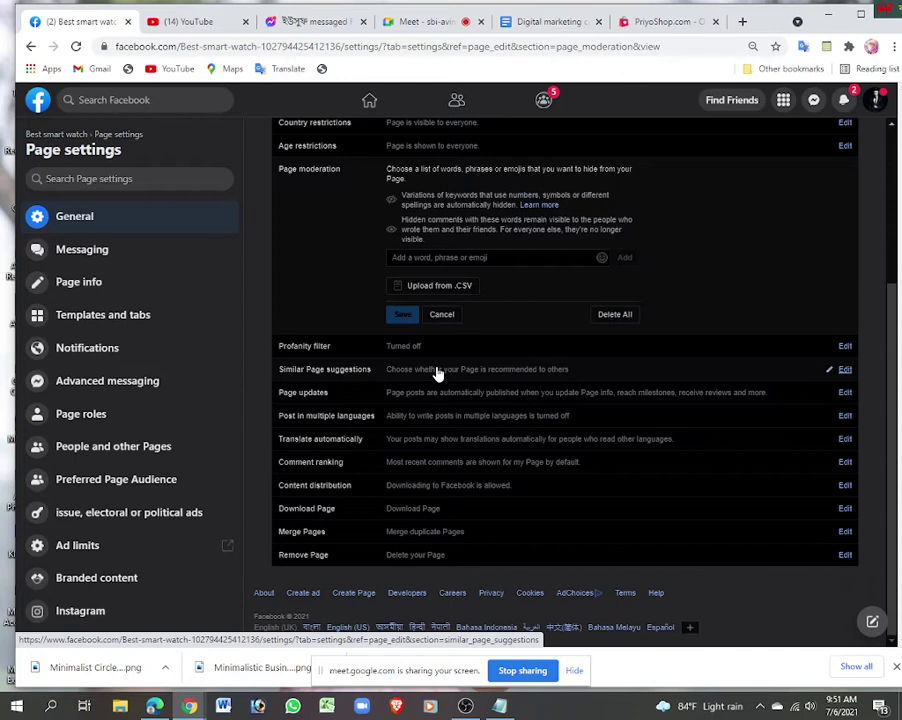
{"action": "left_click", "coordinate": [526, 24]}
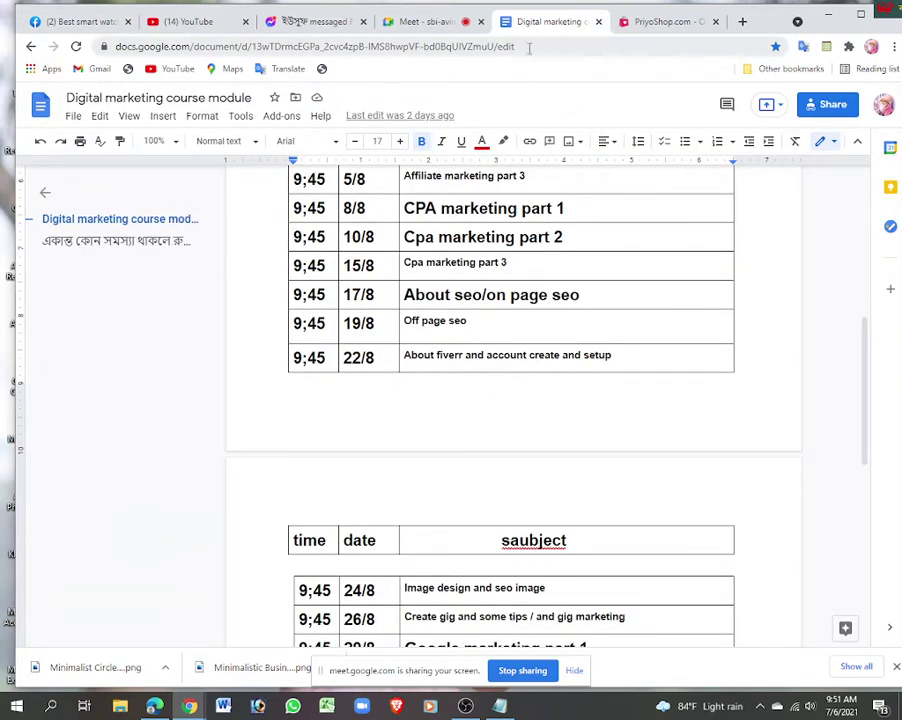
{"action": "scroll", "coordinate": [620, 306], "scroll_direction": "down", "scroll_amount": 3}
{"action": "scroll", "coordinate": [620, 306], "scroll_direction": "up", "scroll_amount": 4}
{"action": "scroll", "coordinate": [624, 307], "scroll_direction": "up", "scroll_amount": 1}
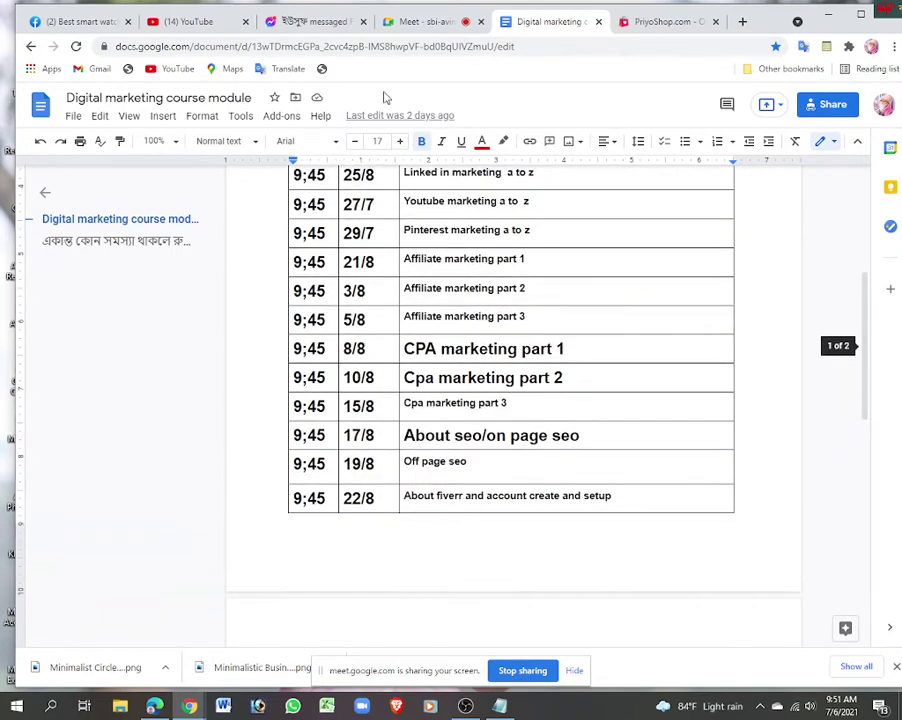
{"action": "left_click", "coordinate": [66, 22]}
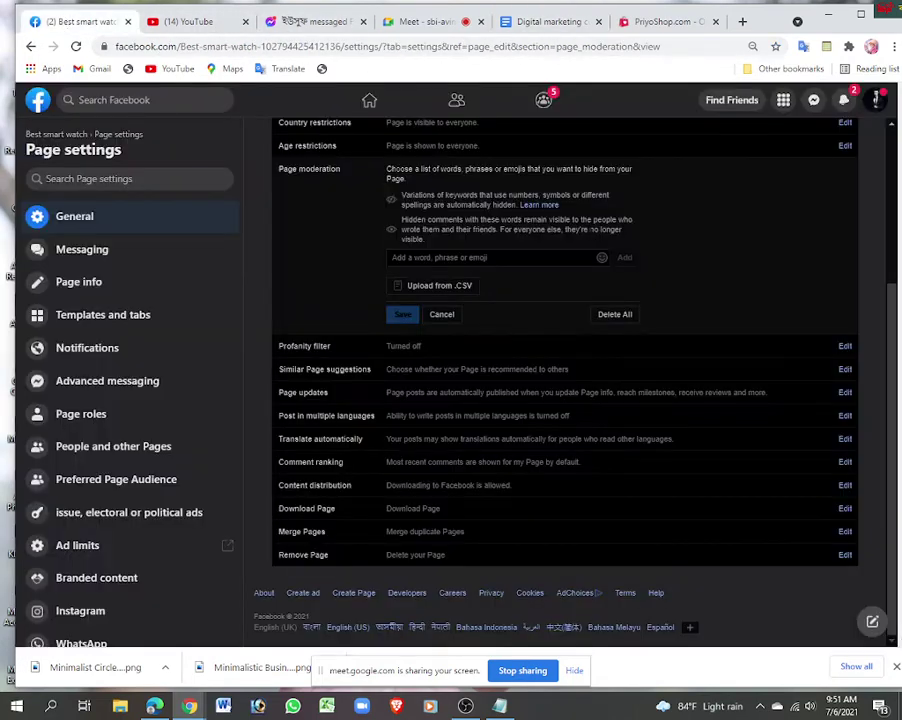
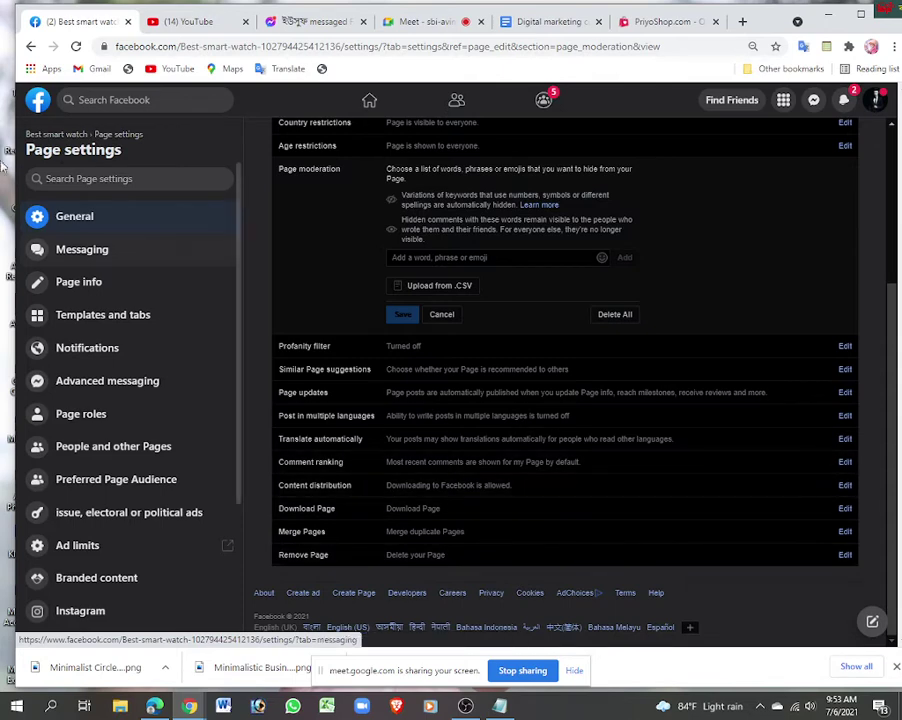
Switch on 'Show a greeting' in the Best smart watch page's Messaging settings, keeping the default thanks message
{"action": "scroll", "coordinate": [594, 310], "scroll_direction": "up", "scroll_amount": 3}
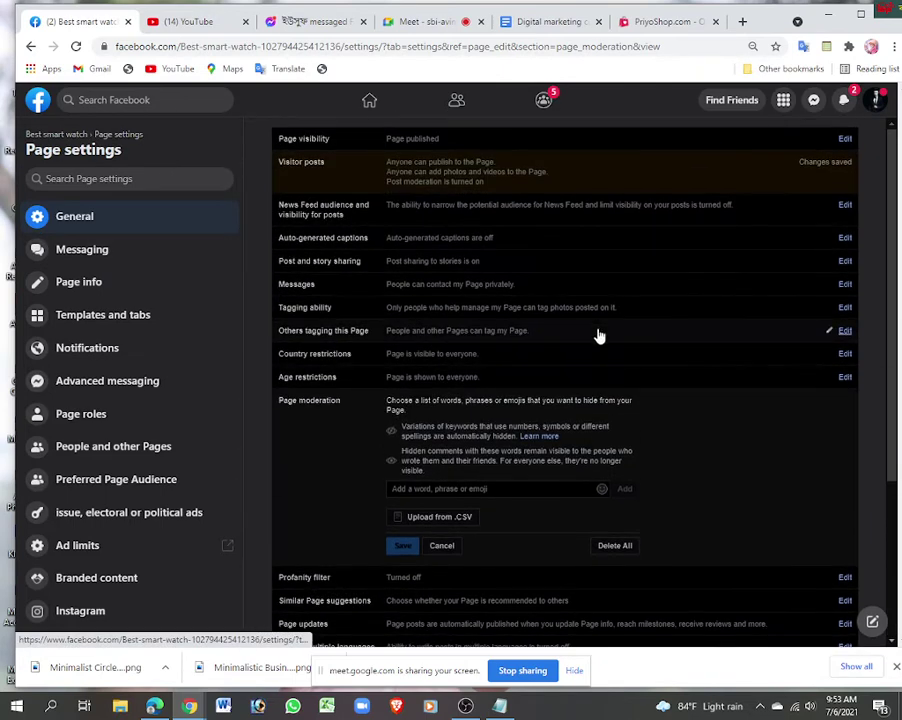
{"action": "scroll", "coordinate": [594, 332], "scroll_direction": "down", "scroll_amount": 3}
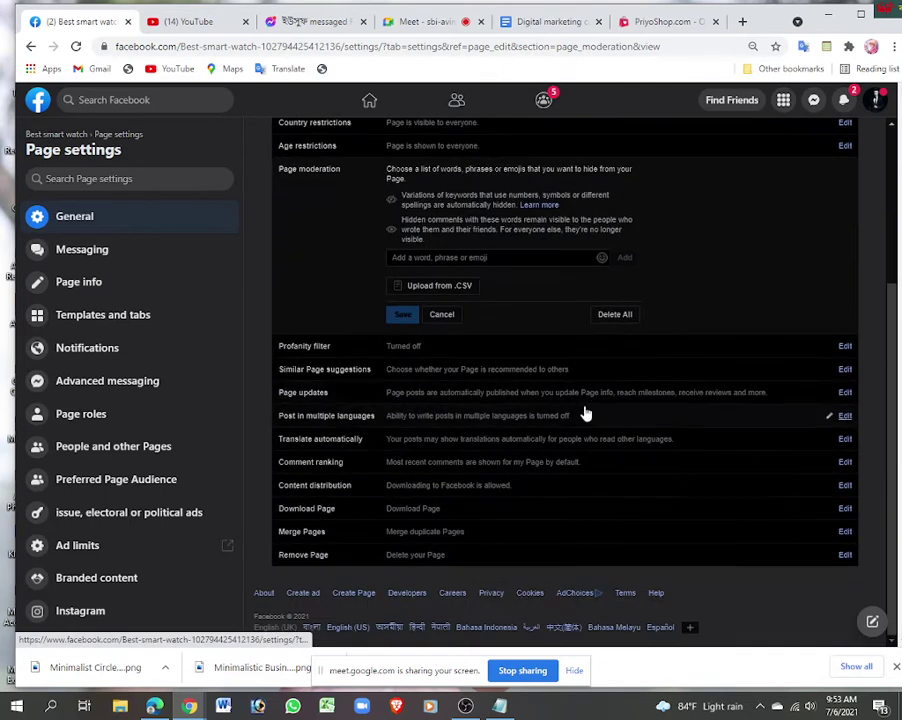
{"action": "left_click", "coordinate": [113, 258]}
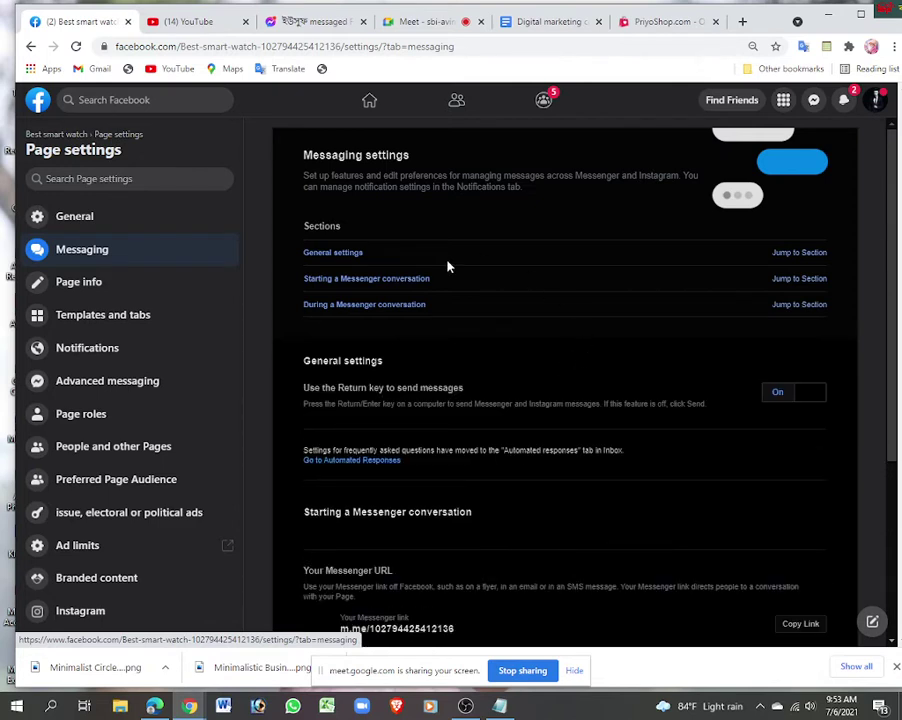
{"action": "scroll", "coordinate": [493, 356], "scroll_direction": "down", "scroll_amount": 2}
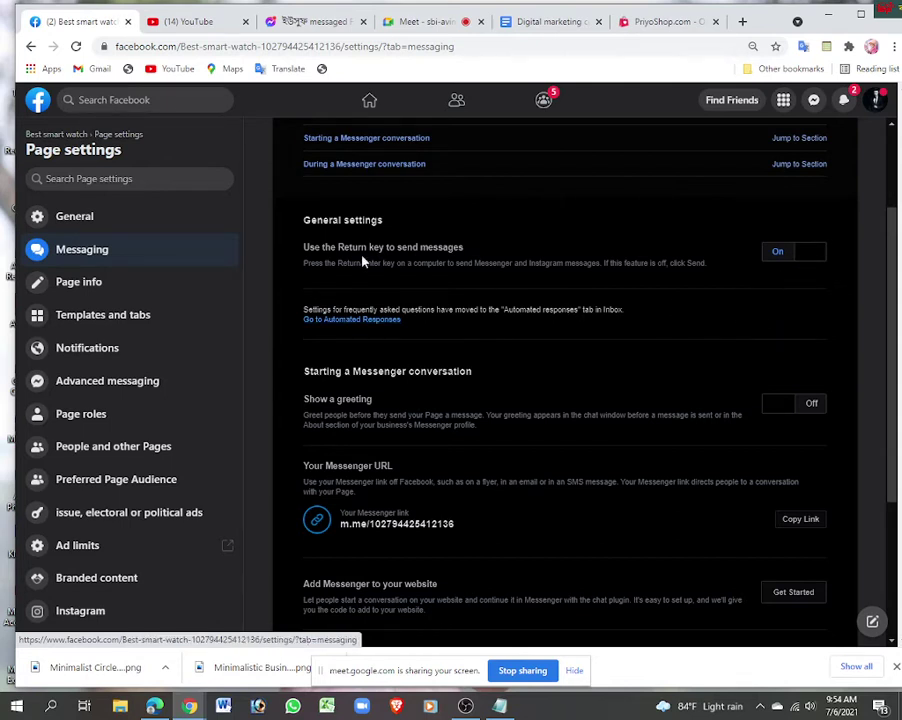
{"action": "scroll", "coordinate": [775, 240], "scroll_direction": "down", "scroll_amount": 3}
{"action": "scroll", "coordinate": [775, 240], "scroll_direction": "up", "scroll_amount": 2}
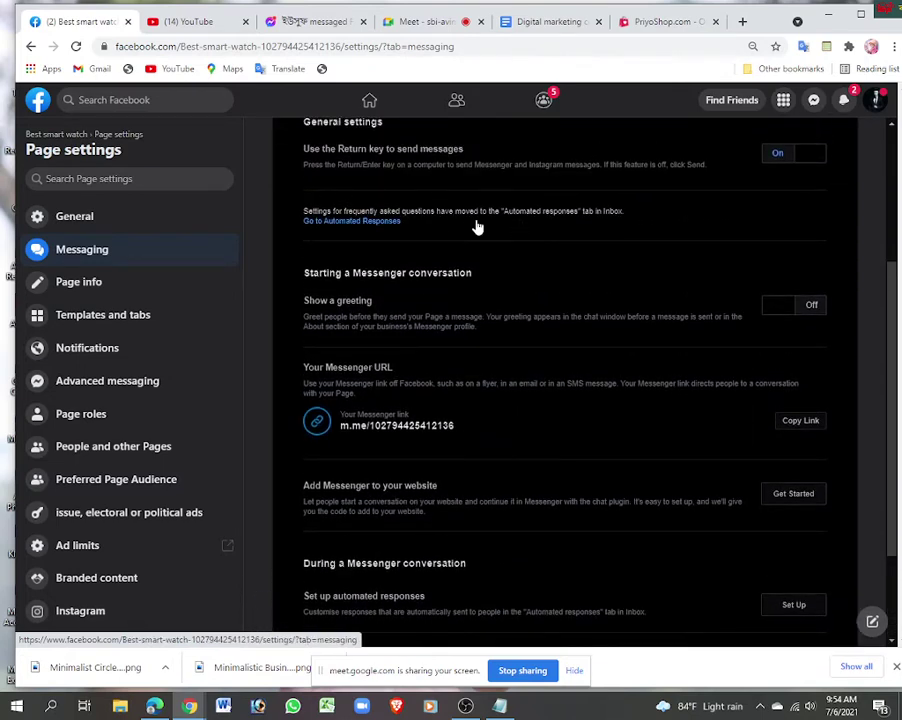
{"action": "scroll", "coordinate": [716, 238], "scroll_direction": "down", "scroll_amount": 1}
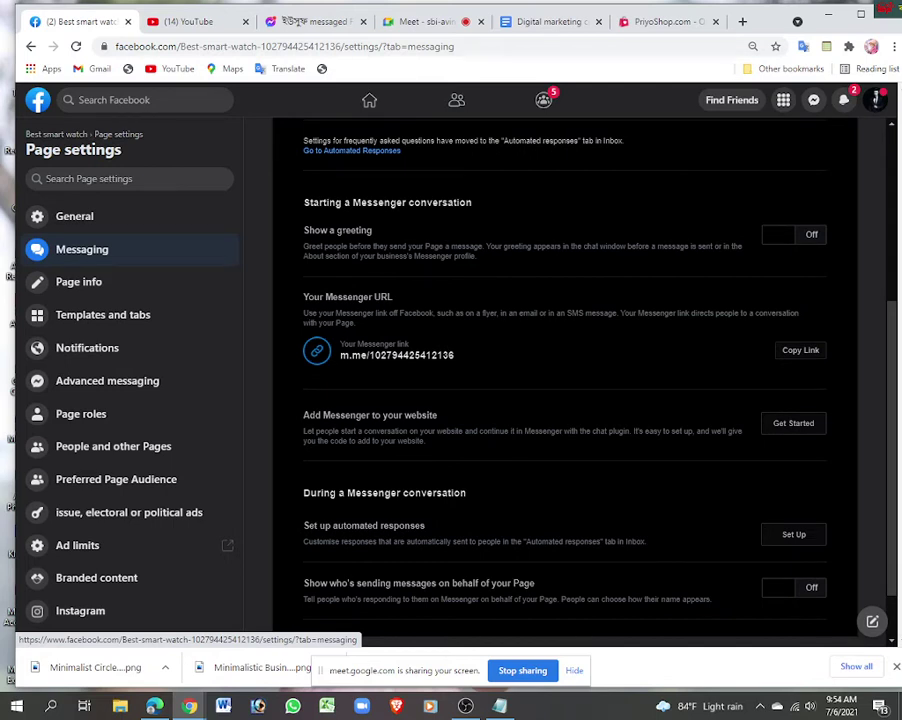
{"action": "left_click", "coordinate": [801, 238]}
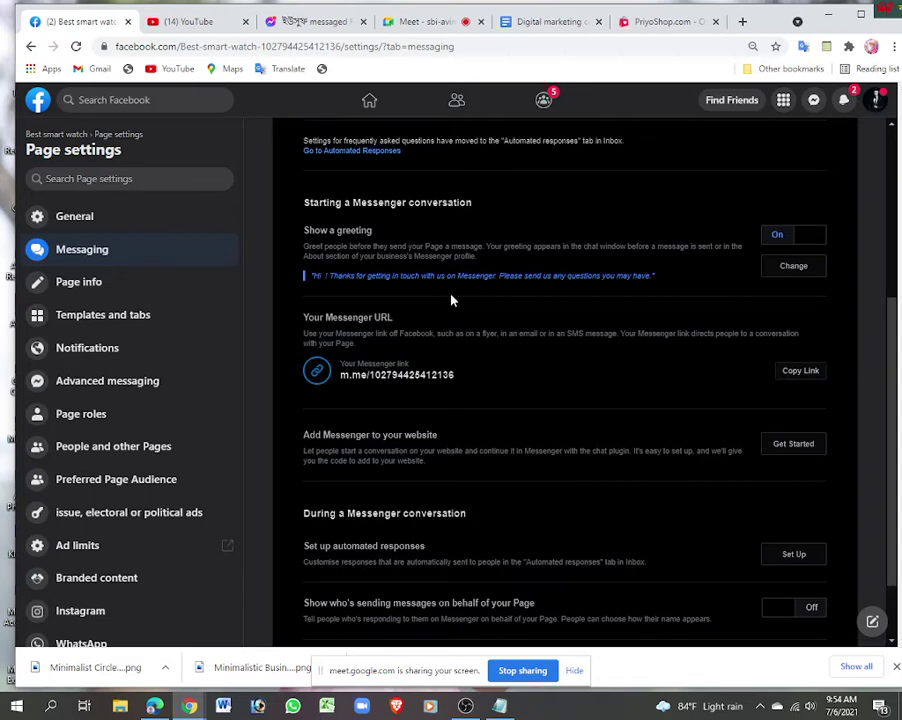
{"action": "scroll", "coordinate": [368, 231], "scroll_direction": "up", "scroll_amount": 3}
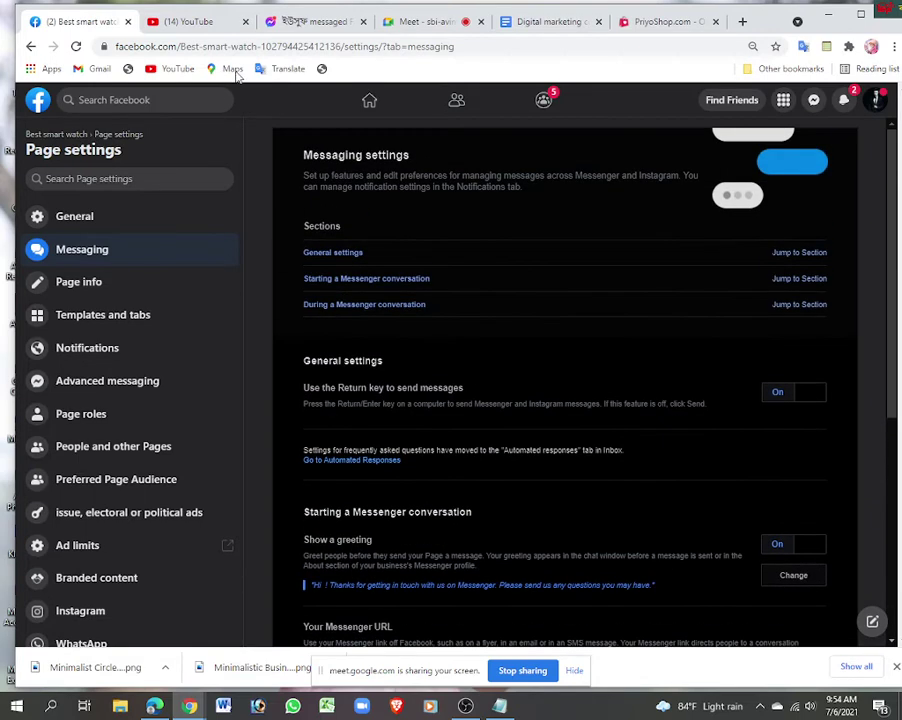
Copy the Messaging settings page URL from the address bar
{"action": "left_click", "coordinate": [236, 46]}
{"action": "right_click", "coordinate": [236, 46]}
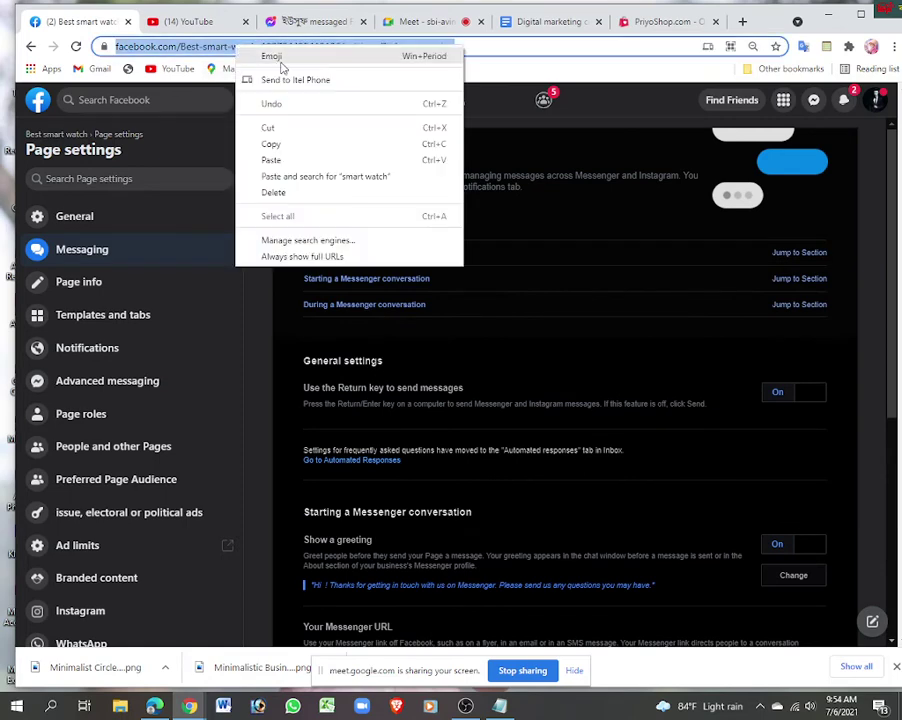
{"action": "left_click", "coordinate": [290, 149]}
Post the copied settings link in the Google Meet chat, then return to Facebook
{"action": "left_click", "coordinate": [425, 21]}
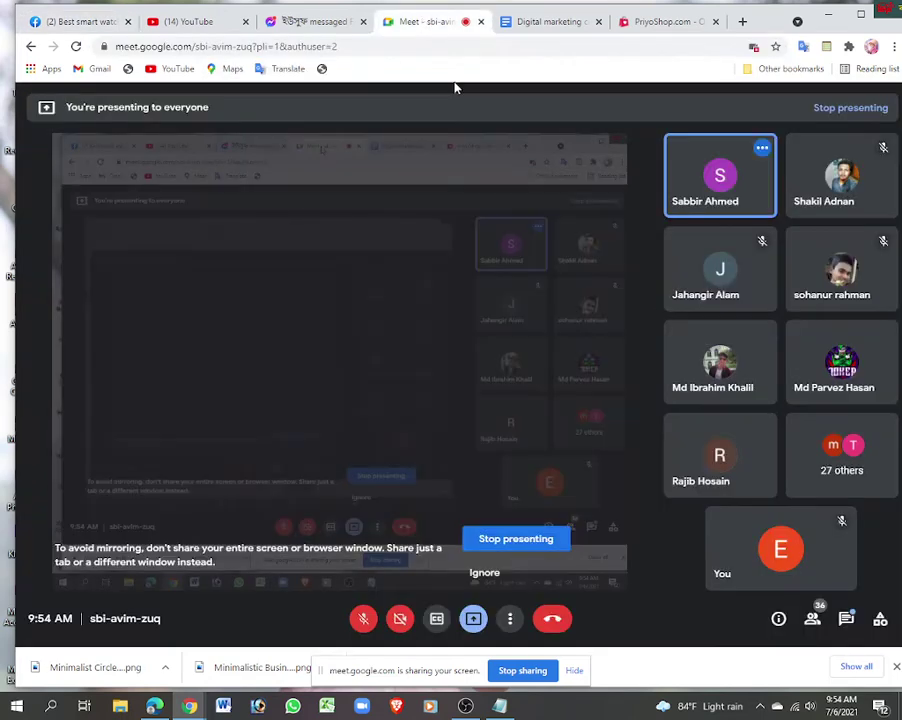
{"action": "mouse_move", "coordinate": [698, 486]}
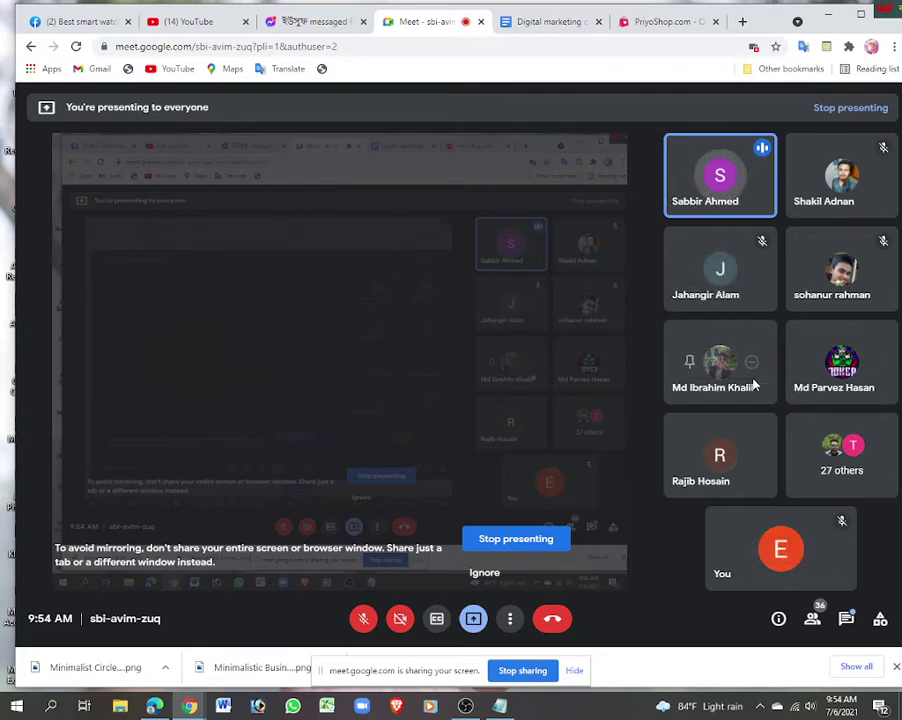
{"action": "left_click", "coordinate": [845, 619]}
{"action": "left_click", "coordinate": [712, 563]}
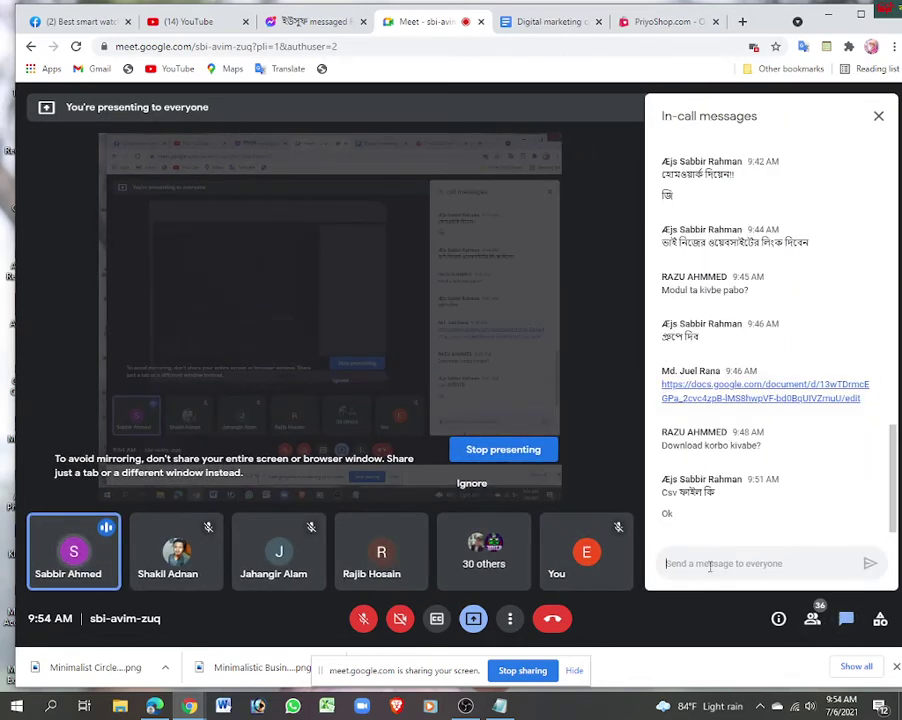
{"action": "key", "text": "ctrl+v"}
{"action": "key", "text": "Return"}
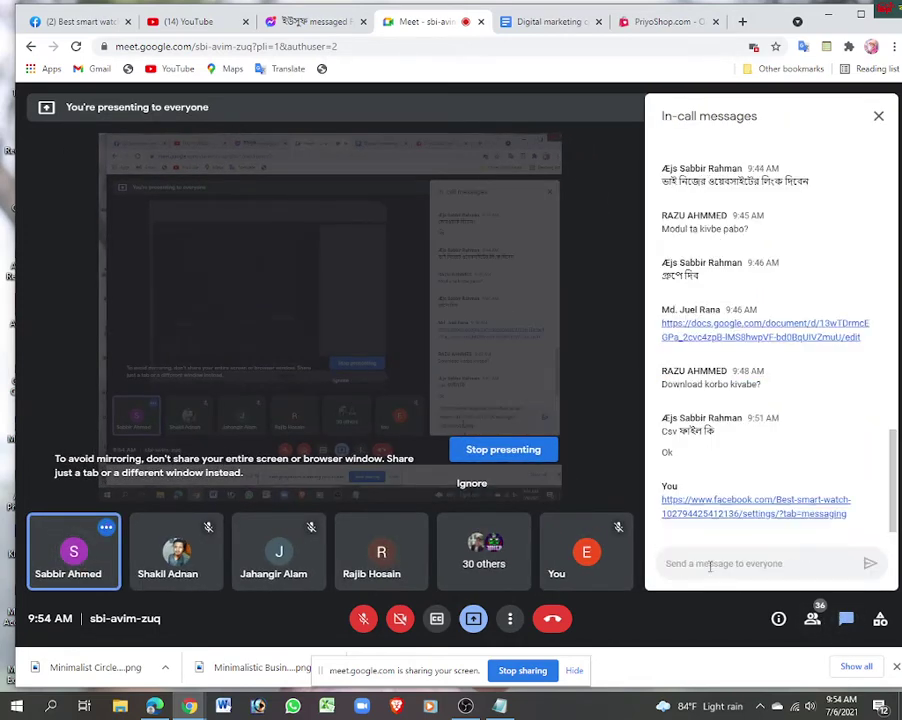
{"action": "left_click", "coordinate": [78, 22]}
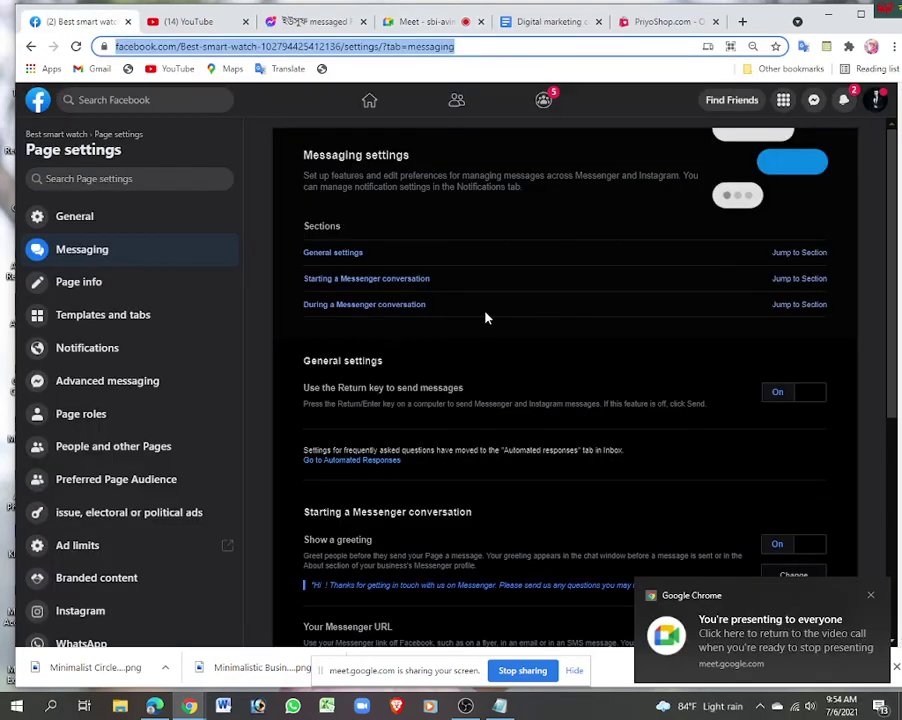
Load the shared settings link in a new tab of the other browser window, then go to News Feed
{"action": "scroll", "coordinate": [475, 292], "scroll_direction": "down", "scroll_amount": 2}
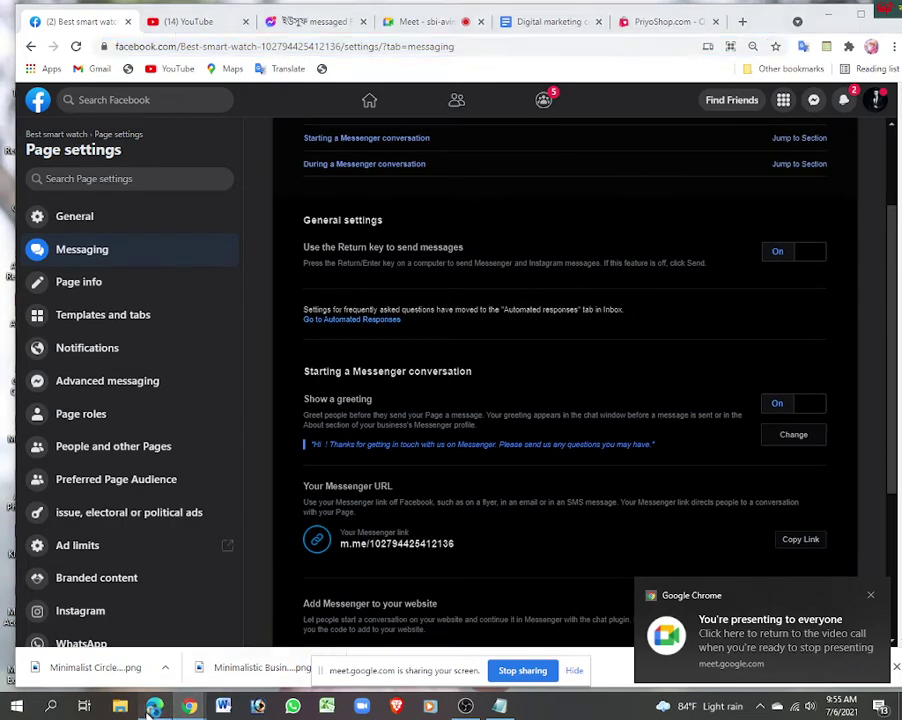
{"action": "key", "text": "alt+Tab"}
{"action": "left_click", "coordinate": [449, 135]}
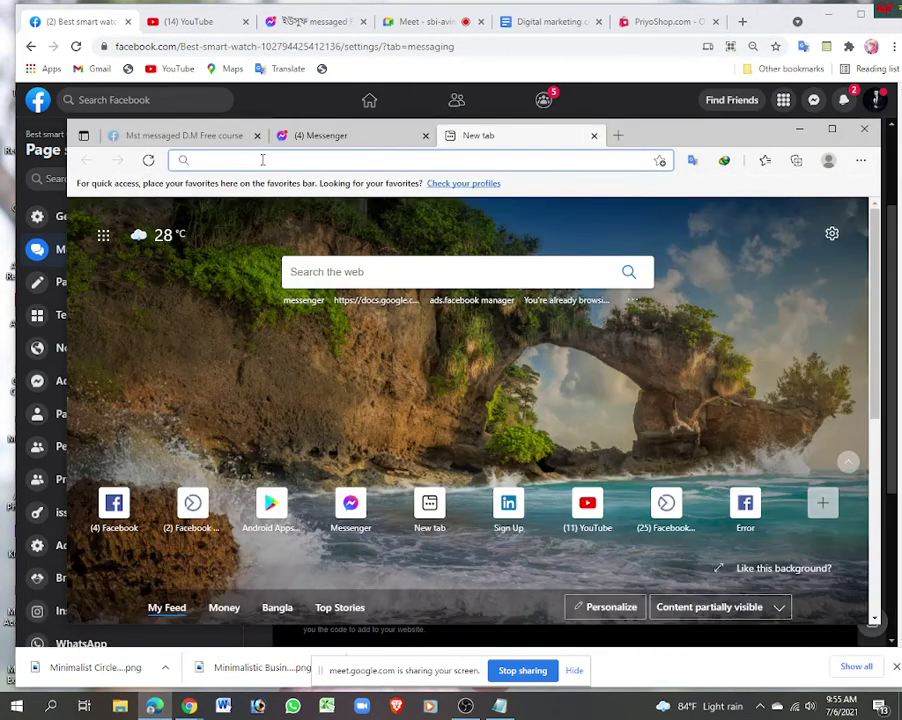
{"action": "left_click", "coordinate": [262, 160]}
{"action": "key", "text": "ctrl+v"}
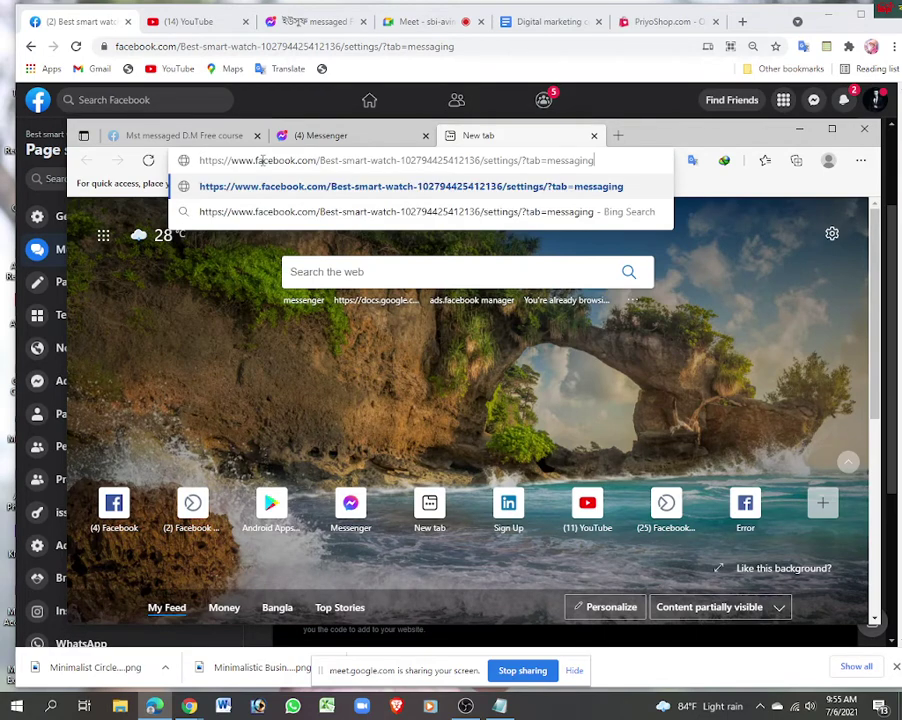
{"action": "key", "text": "Return"}
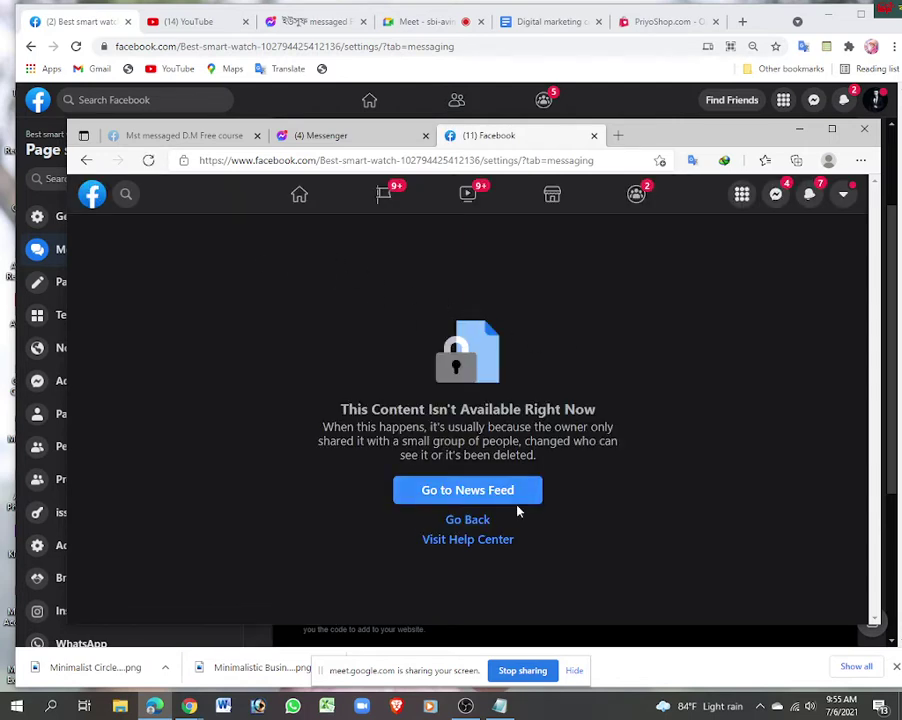
{"action": "left_click", "coordinate": [467, 491]}
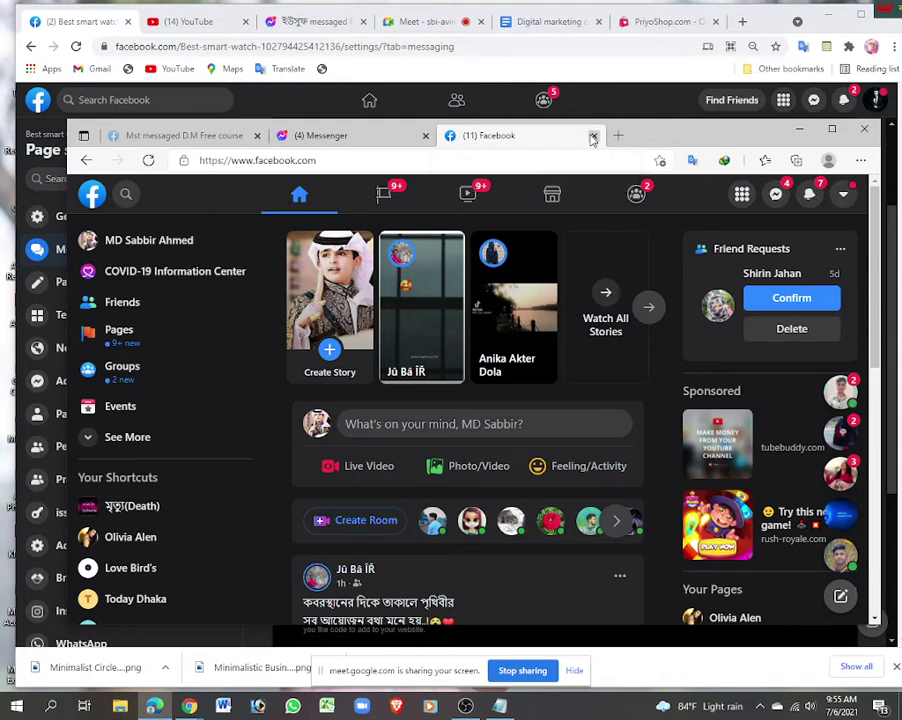
Close the extra Facebook tab and move the second browser window out of the way
{"action": "key", "text": "ctrl+w"}
{"action": "left_click", "coordinate": [799, 130]}
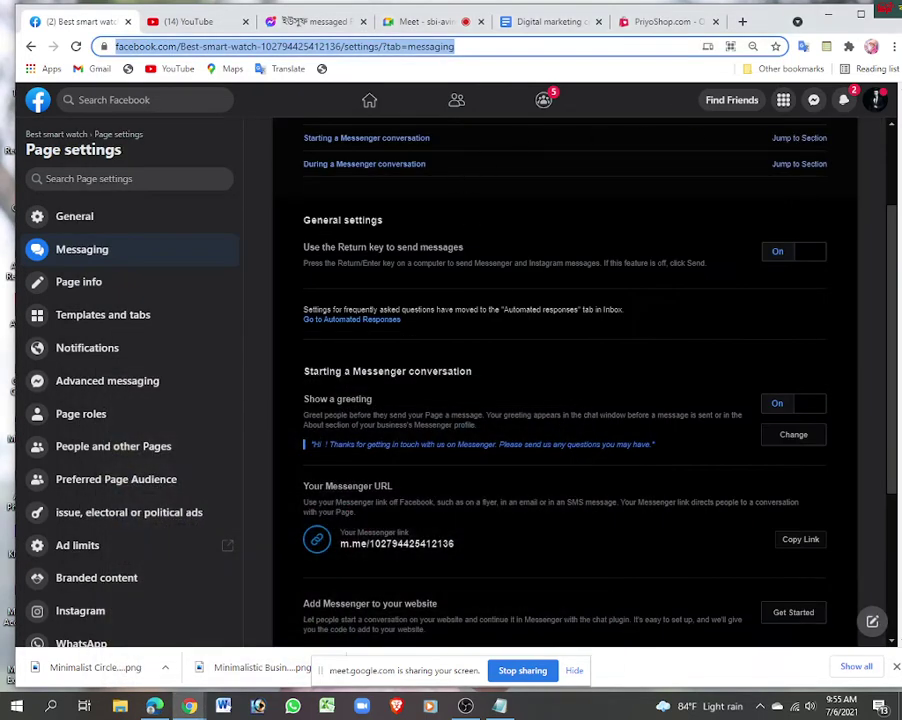
{"action": "scroll", "coordinate": [664, 418], "scroll_direction": "down", "scroll_amount": 2}
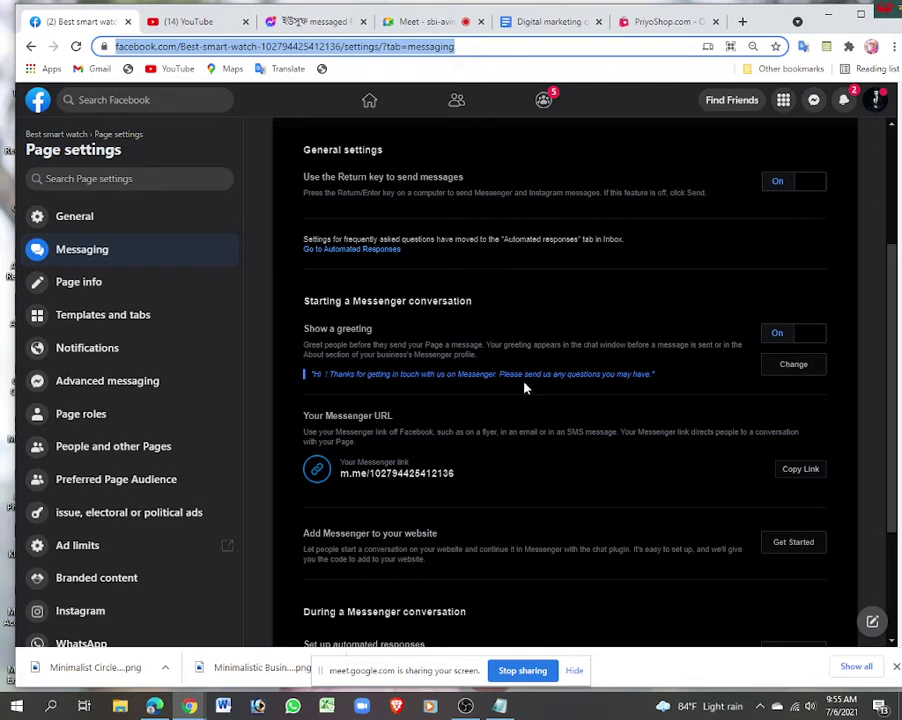
Review the Messenger greeting text in its editor and save it
{"action": "left_click", "coordinate": [779, 364]}
{"action": "scroll", "coordinate": [745, 410], "scroll_direction": "down", "scroll_amount": 2}
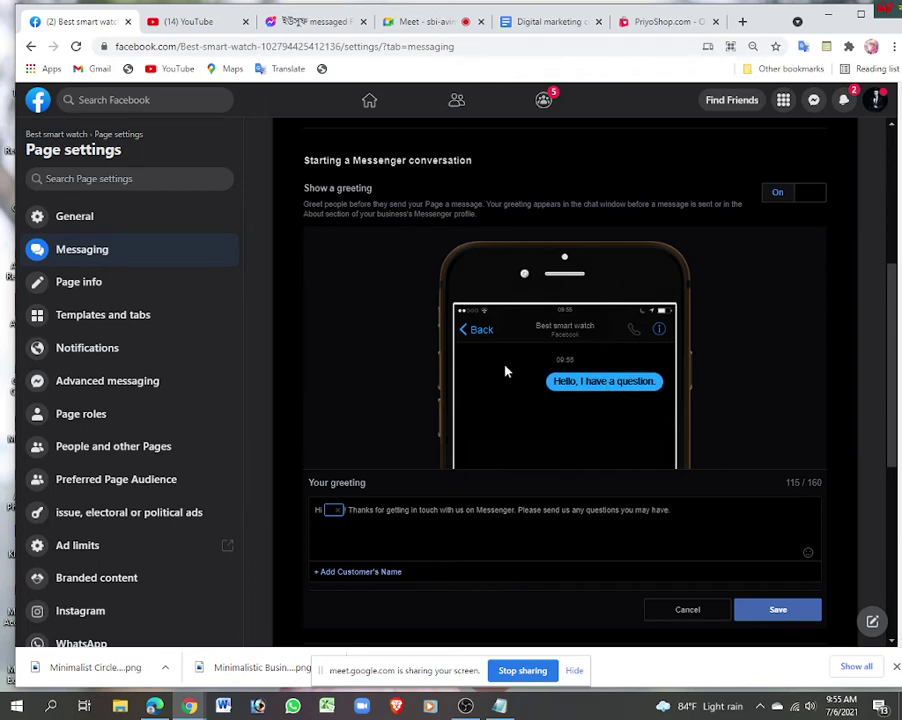
{"action": "scroll", "coordinate": [592, 384], "scroll_direction": "up", "scroll_amount": 2}
{"action": "scroll", "coordinate": [592, 384], "scroll_direction": "down", "scroll_amount": 3}
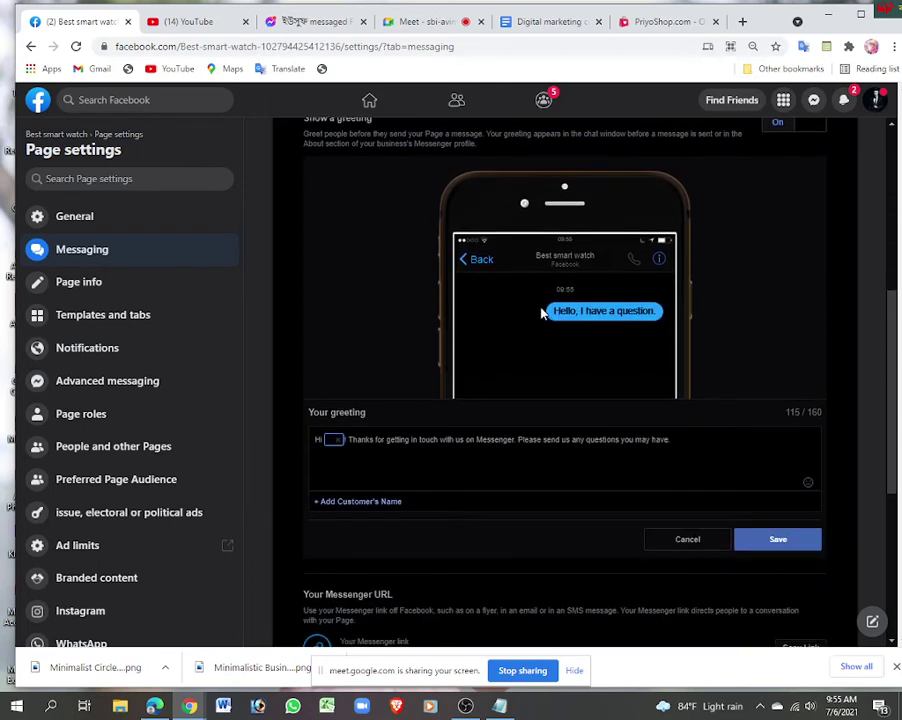
{"action": "scroll", "coordinate": [282, 402], "scroll_direction": "up", "scroll_amount": 3}
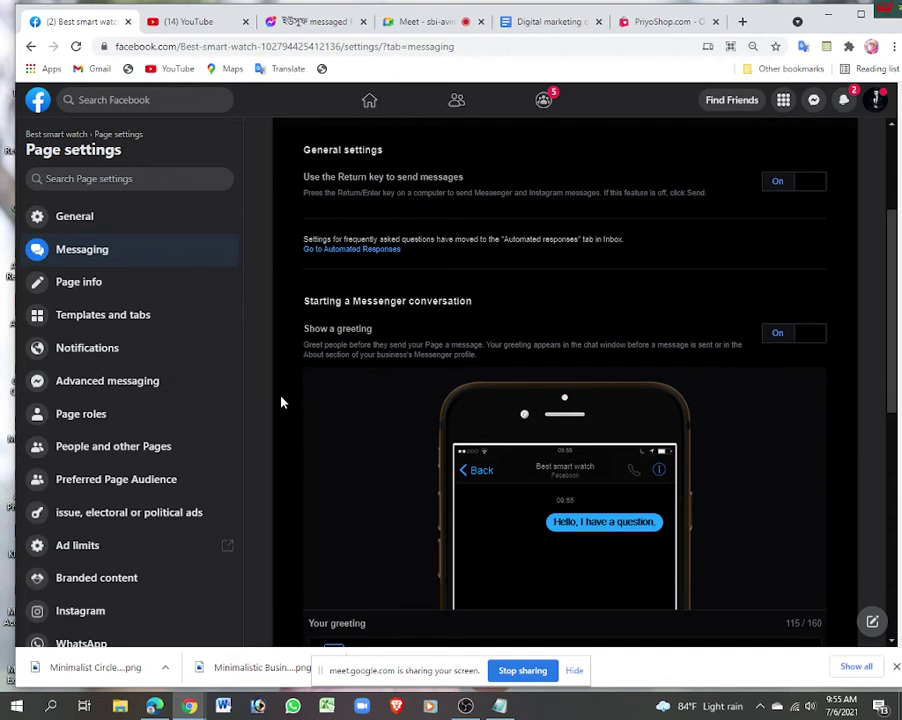
{"action": "scroll", "coordinate": [620, 333], "scroll_direction": "down", "scroll_amount": 3}
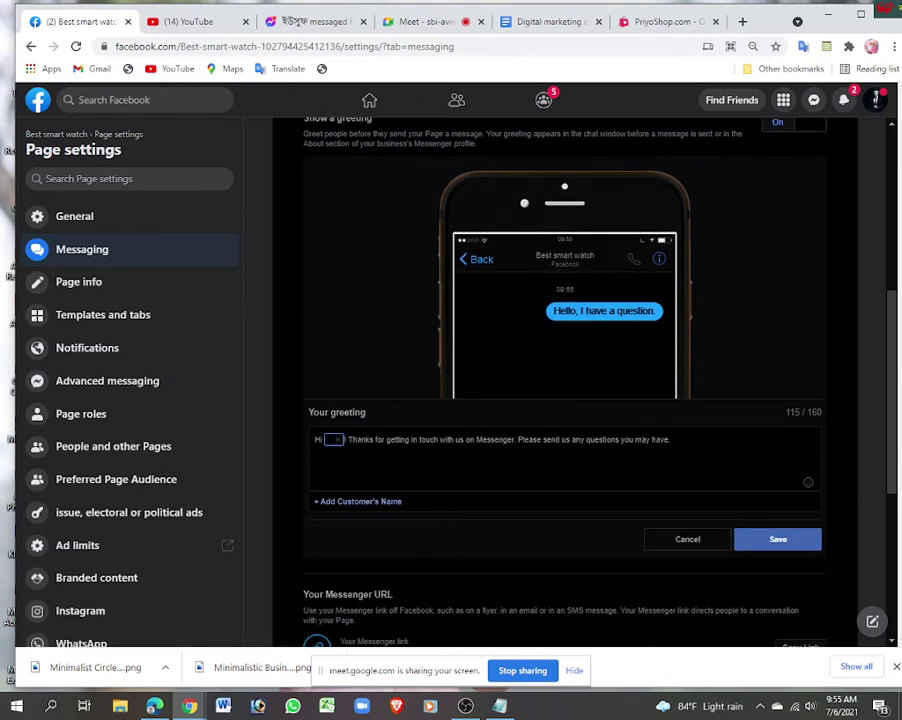
{"action": "left_click_drag", "start_coordinate": [669, 440], "coordinate": [444, 440]}
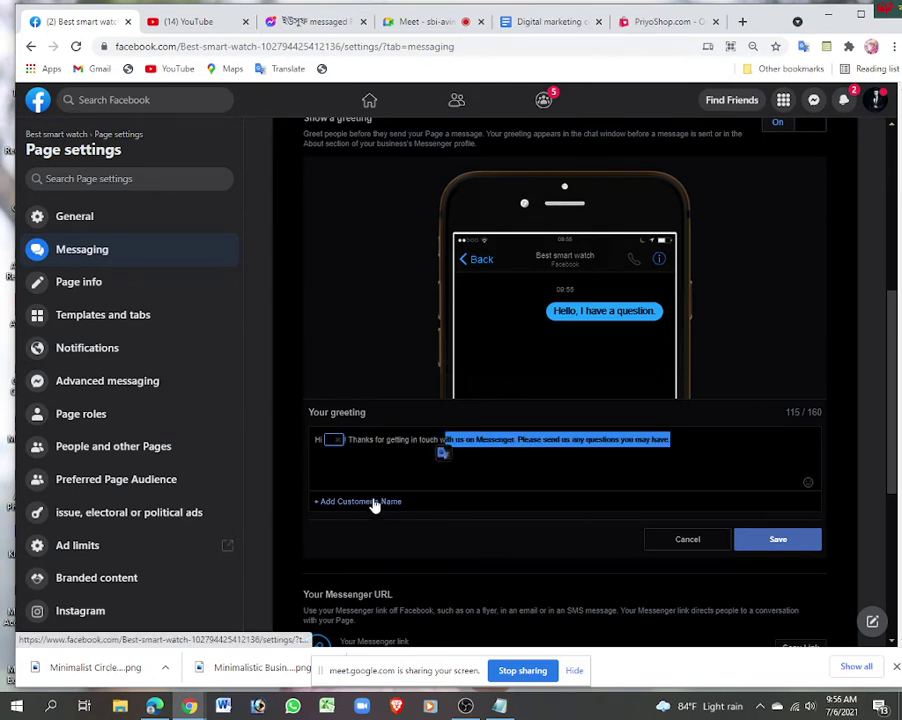
{"action": "scroll", "coordinate": [374, 505], "scroll_direction": "down", "scroll_amount": 2}
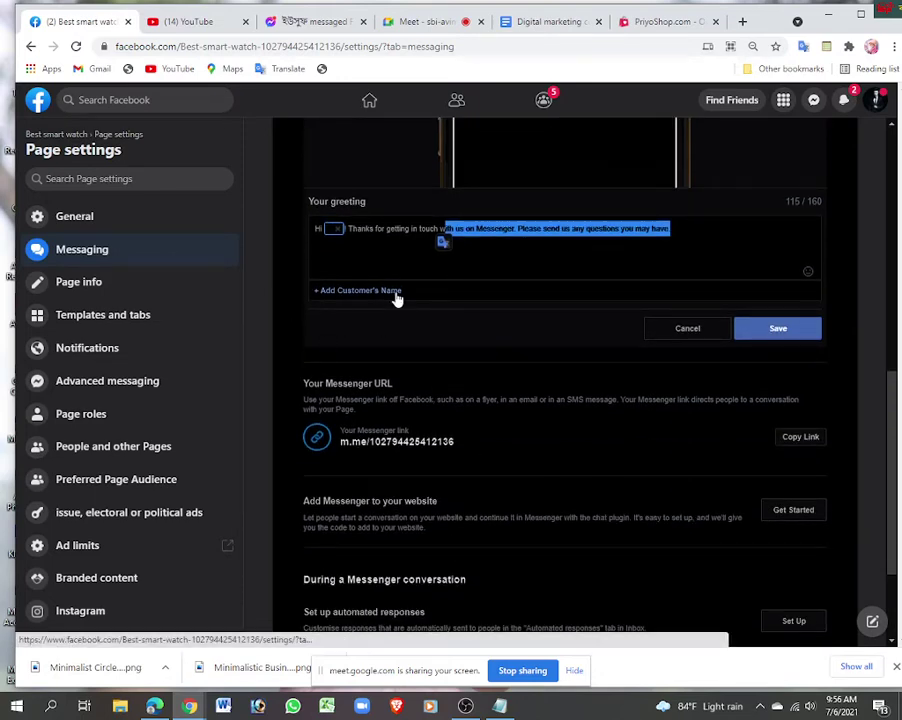
{"action": "left_click_drag", "start_coordinate": [650, 229], "coordinate": [689, 242]}
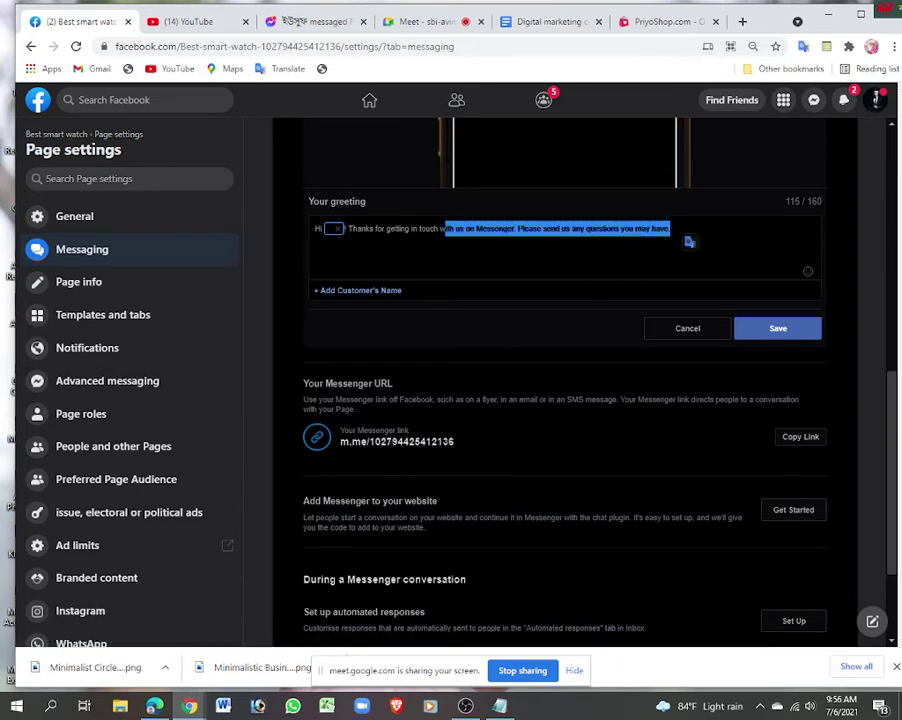
{"action": "left_click", "coordinate": [785, 334]}
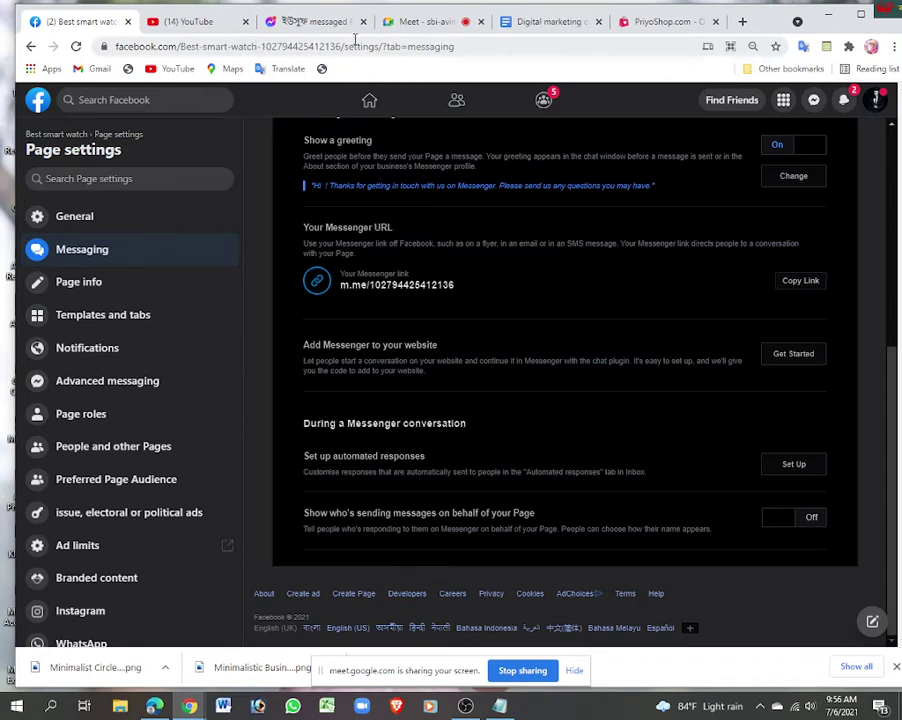
Copy the Best smart watch page URL and load it in a new tab of the second window
{"action": "left_click_drag", "start_coordinate": [340, 46], "coordinate": [120, 52]}
{"action": "right_click", "coordinate": [138, 47]}
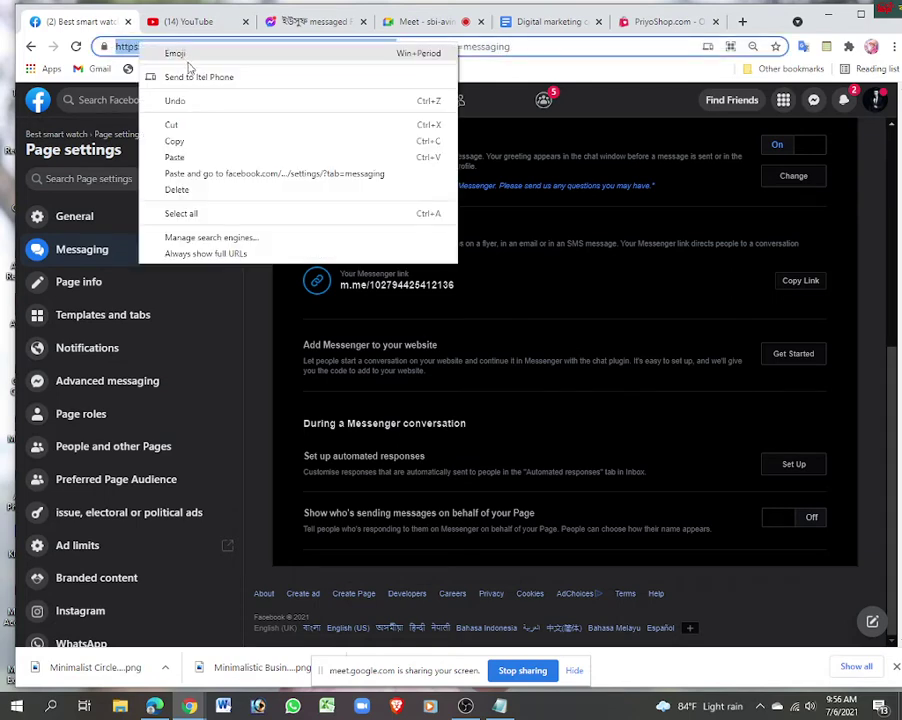
{"action": "left_click", "coordinate": [197, 145]}
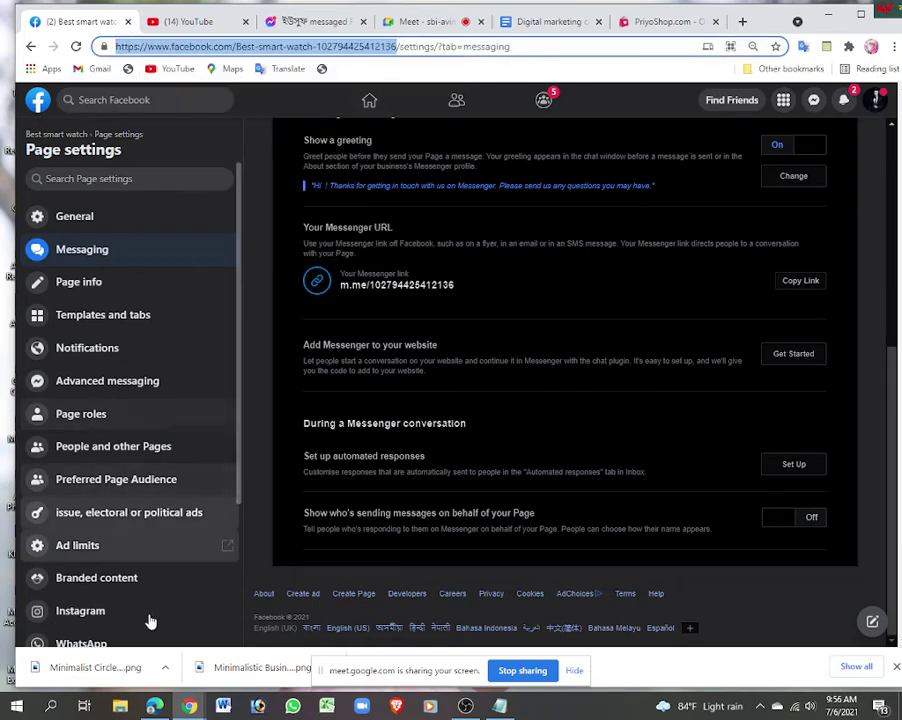
{"action": "left_click", "coordinate": [154, 706]}
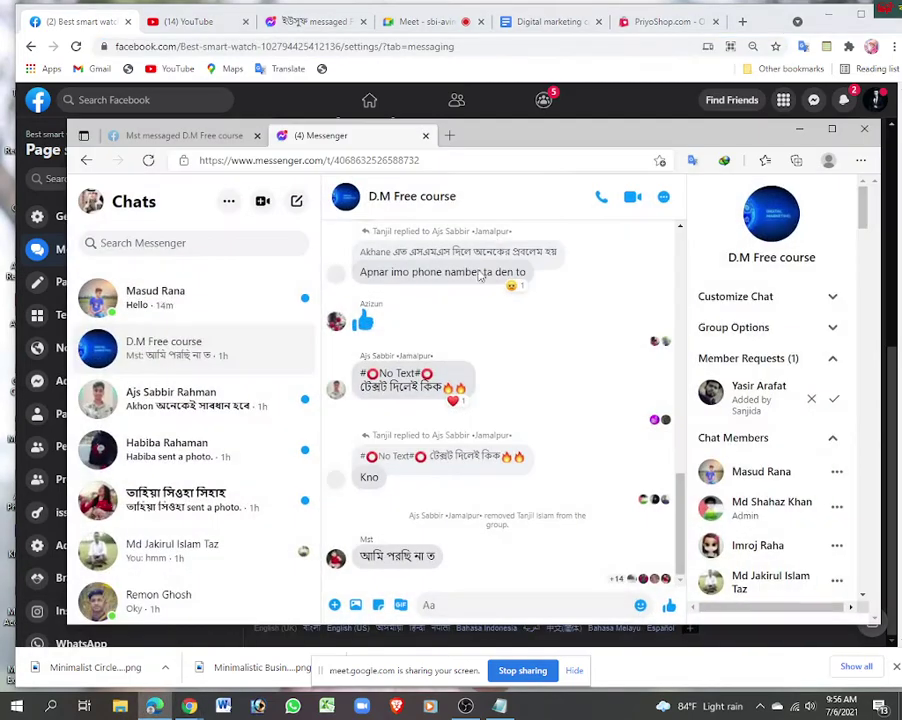
{"action": "left_click", "coordinate": [449, 135]}
{"action": "left_click", "coordinate": [399, 160]}
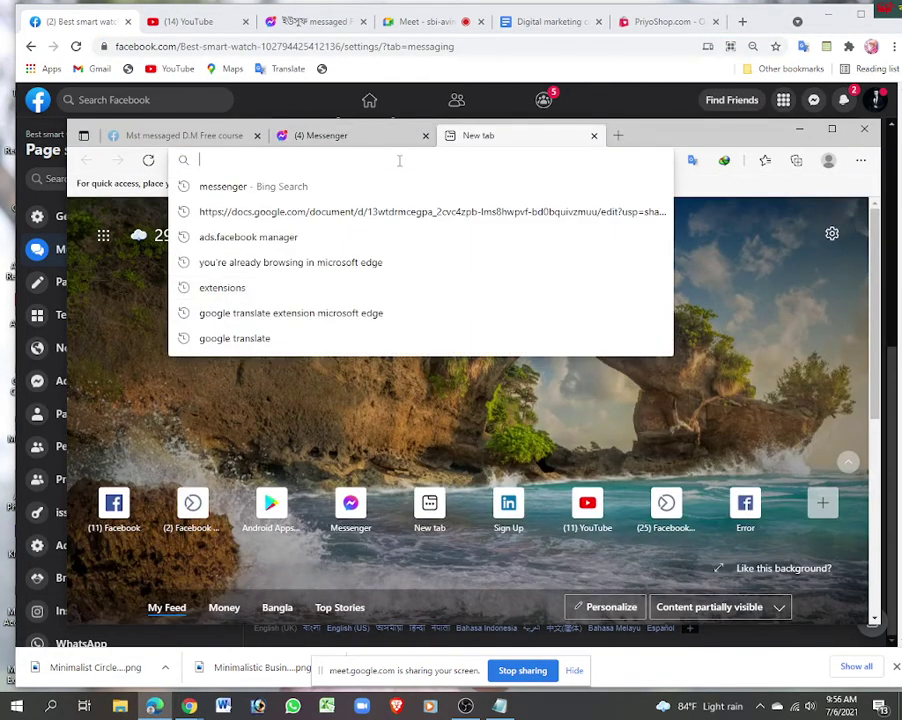
{"action": "key", "text": "ctrl+v"}
{"action": "key", "text": "Return"}
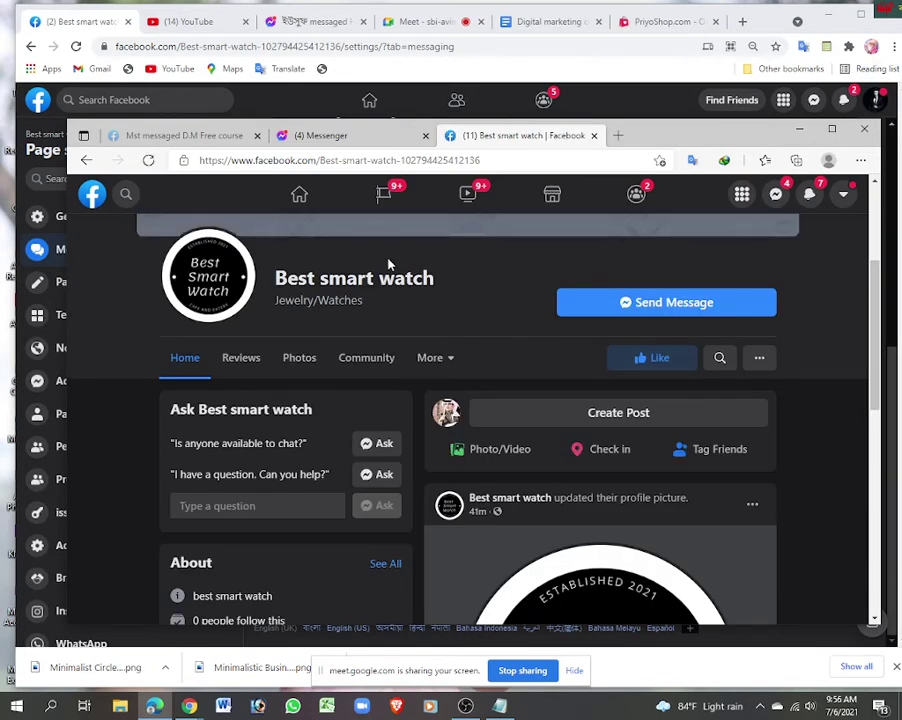
Start a Messenger chat with the page, send the suggested question, then close the chat
{"action": "left_click", "coordinate": [647, 303]}
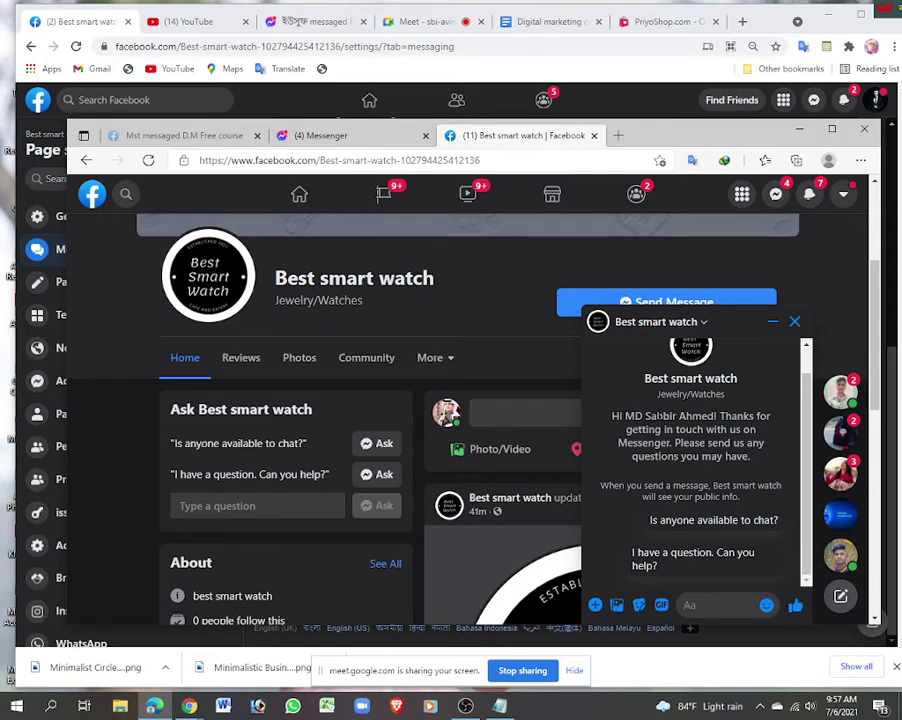
{"action": "left_click", "coordinate": [687, 605]}
{"action": "left_click", "coordinate": [55, 21]}
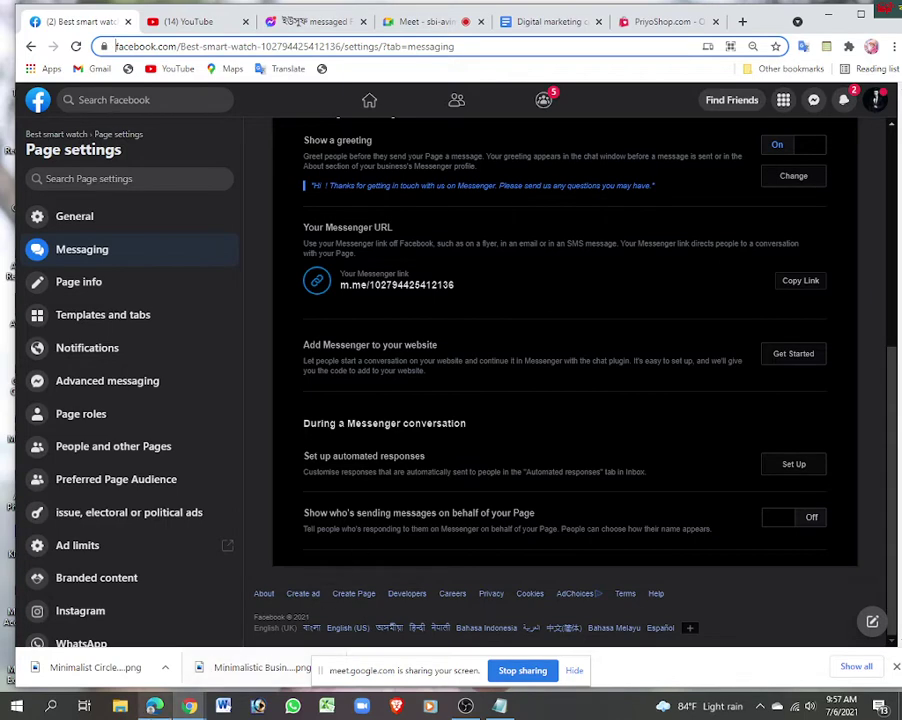
{"action": "left_click", "coordinate": [154, 708]}
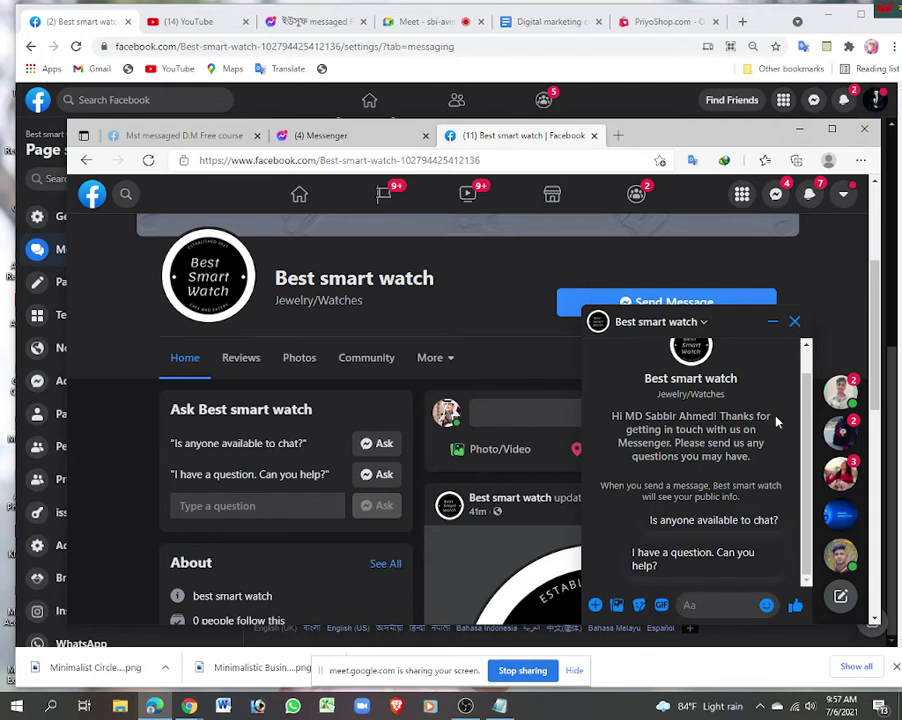
{"action": "left_click", "coordinate": [741, 556]}
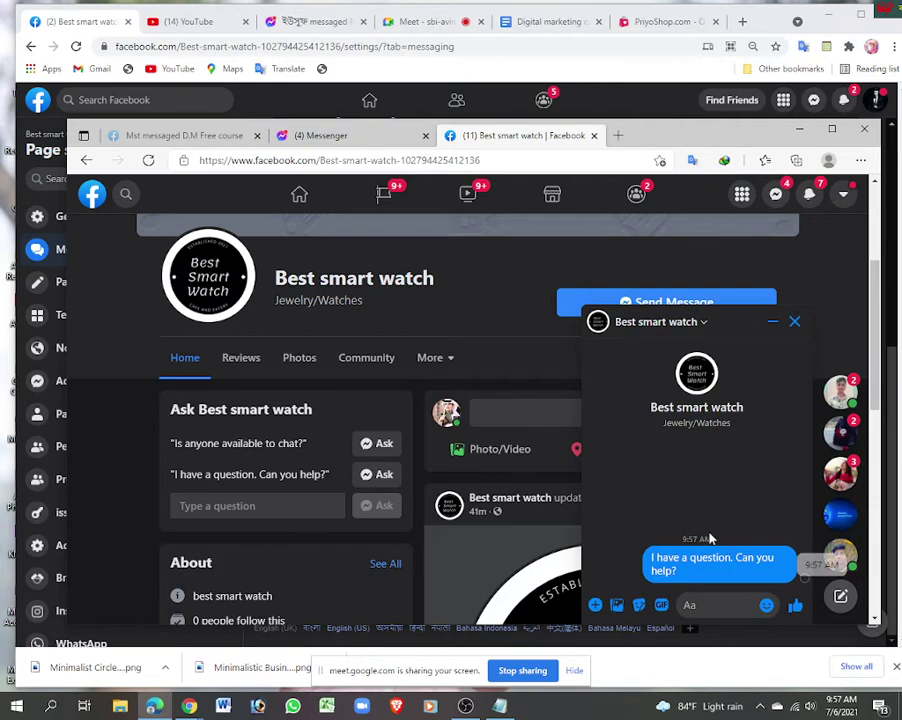
{"action": "left_click", "coordinate": [794, 322]}
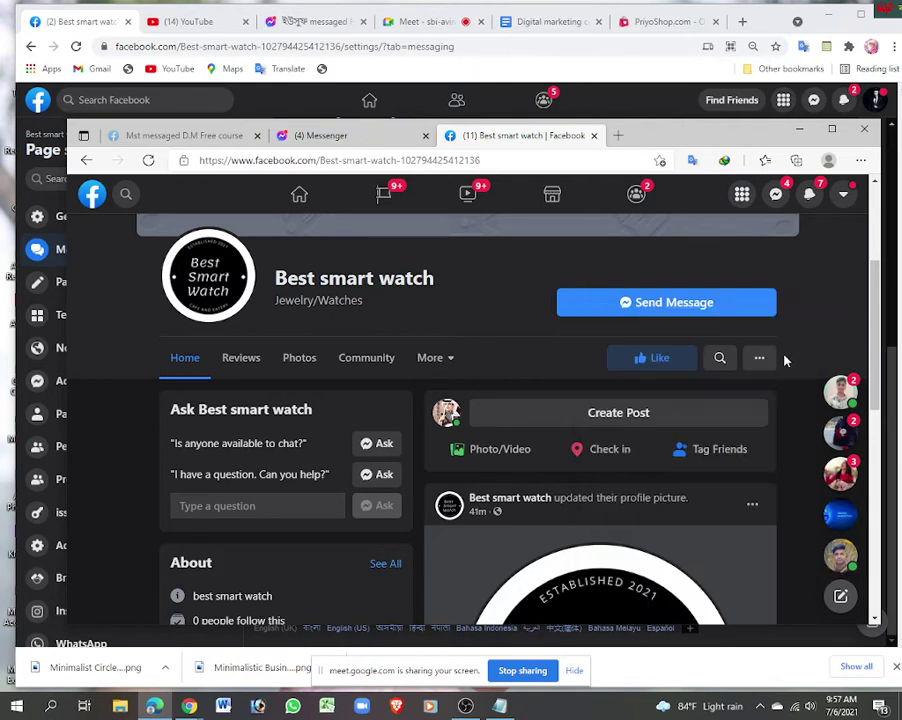
{"action": "left_click", "coordinate": [800, 129]}
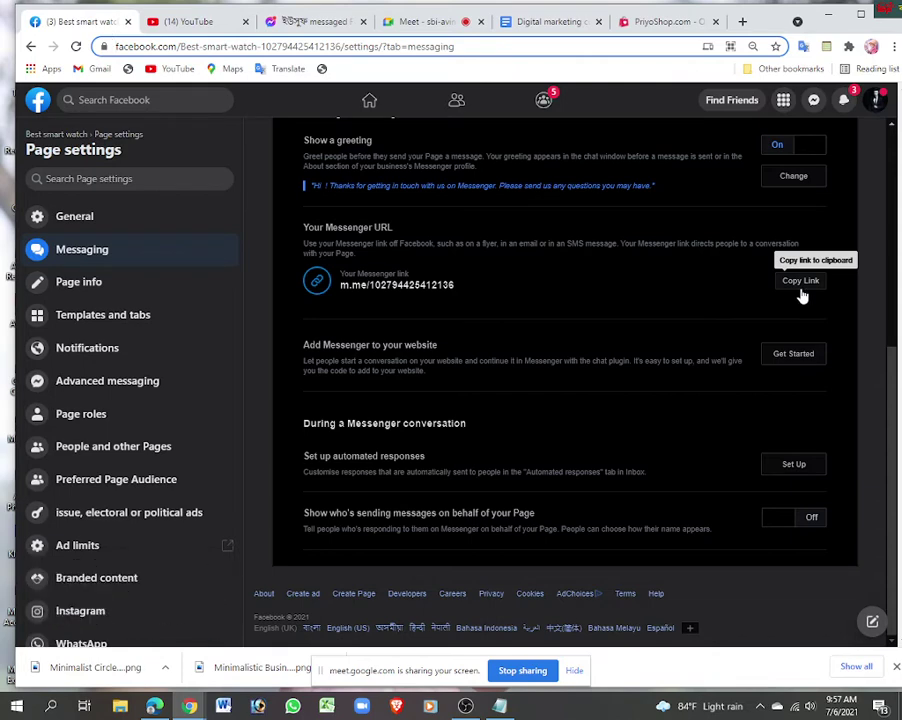
Copy the page's Messenger link and start the Add Messenger to your website setup
{"action": "left_click", "coordinate": [804, 282]}
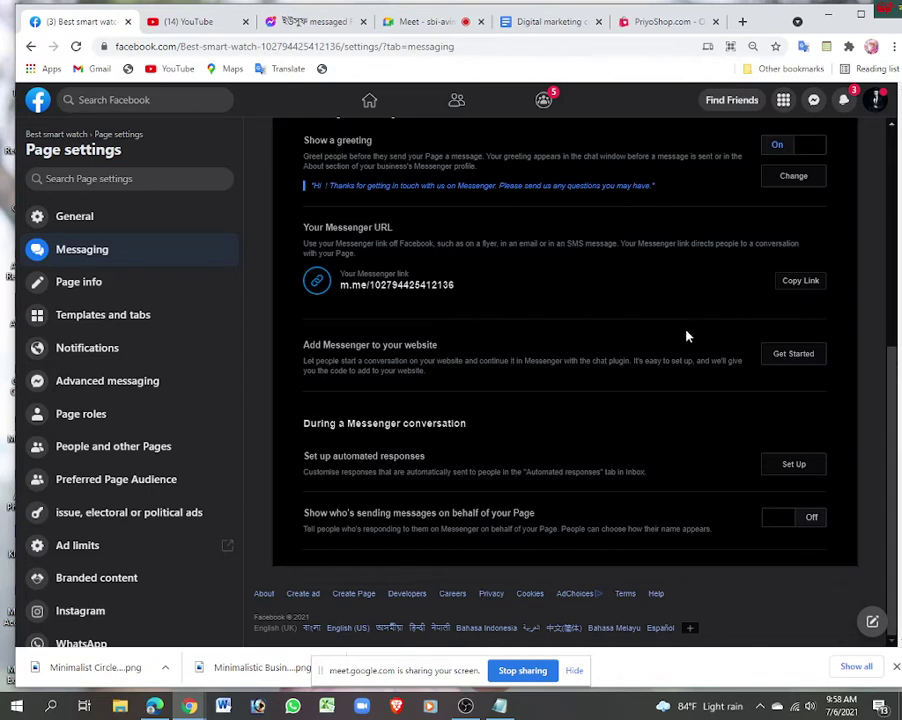
{"action": "left_click", "coordinate": [799, 357]}
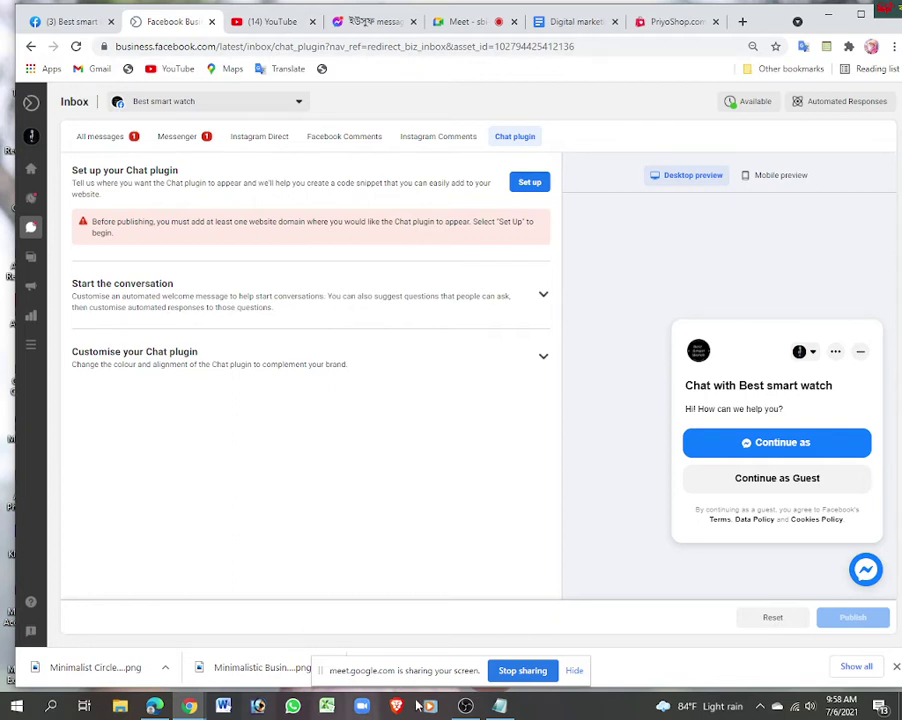
Set up the chat plugin with English (US) as its language and continue to the website domain step
{"action": "left_click", "coordinate": [465, 706]}
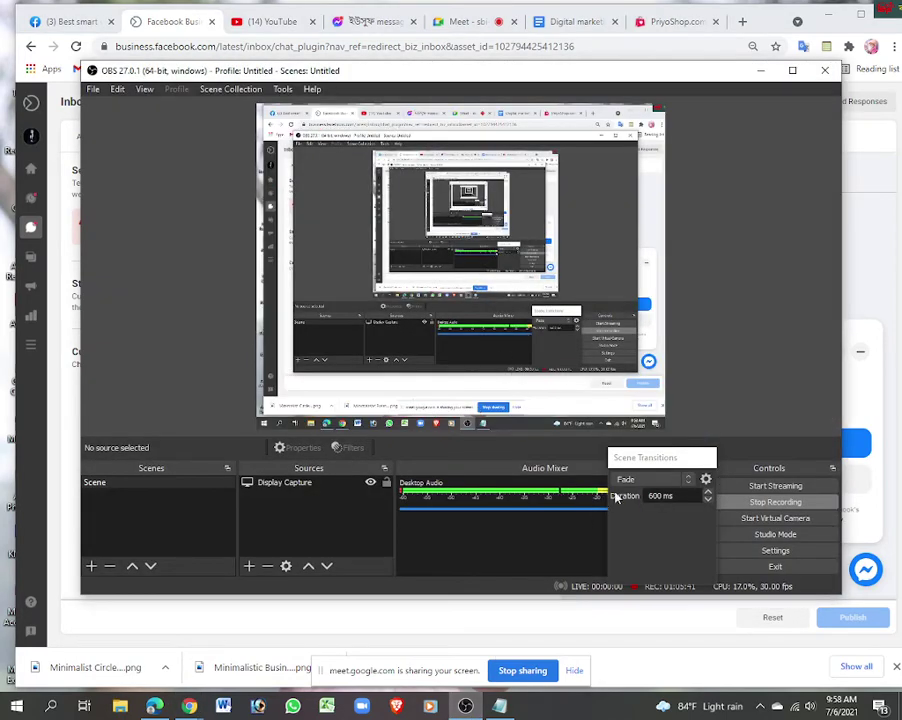
{"action": "left_click", "coordinate": [760, 70]}
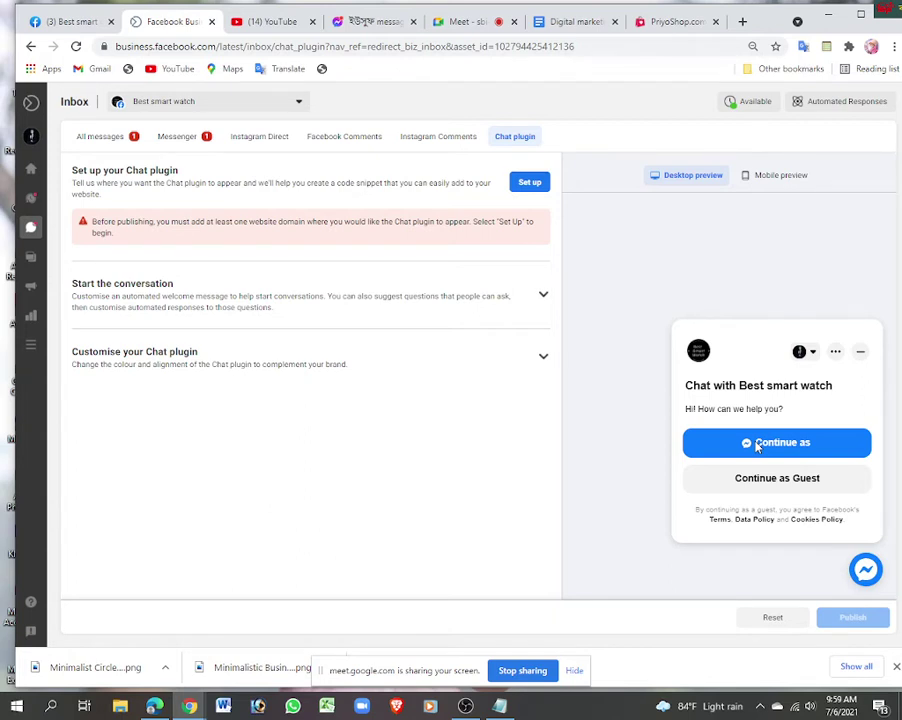
{"action": "left_click", "coordinate": [529, 185]}
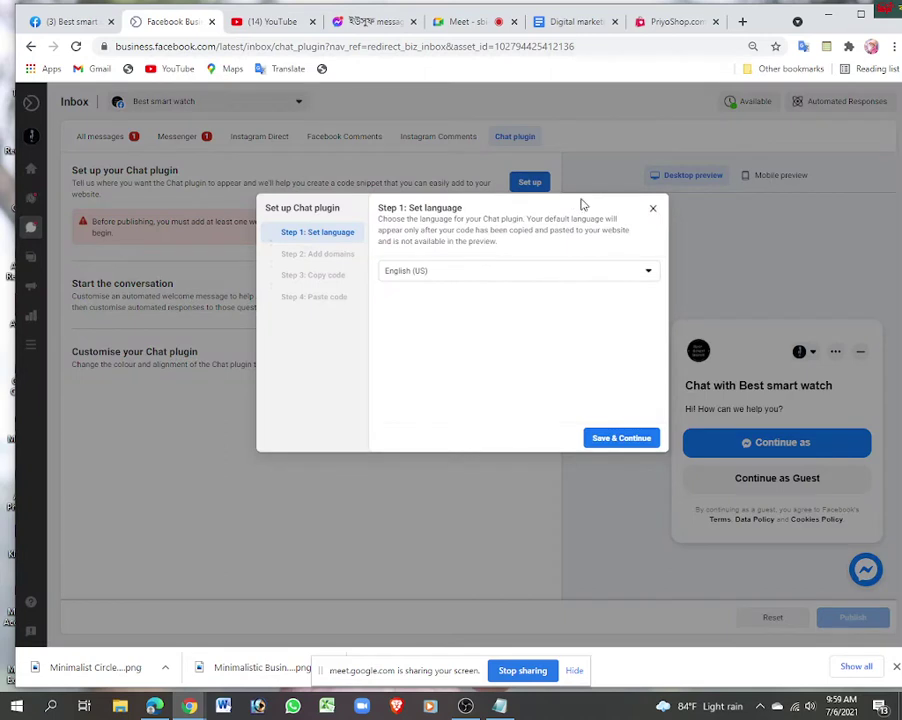
{"action": "left_click", "coordinate": [441, 275]}
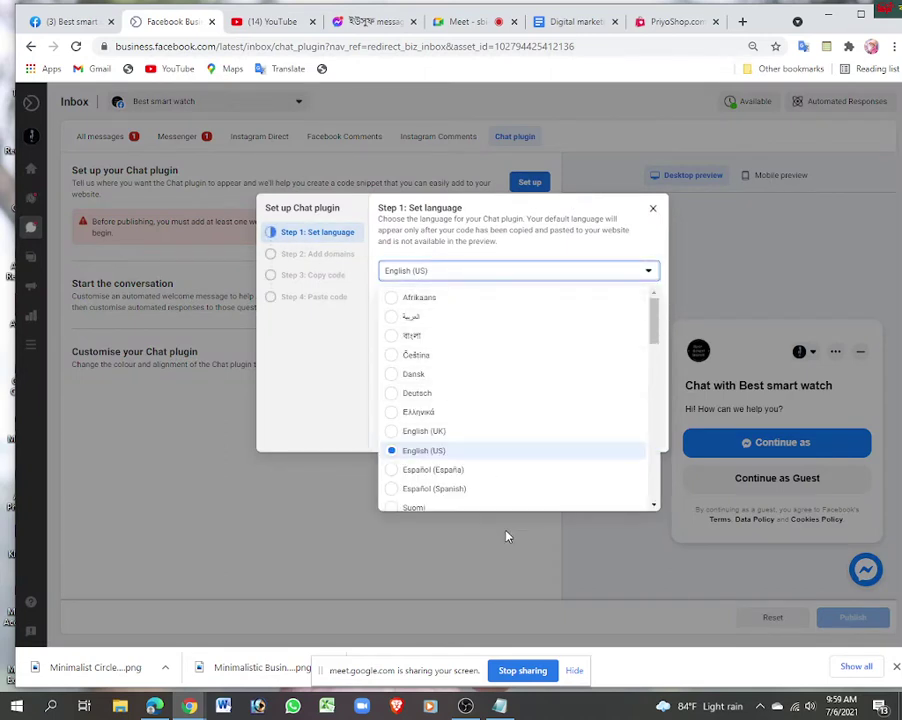
{"action": "left_click", "coordinate": [449, 451]}
{"action": "left_click", "coordinate": [628, 437]}
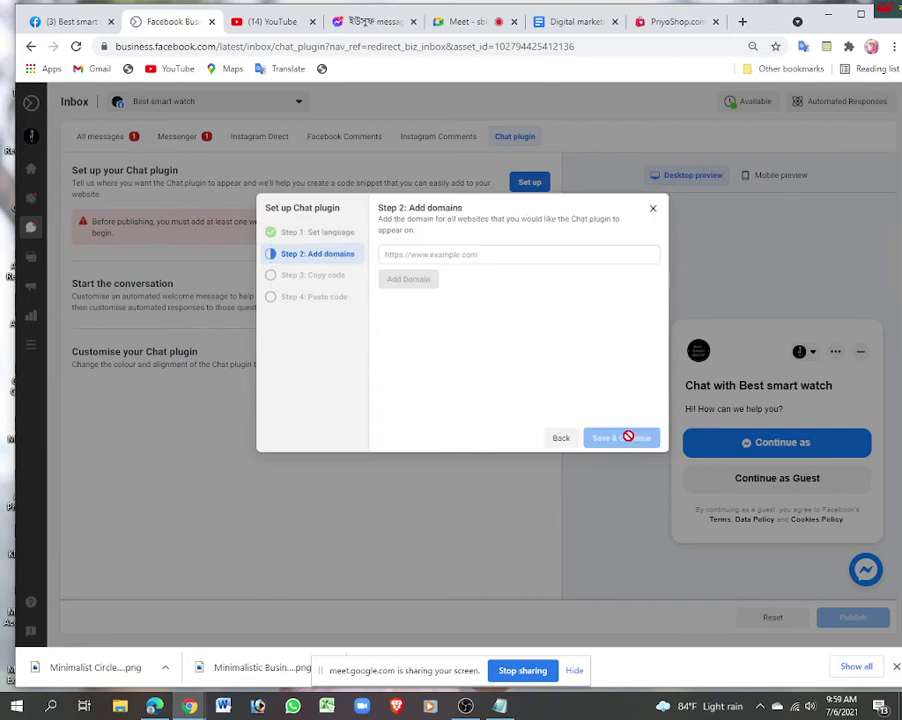
{"action": "left_click", "coordinate": [488, 254]}
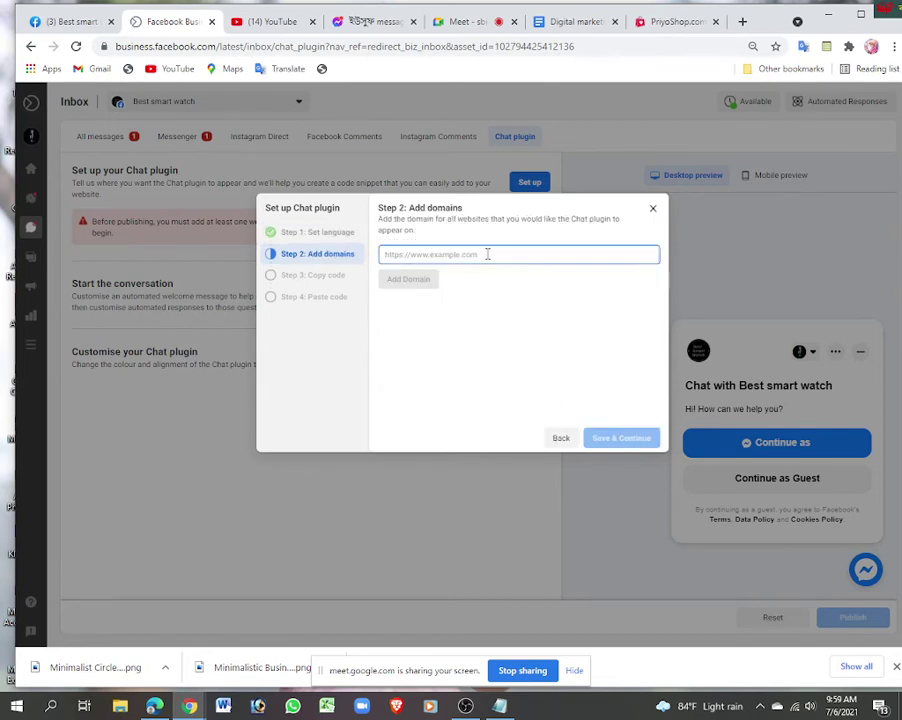
Stop presenting in the Google Meet call
{"action": "left_click", "coordinate": [453, 25]}
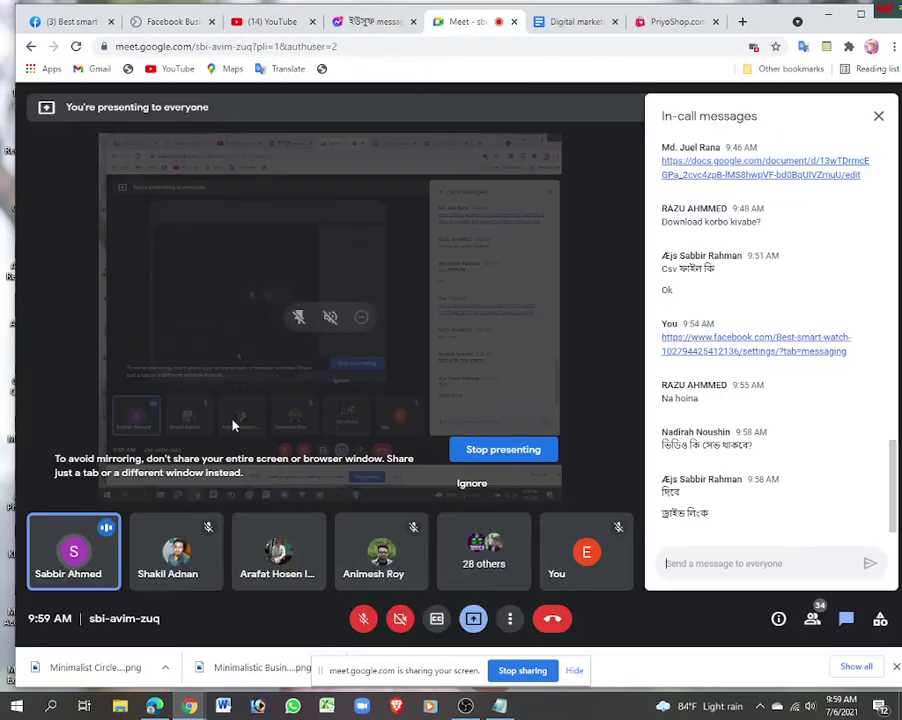
{"action": "left_click", "coordinate": [473, 618]}
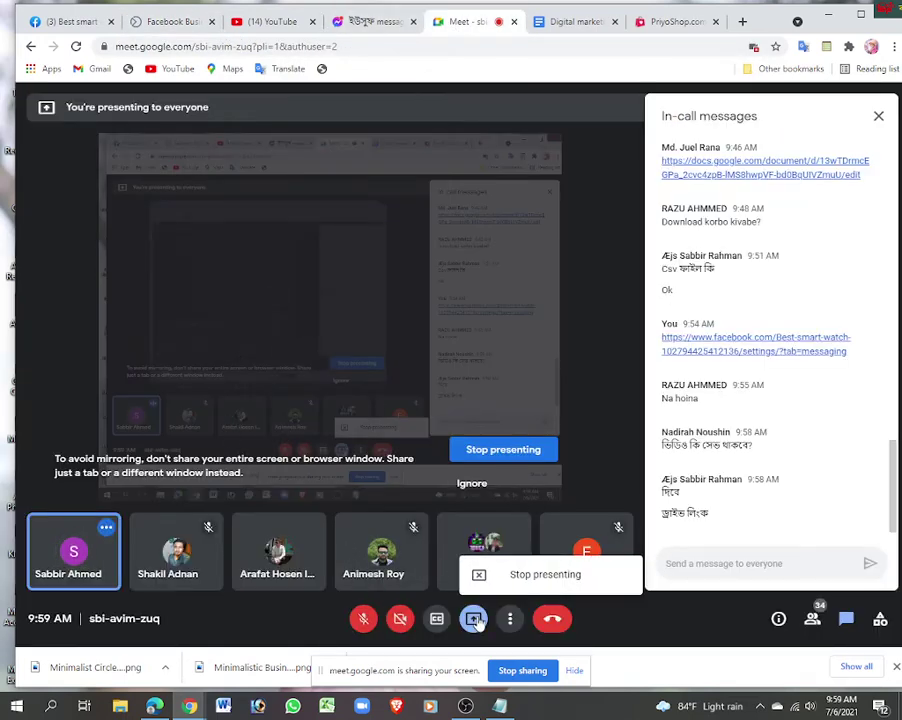
{"action": "left_click", "coordinate": [555, 574]}
Search 'blogger' in a new tab and open the Blogger.com dashboard
{"action": "left_click", "coordinate": [742, 21]}
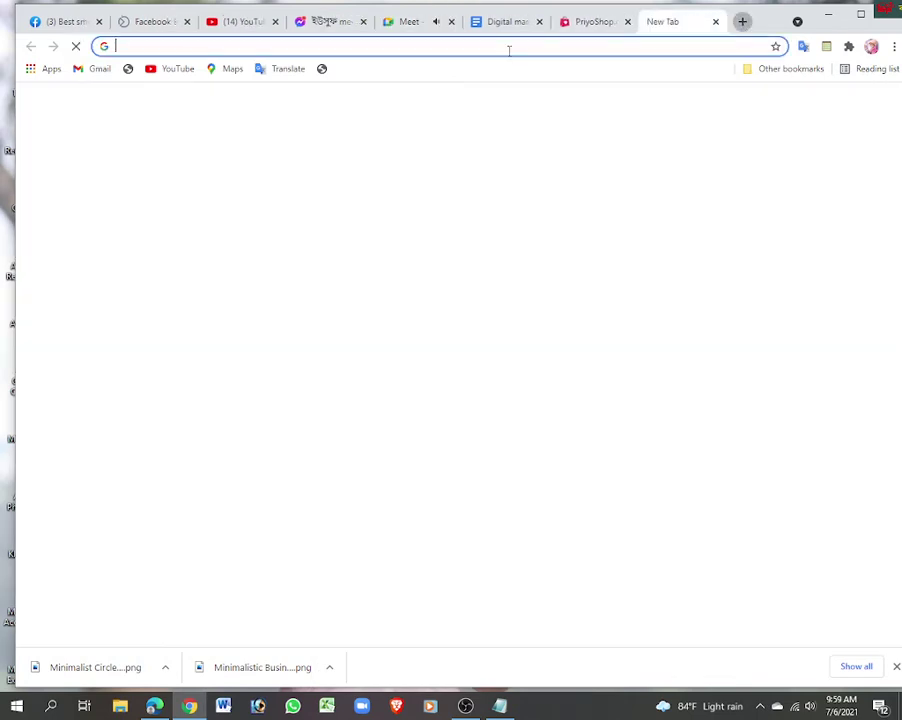
{"action": "left_click", "coordinate": [378, 46]}
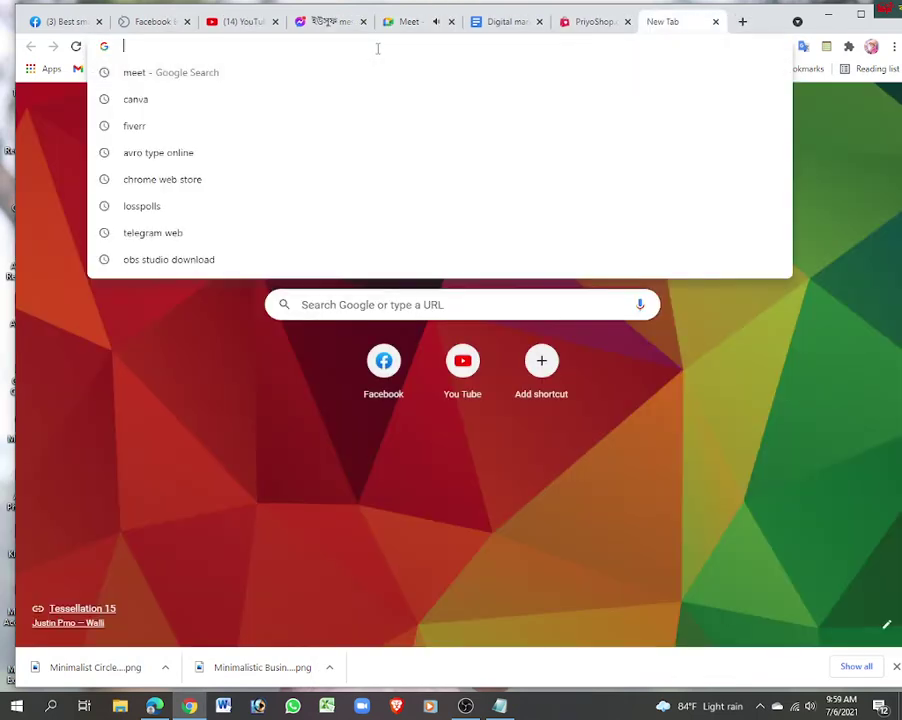
{"action": "type", "text": "b lo"}
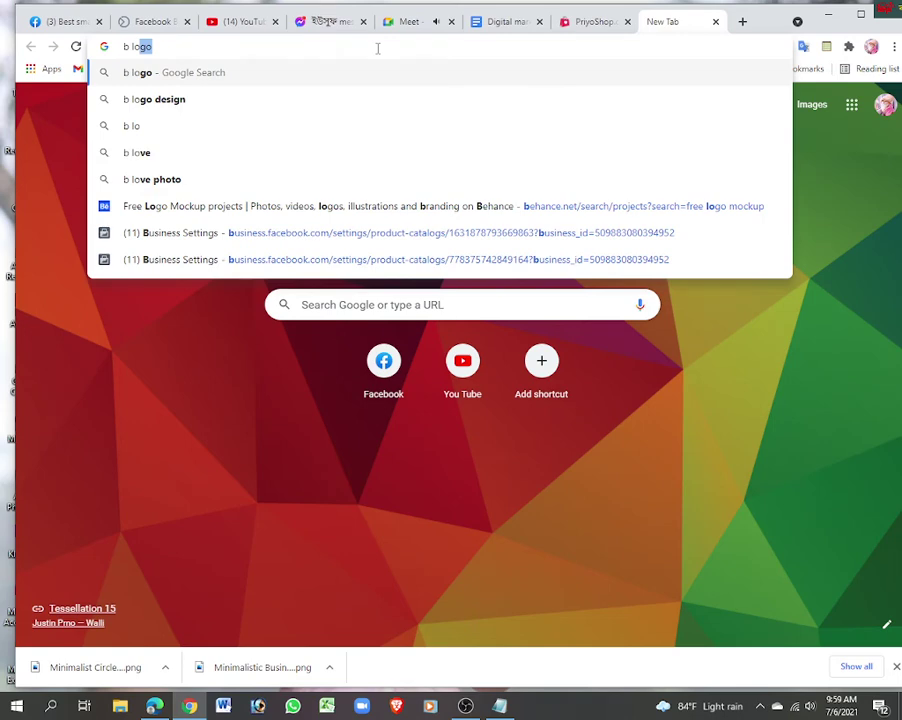
{"action": "key", "text": "BackSpace"}
{"action": "key", "text": "BackSpace"}
{"action": "key", "text": "BackSpace"}
{"action": "key", "text": "BackSpace"}
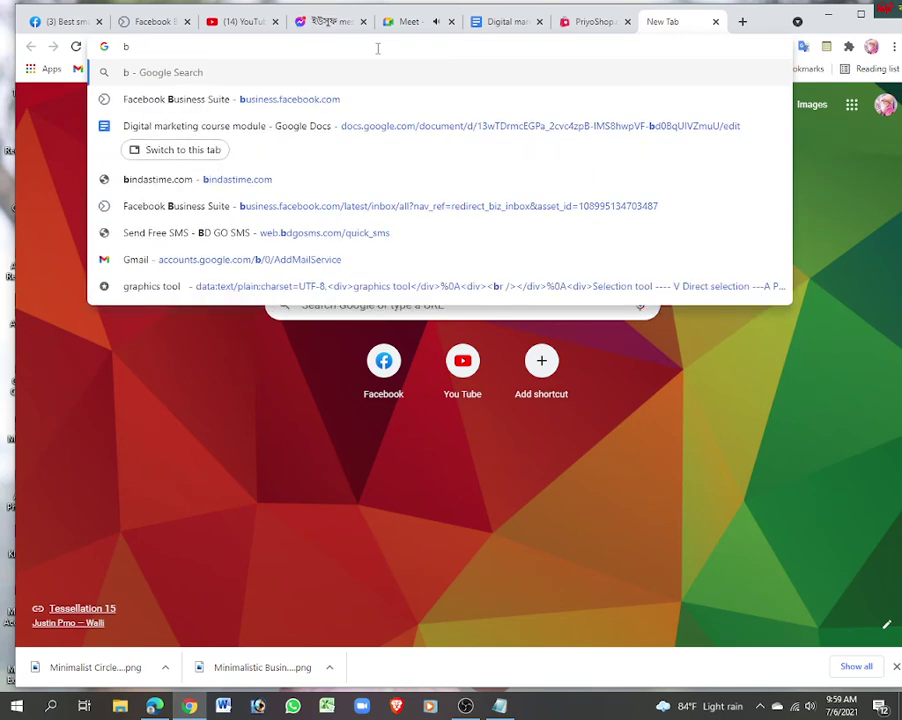
{"action": "type", "text": "lo"}
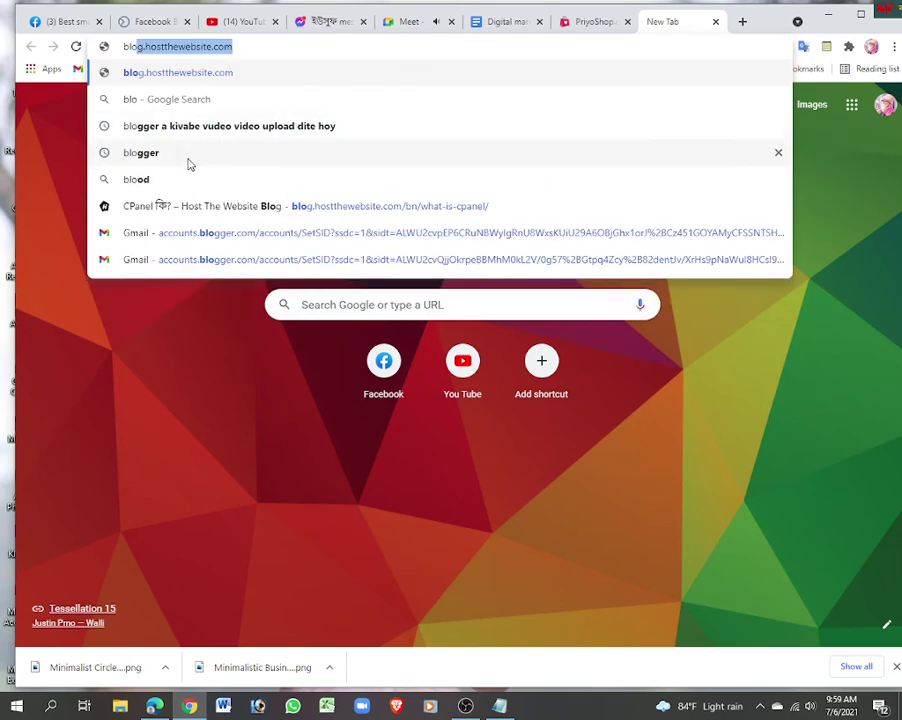
{"action": "left_click", "coordinate": [172, 153]}
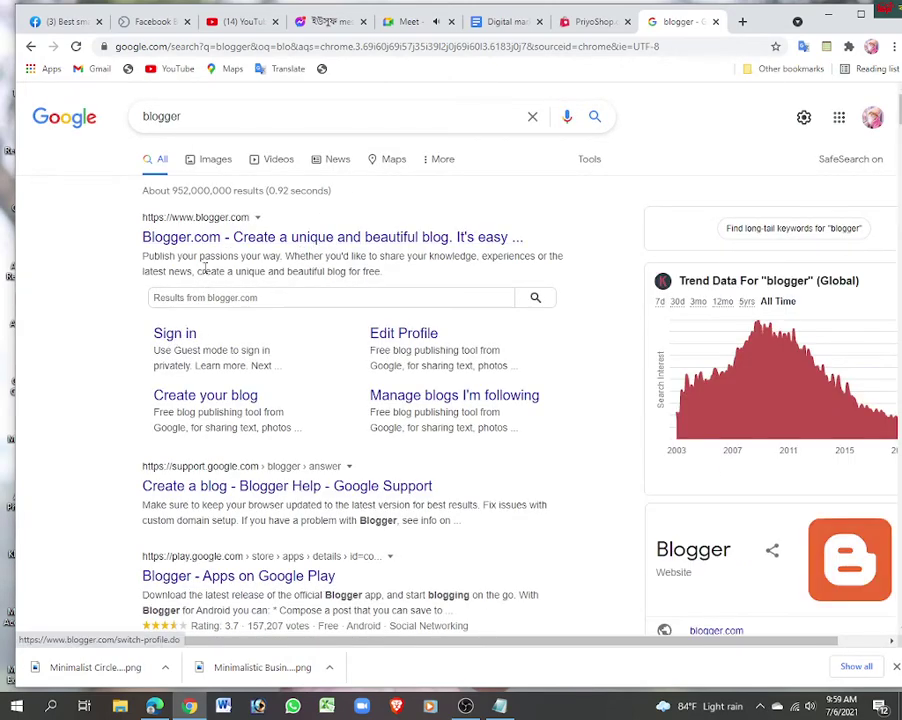
{"action": "left_click", "coordinate": [204, 238]}
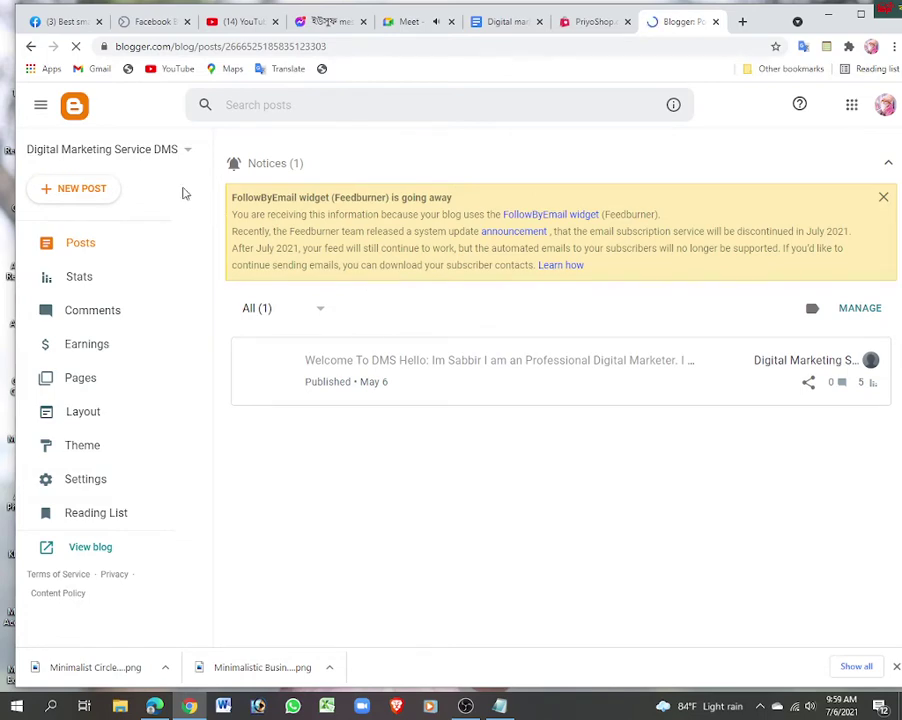
Present your entire screen in Google Meet again, then switch back to the Blogger tab
{"action": "left_click", "coordinate": [400, 23]}
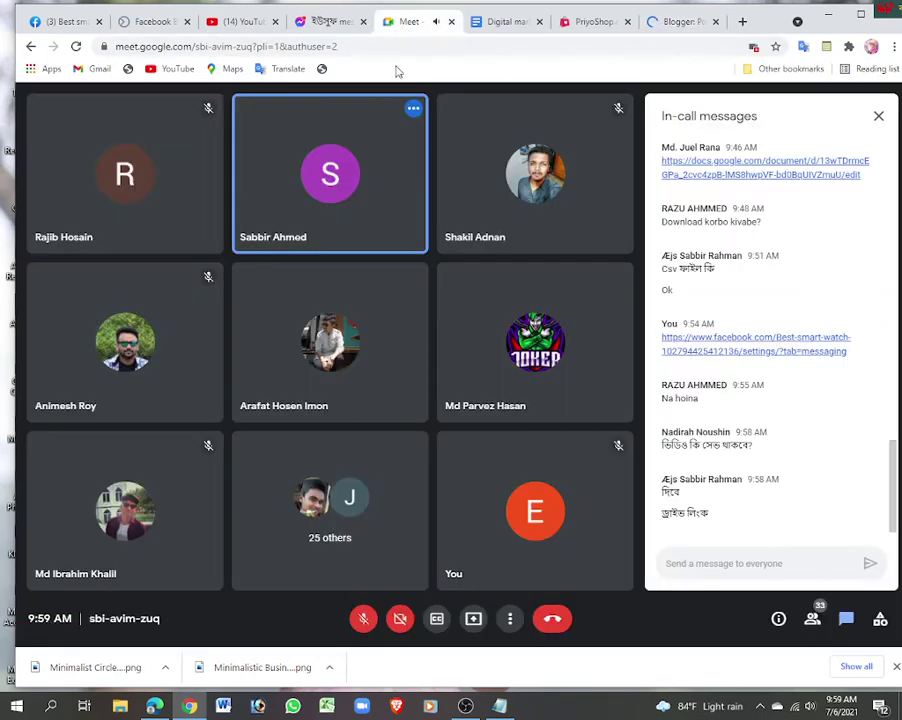
{"action": "left_click", "coordinate": [473, 619]}
{"action": "left_click", "coordinate": [541, 522]}
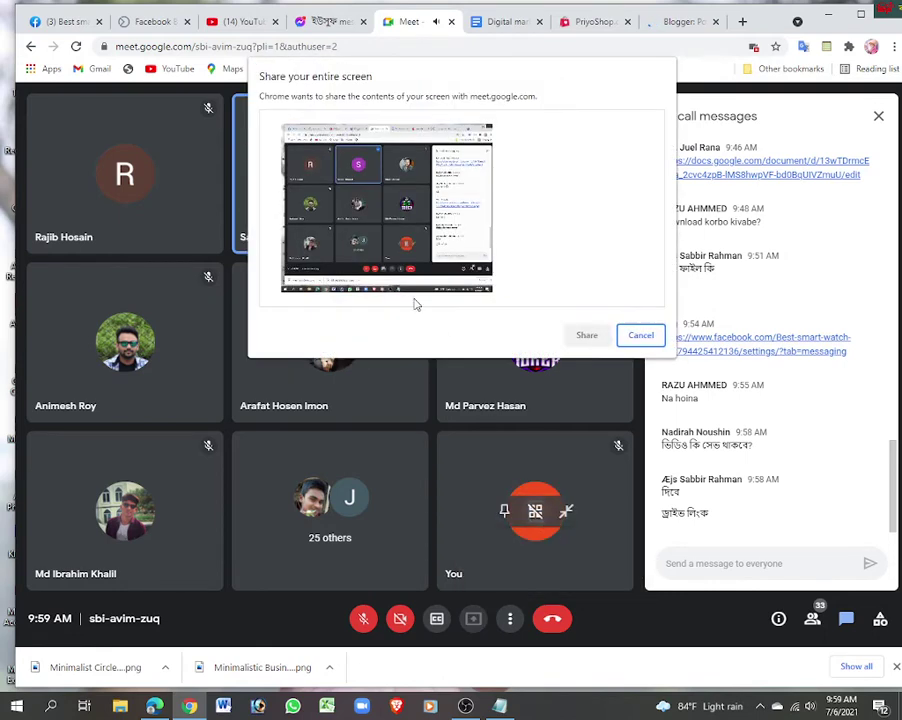
{"action": "left_click", "coordinate": [410, 275]}
{"action": "left_click", "coordinate": [587, 335]}
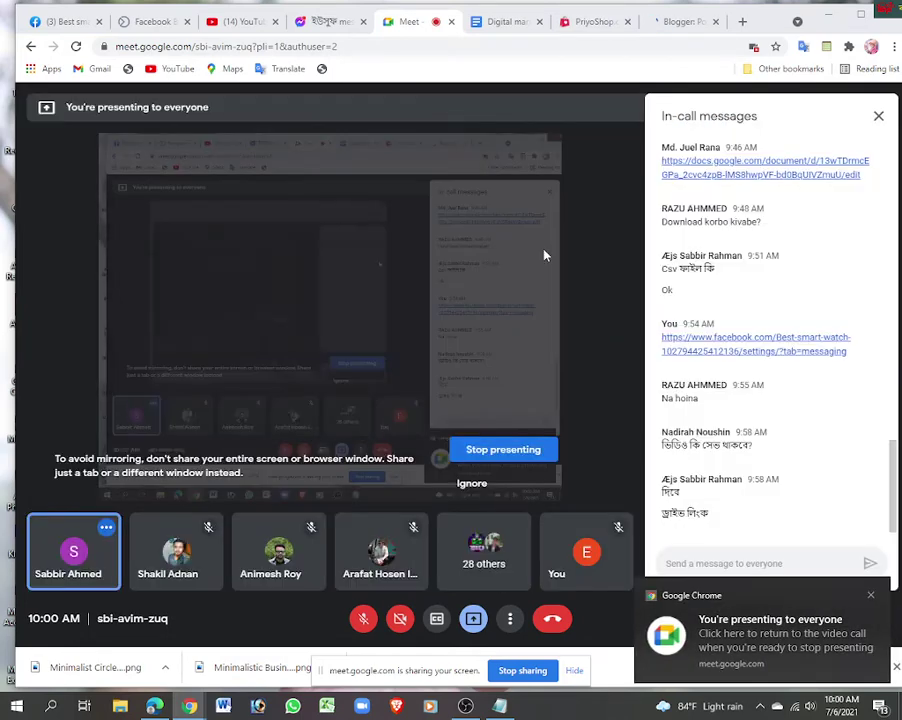
{"action": "left_click", "coordinate": [668, 22]}
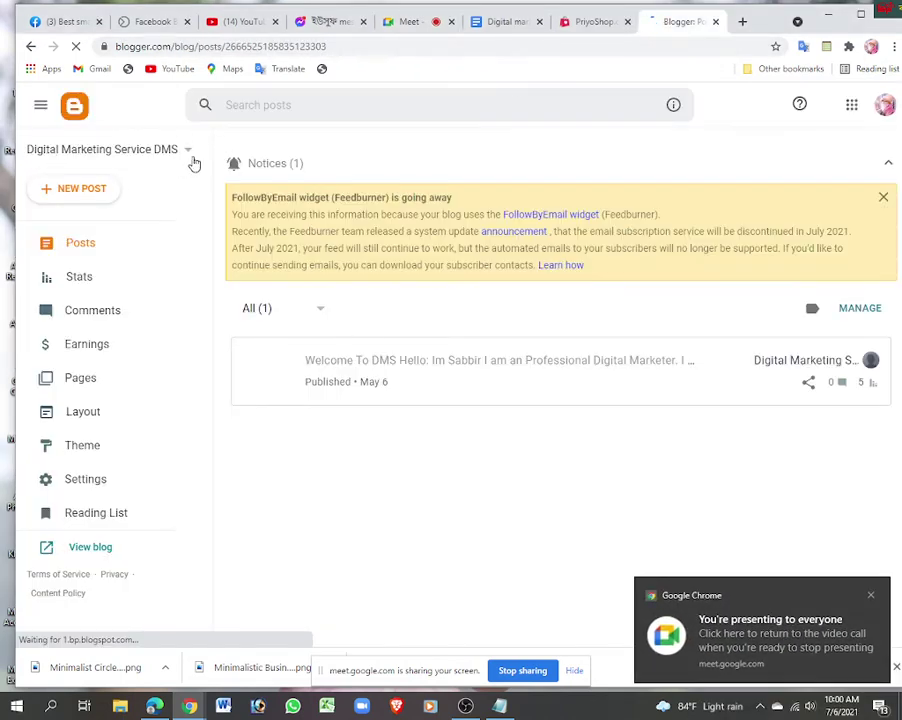
Dismiss the stray context menu on Blogger and return to the page's Messaging settings
{"action": "left_click", "coordinate": [153, 22]}
{"action": "left_click", "coordinate": [662, 23]}
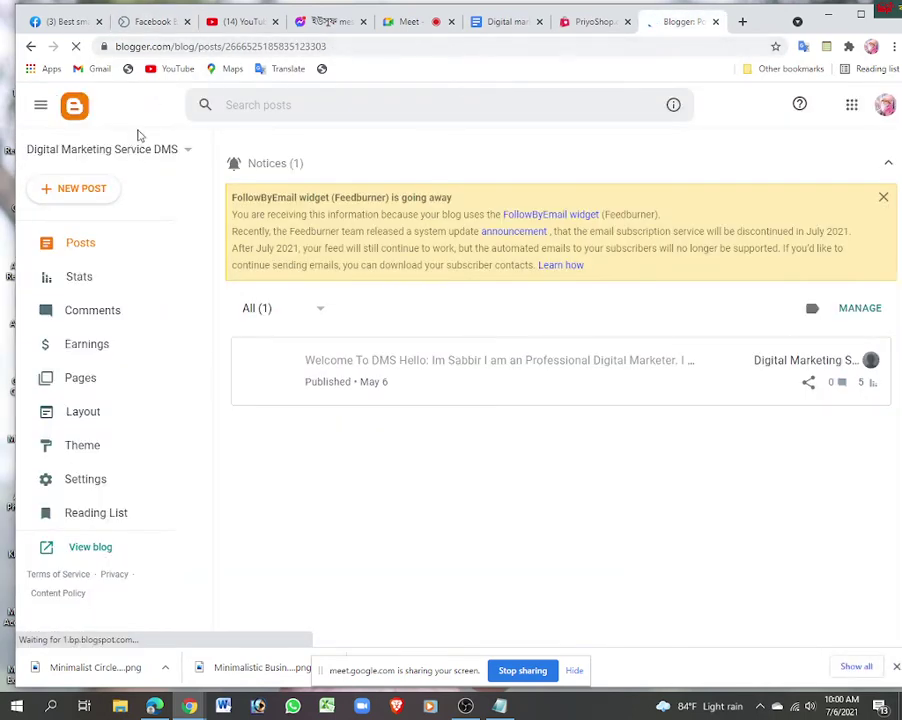
{"action": "left_click", "coordinate": [200, 48]}
{"action": "key", "text": "ctrl+c"}
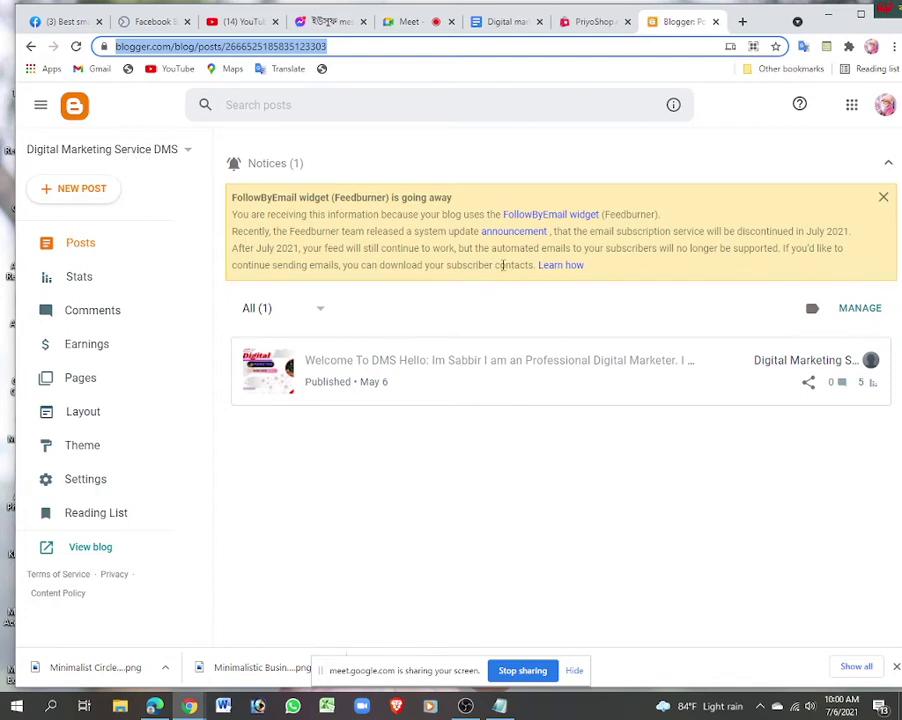
{"action": "right_click", "coordinate": [178, 152]}
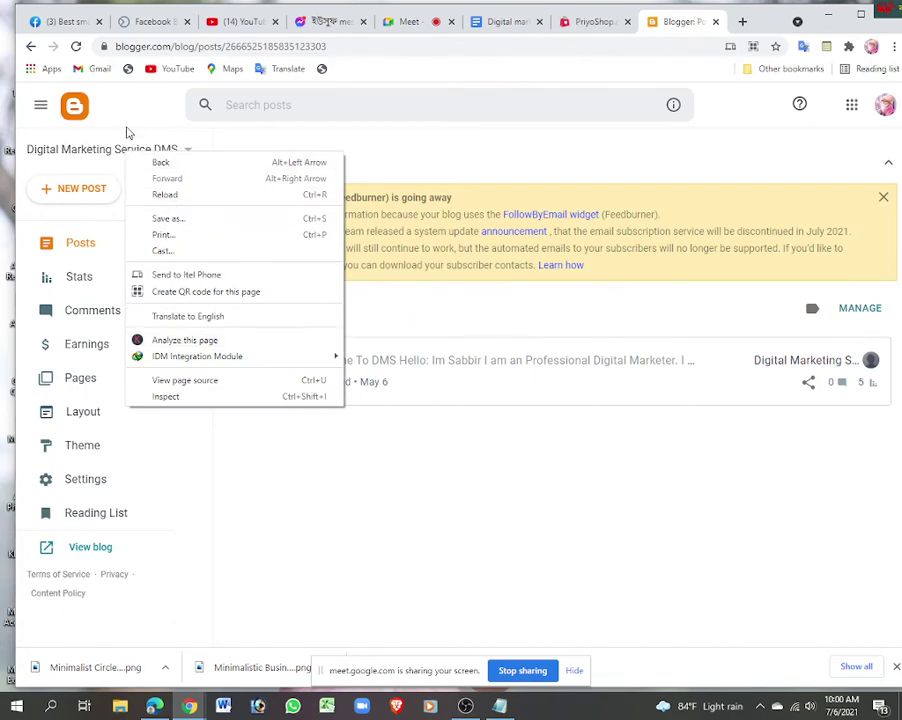
{"action": "left_click", "coordinate": [170, 105]}
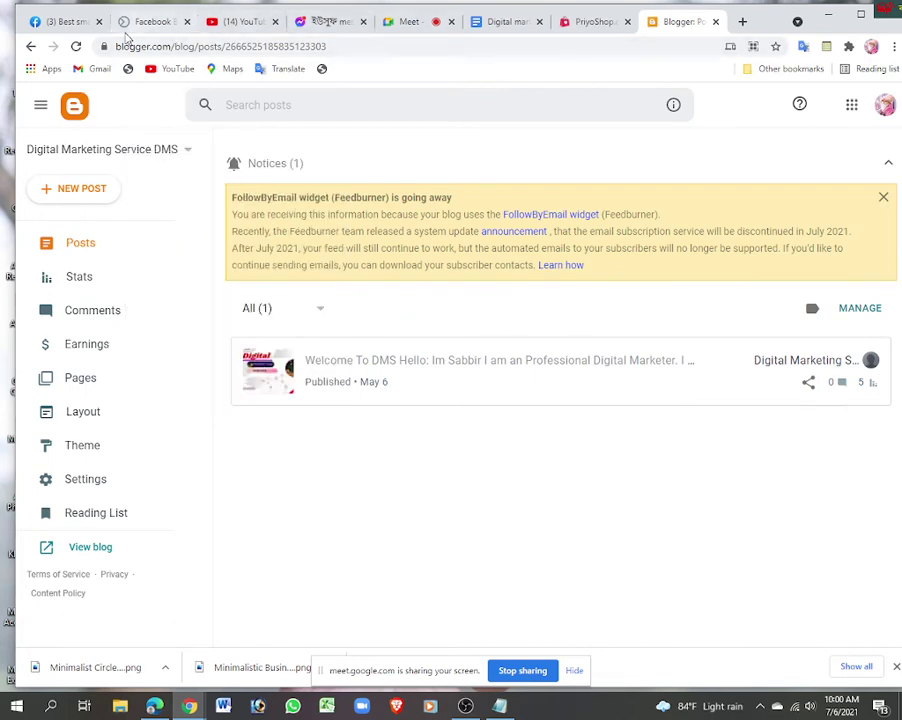
{"action": "left_click", "coordinate": [60, 24]}
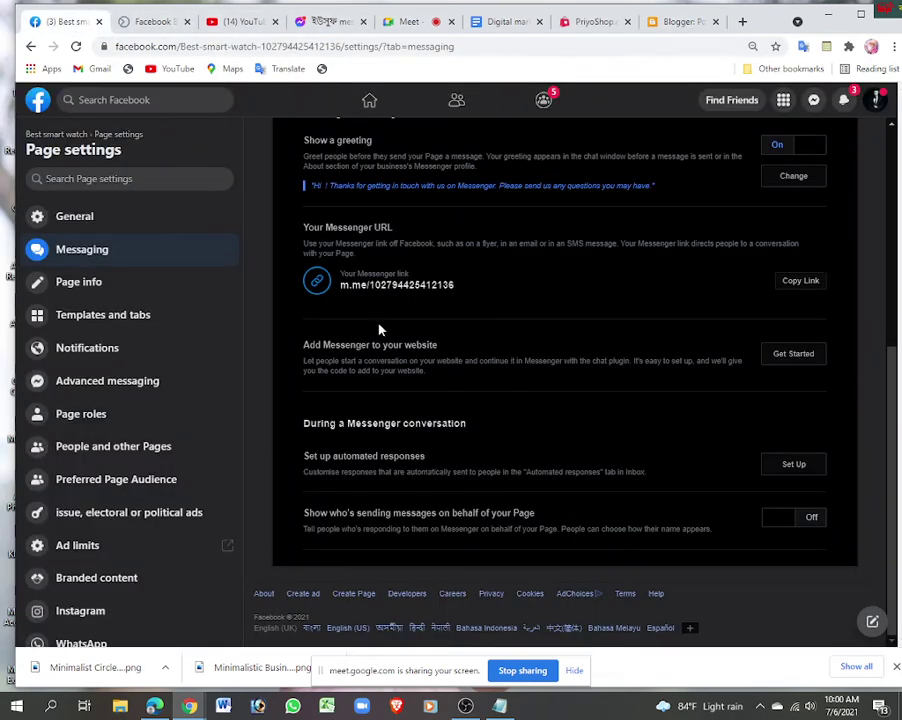
Add the Blogger blog's address as the Messenger chat plugin's domain and save it
{"action": "left_click", "coordinate": [791, 353]}
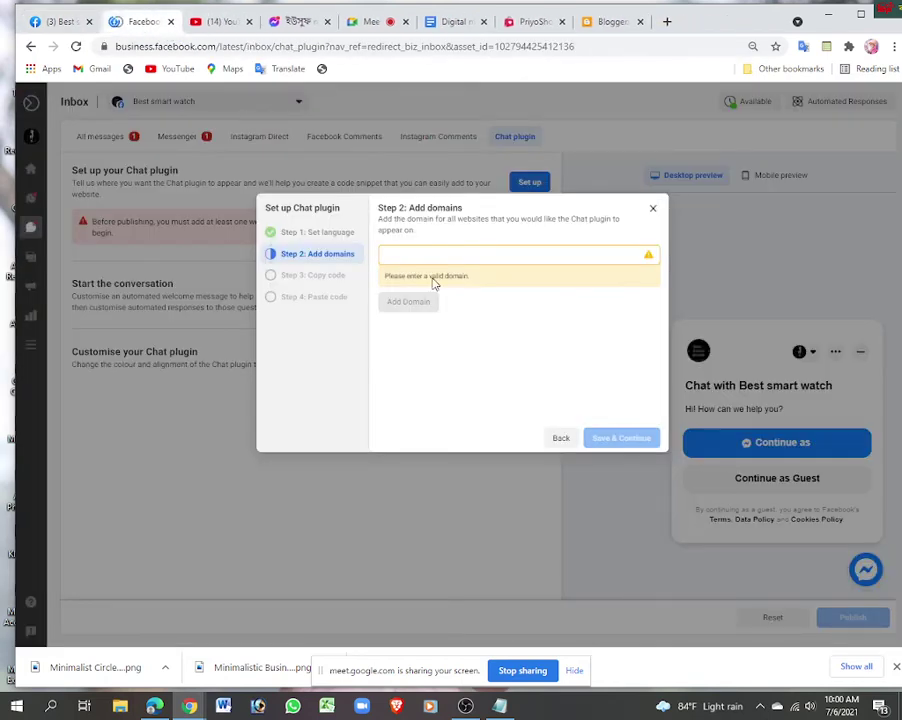
{"action": "left_click", "coordinate": [418, 255]}
{"action": "key", "text": "ctrl+v"}
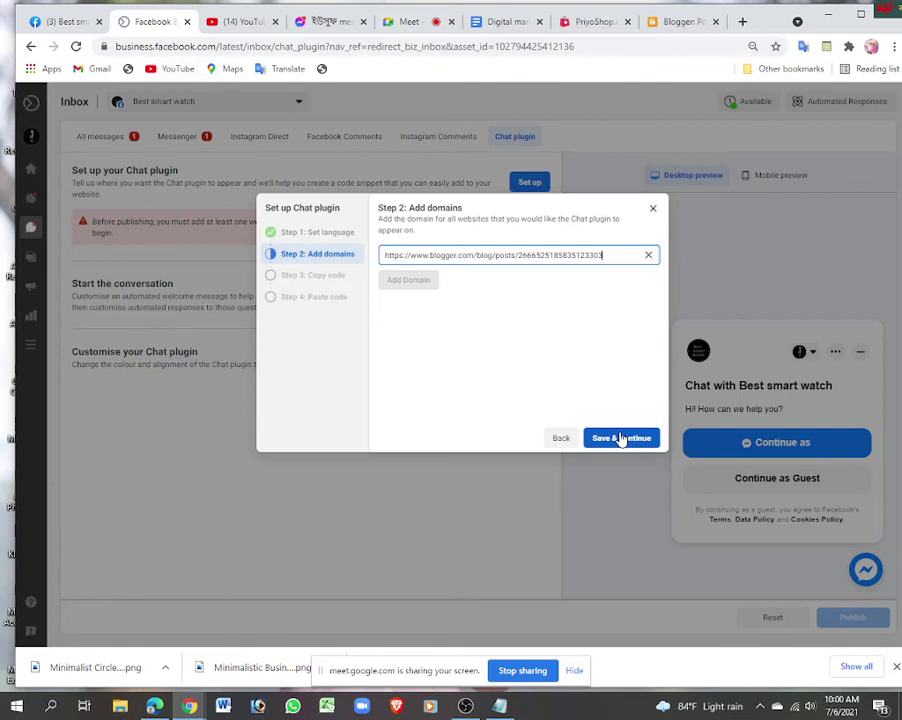
{"action": "left_click", "coordinate": [622, 439]}
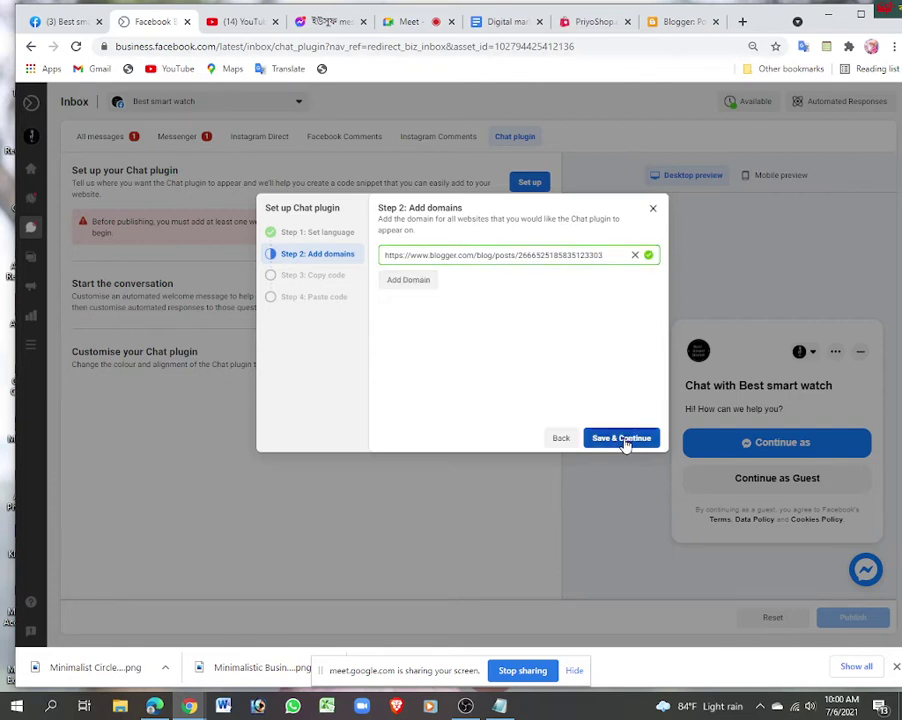
Copy the chat plugin code and return to the Blogger dashboard
{"action": "scroll", "coordinate": [508, 314], "scroll_direction": "down", "scroll_amount": 5}
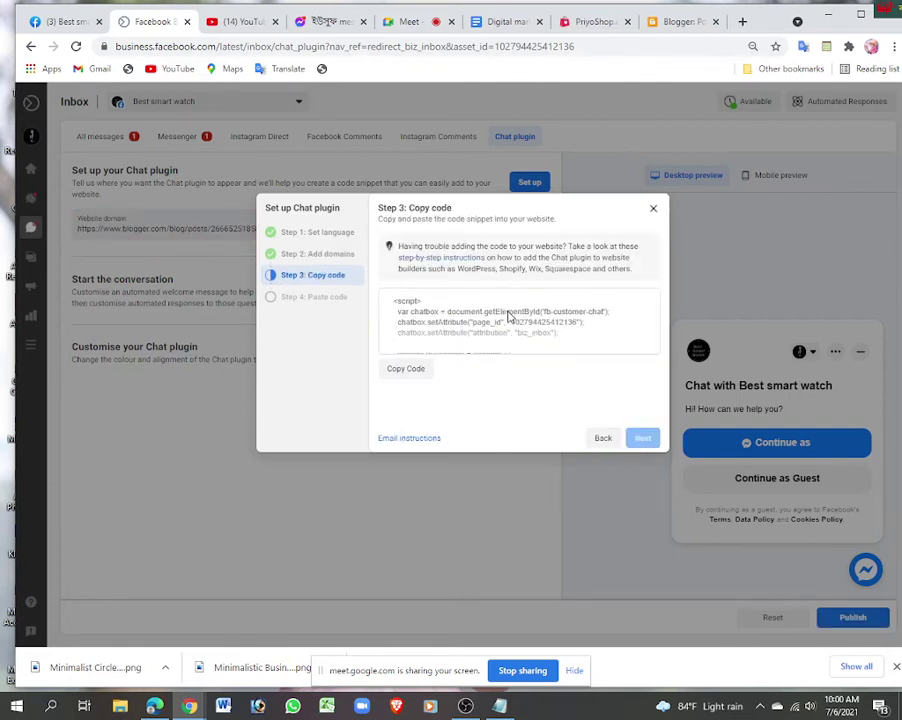
{"action": "scroll", "coordinate": [508, 311], "scroll_direction": "up", "scroll_amount": 5}
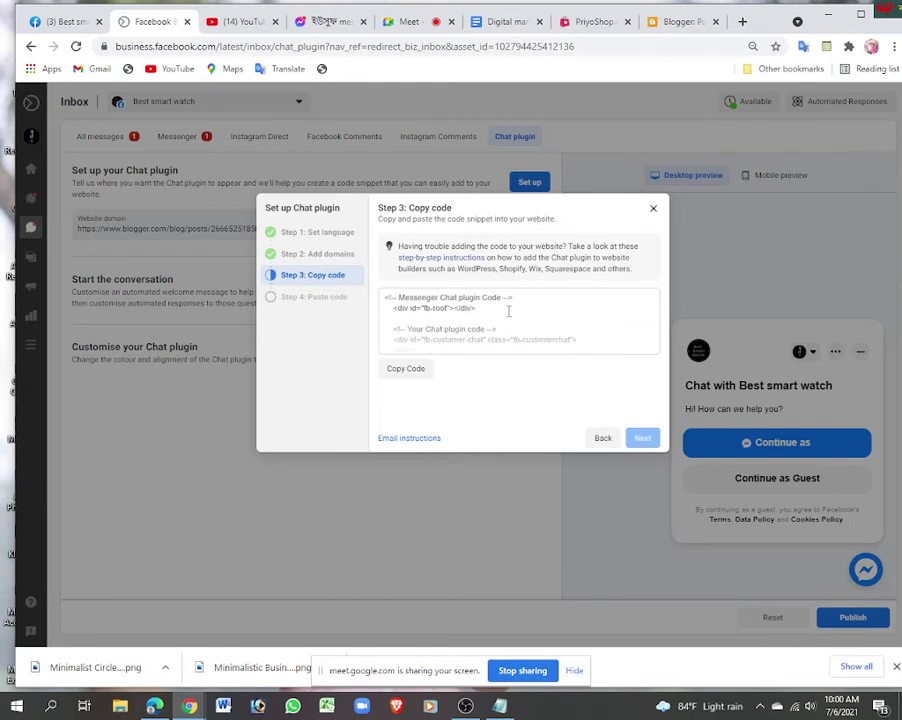
{"action": "scroll", "coordinate": [437, 335], "scroll_direction": "down", "scroll_amount": 5}
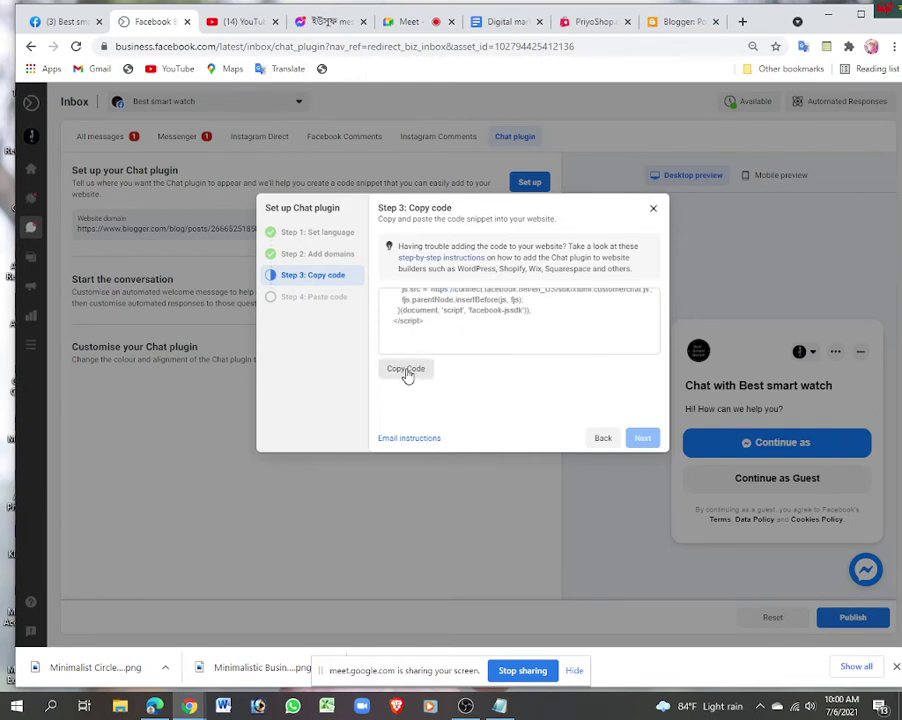
{"action": "left_click", "coordinate": [405, 368]}
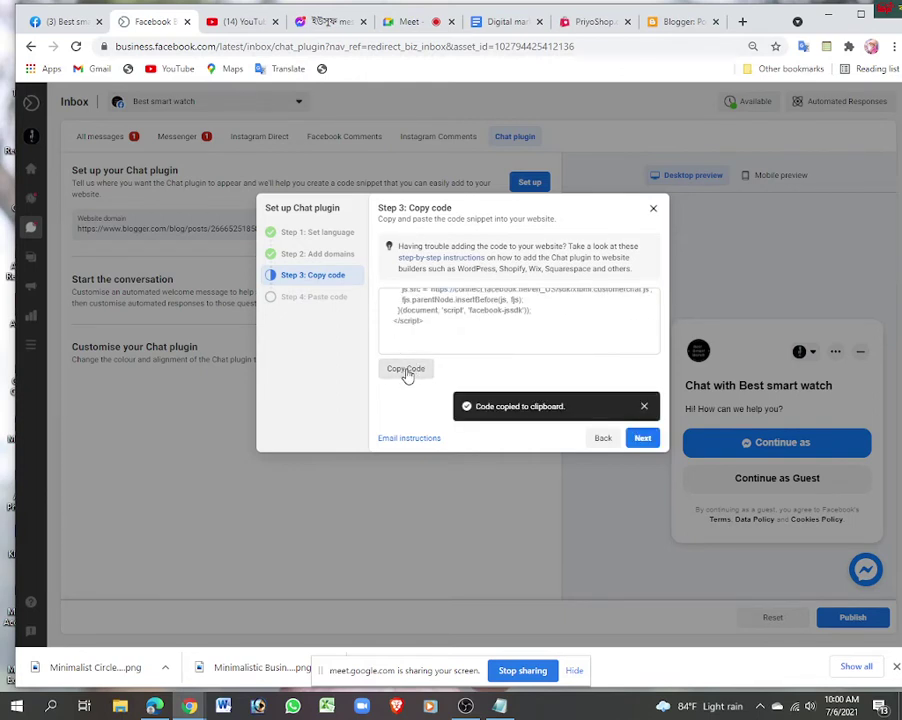
{"action": "left_click", "coordinate": [684, 22]}
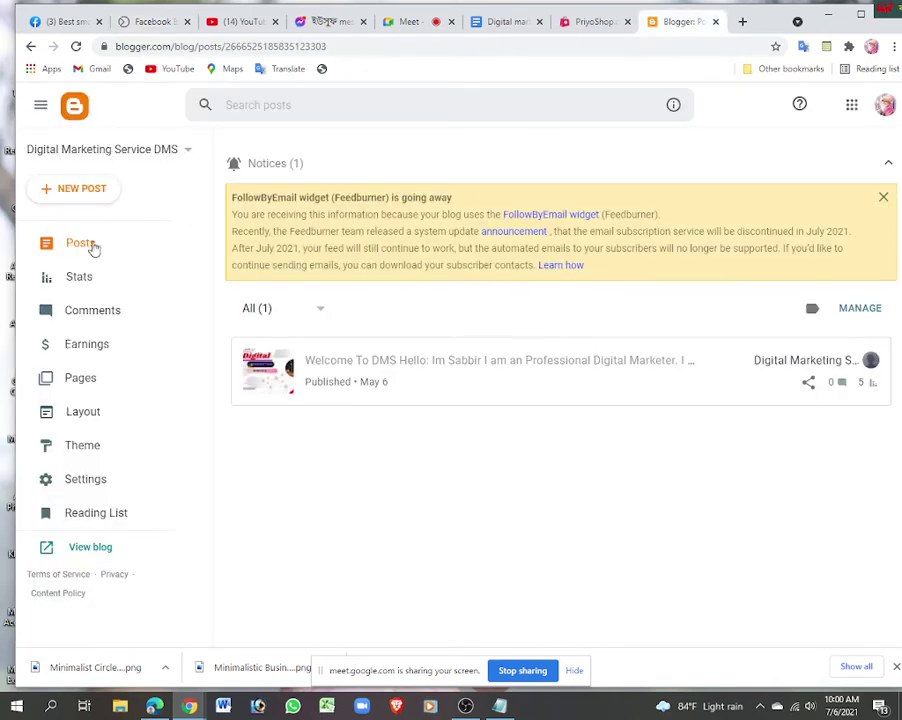
Open the Blogger theme's Edit HTML view, then return to Facebook's chat plugin copy-code step
{"action": "left_click", "coordinate": [82, 455]}
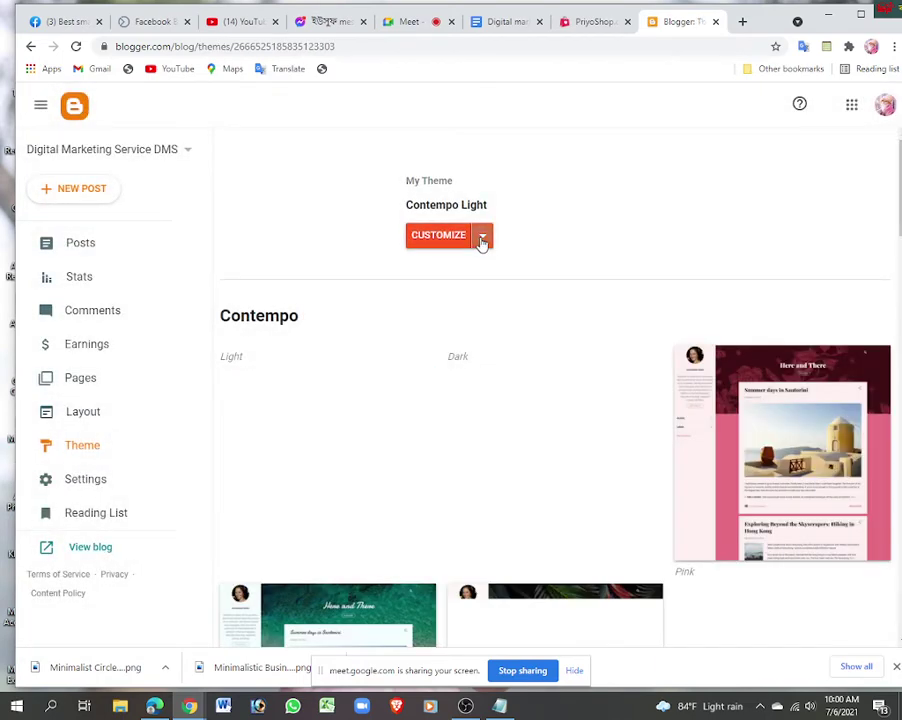
{"action": "left_click", "coordinate": [480, 238]}
{"action": "left_click", "coordinate": [306, 350]}
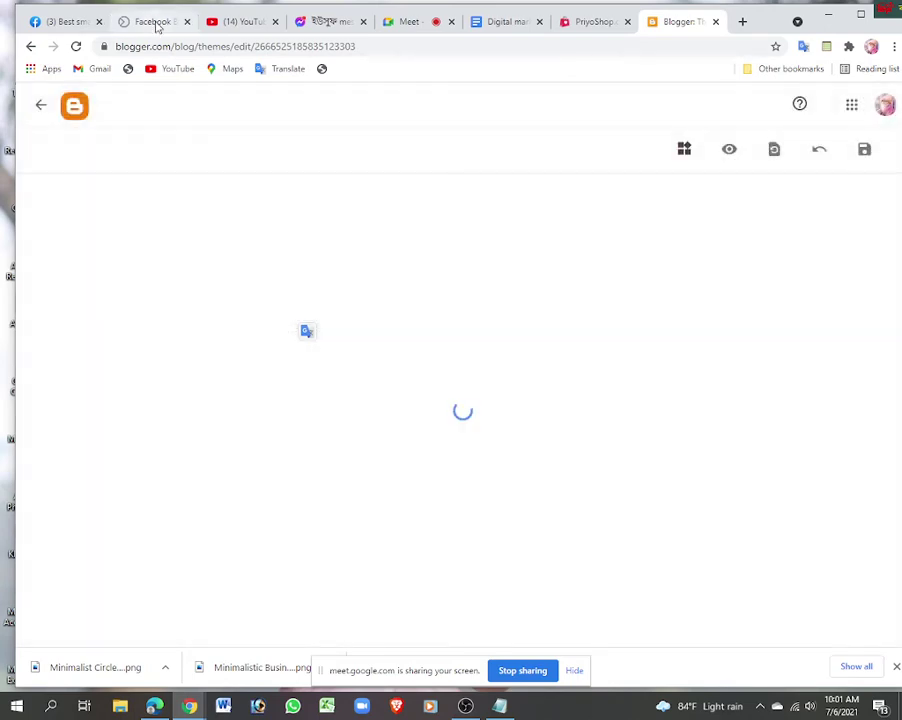
{"action": "left_click", "coordinate": [153, 21]}
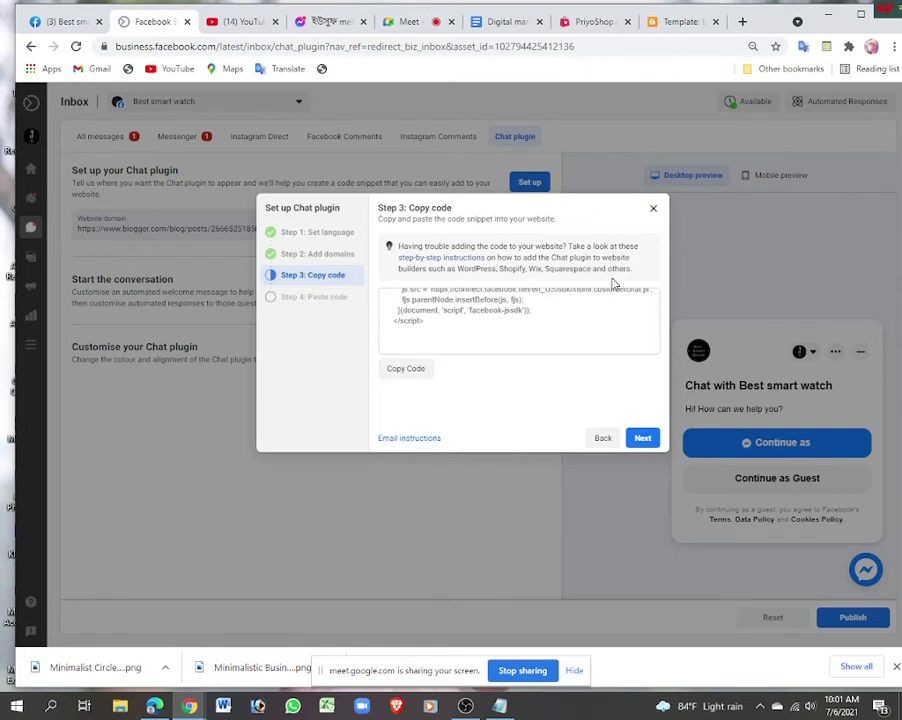
Advance the chat plugin setup to Step 4, Paste code, then return to Blogger's template HTML
{"action": "scroll", "coordinate": [440, 335], "scroll_direction": "up", "scroll_amount": 10}
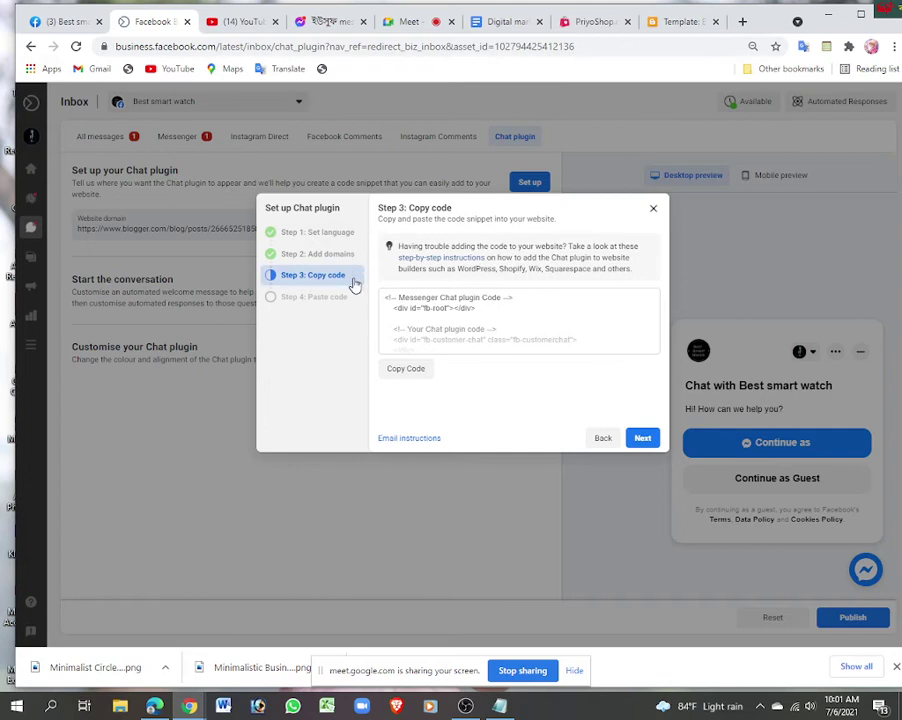
{"action": "left_click", "coordinate": [643, 440]}
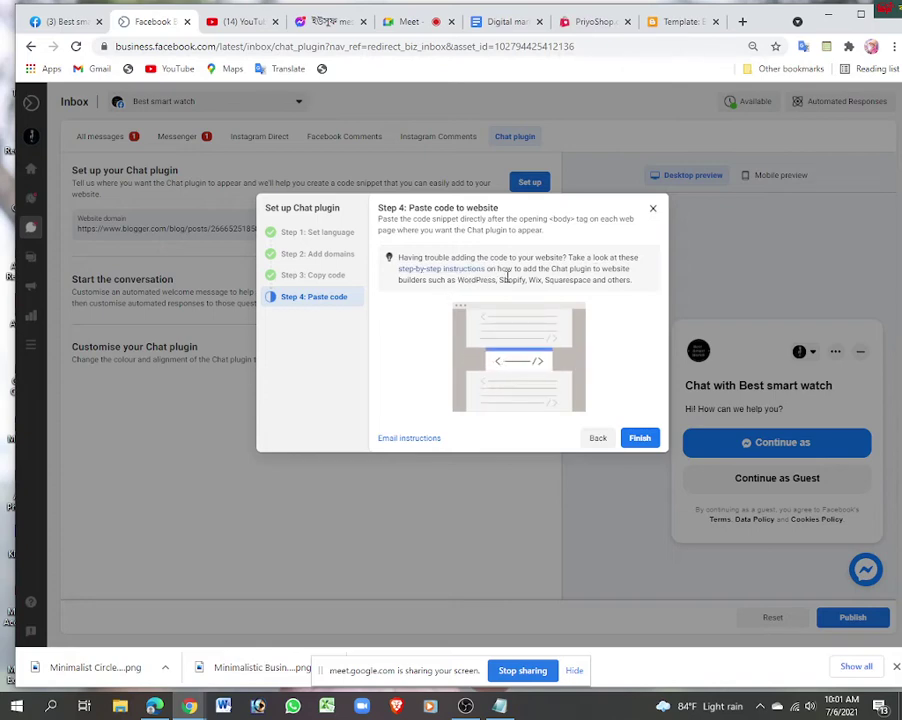
{"action": "left_click", "coordinate": [677, 22]}
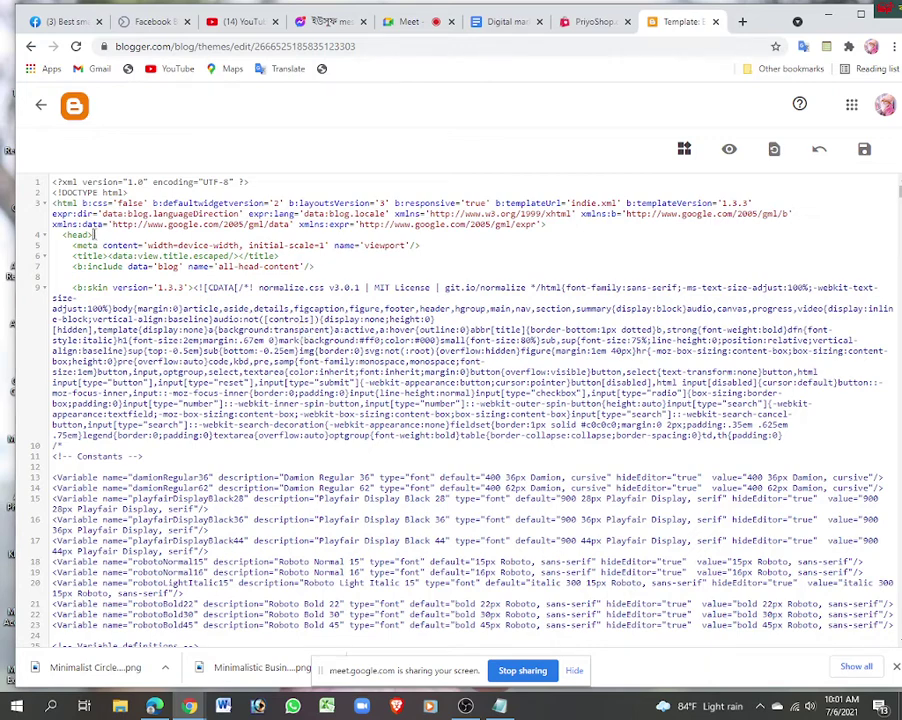
Paste the chat plugin code after <head> and try saving; after the head-div error, leave without saving
{"action": "left_click", "coordinate": [94, 234]}
{"action": "key", "text": "Return"}
{"action": "key", "text": "Return"}
{"action": "key", "text": "Return"}
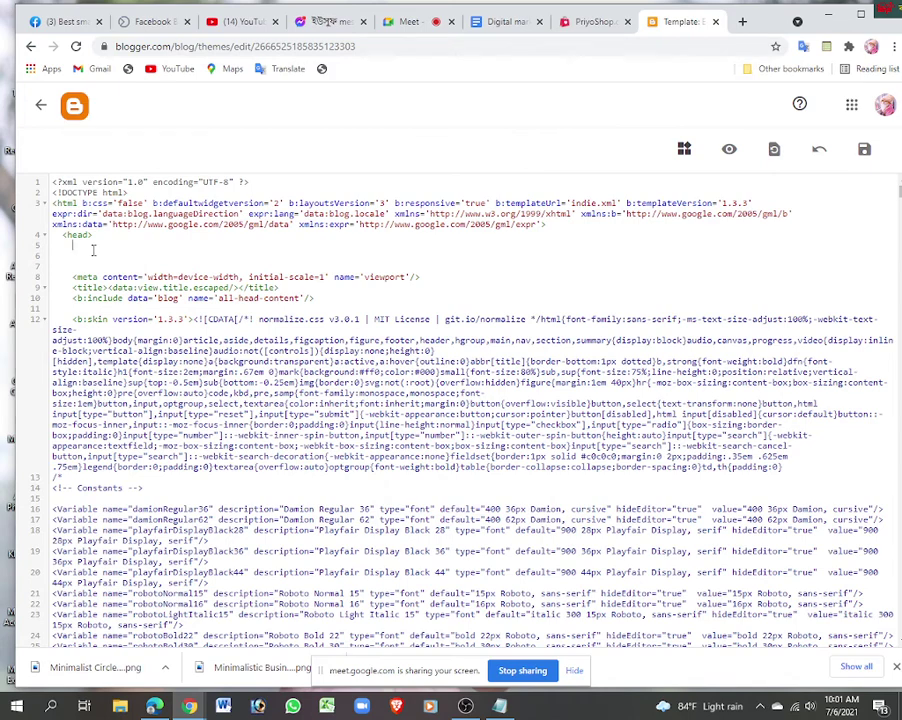
{"action": "key", "text": "ctrl+v"}
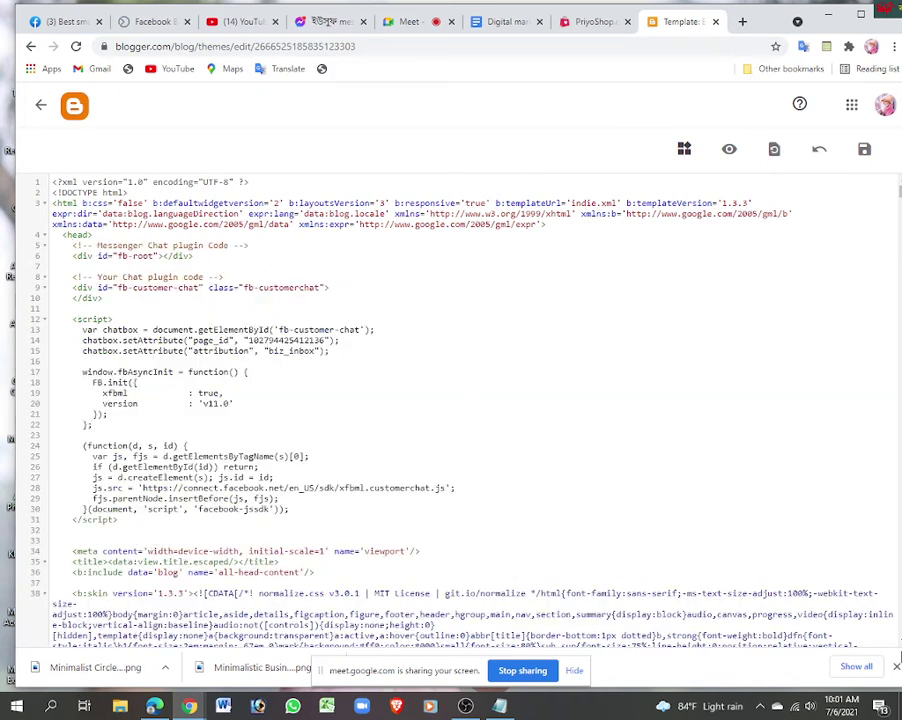
{"action": "scroll", "coordinate": [825, 362], "scroll_direction": "down", "scroll_amount": 2}
{"action": "left_click", "coordinate": [864, 152]}
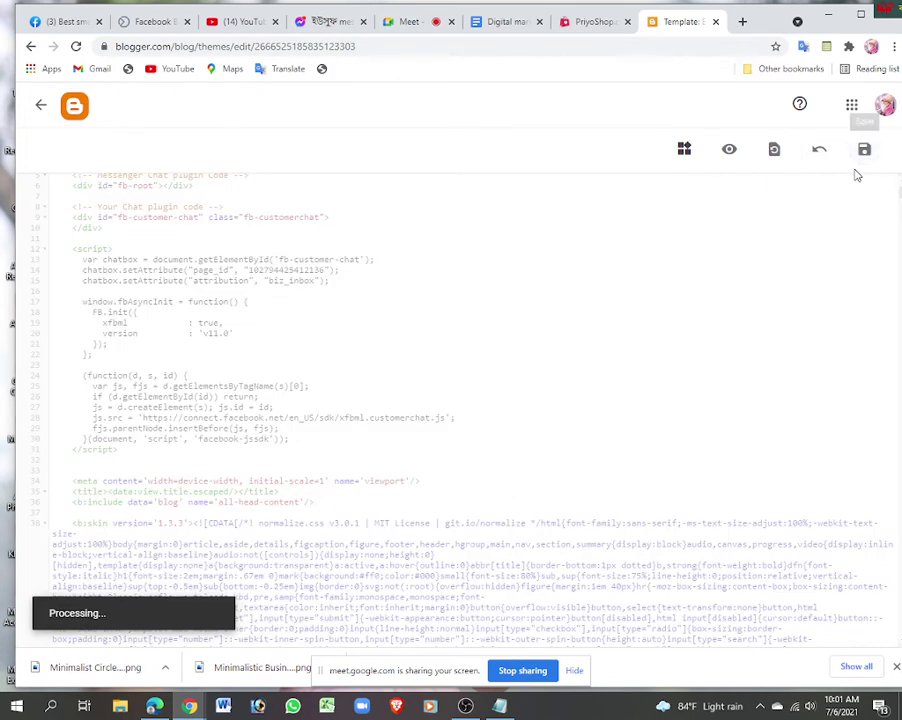
{"action": "left_click", "coordinate": [37, 106]}
{"action": "left_click", "coordinate": [529, 123]}
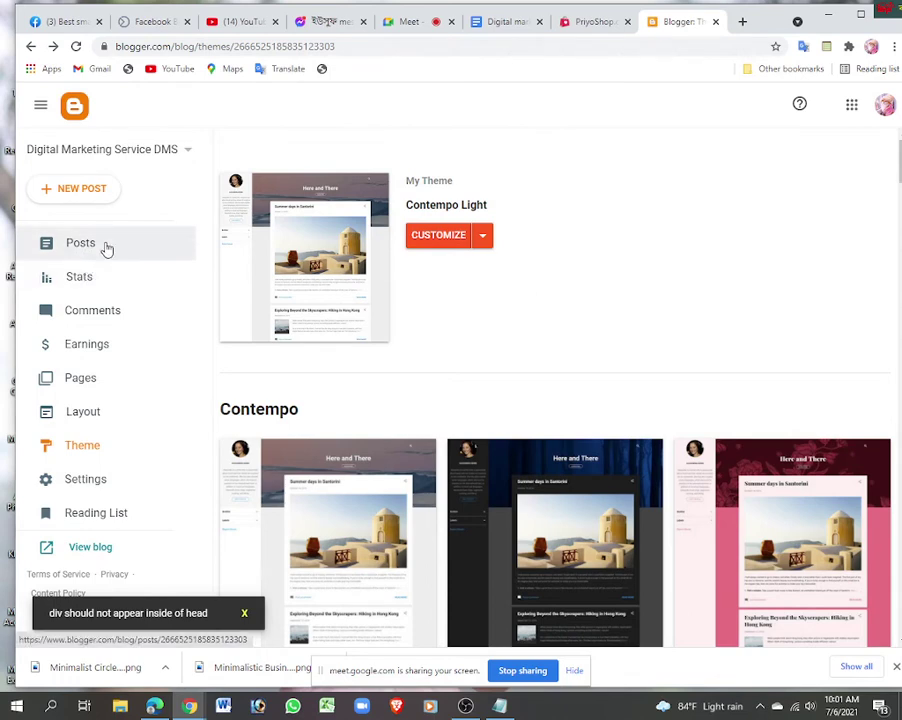
Open the live Digital Marketing Service DMS blog in a new tab and scroll through it
{"action": "right_click", "coordinate": [78, 550]}
{"action": "left_click", "coordinate": [141, 394]}
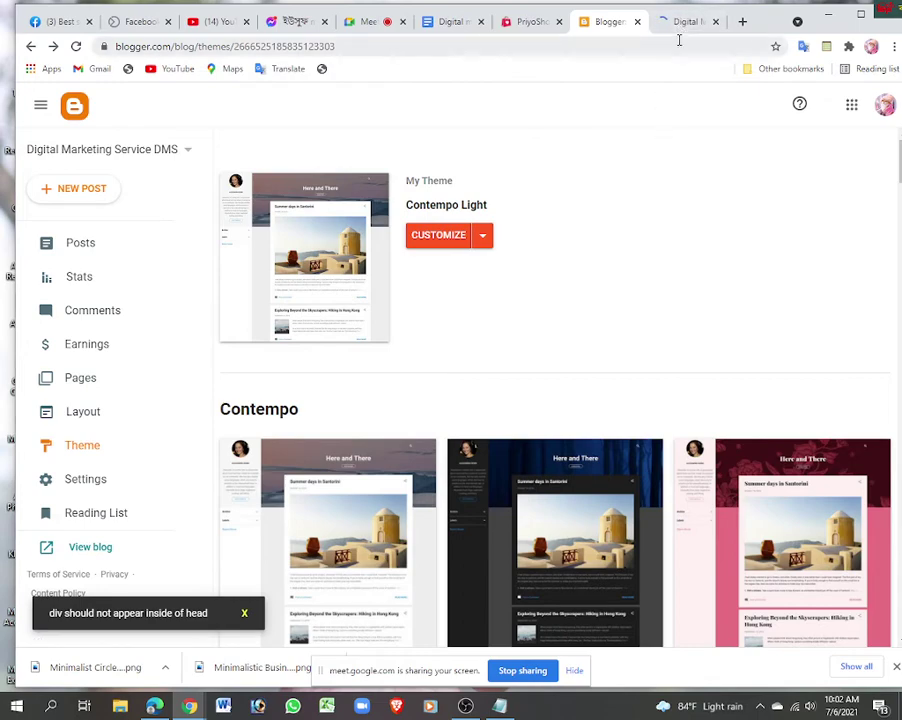
{"action": "left_click", "coordinate": [678, 24]}
{"action": "scroll", "coordinate": [588, 247], "scroll_direction": "down", "scroll_amount": 3}
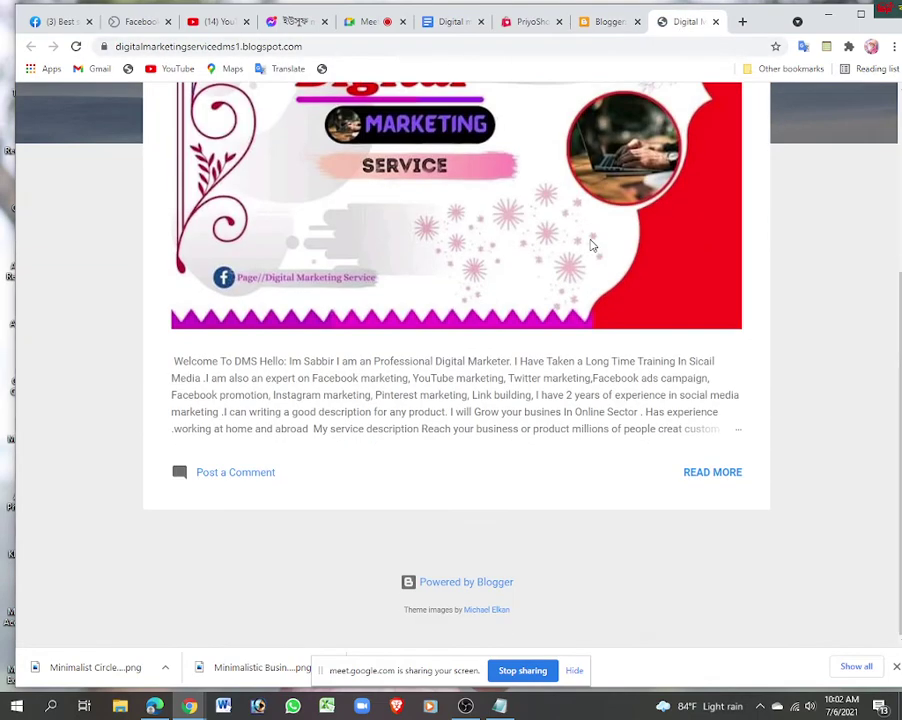
{"action": "scroll", "coordinate": [588, 255], "scroll_direction": "up", "scroll_amount": 3}
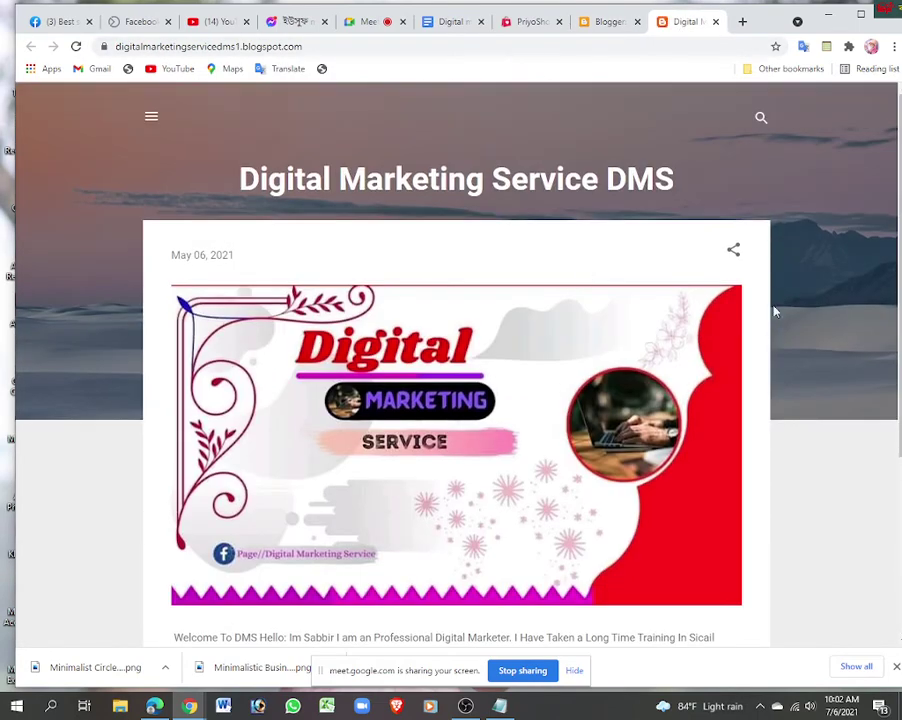
{"action": "scroll", "coordinate": [768, 315], "scroll_direction": "down", "scroll_amount": 3}
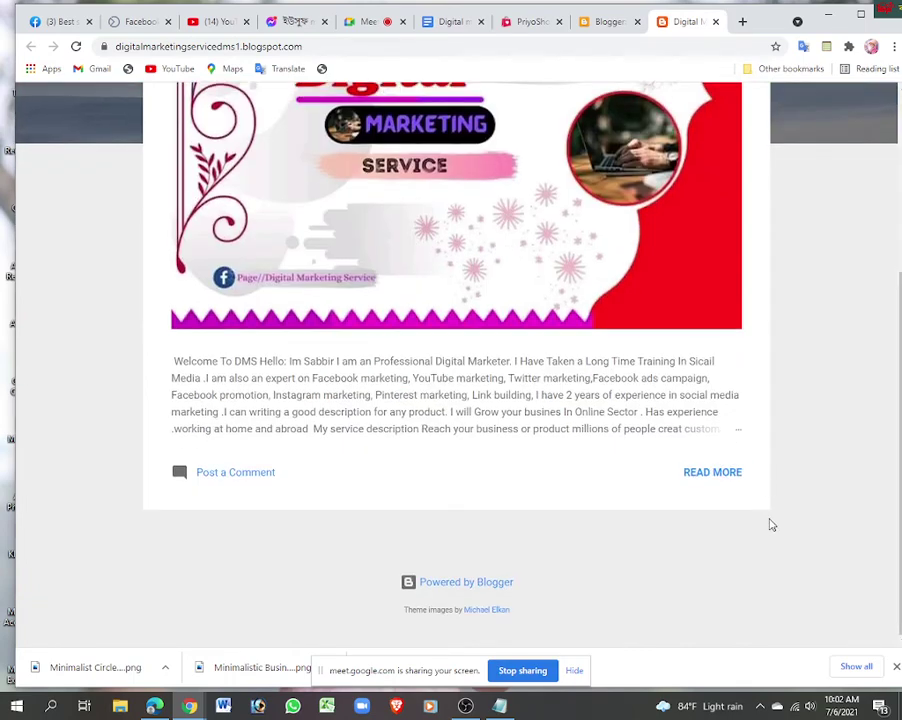
{"action": "scroll", "coordinate": [775, 483], "scroll_direction": "up", "scroll_amount": 3}
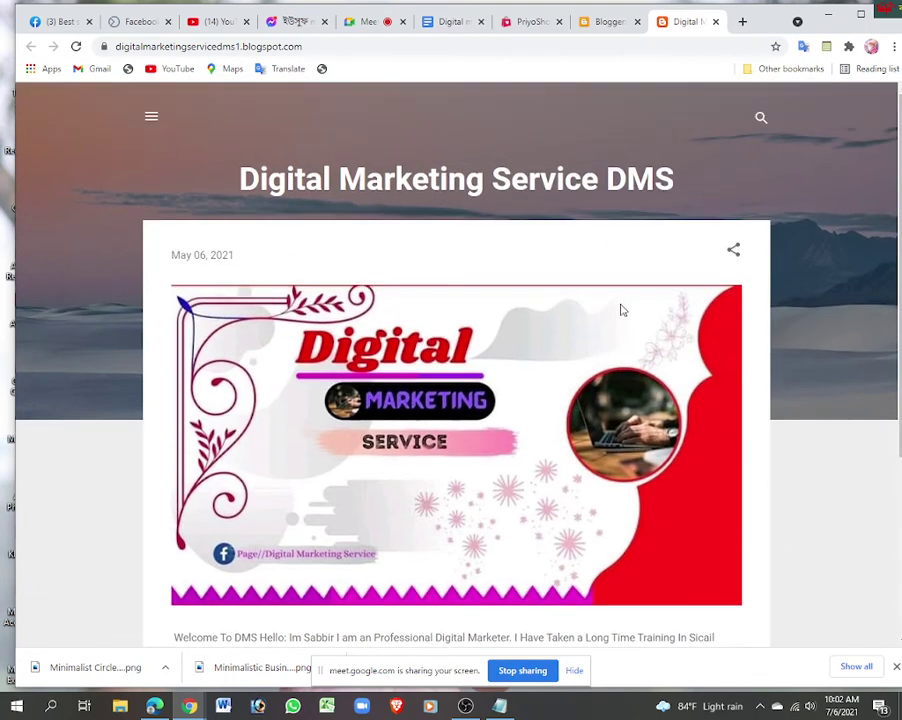
{"action": "scroll", "coordinate": [622, 308], "scroll_direction": "down", "scroll_amount": 3}
{"action": "scroll", "coordinate": [628, 535], "scroll_direction": "up", "scroll_amount": 3}
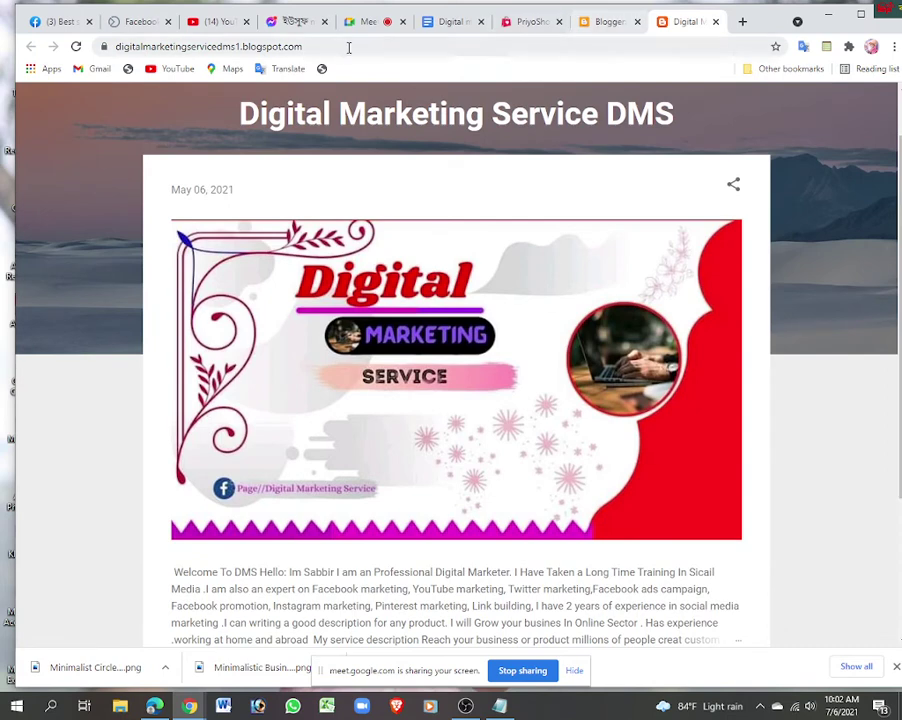
{"action": "left_click", "coordinate": [137, 24]}
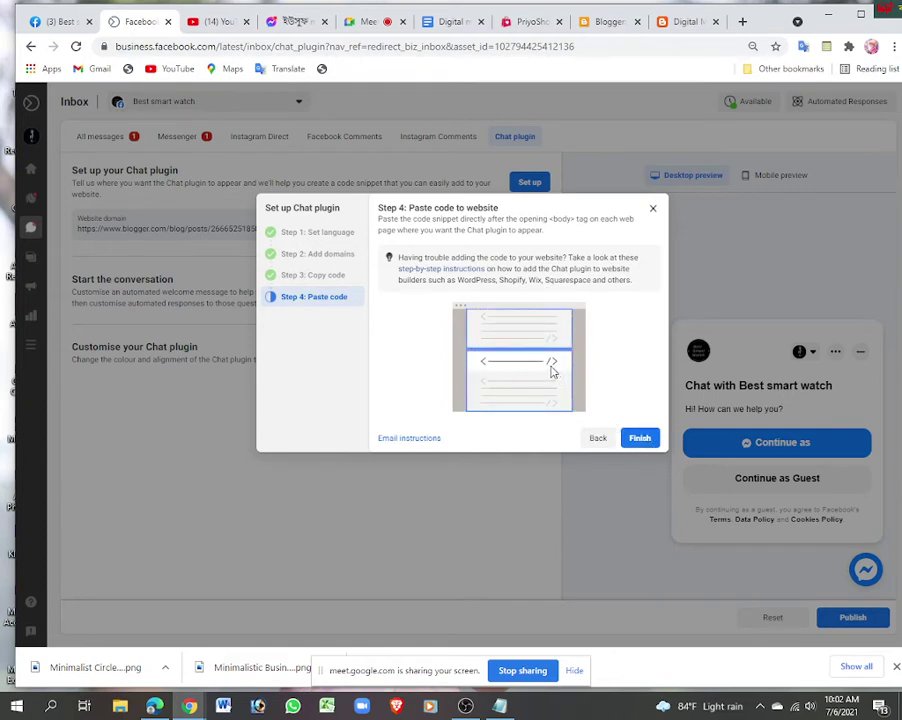
Reopen the Blogger theme's HTML editor from the Theme page
{"action": "left_click", "coordinate": [686, 21]}
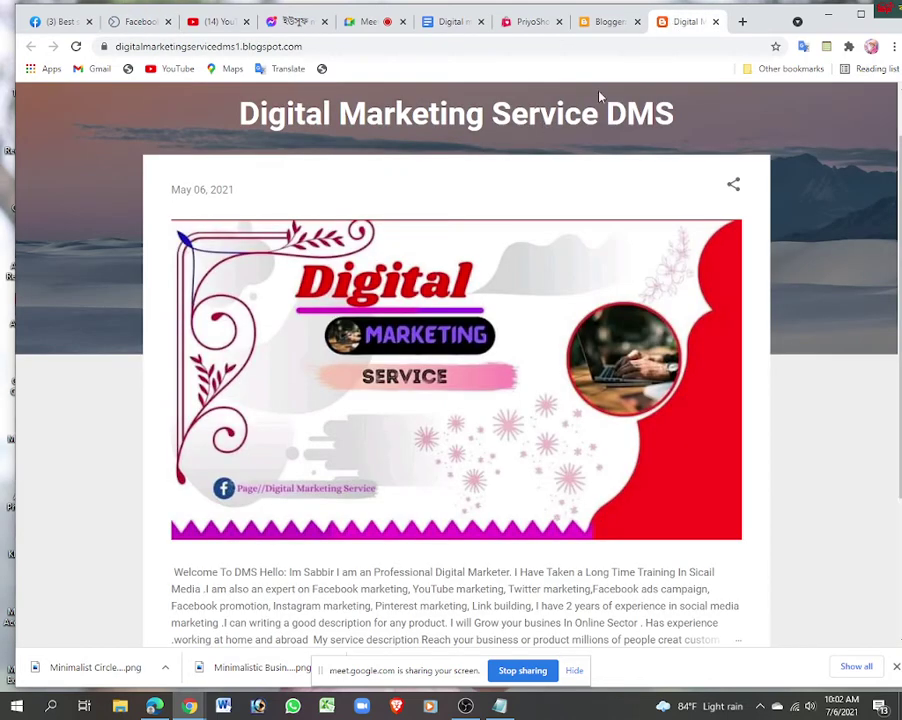
{"action": "left_click", "coordinate": [604, 22]}
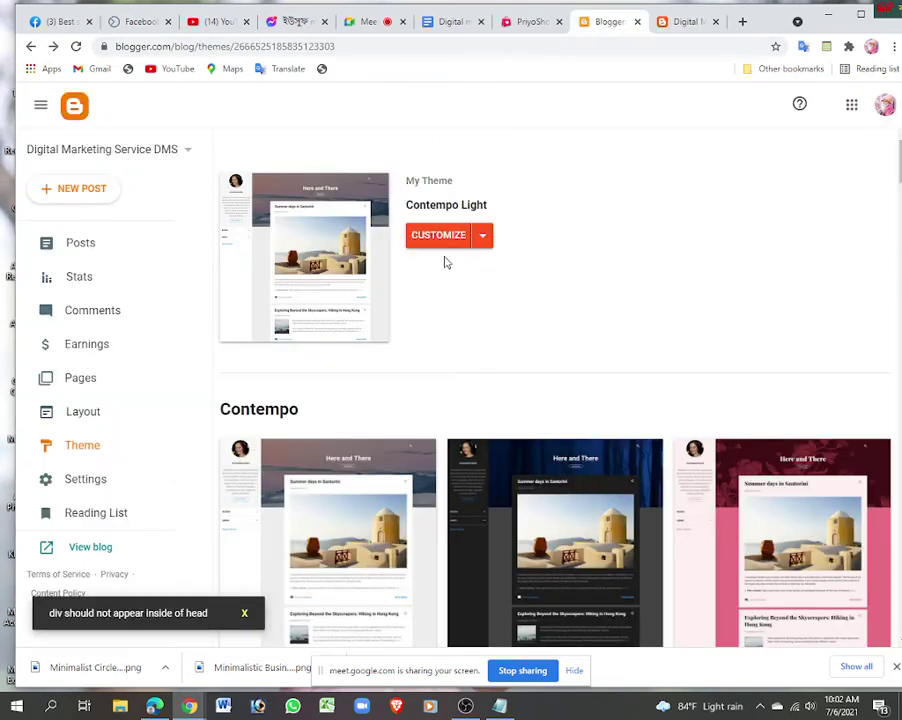
{"action": "left_click", "coordinate": [483, 237]}
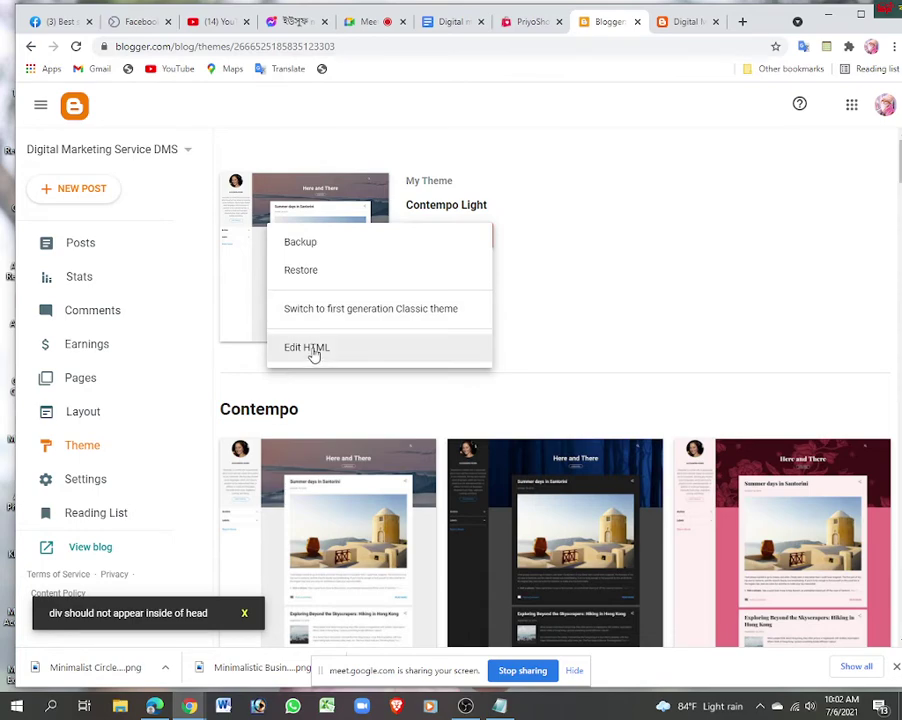
{"action": "left_click", "coordinate": [310, 349]}
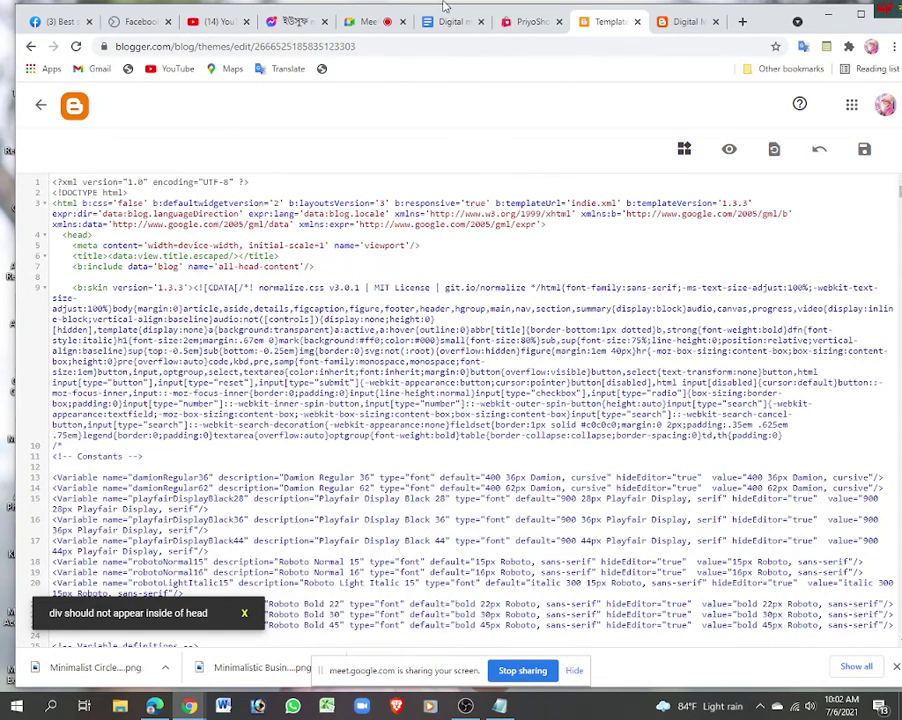
Review Facebook's paste-code instructions, then return to the top of the theme HTML code
{"action": "left_click", "coordinate": [110, 22]}
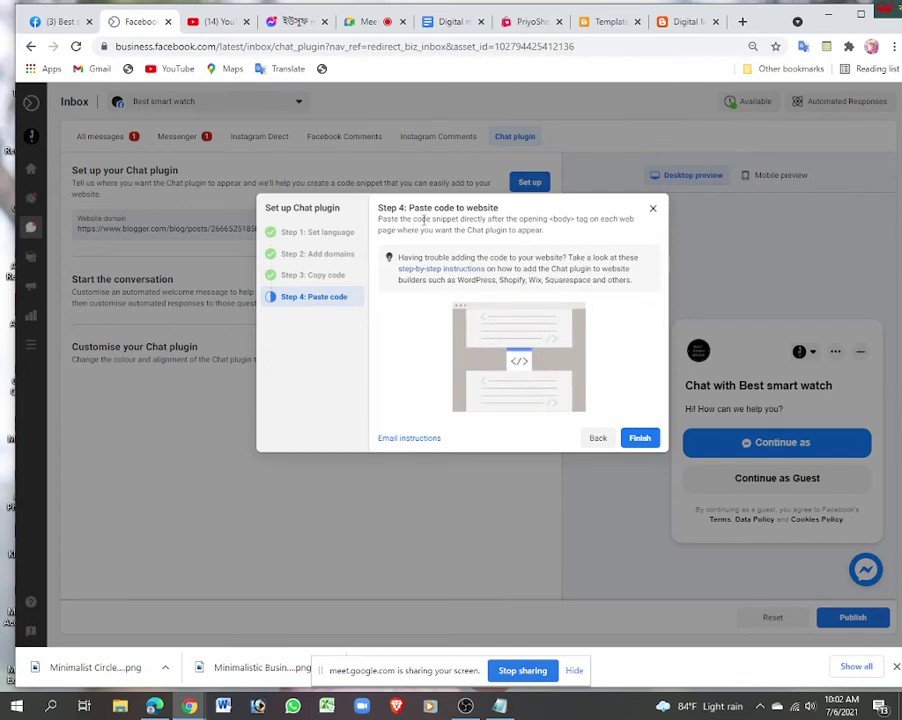
{"action": "left_click", "coordinate": [605, 21]}
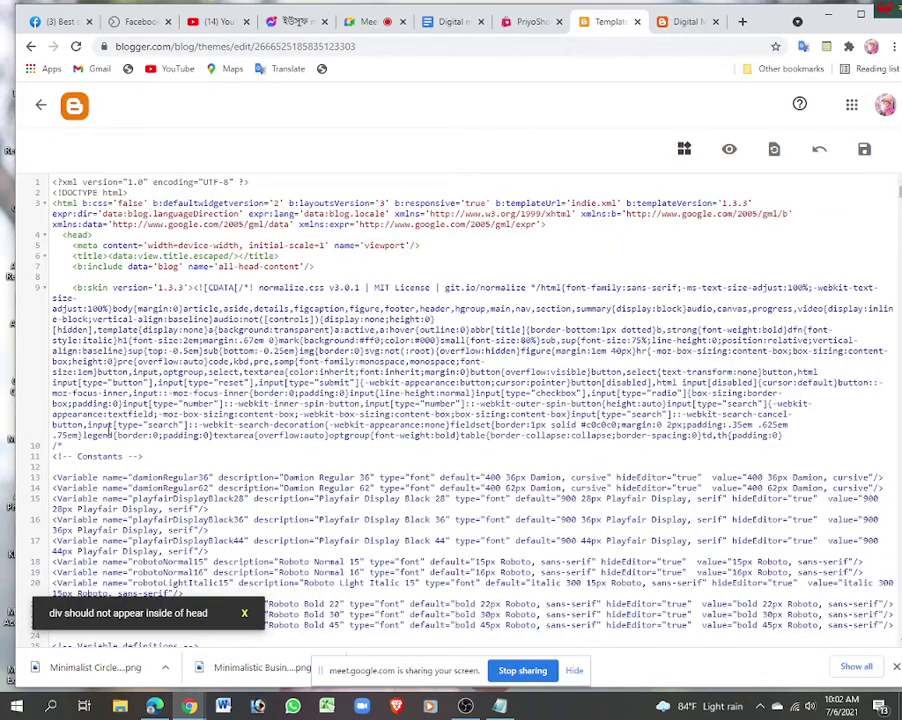
{"action": "scroll", "coordinate": [170, 309], "scroll_direction": "down", "scroll_amount": 4}
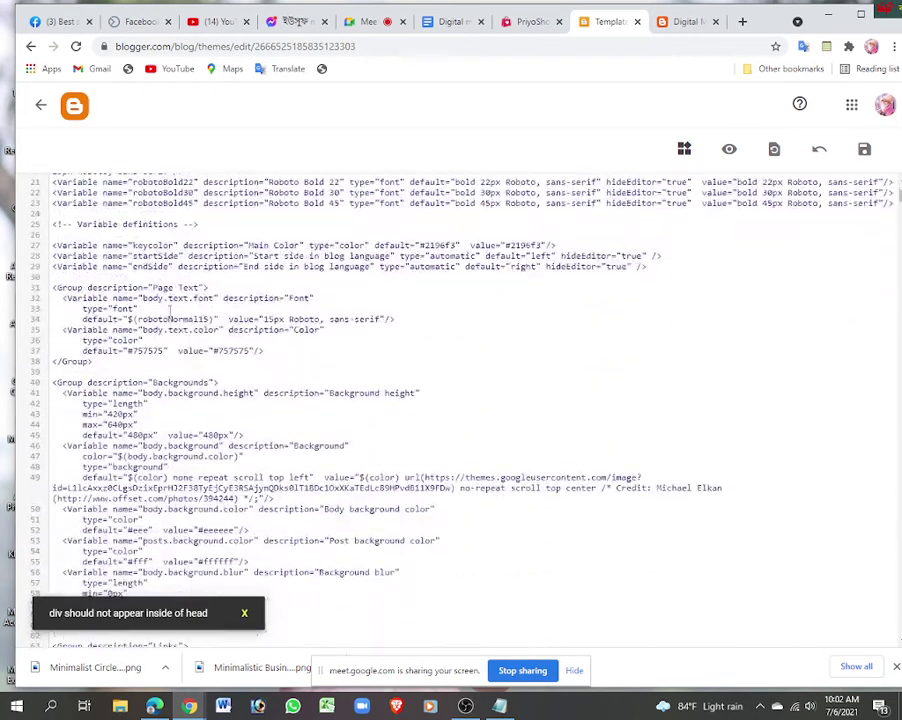
{"action": "scroll", "coordinate": [268, 256], "scroll_direction": "up", "scroll_amount": 4}
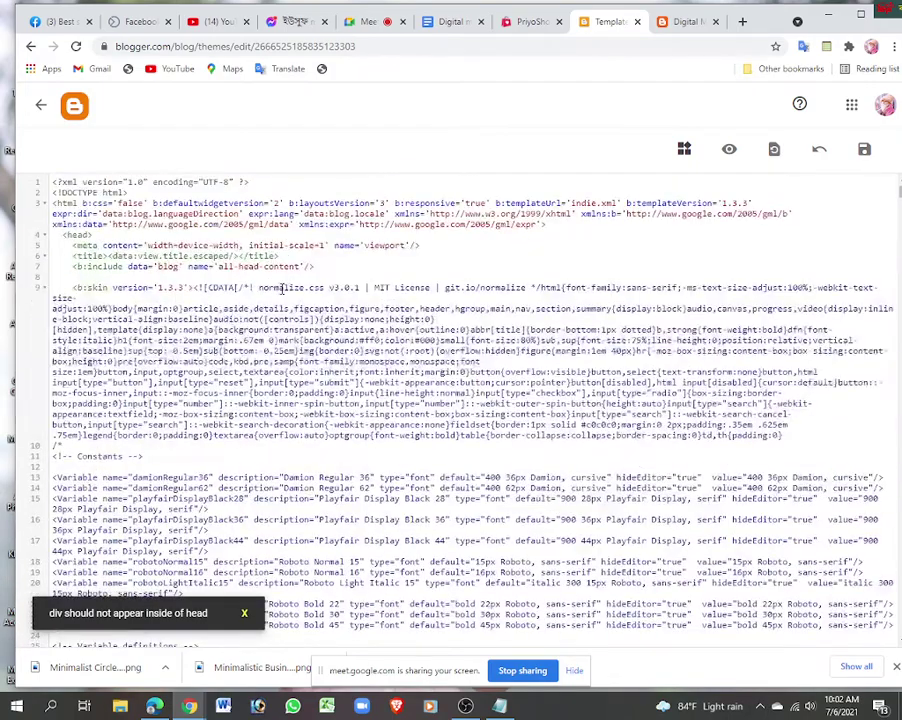
Search the theme HTML for 'bod' and scroll through the matches
{"action": "key", "text": "ctrl+f"}
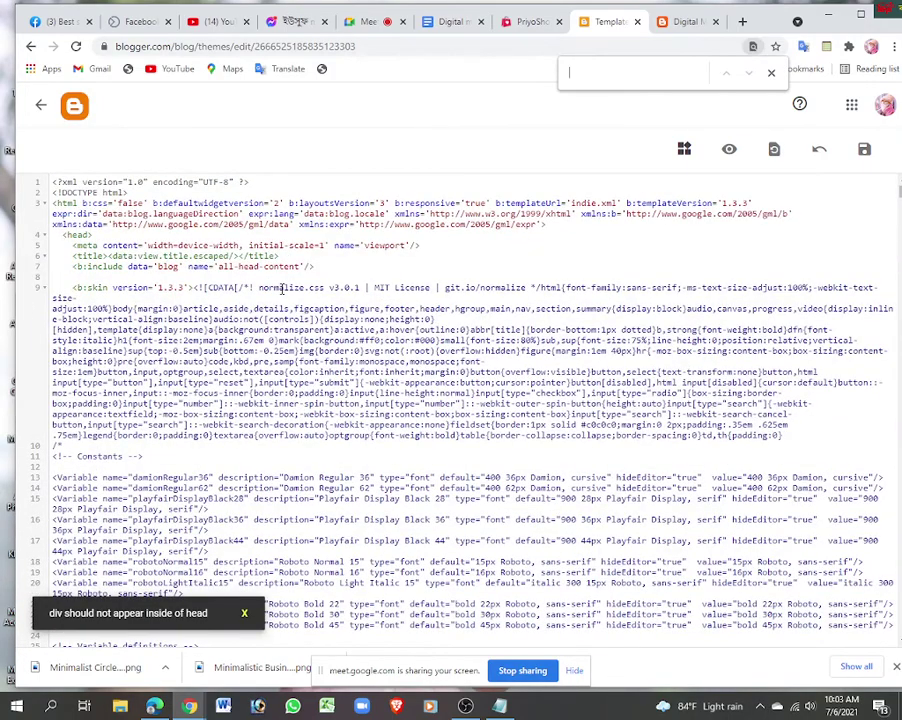
{"action": "type", "text": "body"}
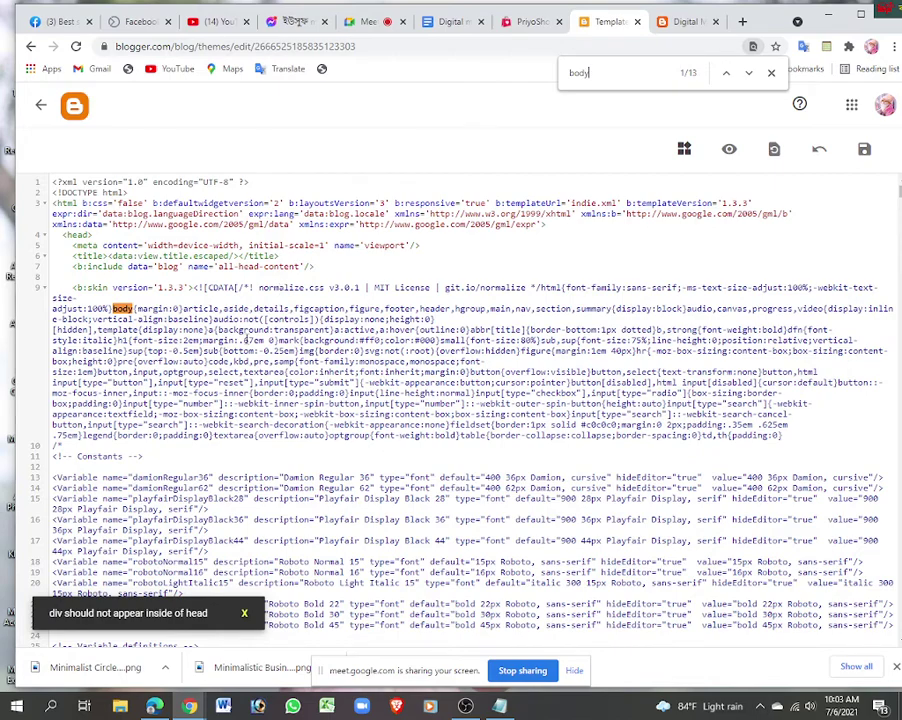
{"action": "scroll", "coordinate": [246, 340], "scroll_direction": "down", "scroll_amount": 1}
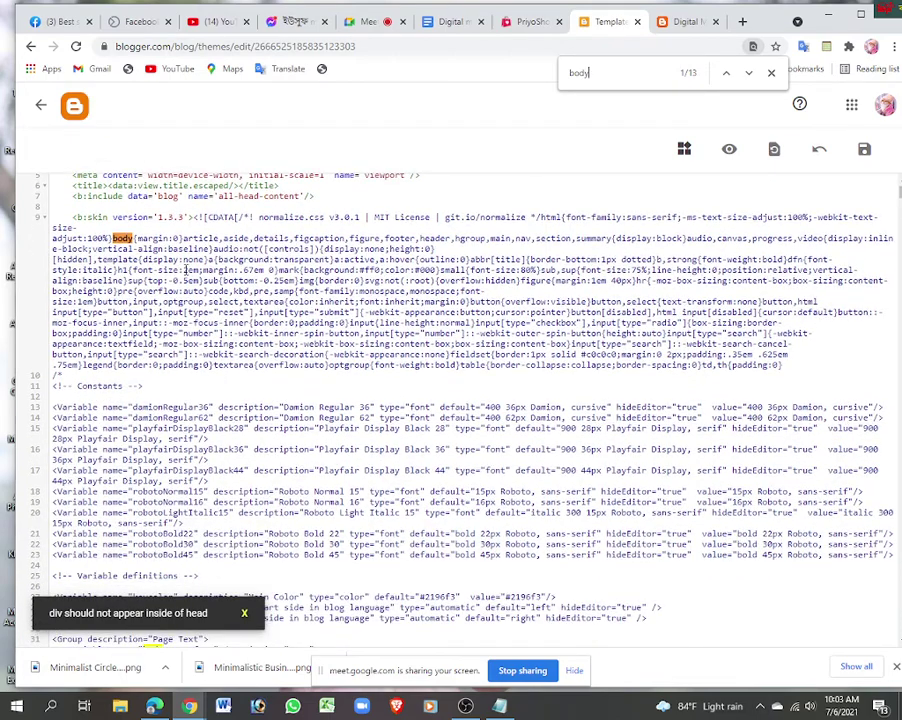
{"action": "scroll", "coordinate": [132, 267], "scroll_direction": "up", "scroll_amount": 1}
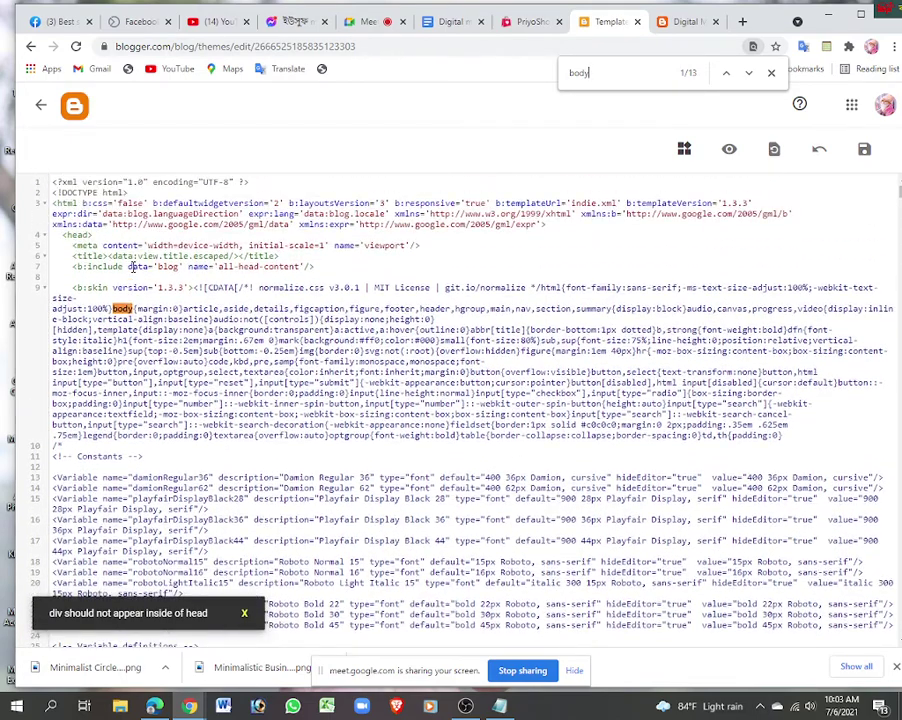
{"action": "scroll", "coordinate": [132, 267], "scroll_direction": "down", "scroll_amount": 4}
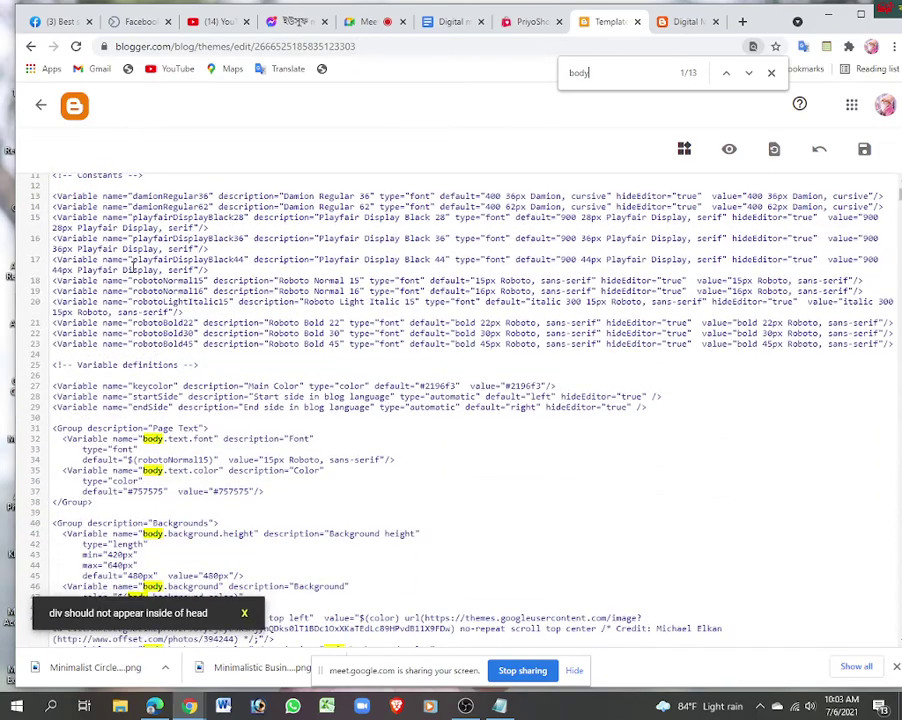
{"action": "scroll", "coordinate": [132, 268], "scroll_direction": "down", "scroll_amount": 6}
{"action": "scroll", "coordinate": [132, 268], "scroll_direction": "down", "scroll_amount": 20}
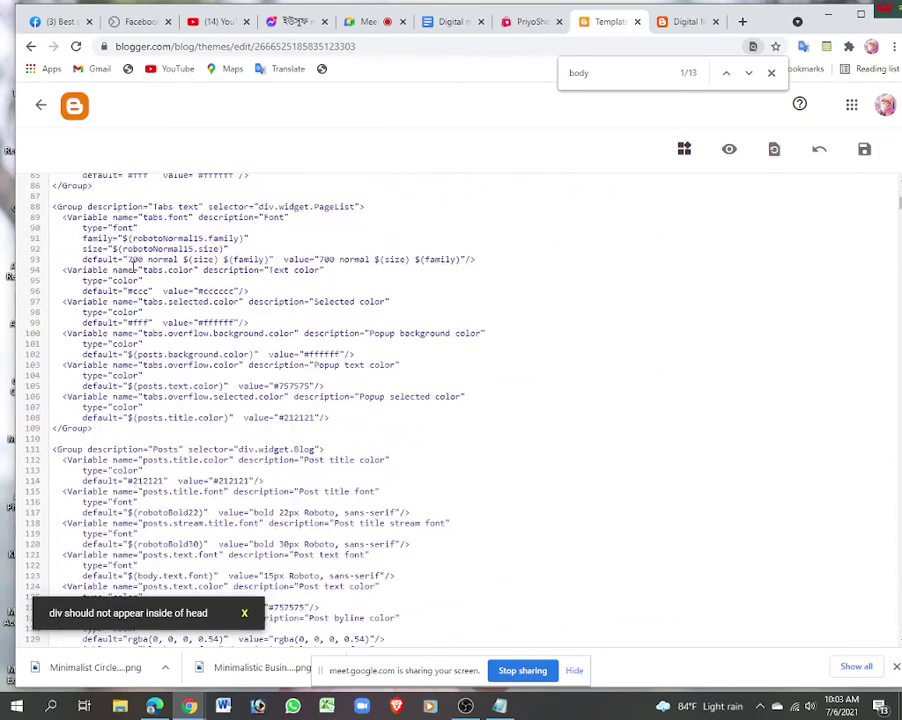
{"action": "scroll", "coordinate": [233, 394], "scroll_direction": "down", "scroll_amount": 11}
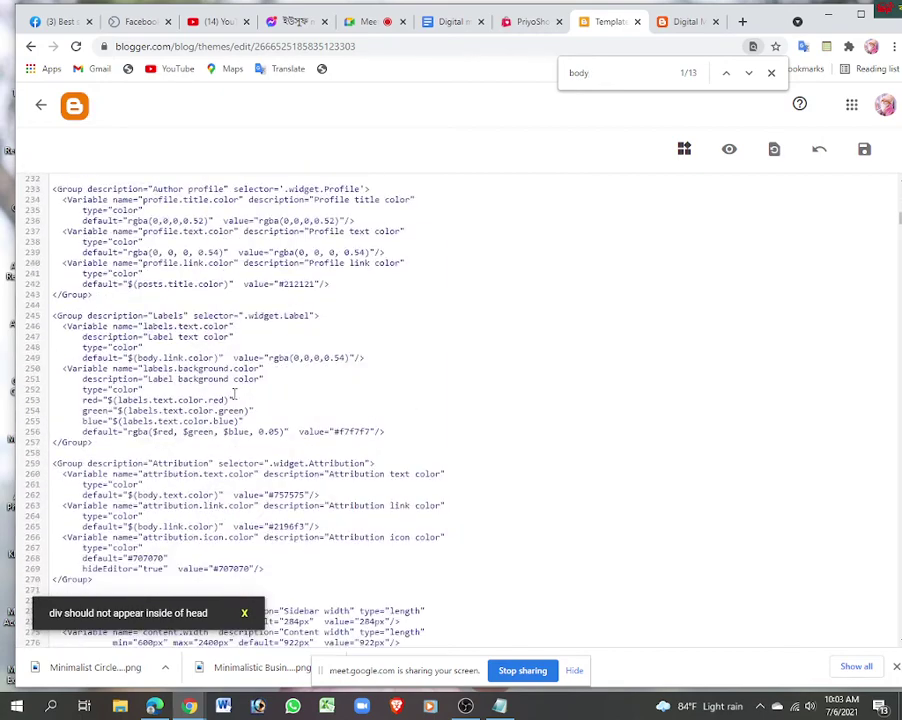
{"action": "scroll", "coordinate": [233, 393], "scroll_direction": "up", "scroll_amount": 7}
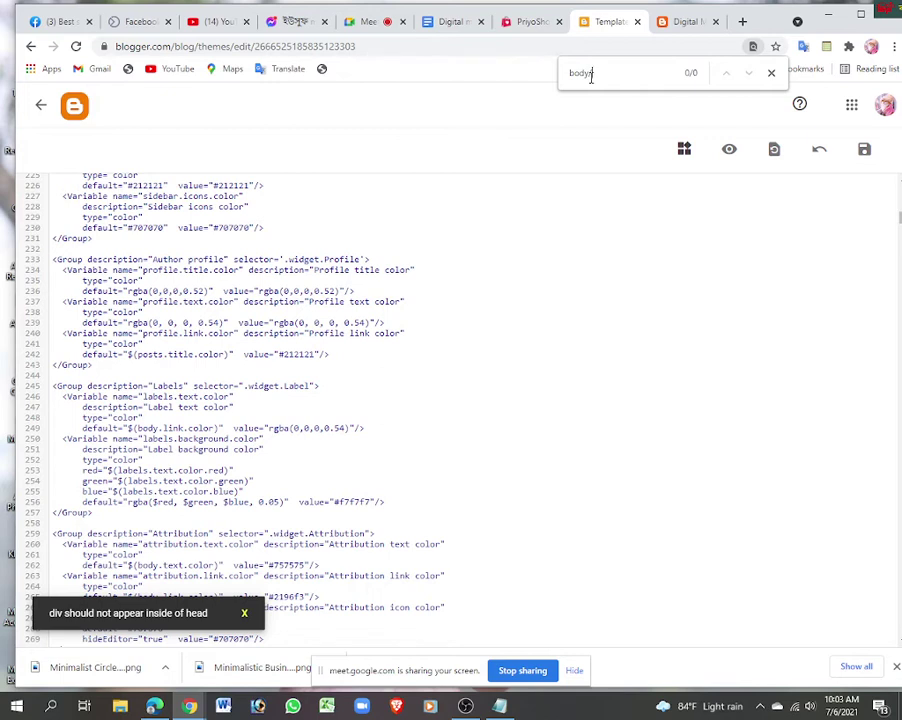
Refine the search to '<body>', which finds 0 matches, and recheck Facebook's paste instructions
{"action": "type", "text": ">"}
{"action": "left_click", "coordinate": [568, 74]}
{"action": "type", "text": "<"}
{"action": "scroll", "coordinate": [580, 306], "scroll_direction": "up", "scroll_amount": 7}
{"action": "scroll", "coordinate": [238, 386], "scroll_direction": "up", "scroll_amount": 16}
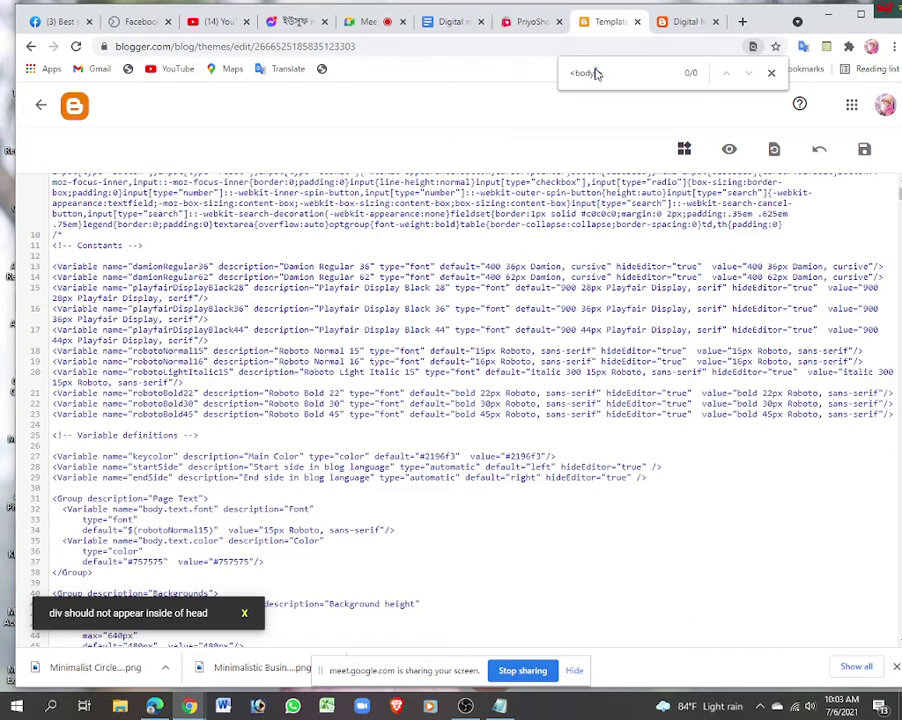
{"action": "left_click", "coordinate": [597, 74]}
{"action": "key", "text": "BackSpace"}
{"action": "scroll", "coordinate": [324, 385], "scroll_direction": "up", "scroll_amount": 5}
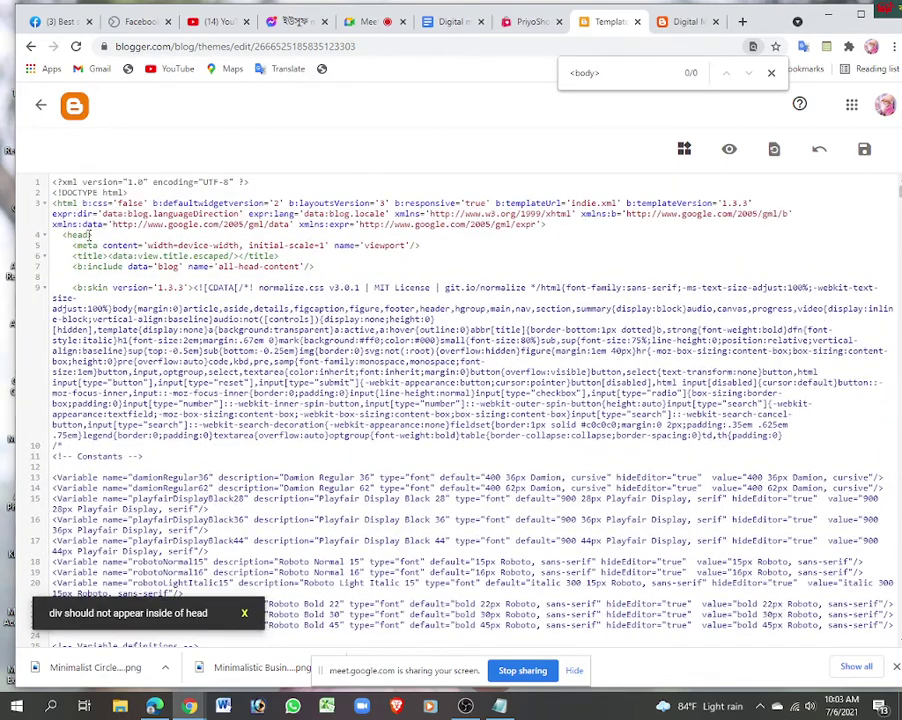
{"action": "left_click", "coordinate": [133, 22]}
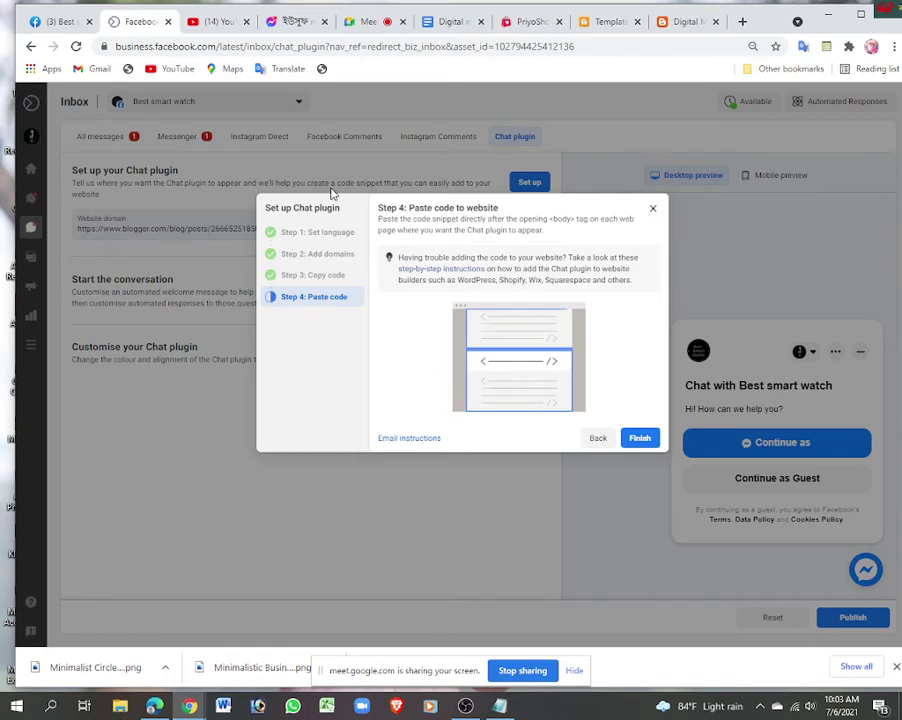
{"action": "left_click", "coordinate": [606, 24]}
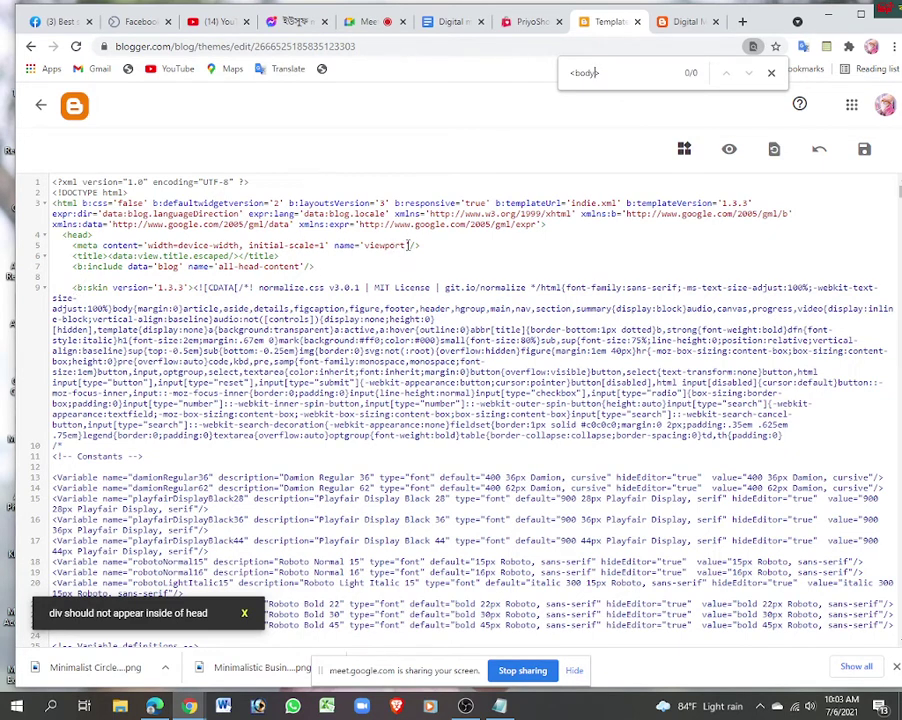
Paste the Messenger chat plugin code below the viewport meta tag and save the theme
{"action": "key", "text": "Return"}
{"action": "key", "text": "Return"}
{"action": "key", "text": "Return"}
{"action": "key", "text": "Return"}
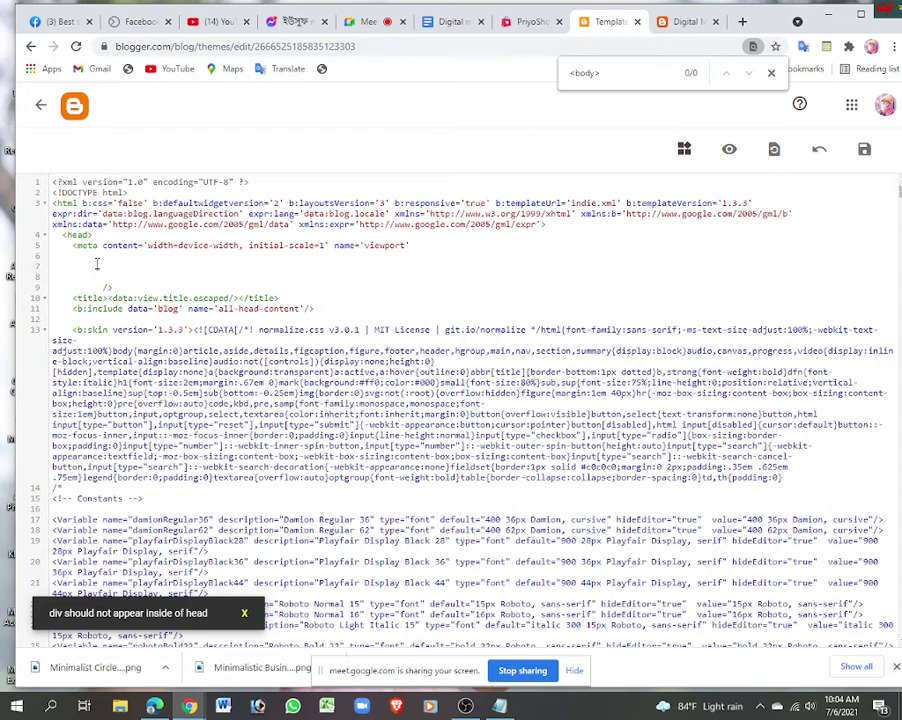
{"action": "key", "text": "ctrl+v"}
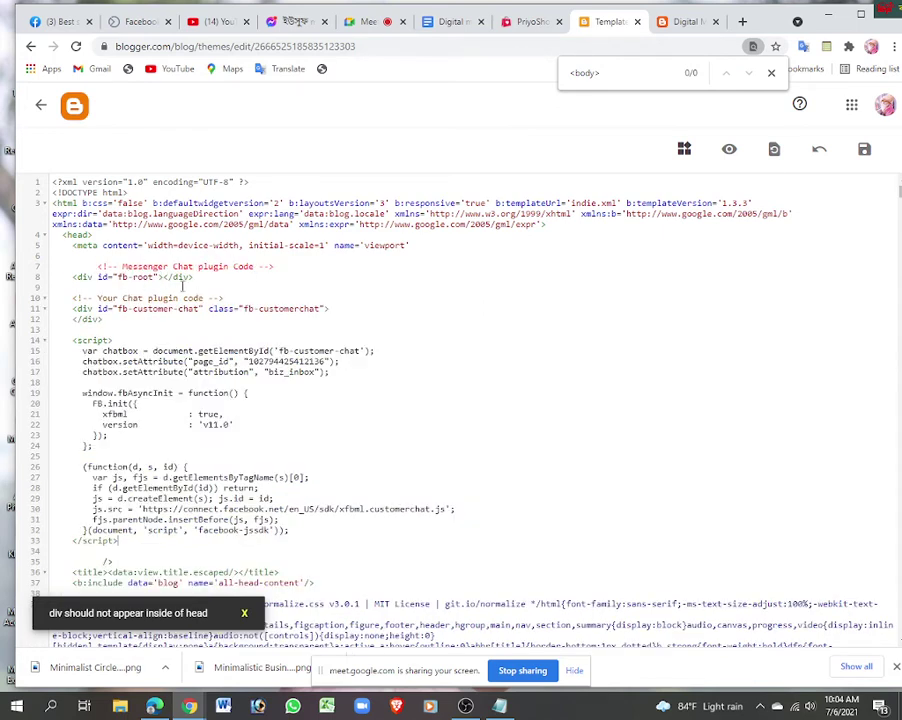
{"action": "left_click", "coordinate": [864, 149]}
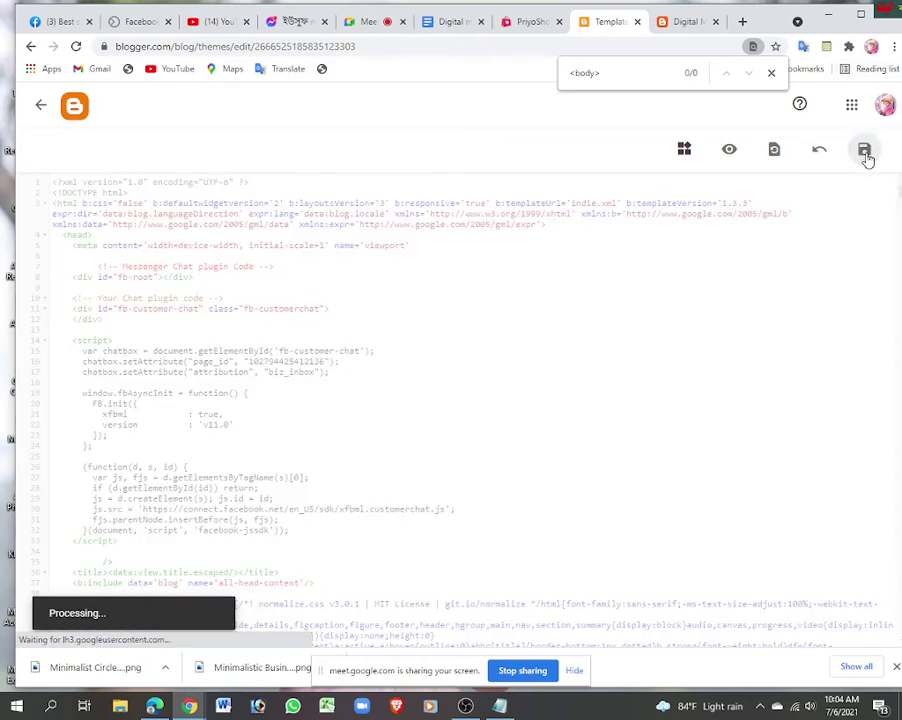
{"action": "left_click", "coordinate": [668, 24]}
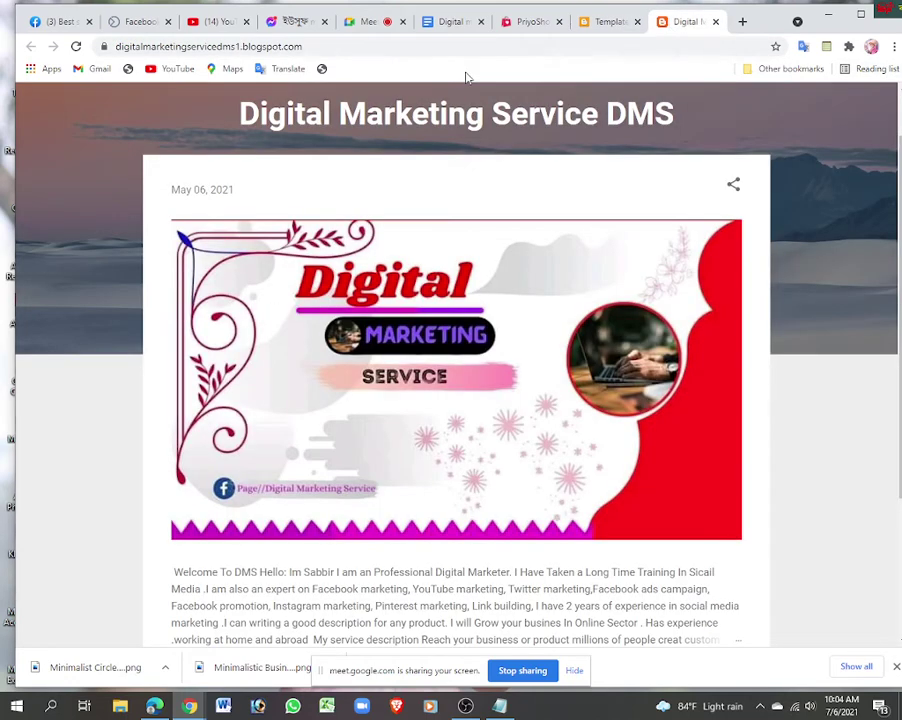
Reload the blog, then finish the chat plugin setup and close the ready confirmation
{"action": "left_click", "coordinate": [75, 46]}
{"action": "scroll", "coordinate": [674, 378], "scroll_direction": "down", "scroll_amount": 3}
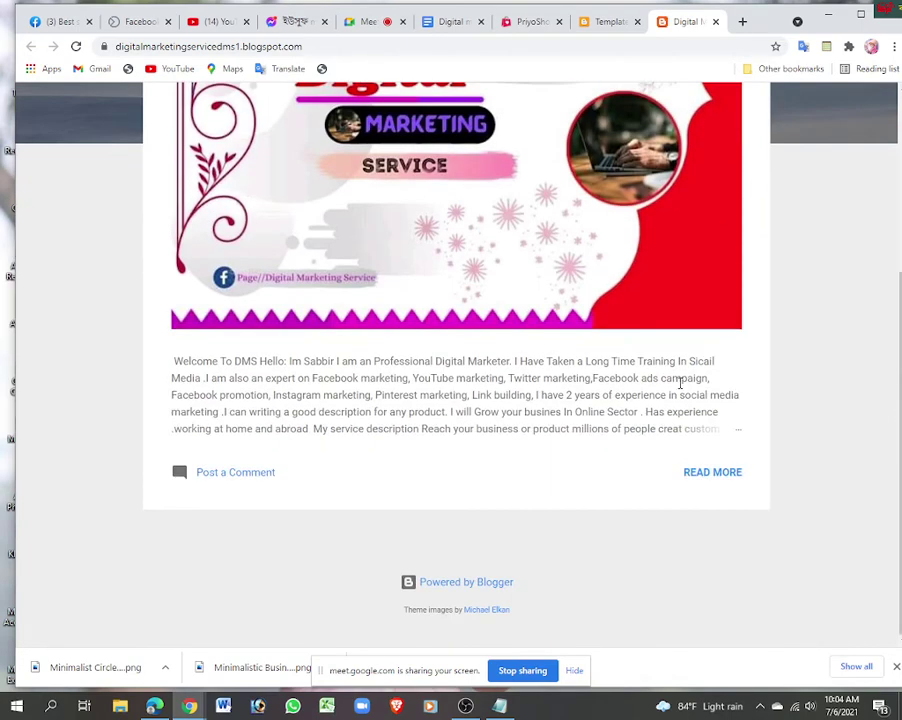
{"action": "scroll", "coordinate": [800, 440], "scroll_direction": "up", "scroll_amount": 4}
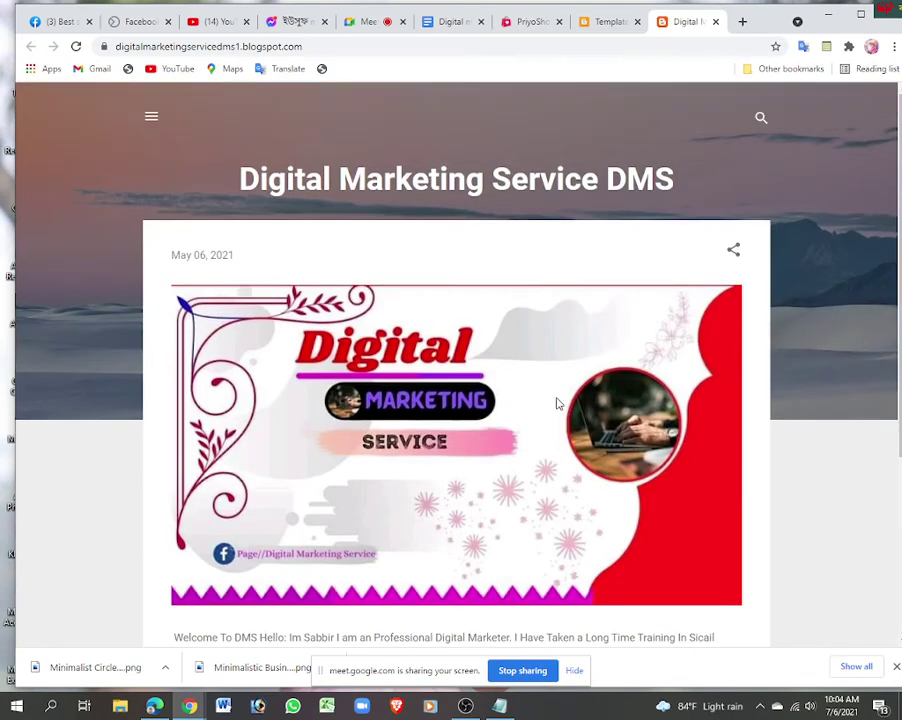
{"action": "left_click", "coordinate": [124, 21]}
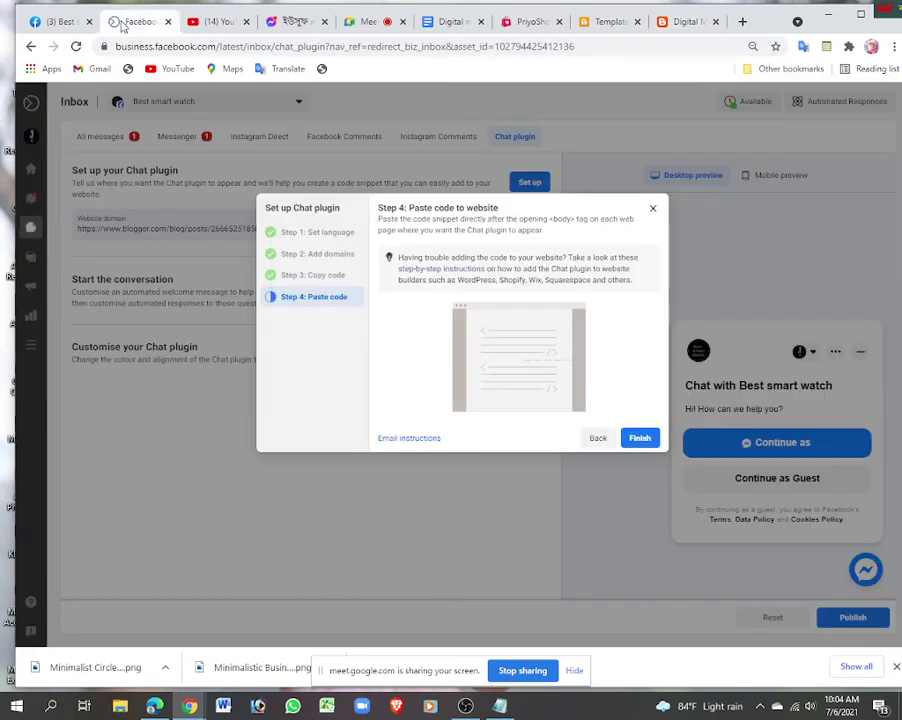
{"action": "left_click", "coordinate": [640, 437]}
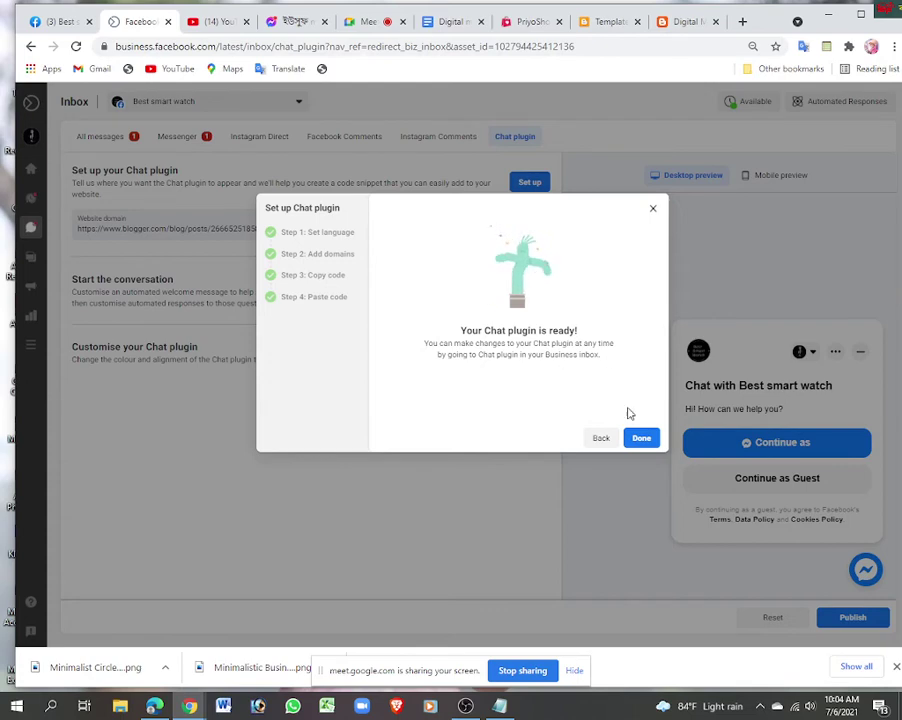
{"action": "left_click", "coordinate": [641, 439]}
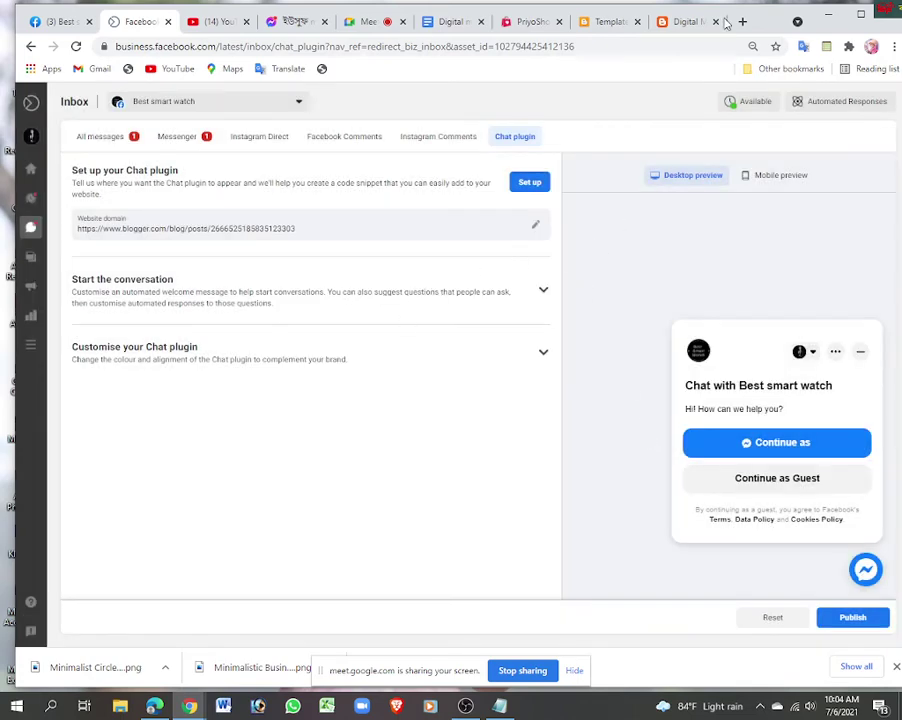
Reload the live blog again to check it, then return to the Chat plugin settings
{"action": "left_click", "coordinate": [668, 24]}
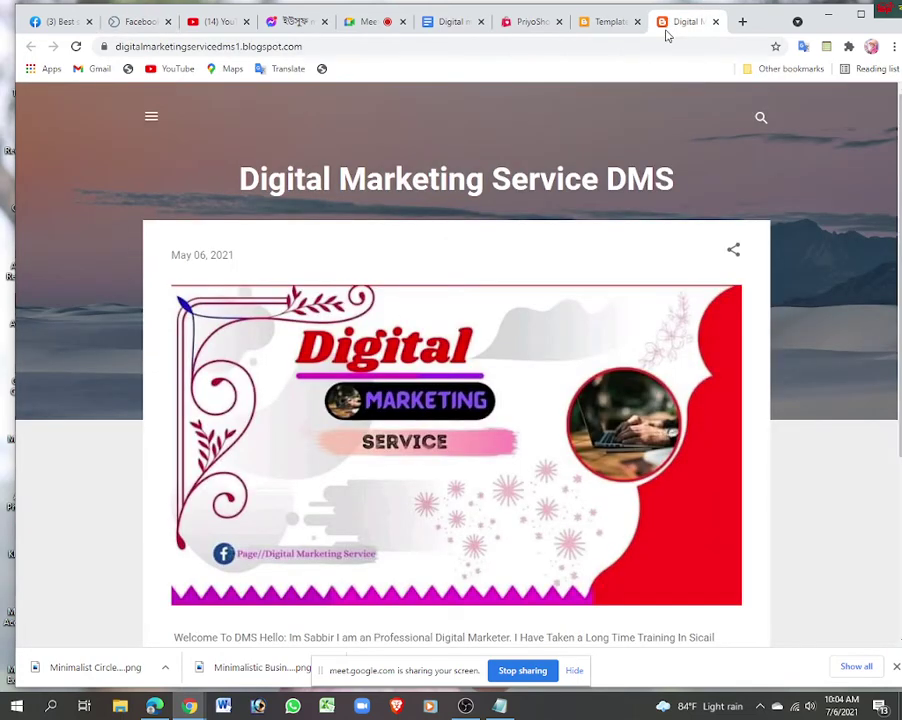
{"action": "left_click", "coordinate": [76, 47]}
{"action": "scroll", "coordinate": [554, 314], "scroll_direction": "down", "scroll_amount": 3}
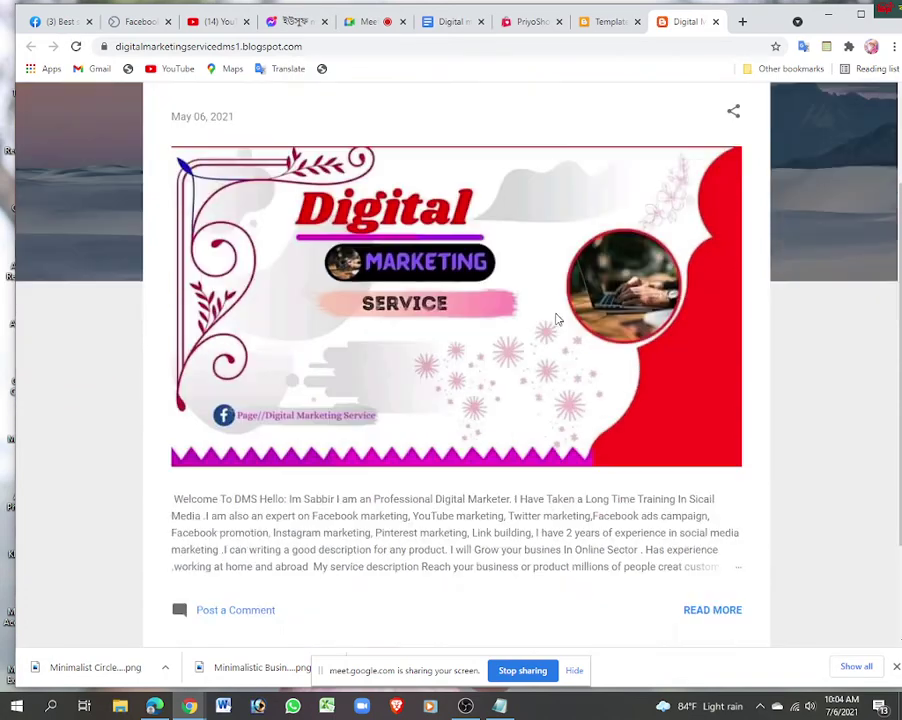
{"action": "scroll", "coordinate": [805, 397], "scroll_direction": "up", "scroll_amount": 3}
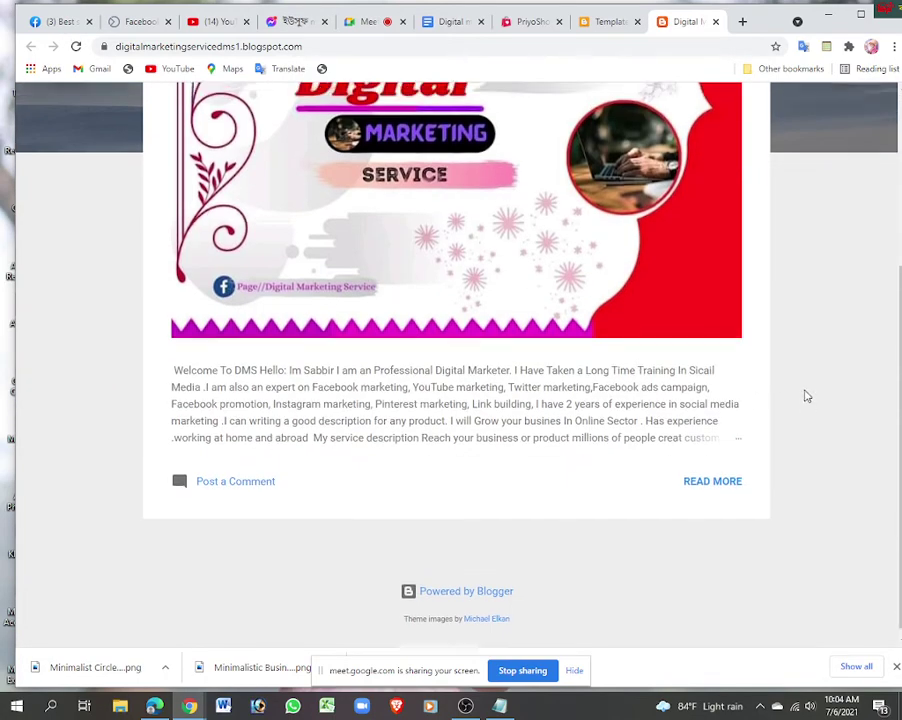
{"action": "left_click", "coordinate": [124, 21]}
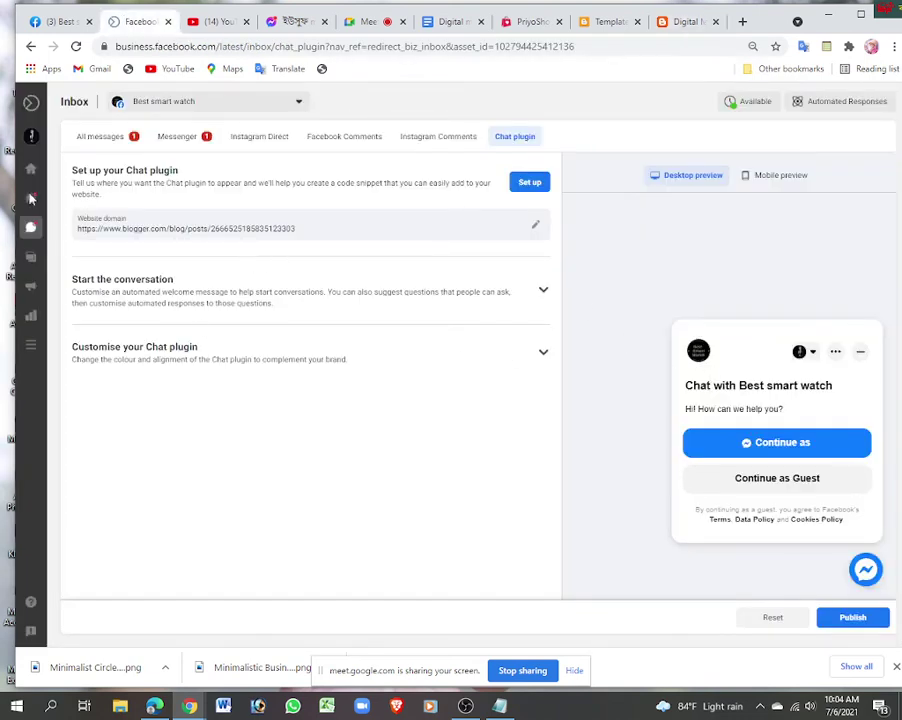
From the Page's Messaging settings, set up automated responses to show the Instant reply message
{"action": "left_click", "coordinate": [63, 20]}
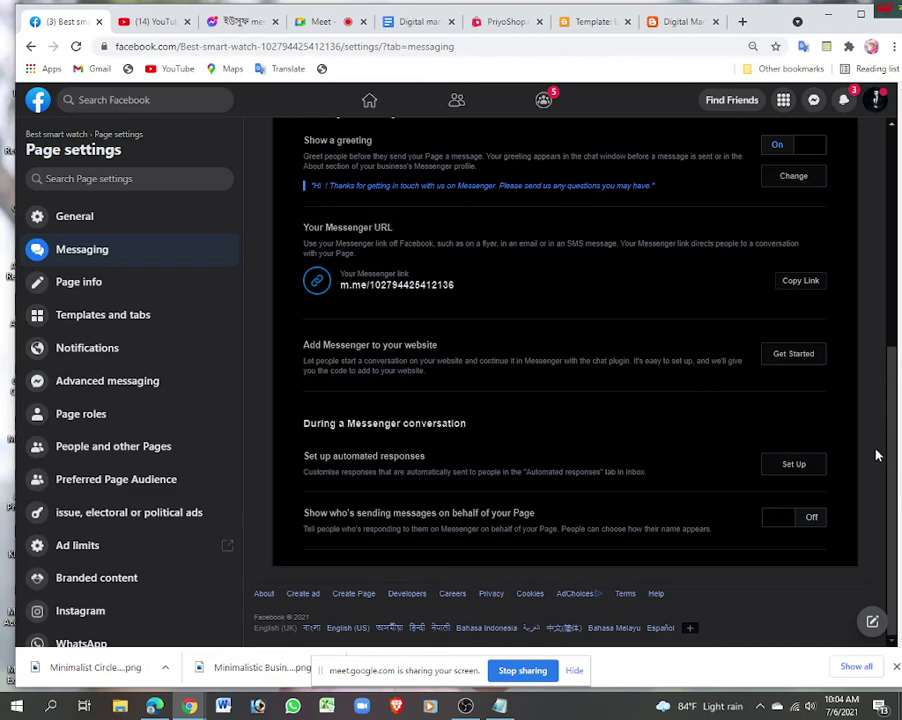
{"action": "left_click", "coordinate": [796, 466]}
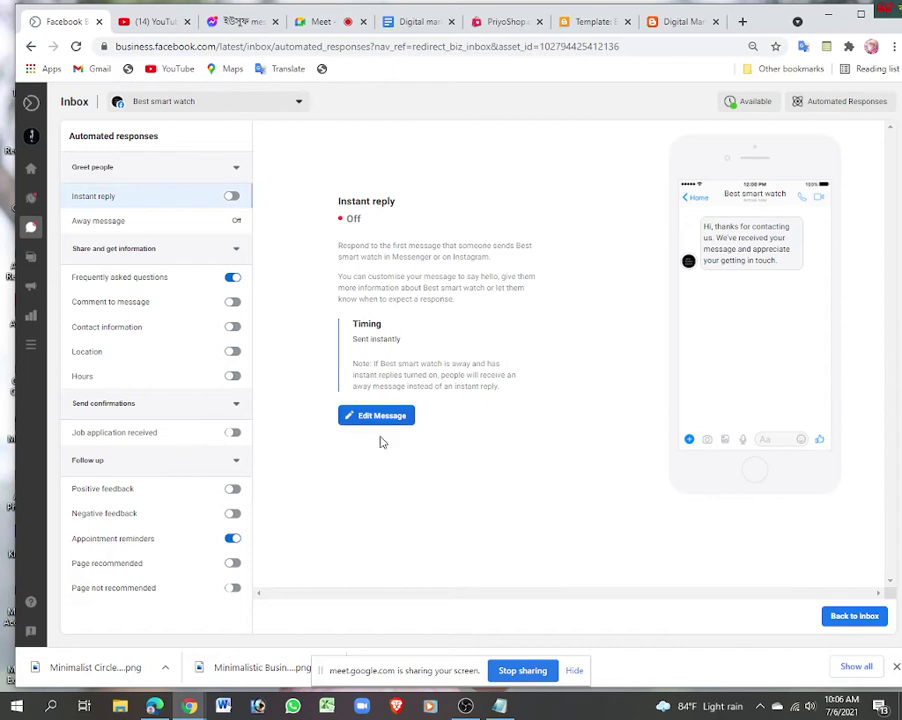
Close the instant reply's personalisation field list and switch to the Away message settings
{"action": "left_click", "coordinate": [394, 419]}
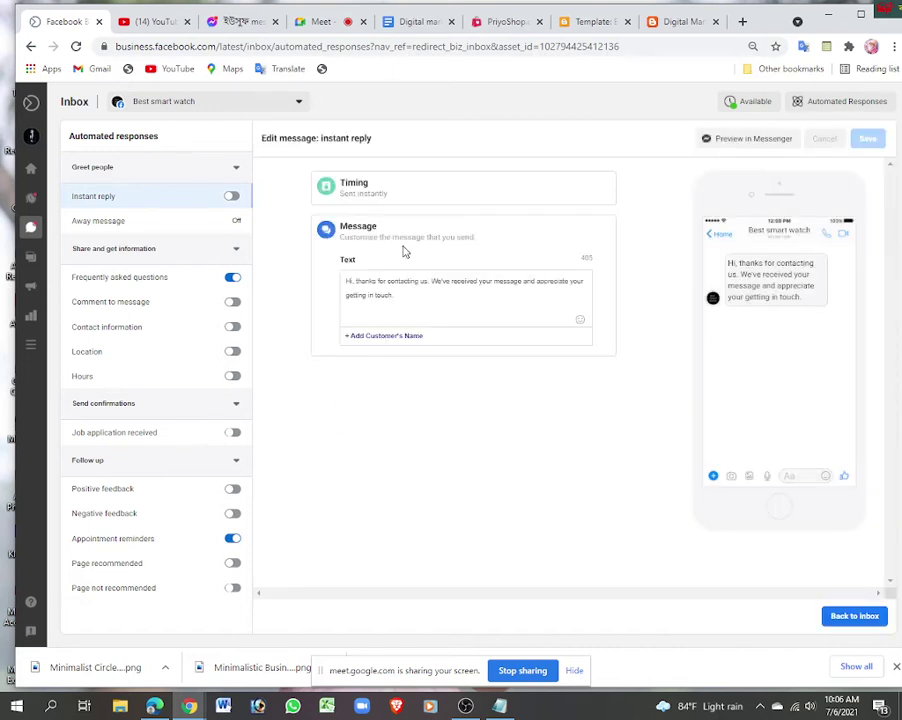
{"action": "left_click", "coordinate": [377, 337]}
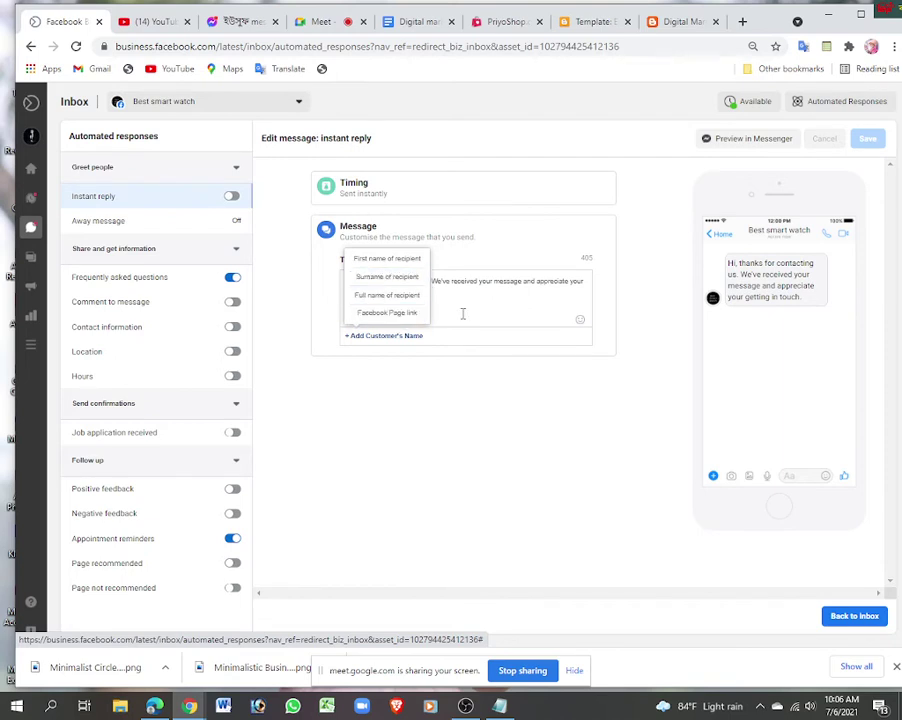
{"action": "left_click", "coordinate": [345, 338]}
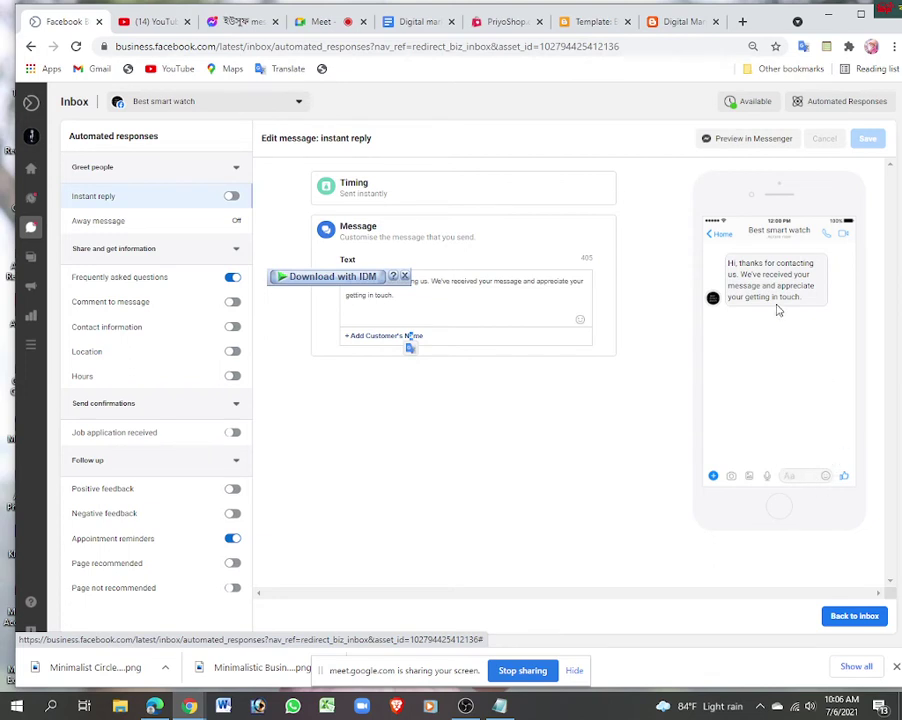
{"action": "left_click", "coordinate": [100, 221]}
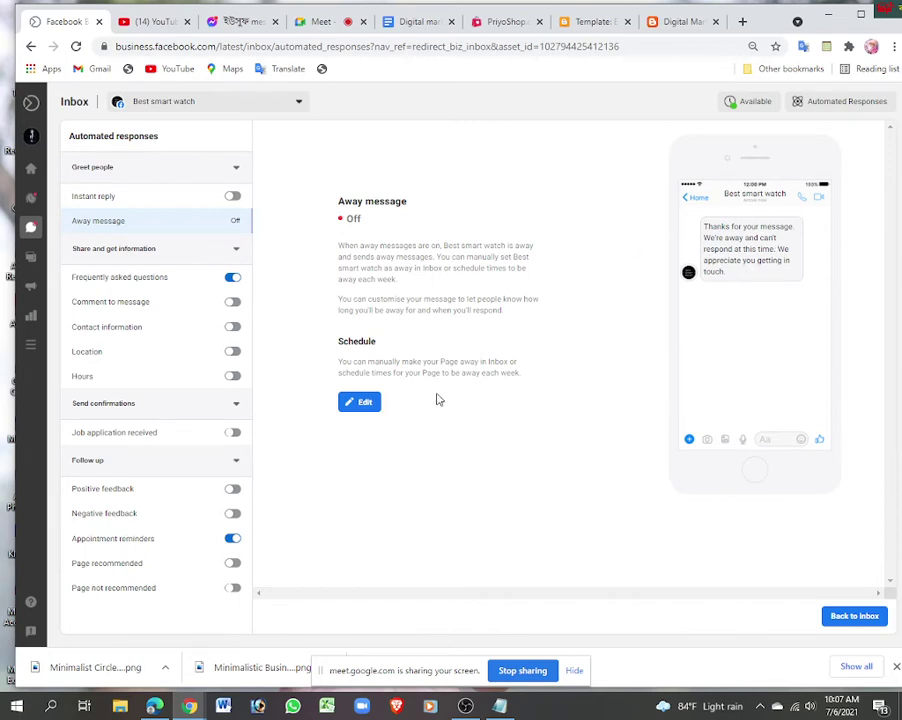
Add an away time slot covering only Saturday, 00:00 to 23:59
{"action": "left_click", "coordinate": [350, 404]}
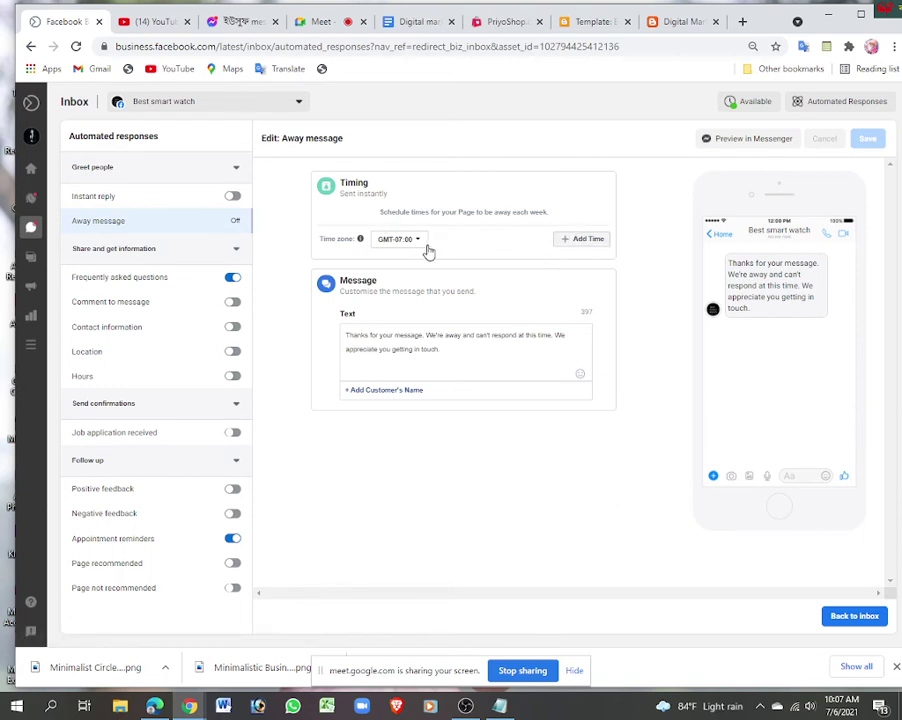
{"action": "left_click", "coordinate": [568, 242]}
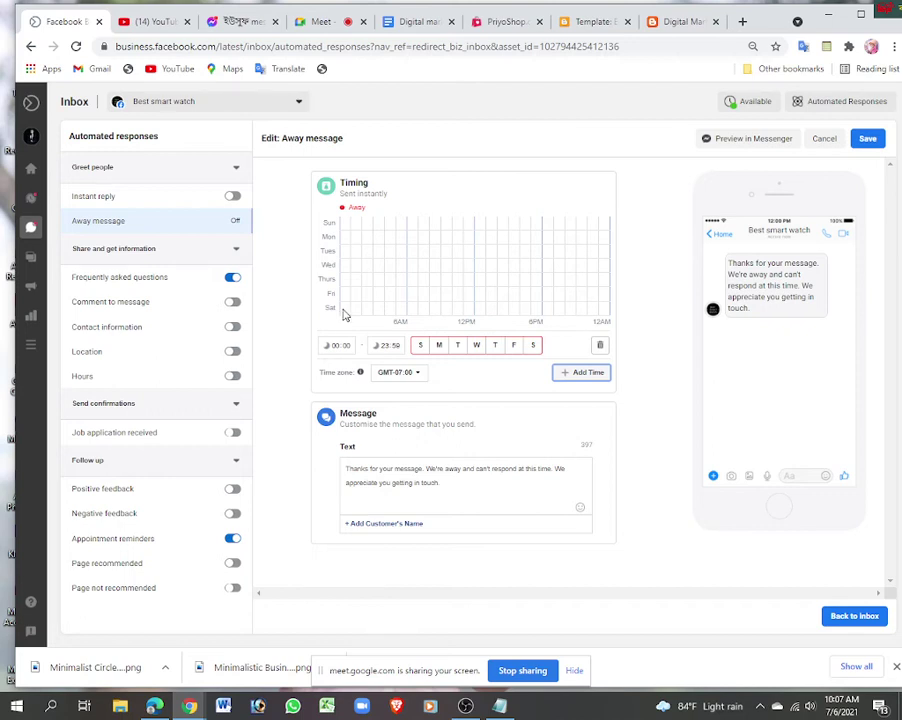
{"action": "left_click_drag", "start_coordinate": [341, 313], "coordinate": [481, 301]}
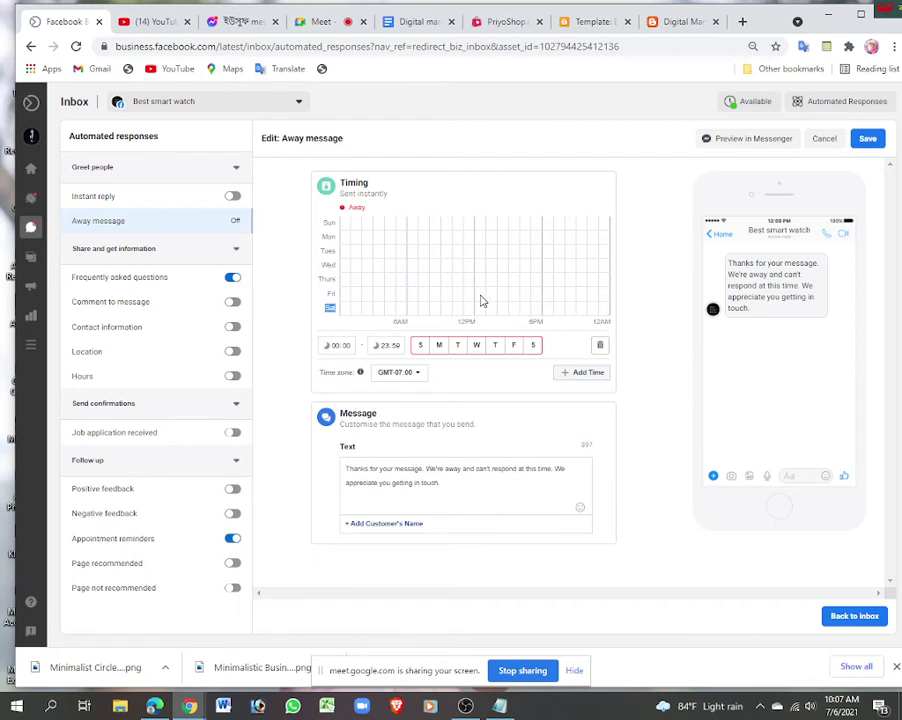
{"action": "left_click", "coordinate": [420, 345]}
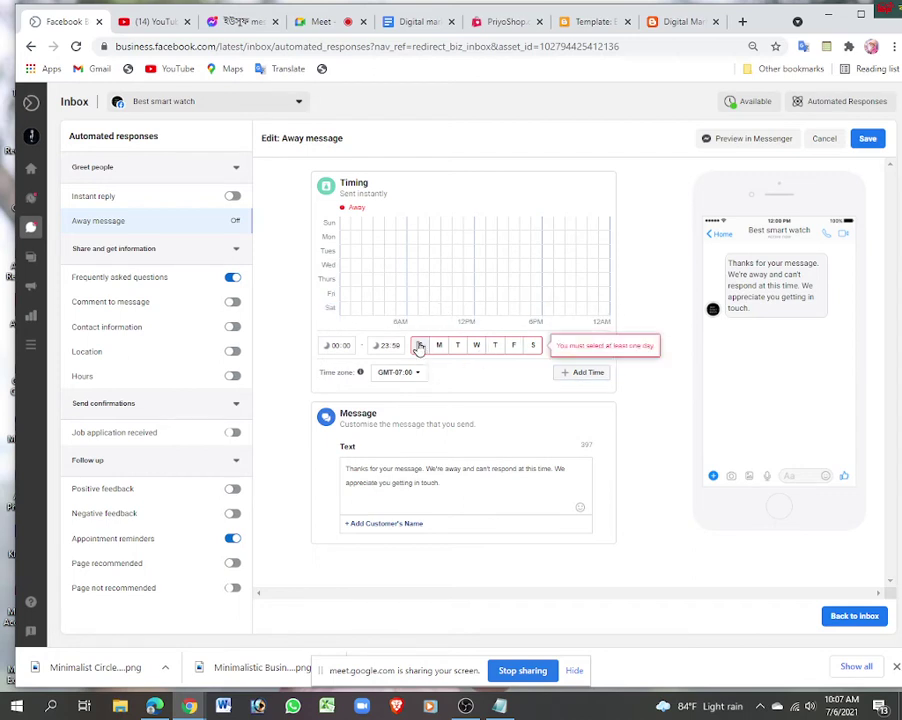
{"action": "left_click", "coordinate": [420, 345]}
{"action": "left_click", "coordinate": [532, 345]}
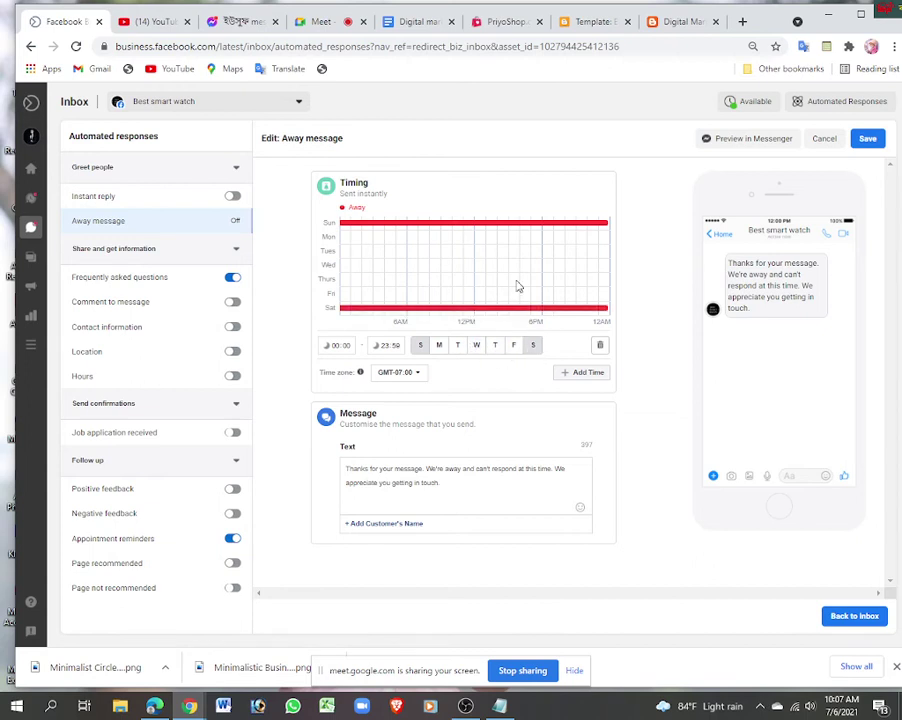
{"action": "left_click", "coordinate": [420, 345]}
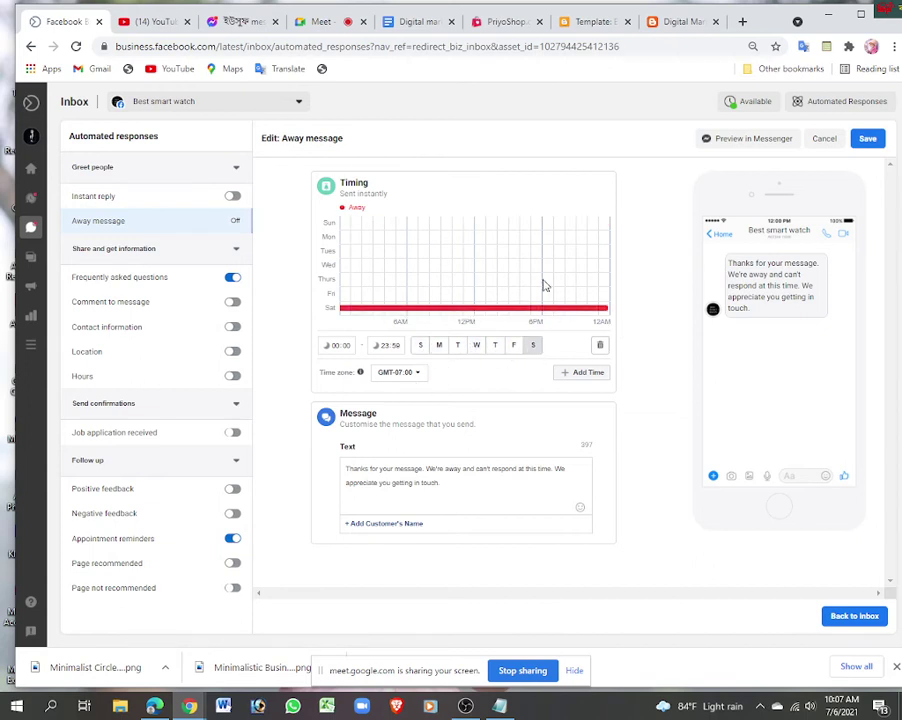
Set the Saturday away window to start at 11:00 and end at 03:00
{"action": "left_click", "coordinate": [345, 347]}
{"action": "type", "text": "12"}
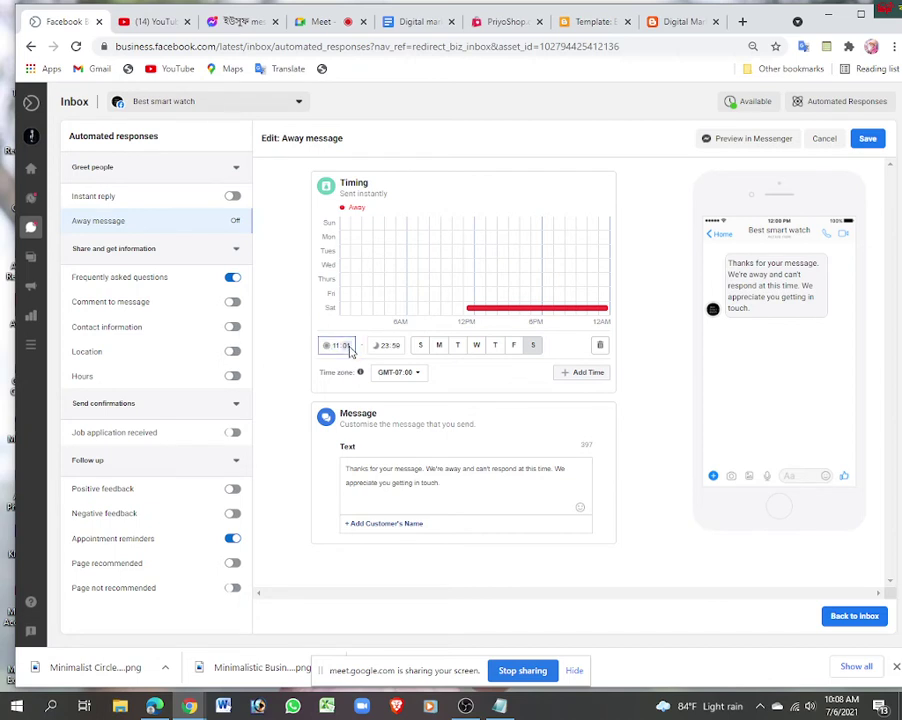
{"action": "type", "text": "00"}
{"action": "left_click", "coordinate": [390, 347]}
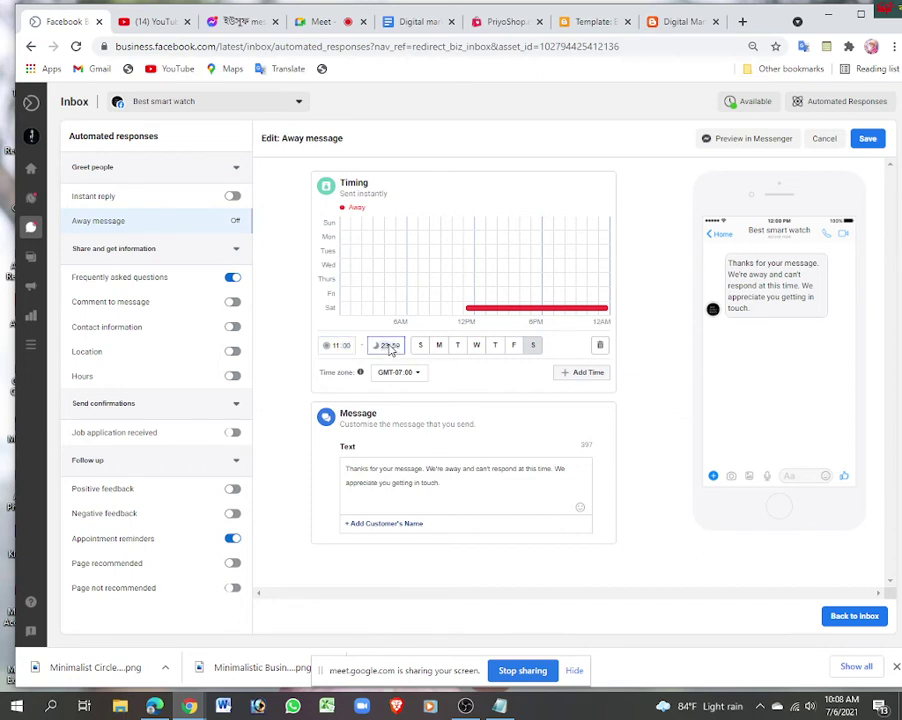
{"action": "type", "text": "3"}
{"action": "type", "text": "0"}
Look through the time zone list, then go to the Frequently asked questions settings
{"action": "mouse_move", "coordinate": [360, 372]}
{"action": "left_click", "coordinate": [417, 376]}
{"action": "scroll", "coordinate": [415, 432], "scroll_direction": "down", "scroll_amount": 3}
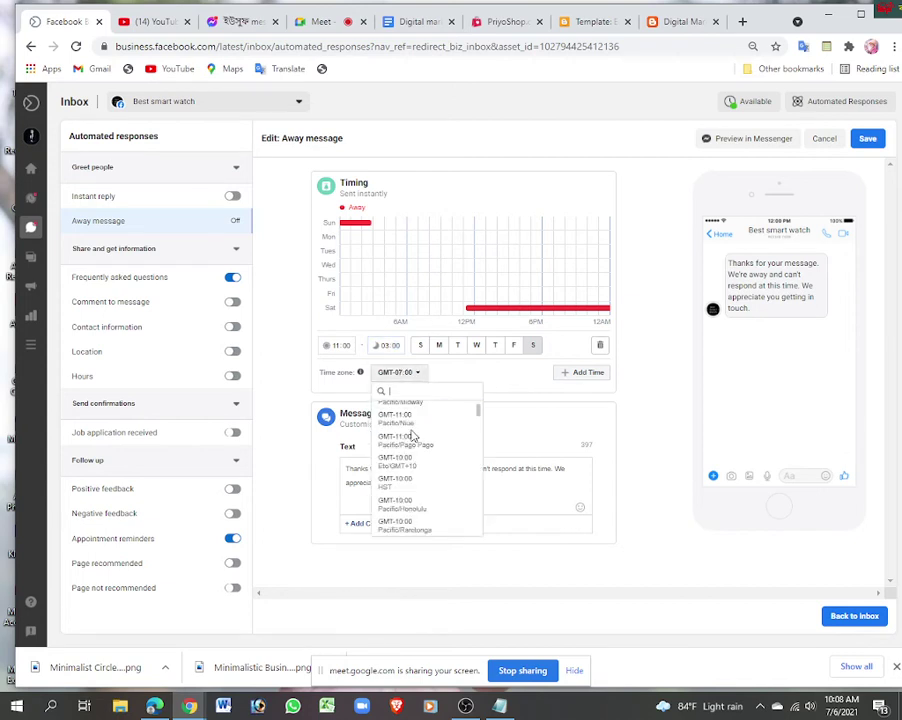
{"action": "scroll", "coordinate": [412, 470], "scroll_direction": "up", "scroll_amount": 3}
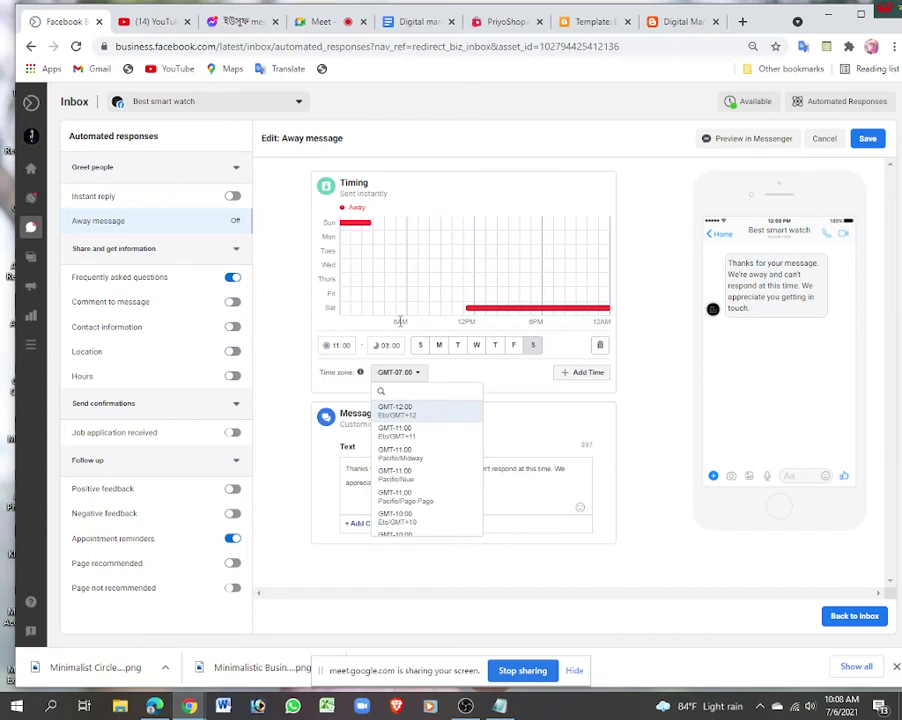
{"action": "left_click", "coordinate": [399, 321]}
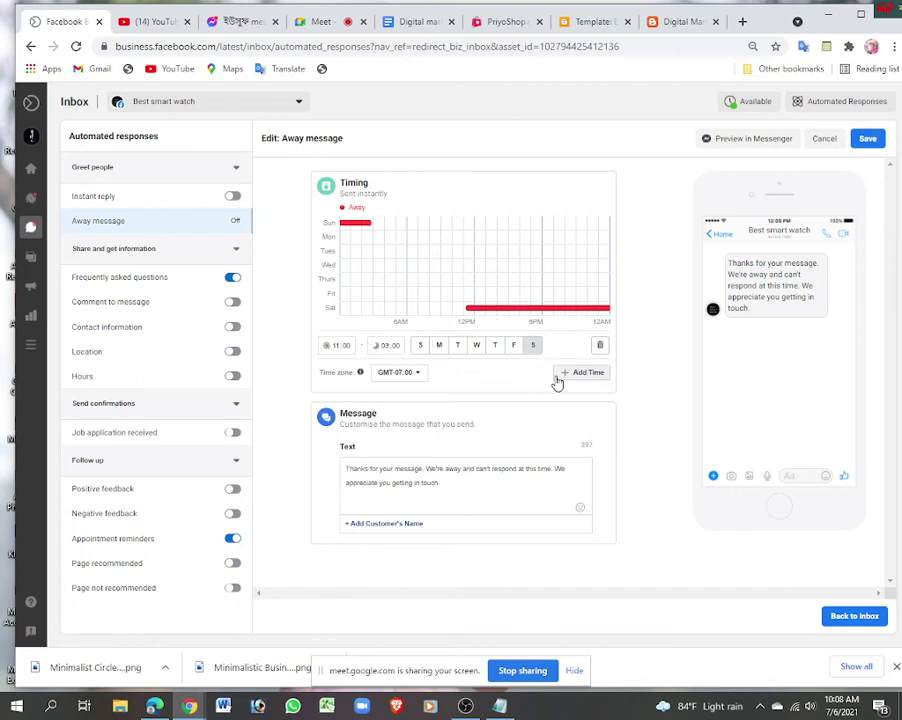
{"action": "mouse_move", "coordinate": [362, 379]}
{"action": "left_click_drag", "start_coordinate": [775, 342], "coordinate": [765, 263]}
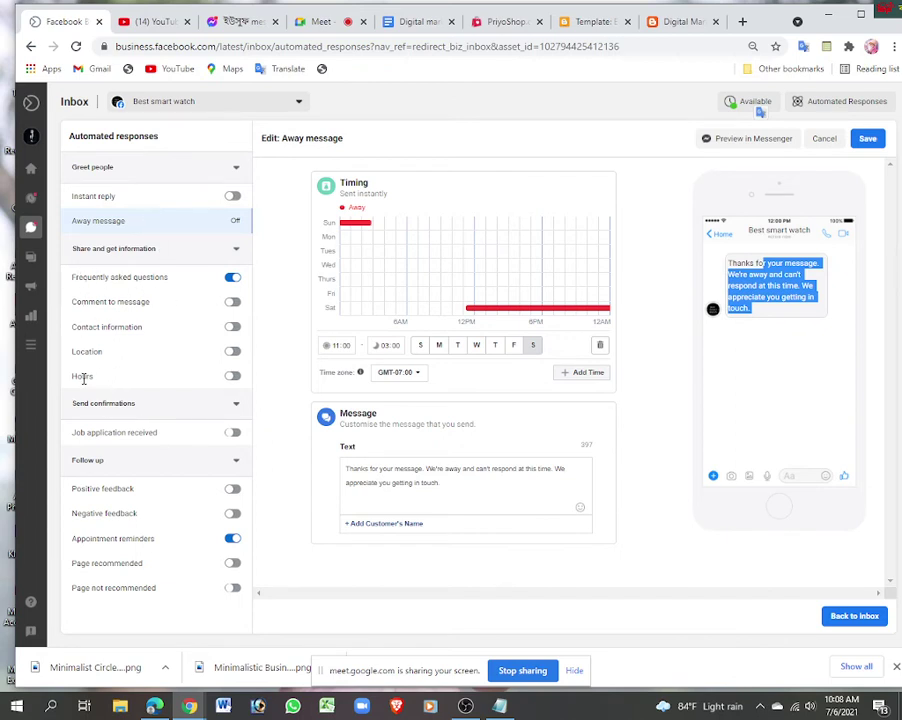
{"action": "left_click", "coordinate": [148, 277]}
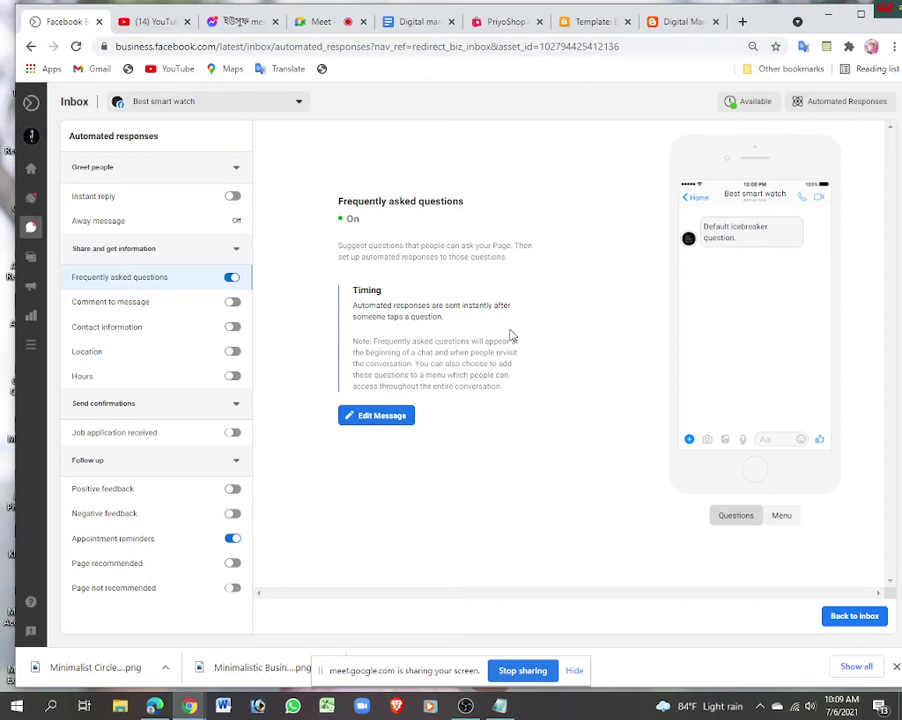
Add Question 1 with its automated response in the frequently asked questions editor
{"action": "left_click", "coordinate": [372, 415]}
{"action": "left_click", "coordinate": [390, 357]}
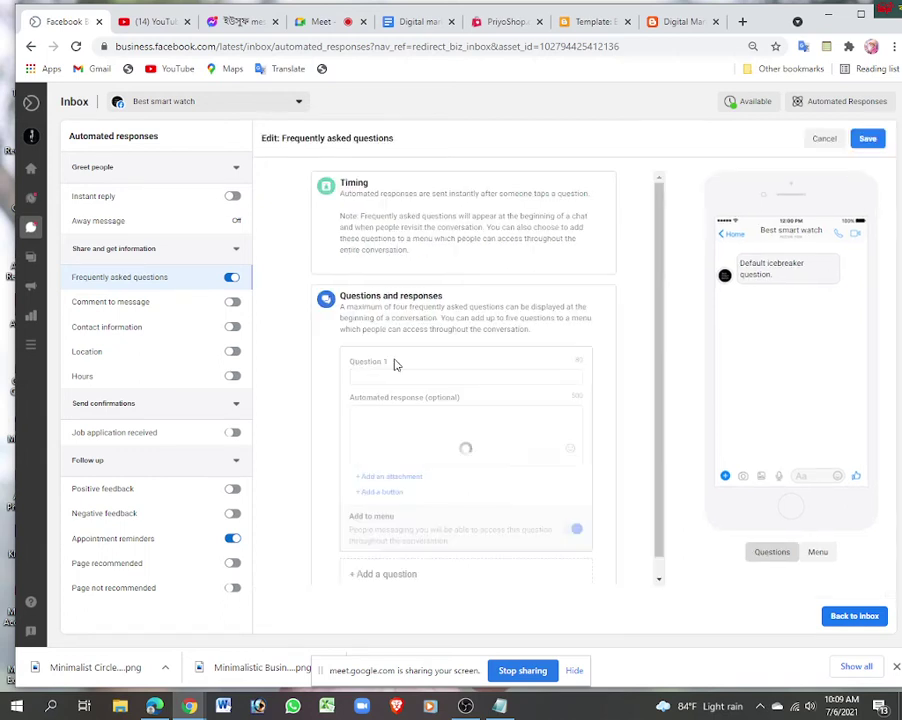
{"action": "left_click", "coordinate": [397, 375]}
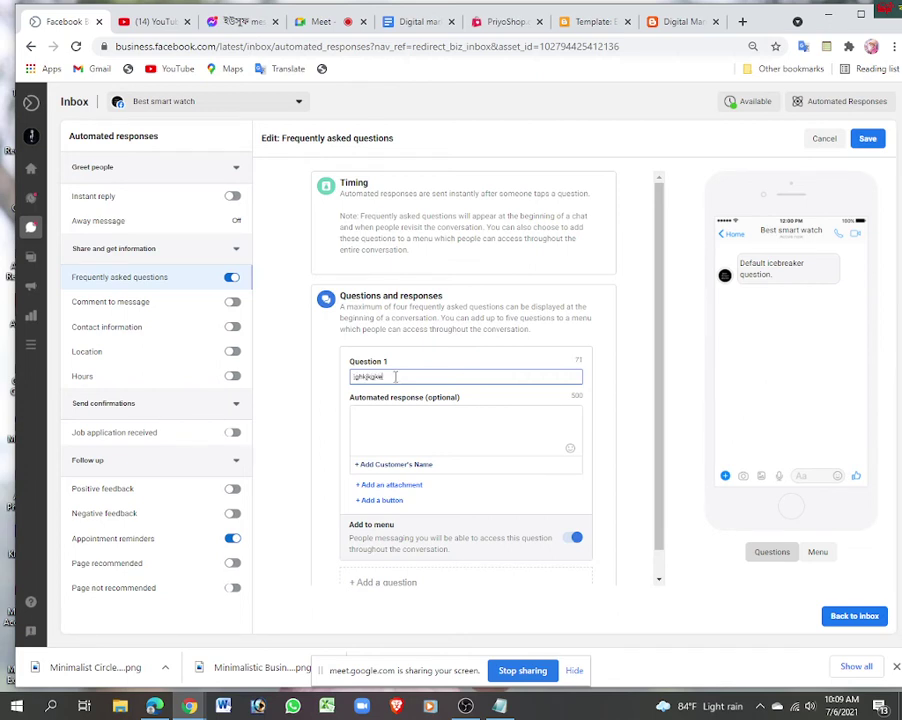
{"action": "left_click", "coordinate": [398, 434]}
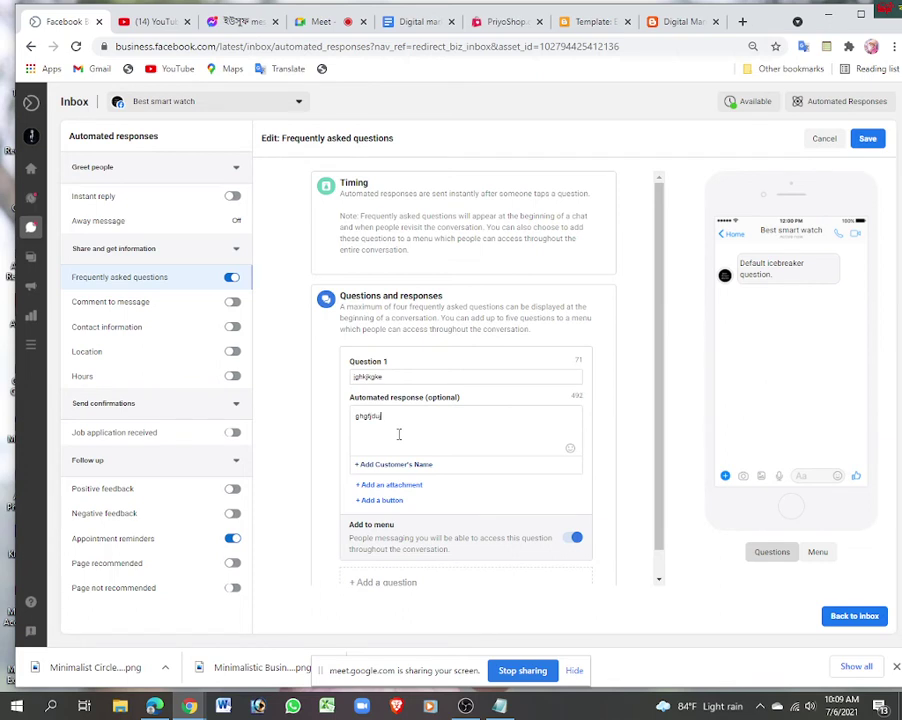
{"action": "left_click", "coordinate": [393, 485]}
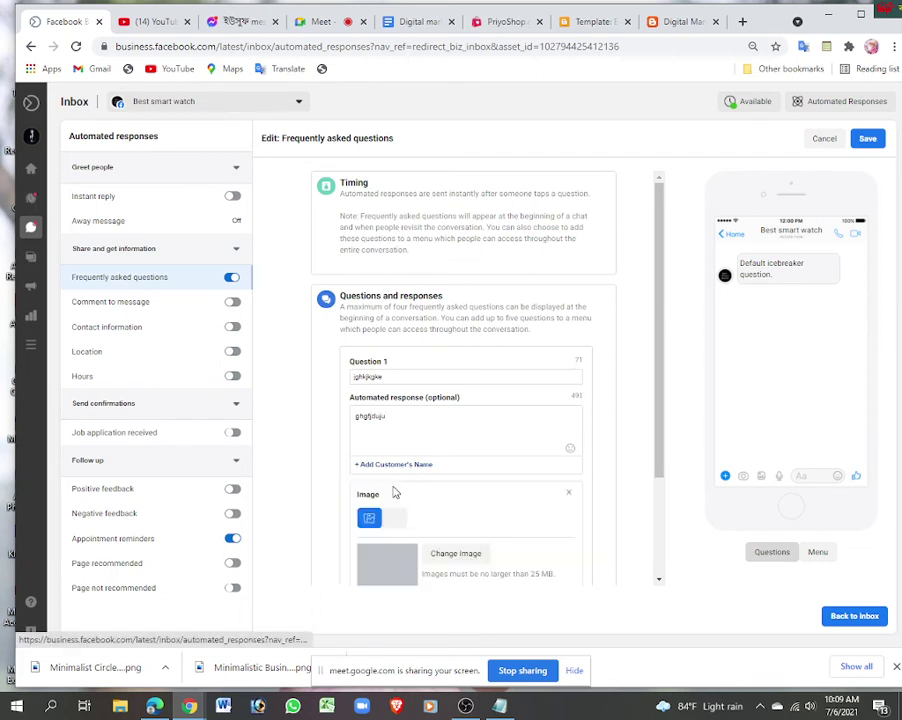
{"action": "scroll", "coordinate": [392, 512], "scroll_direction": "down", "scroll_amount": 2}
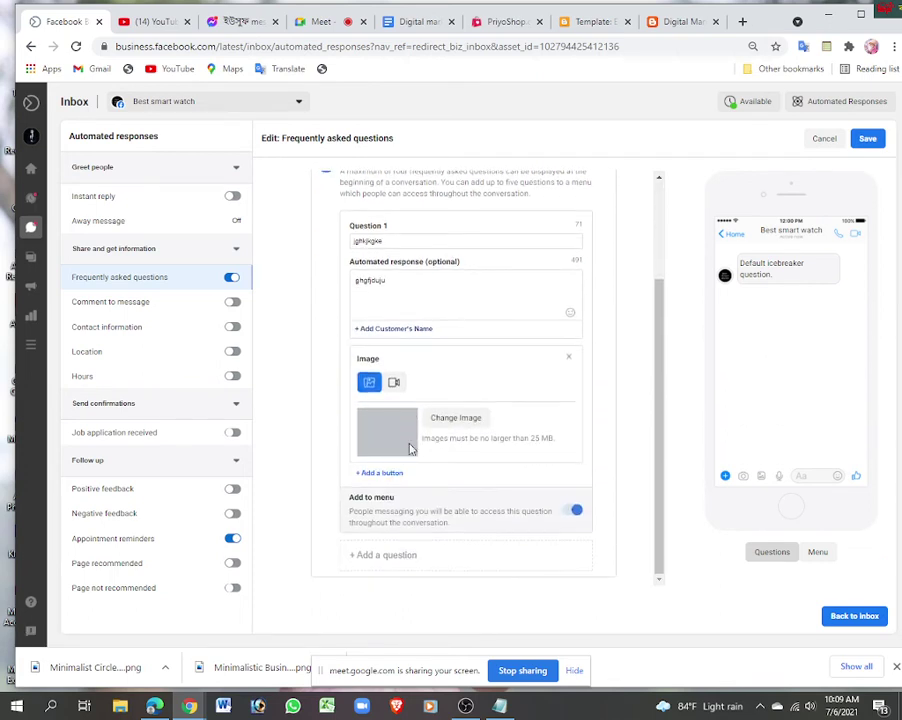
{"action": "left_click", "coordinate": [390, 474]}
{"action": "scroll", "coordinate": [408, 540], "scroll_direction": "down", "scroll_amount": 2}
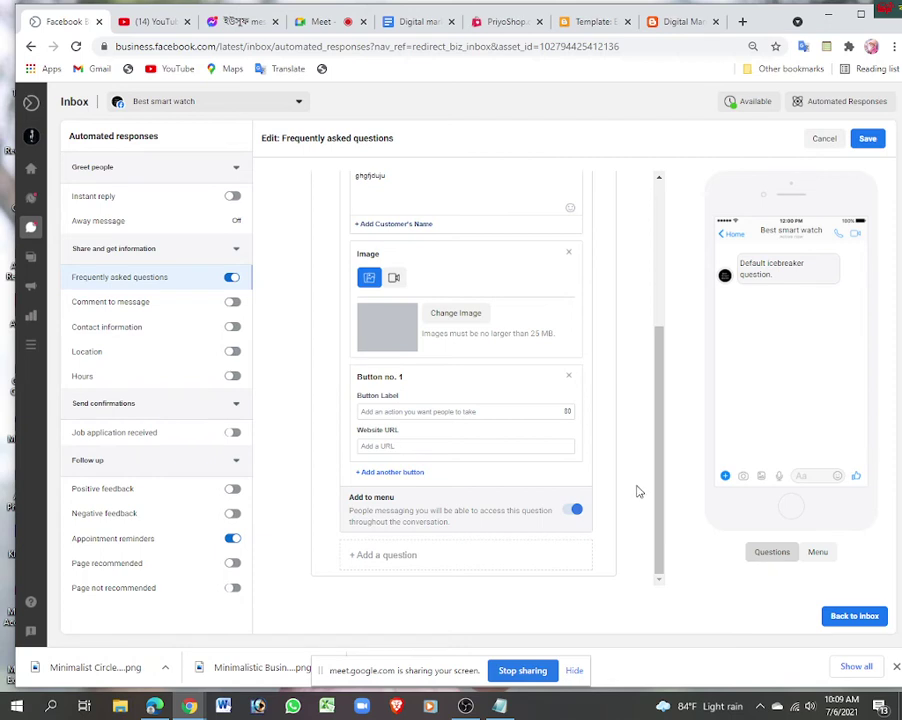
{"action": "left_click", "coordinate": [575, 511]}
Remove the empty Button and Image sections and save the question
{"action": "left_click", "coordinate": [867, 141]}
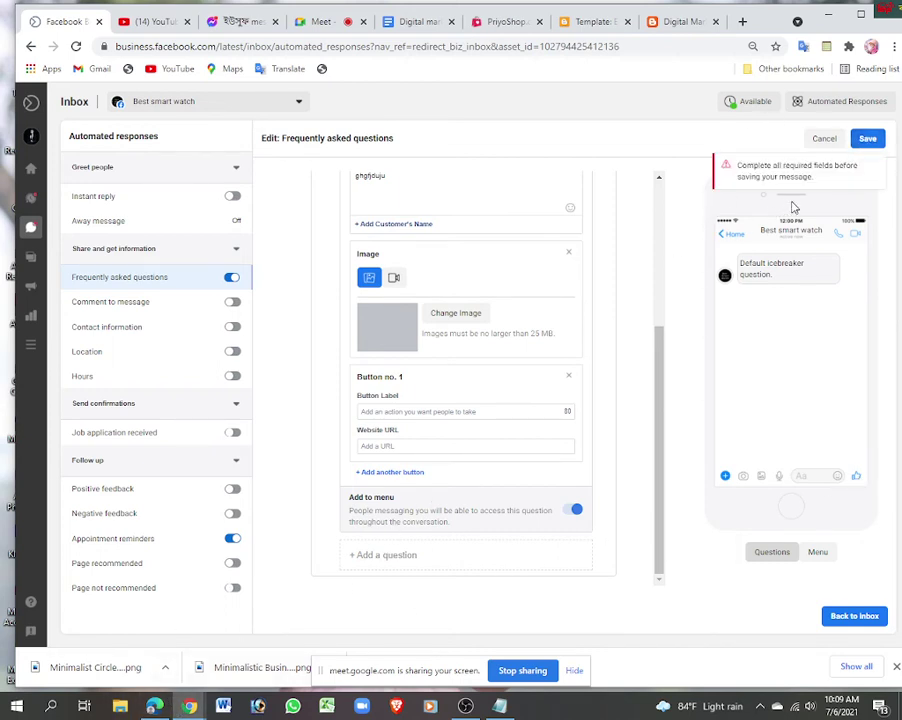
{"action": "scroll", "coordinate": [482, 300], "scroll_direction": "up", "scroll_amount": 3}
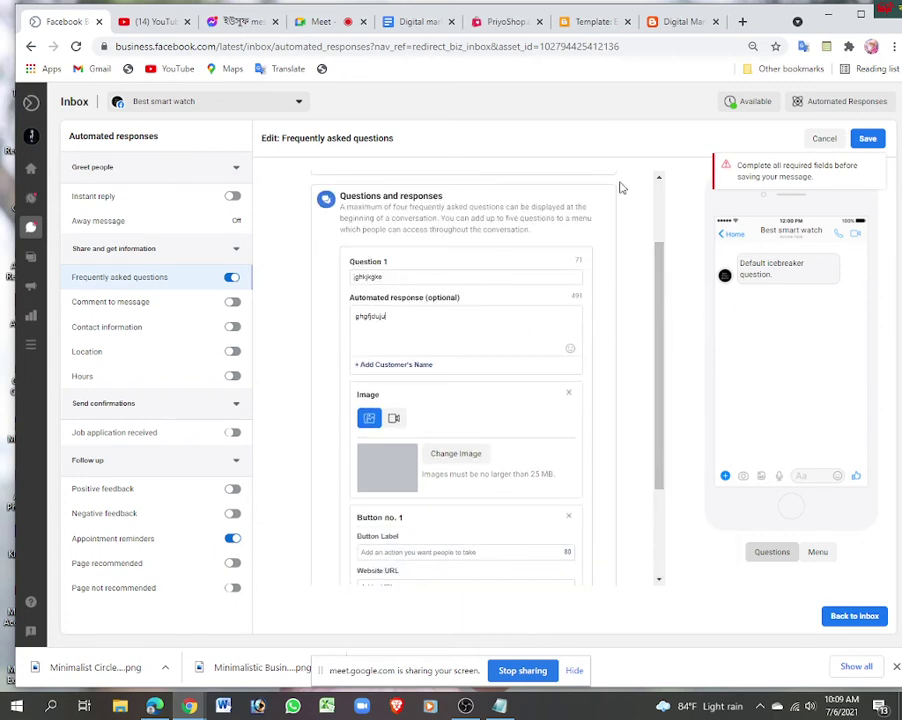
{"action": "scroll", "coordinate": [524, 315], "scroll_direction": "down", "scroll_amount": 3}
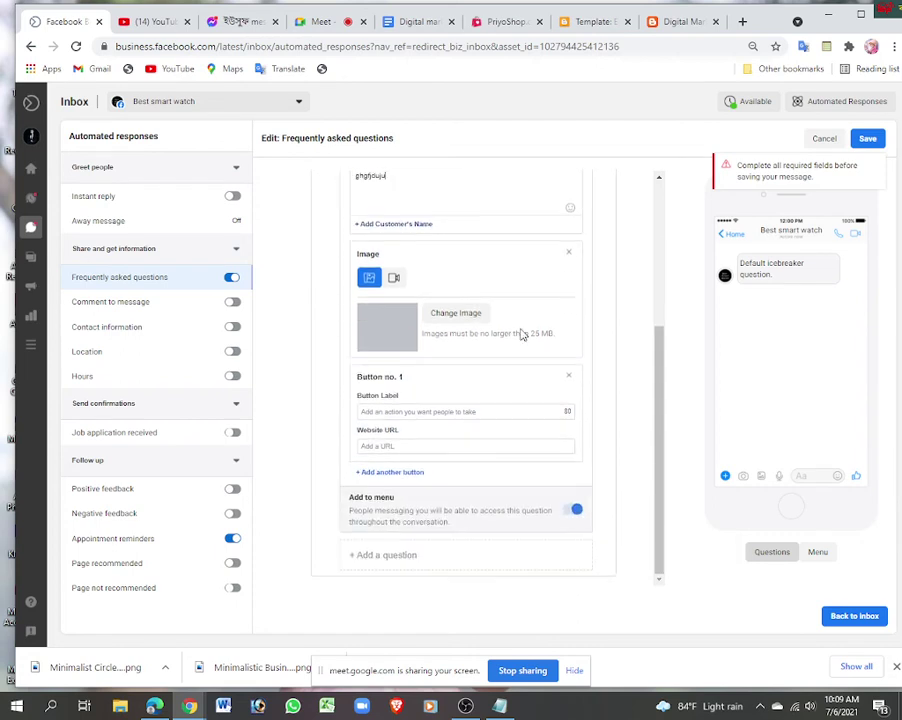
{"action": "left_click", "coordinate": [569, 377]}
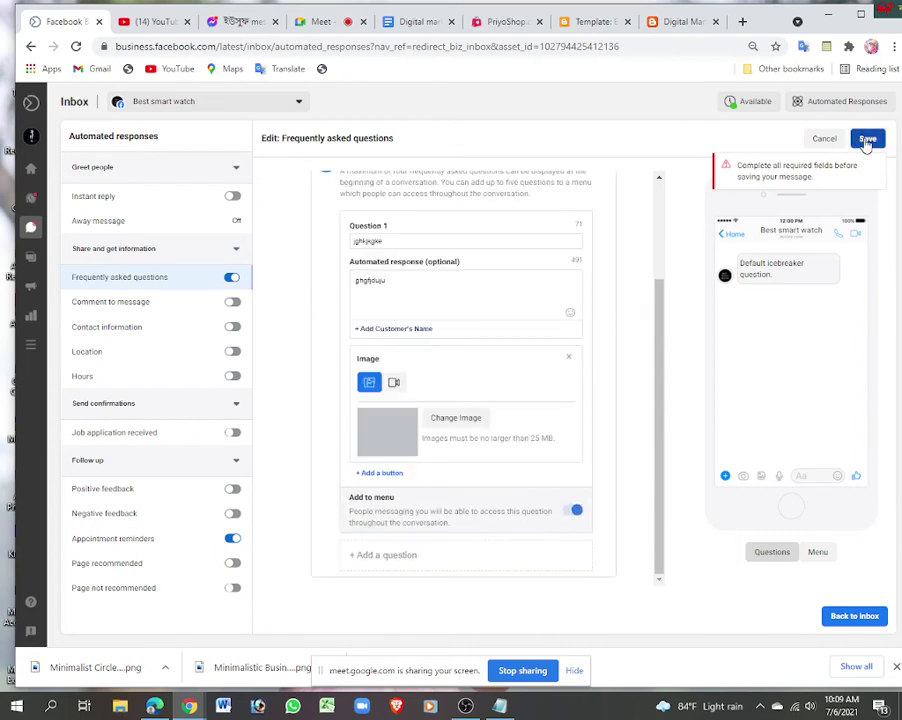
{"action": "left_click", "coordinate": [568, 362]}
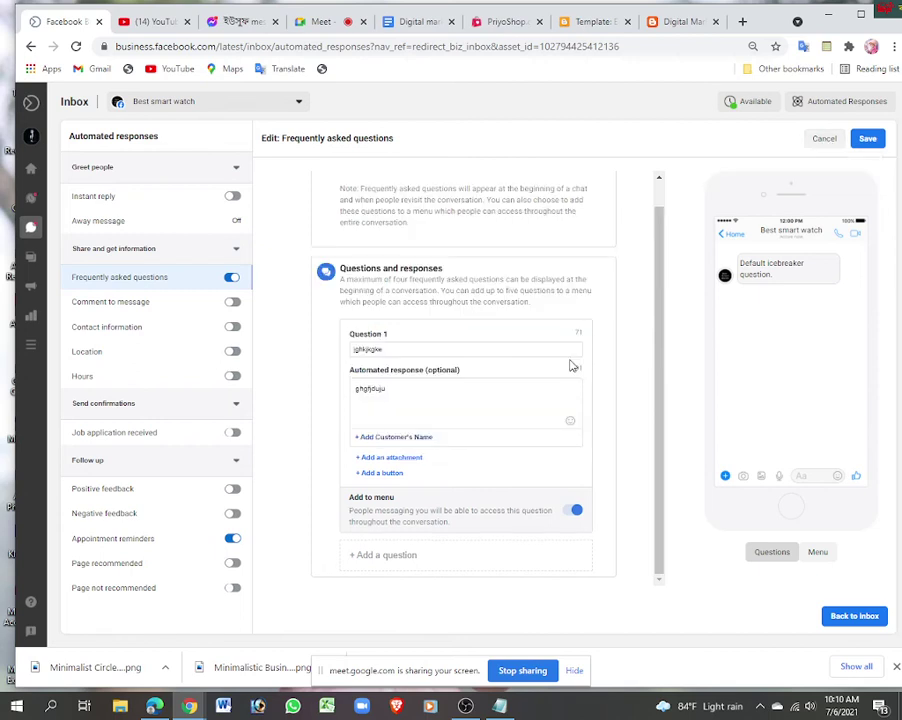
{"action": "left_click", "coordinate": [862, 140]}
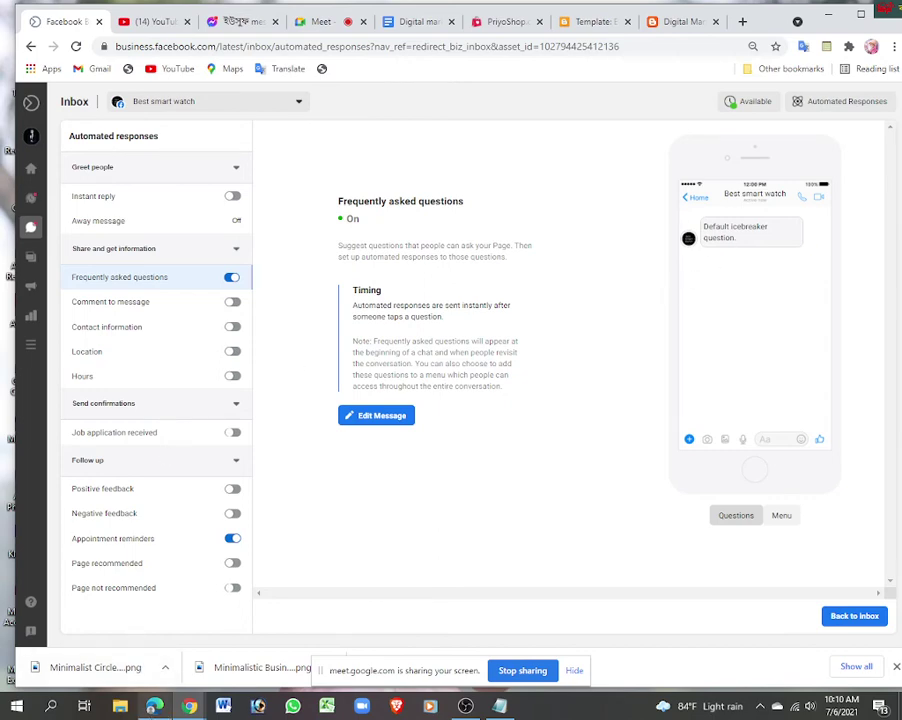
{"action": "left_click", "coordinate": [154, 706]}
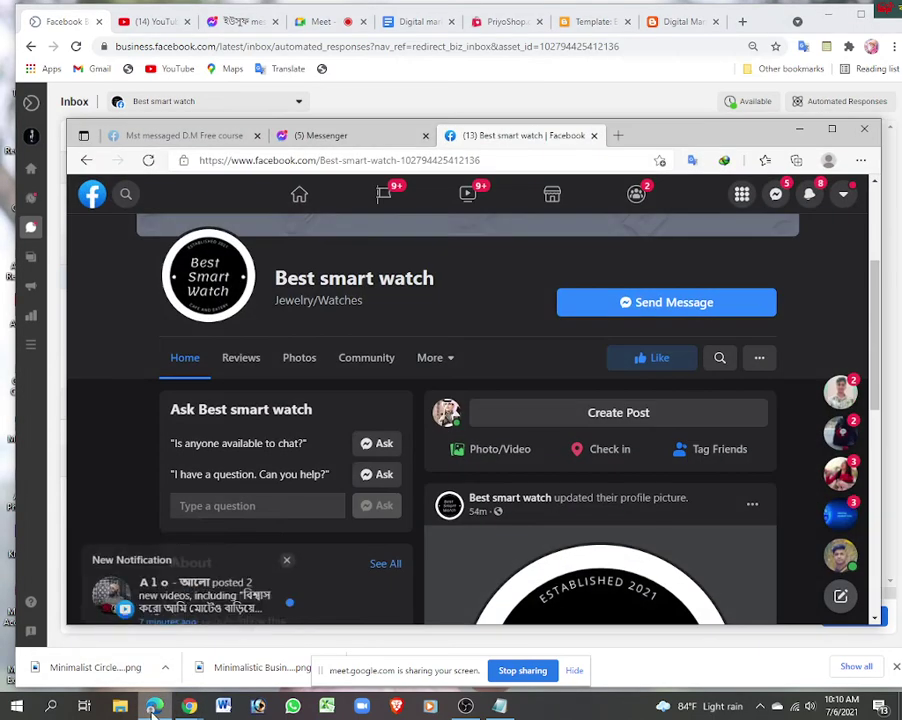
{"action": "left_click", "coordinate": [677, 307]}
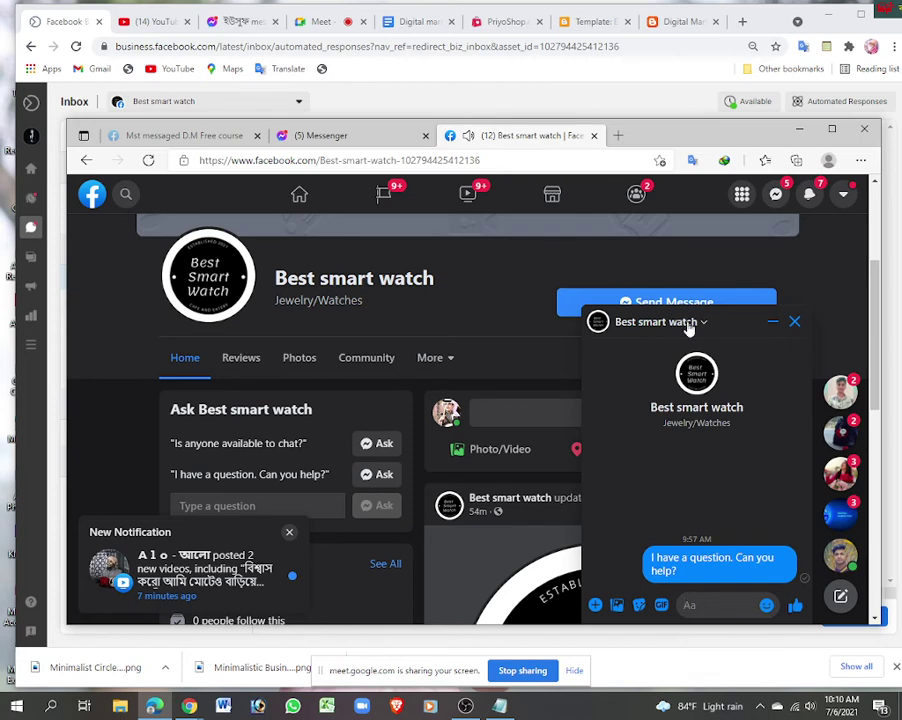
{"action": "left_click", "coordinate": [794, 322]}
{"action": "left_click", "coordinate": [797, 131]}
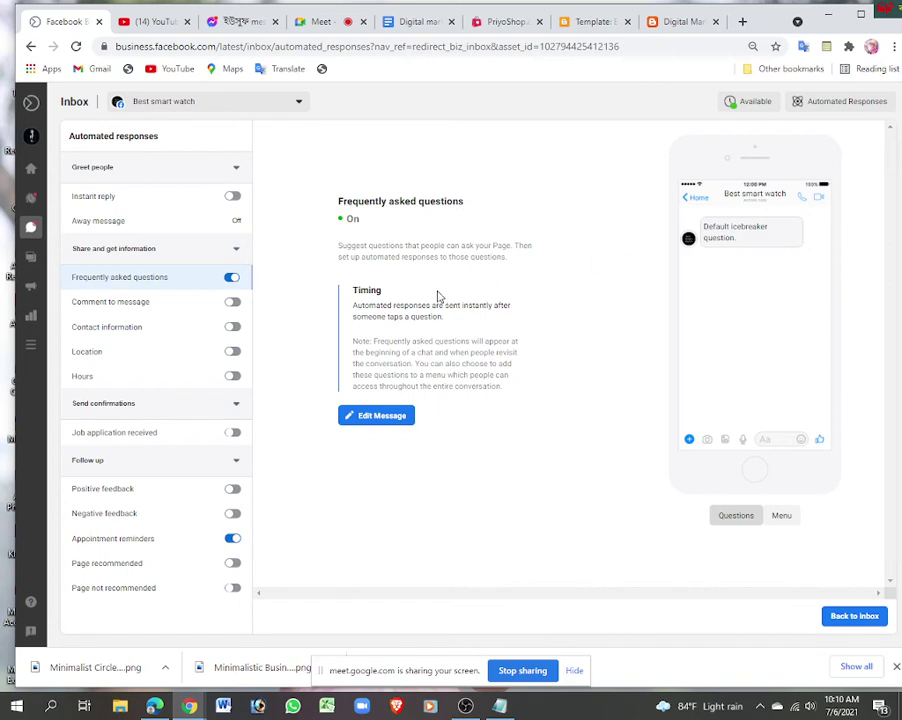
Leave the FAQ editor for a new browser tab and start loading Facebook there
{"action": "left_click", "coordinate": [387, 416]}
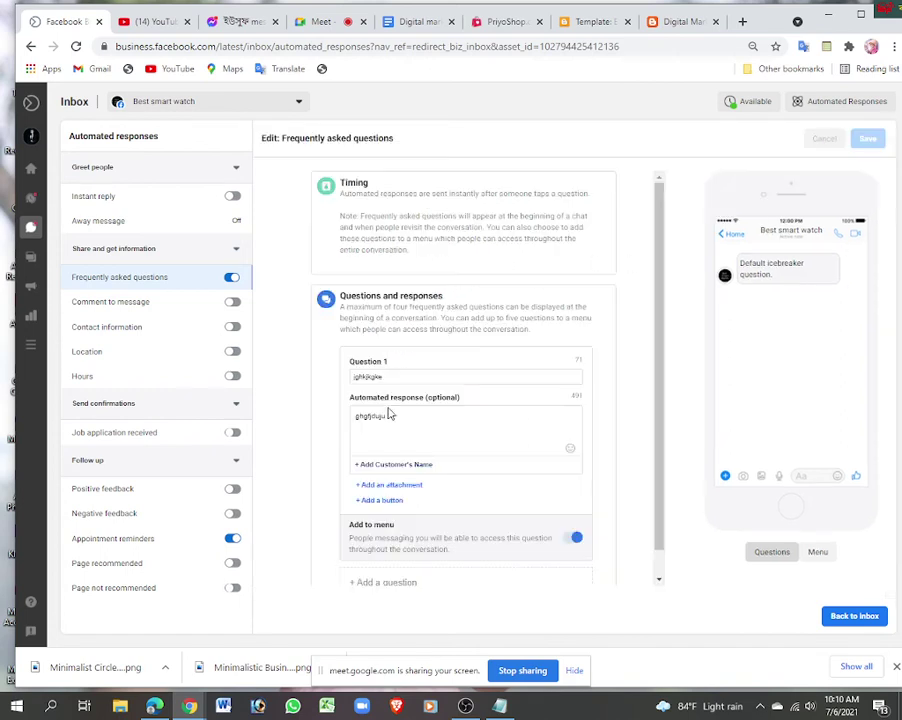
{"action": "scroll", "coordinate": [490, 374], "scroll_direction": "down", "scroll_amount": 1}
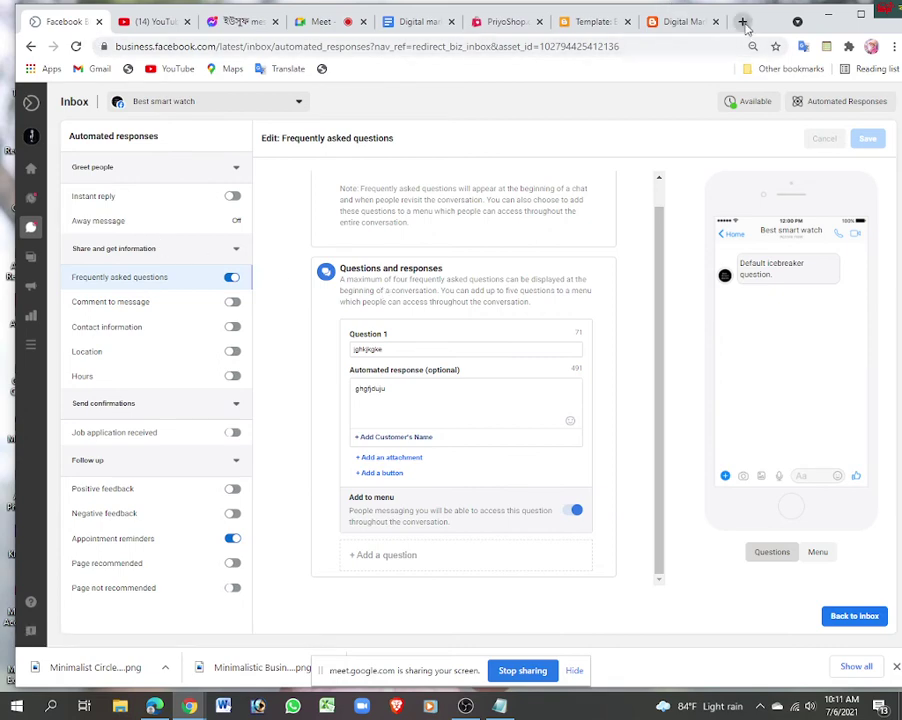
{"action": "left_click", "coordinate": [742, 21]}
{"action": "left_click", "coordinate": [206, 43]}
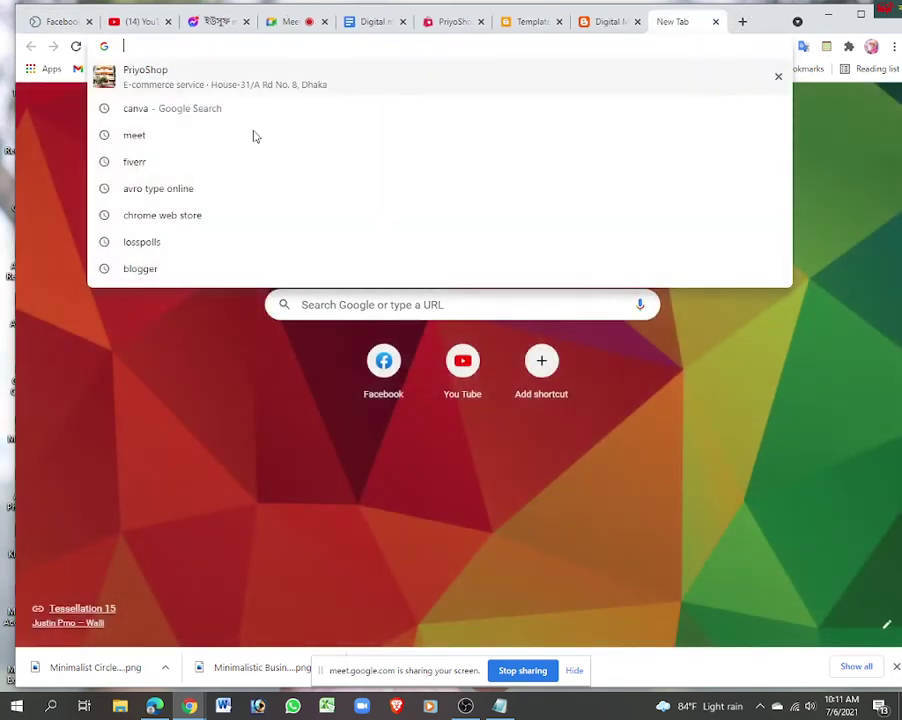
Load Facebook, view Pages you manage and Best smart watch, then switch to the DMS blog tab
{"action": "left_click", "coordinate": [384, 364]}
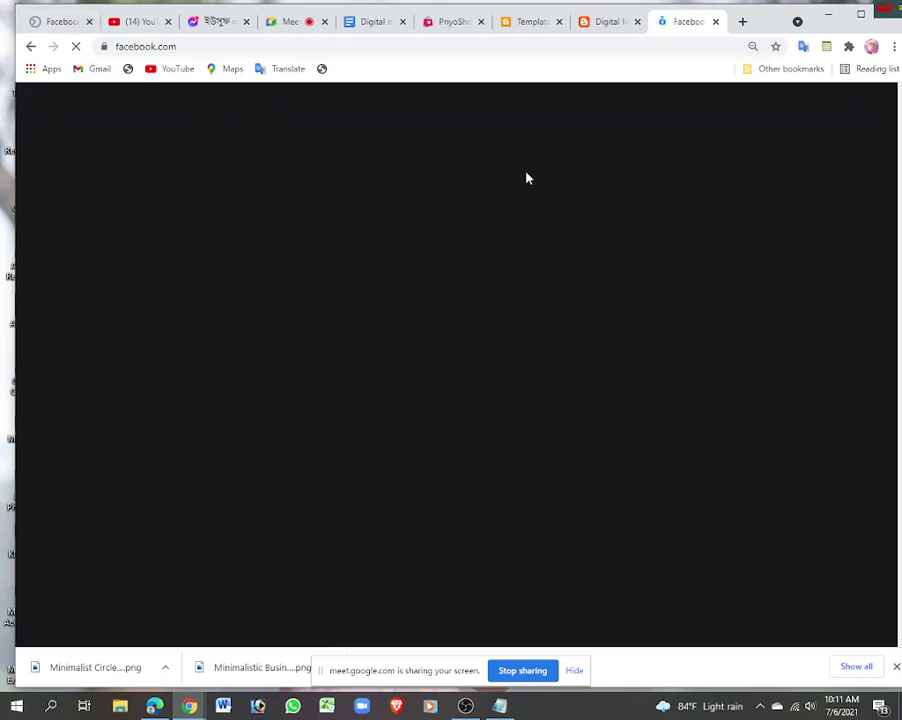
{"action": "left_click_drag", "start_coordinate": [672, 28], "coordinate": [60, 22]}
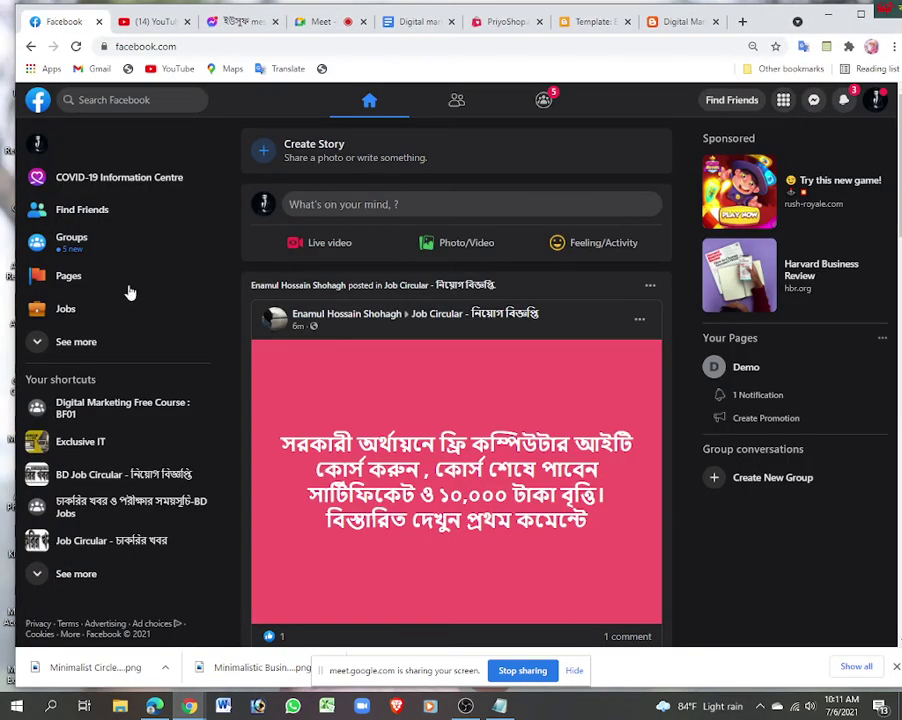
{"action": "left_click", "coordinate": [78, 284]}
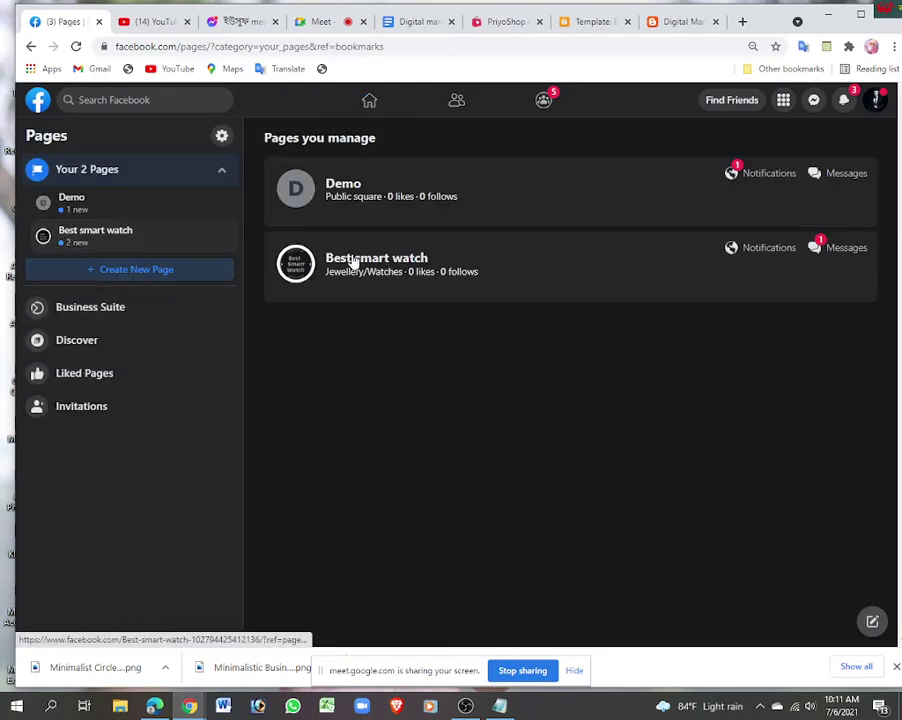
{"action": "left_click", "coordinate": [352, 262]}
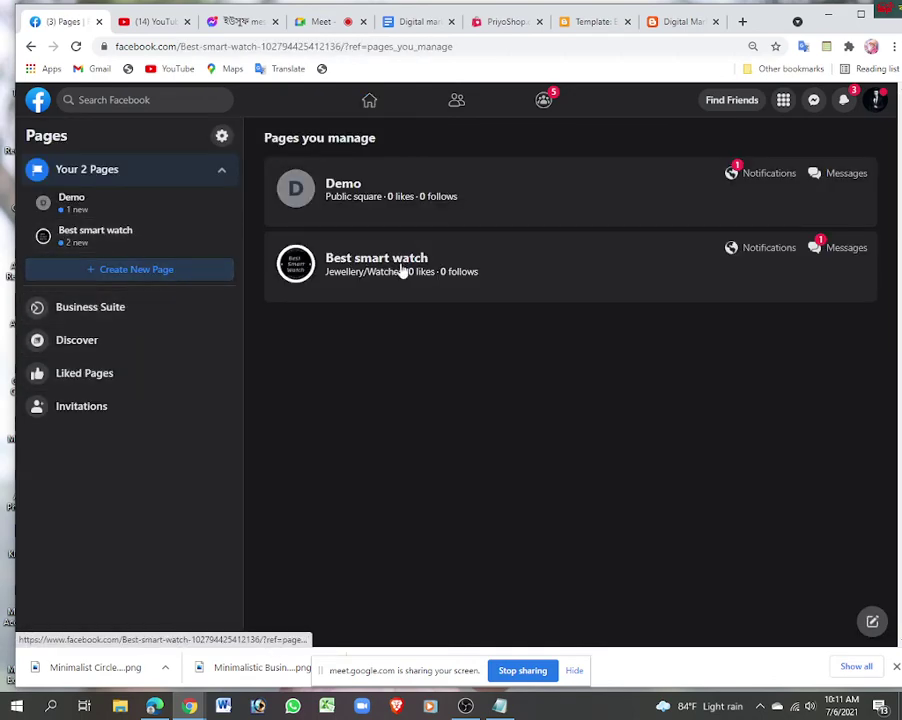
{"action": "left_click", "coordinate": [680, 22]}
{"action": "scroll", "coordinate": [690, 100], "scroll_direction": "down", "scroll_amount": 3}
Review the Blogger theme HTML with the Messenger plugin, then return to Best smart watch settings
{"action": "scroll", "coordinate": [702, 200], "scroll_direction": "up", "scroll_amount": 3}
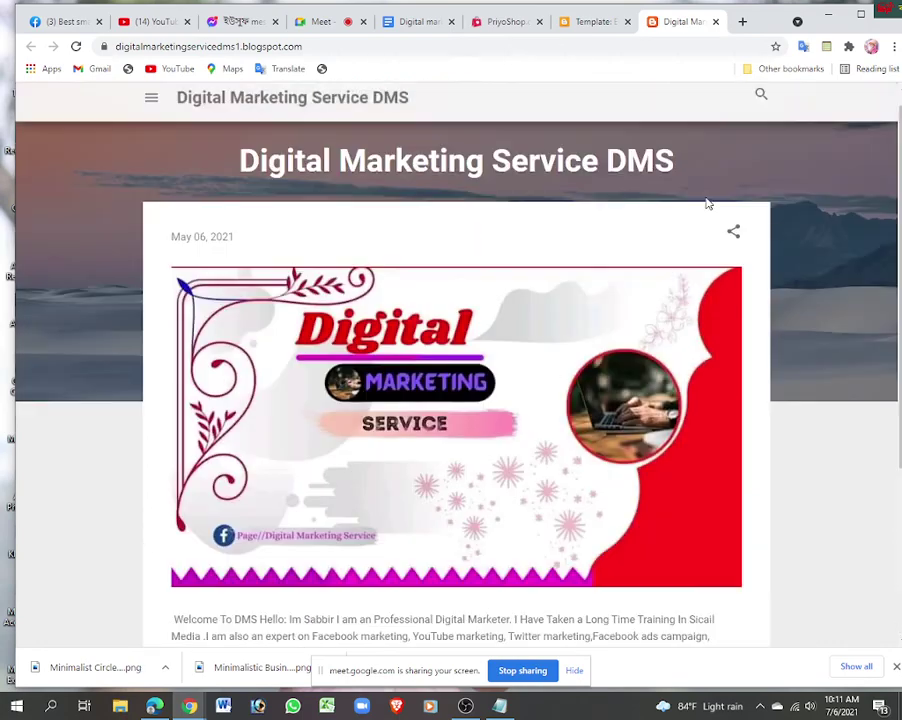
{"action": "left_click", "coordinate": [576, 23]}
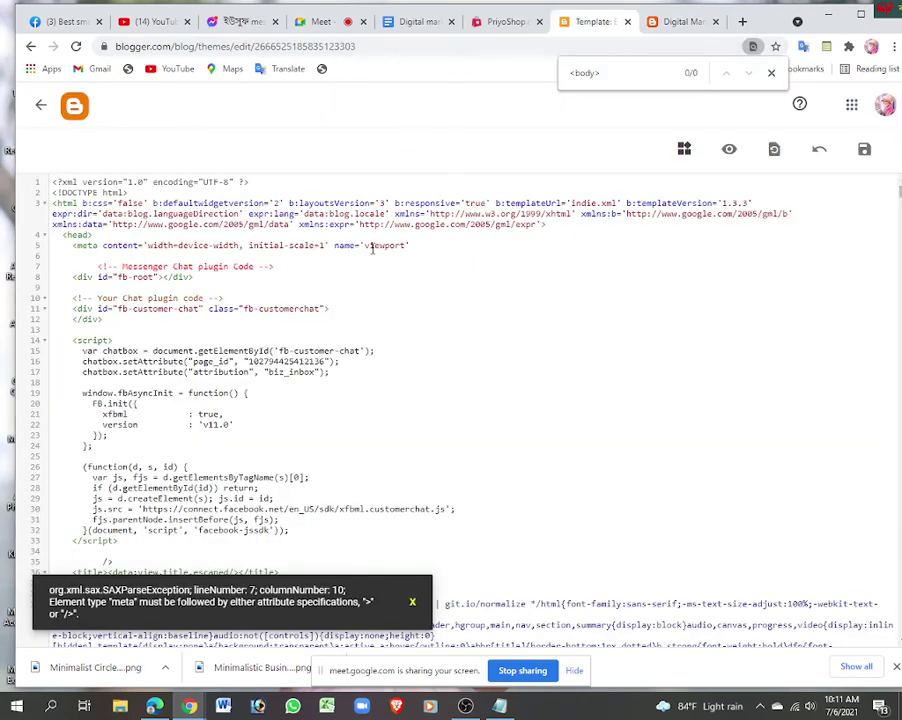
{"action": "left_click", "coordinate": [60, 21]}
{"action": "scroll", "coordinate": [549, 313], "scroll_direction": "down", "scroll_amount": 2}
{"action": "scroll", "coordinate": [157, 418], "scroll_direction": "down", "scroll_amount": 1}
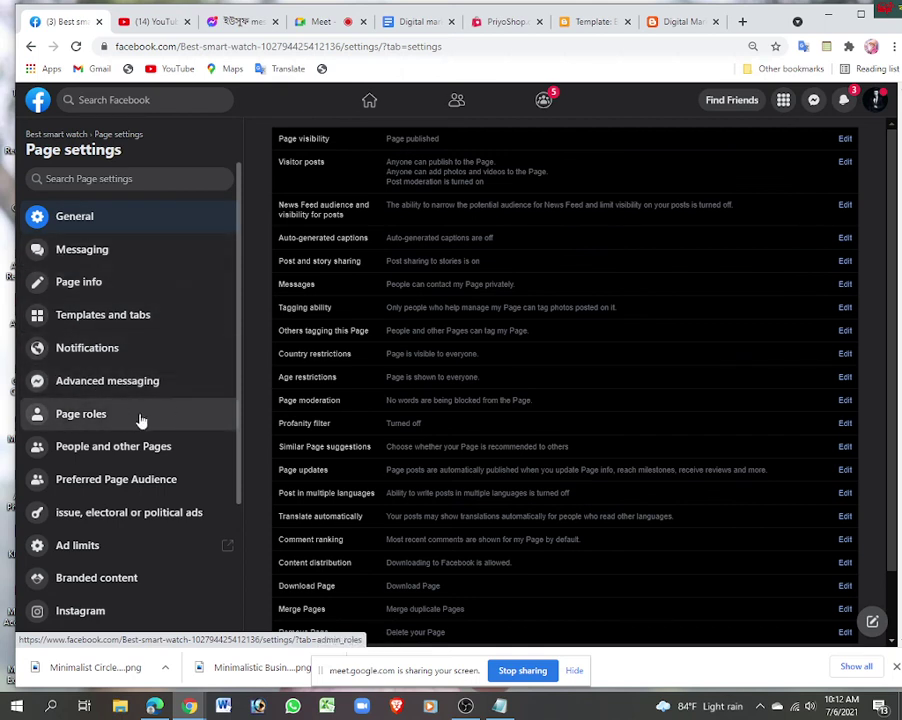
Go to the Page roles section of the Best smart watch settings
{"action": "left_click", "coordinate": [52, 416]}
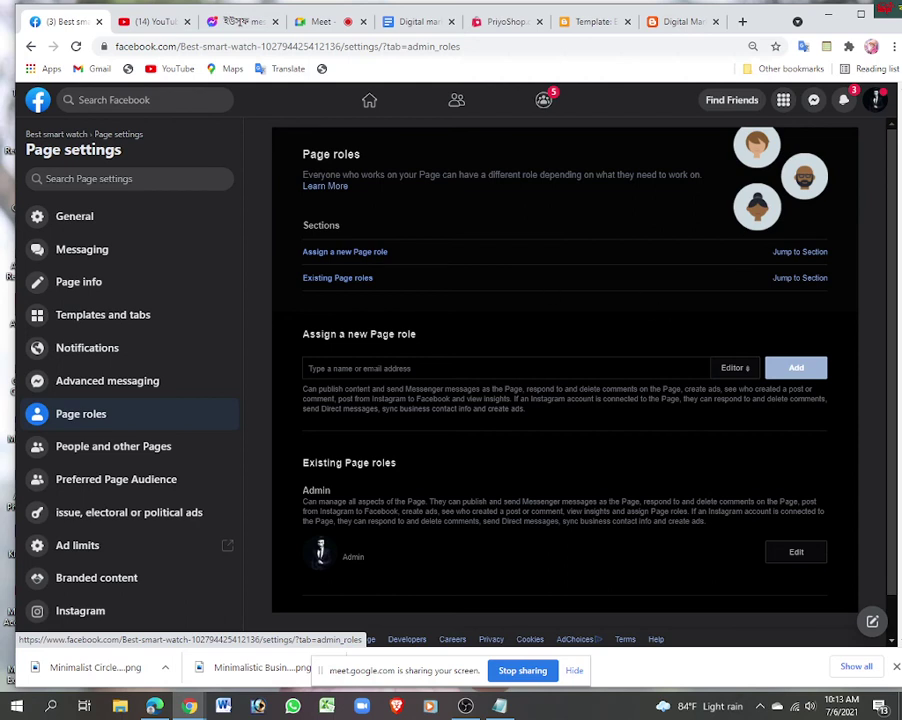
{"action": "left_click", "coordinate": [388, 370]}
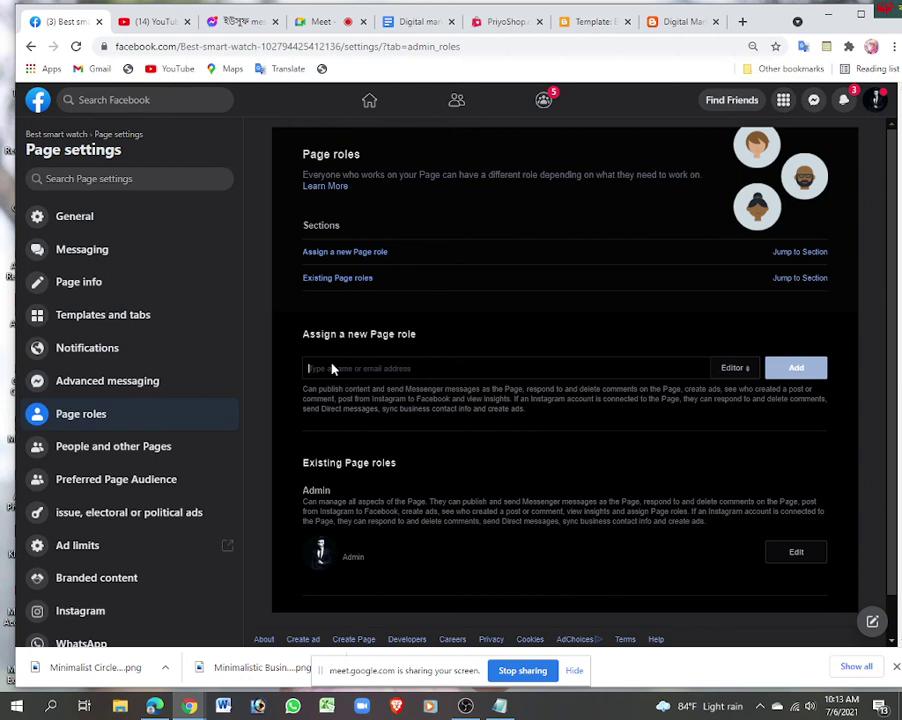
Enter the person's username in Assign a new Page role, keeping Editor as the role
{"action": "type", "text": "m"}
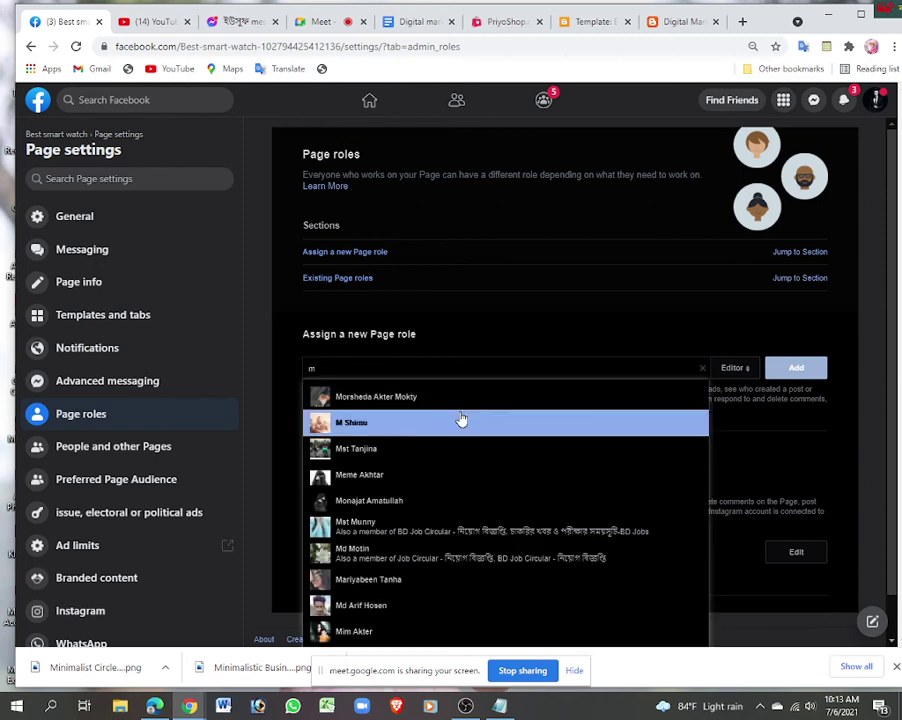
{"action": "scroll", "coordinate": [400, 440], "scroll_direction": "down", "scroll_amount": 1}
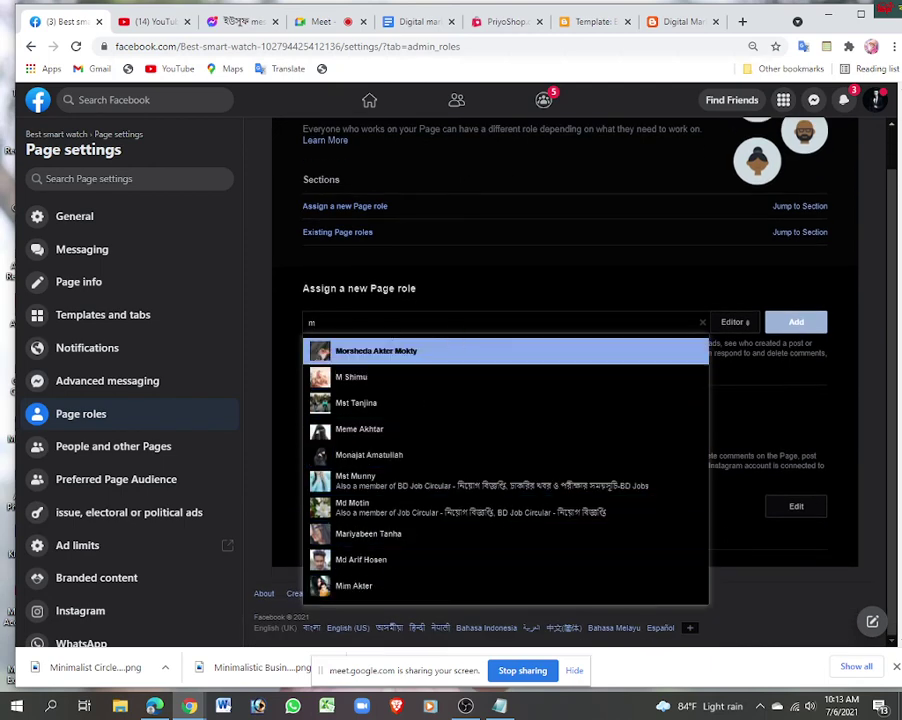
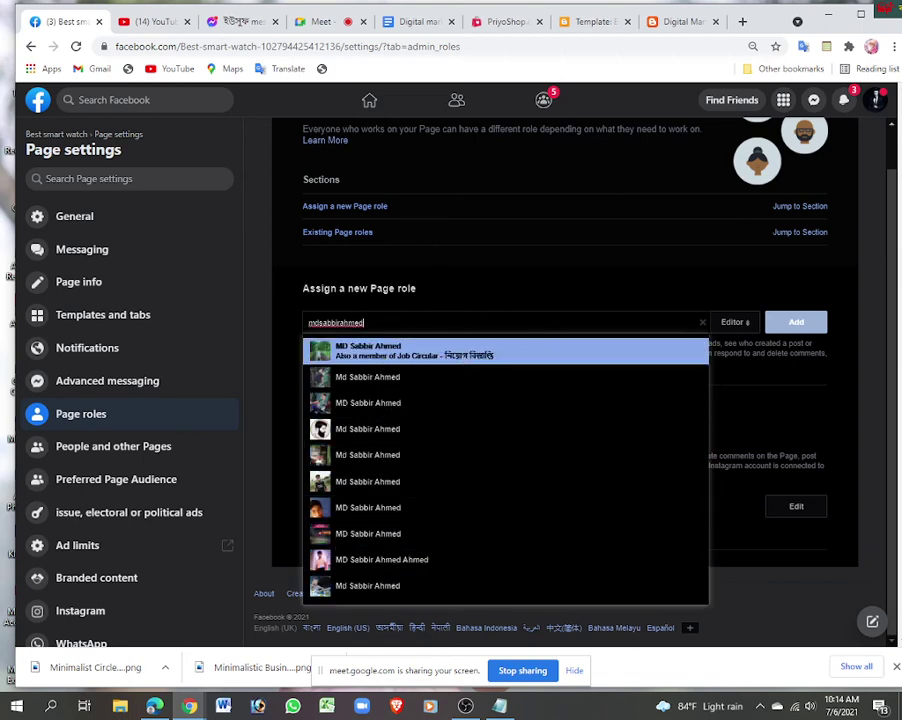
{"action": "key", "text": "ctrl+a"}
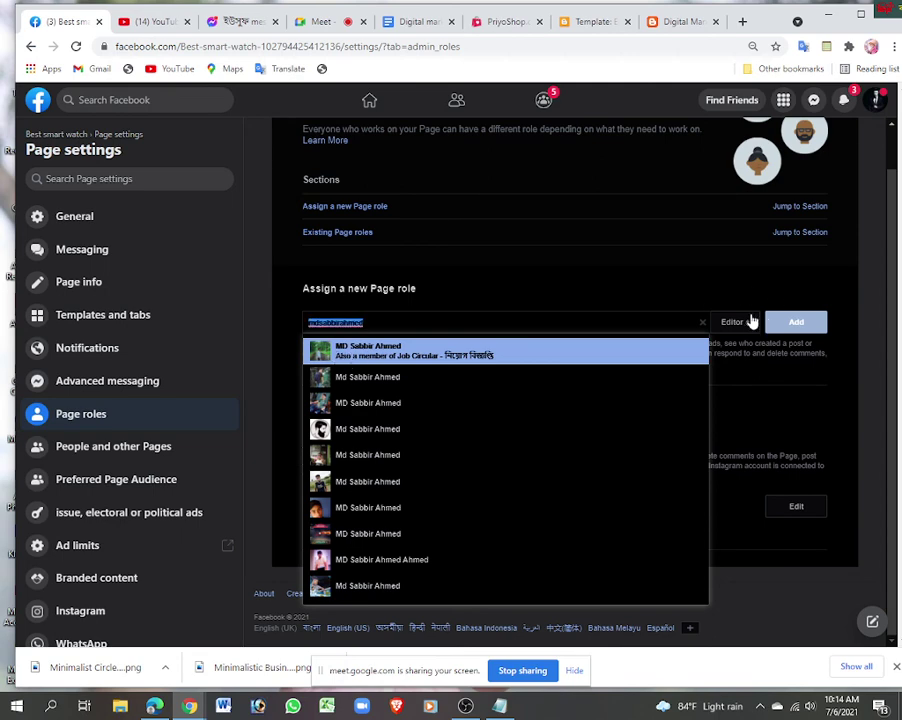
{"action": "left_click", "coordinate": [745, 326]}
{"action": "left_click", "coordinate": [740, 324]}
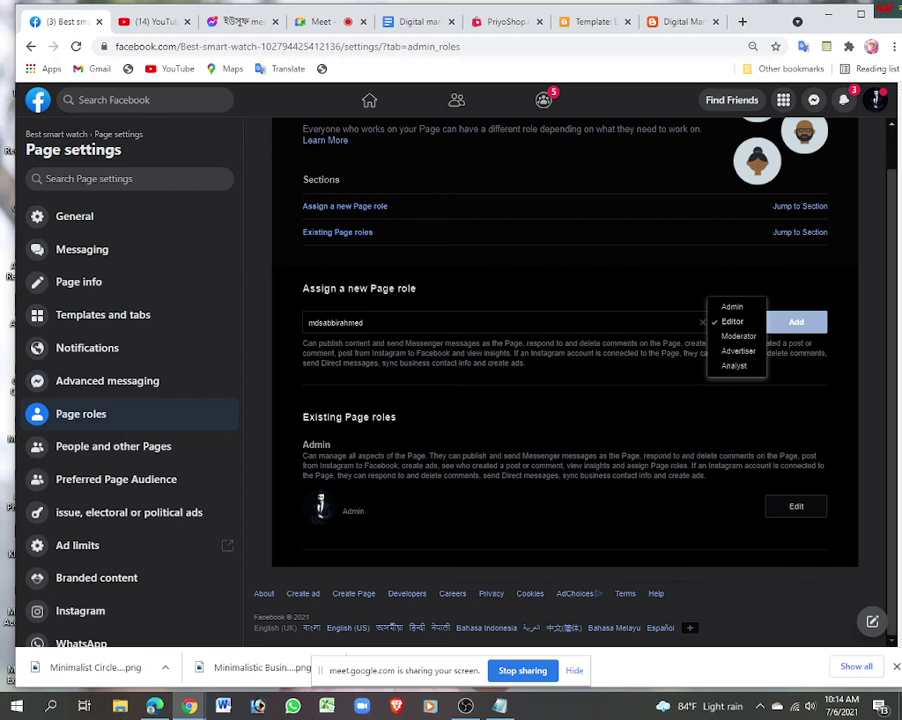
{"action": "left_click", "coordinate": [616, 420]}
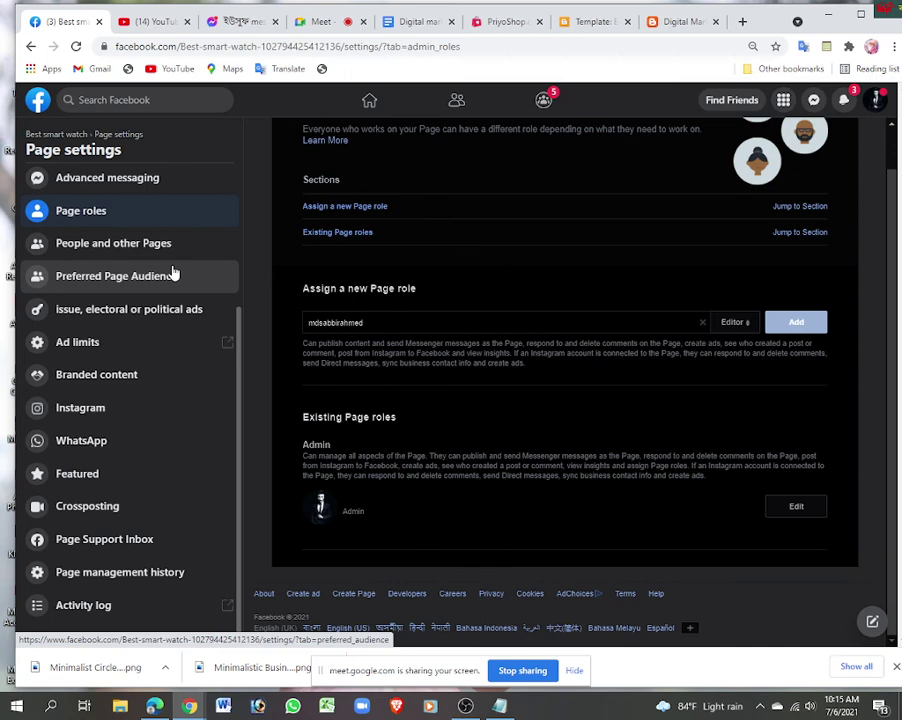
Check Preferred Page Audience, then view Ad limits (250 remaining) after dismissing the popup
{"action": "left_click", "coordinate": [150, 278]}
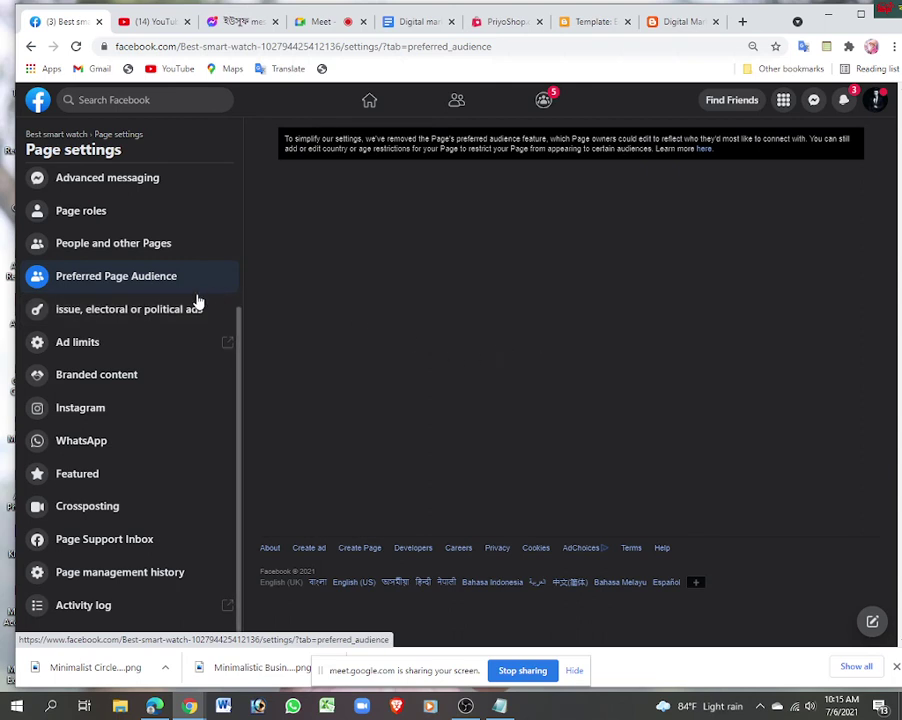
{"action": "left_click", "coordinate": [87, 354]}
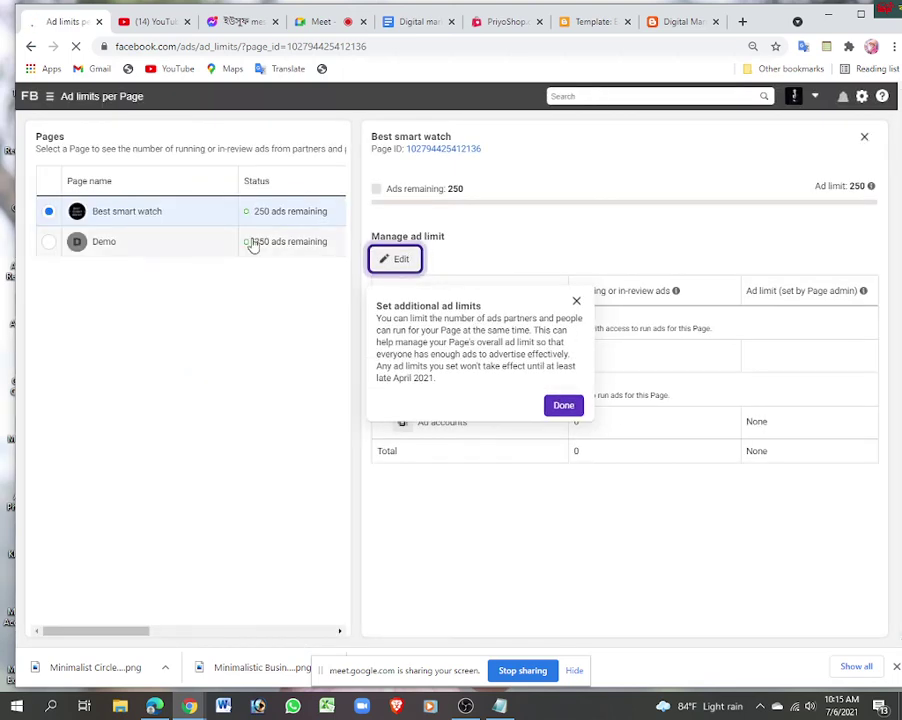
{"action": "left_click", "coordinate": [577, 302]}
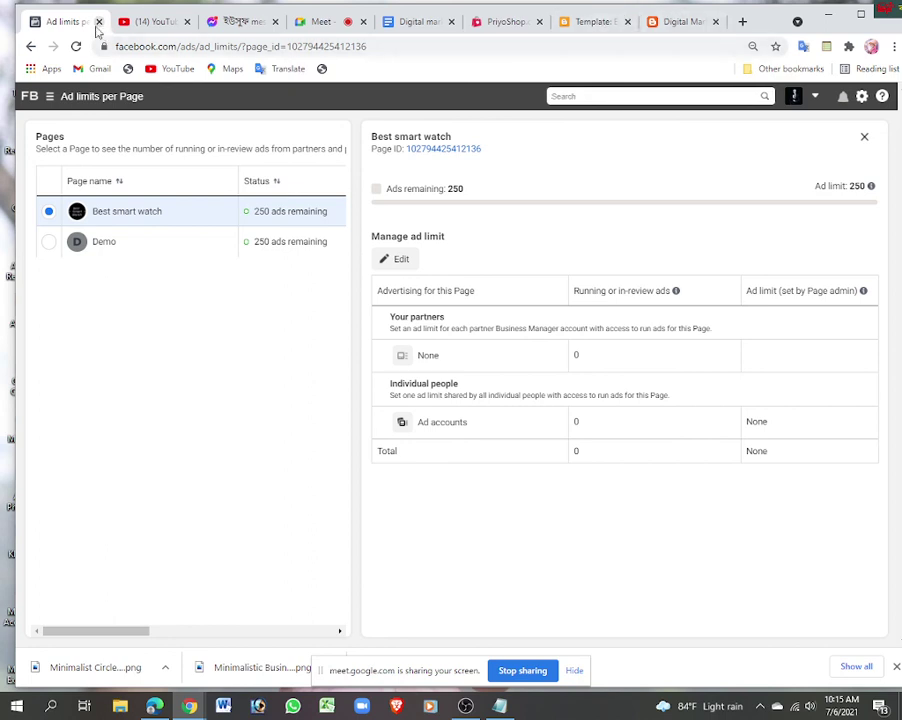
Go back to the Best smart watch settings and view its Page management history entry
{"action": "left_click", "coordinate": [31, 46]}
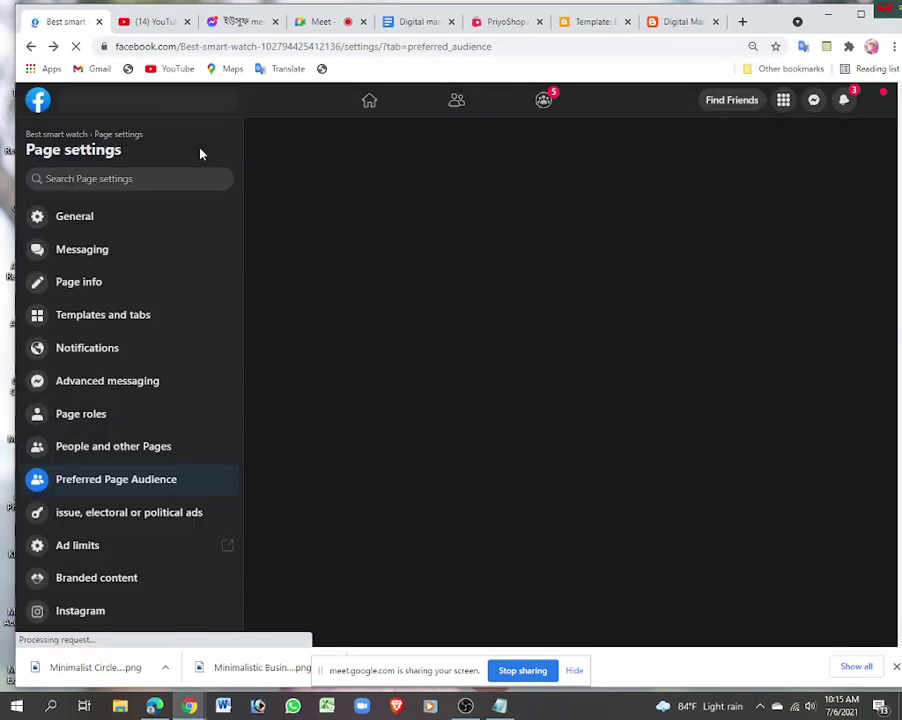
{"action": "scroll", "coordinate": [140, 430], "scroll_direction": "down", "scroll_amount": 1}
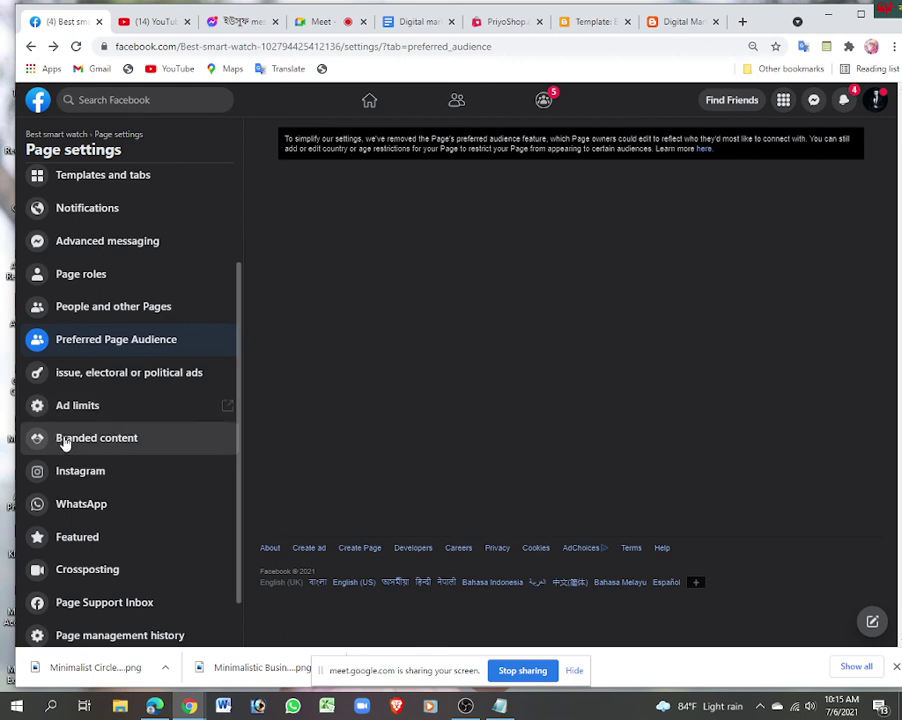
{"action": "scroll", "coordinate": [157, 425], "scroll_direction": "down", "scroll_amount": 1}
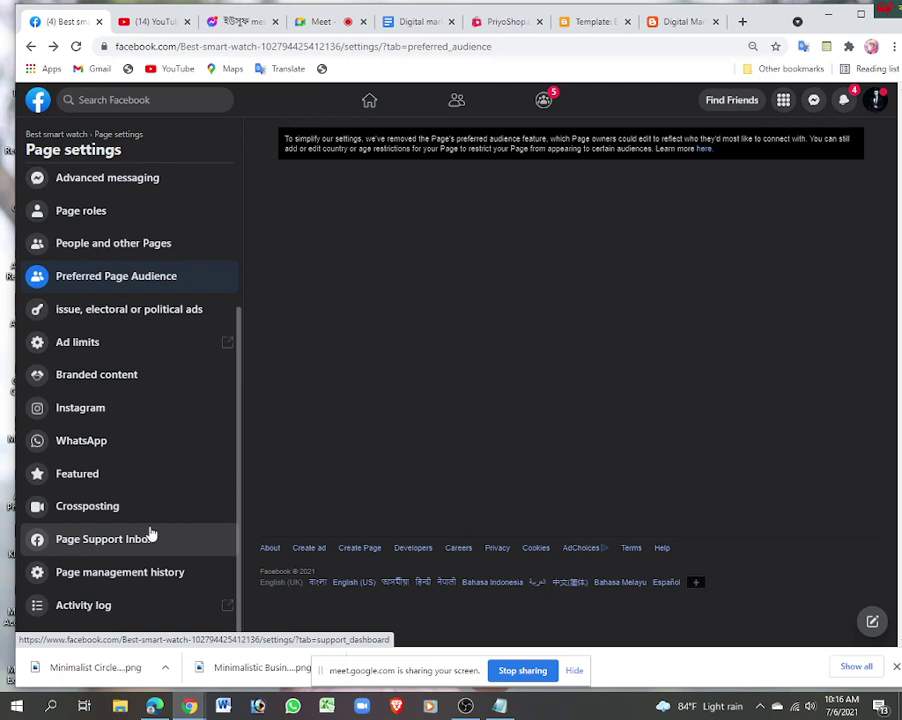
{"action": "left_click", "coordinate": [110, 580]}
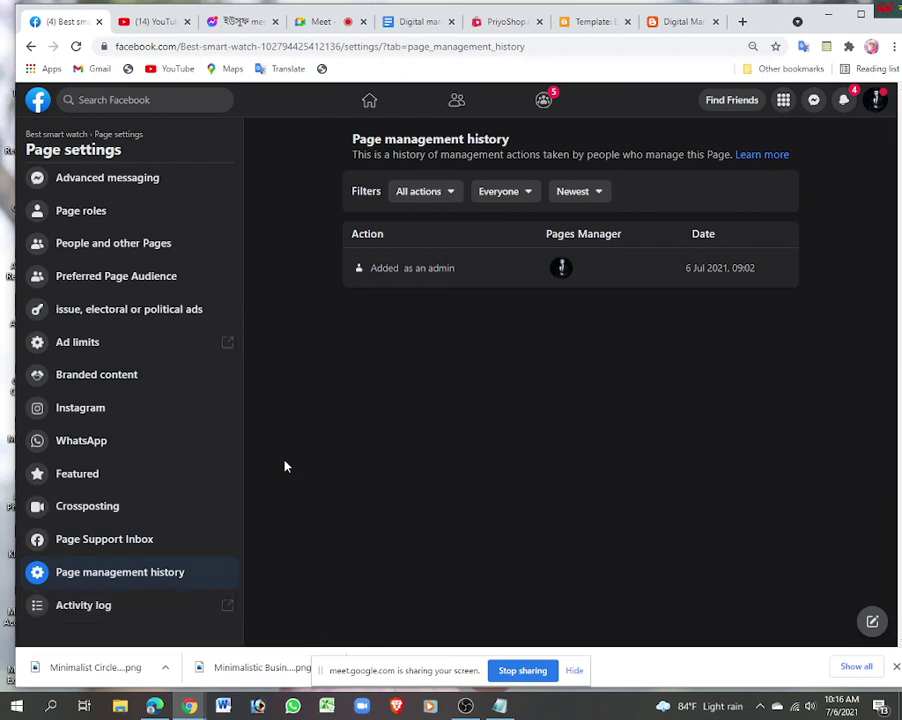
Switch the Best smart watch Page settings back to the General section
{"action": "scroll", "coordinate": [135, 636], "scroll_direction": "up", "scroll_amount": 4}
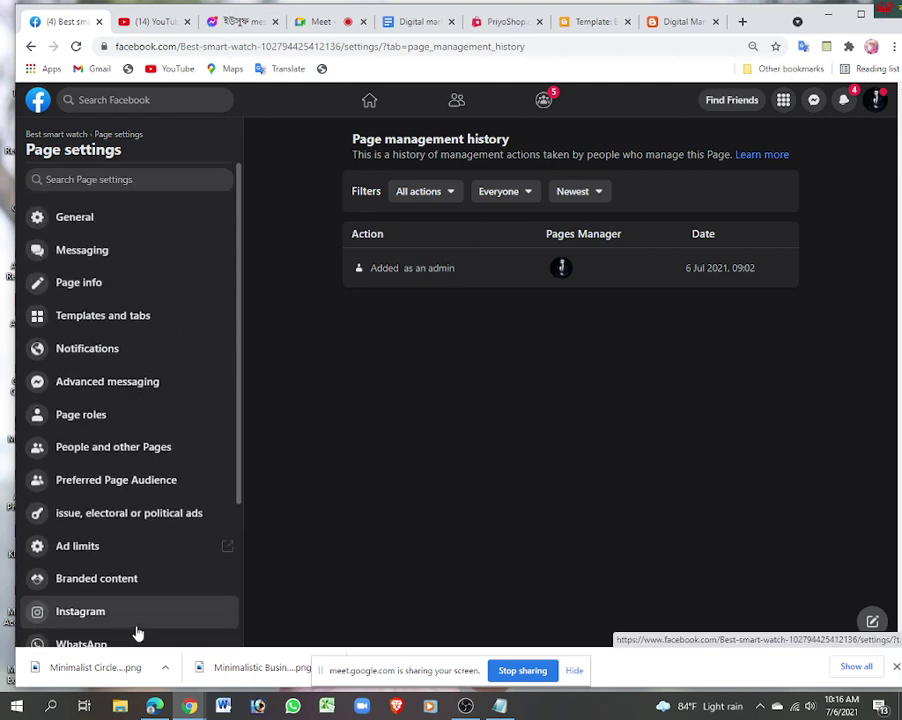
{"action": "scroll", "coordinate": [166, 360], "scroll_direction": "down", "scroll_amount": 3}
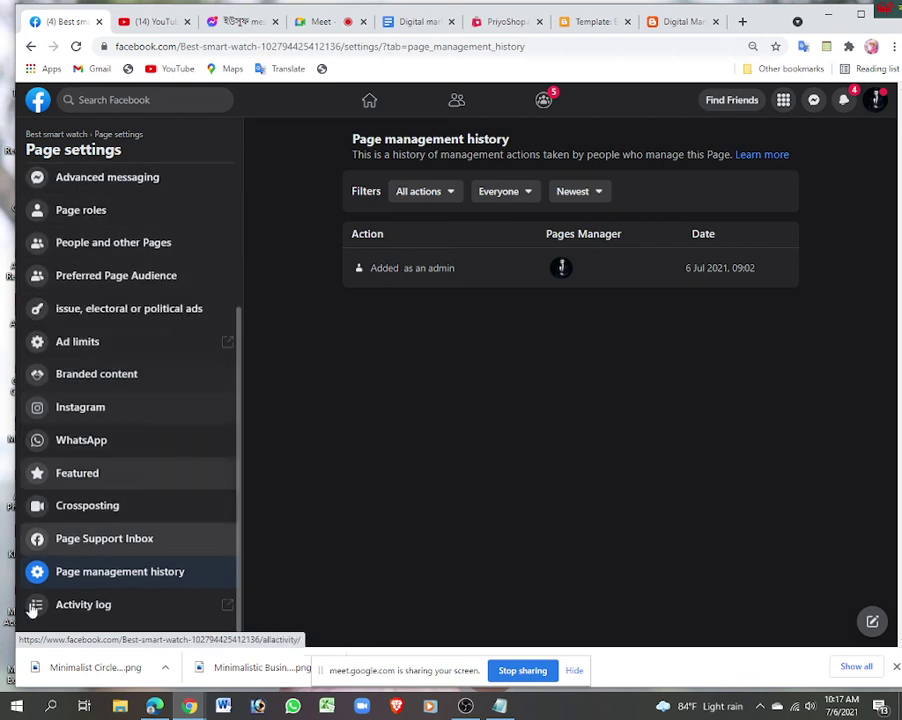
{"action": "scroll", "coordinate": [30, 320], "scroll_direction": "up", "scroll_amount": 3}
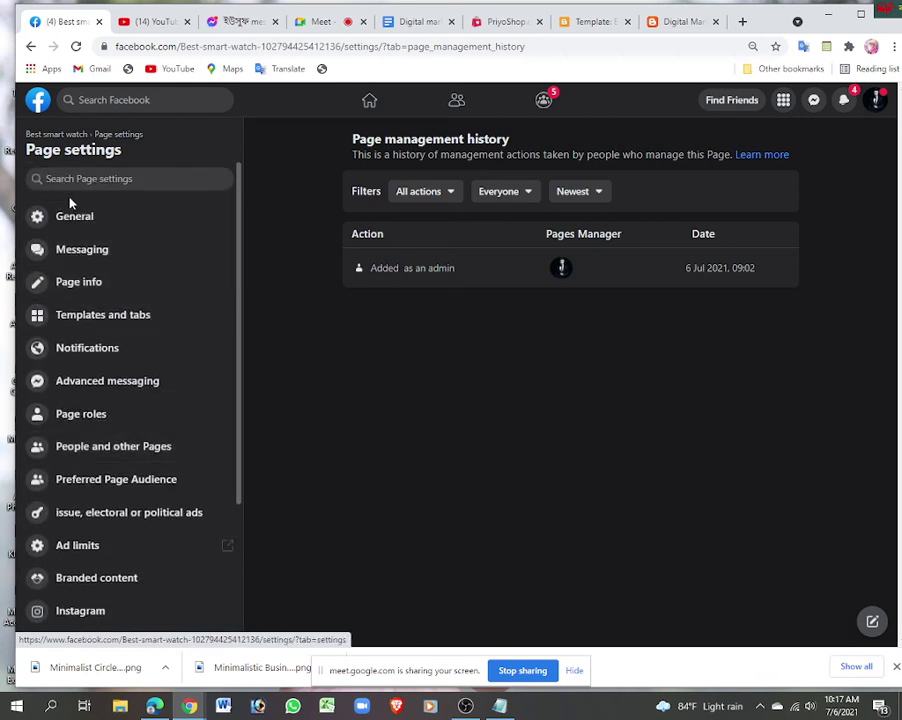
{"action": "scroll", "coordinate": [110, 456], "scroll_direction": "down", "scroll_amount": 5}
{"action": "scroll", "coordinate": [95, 405], "scroll_direction": "up", "scroll_amount": 5}
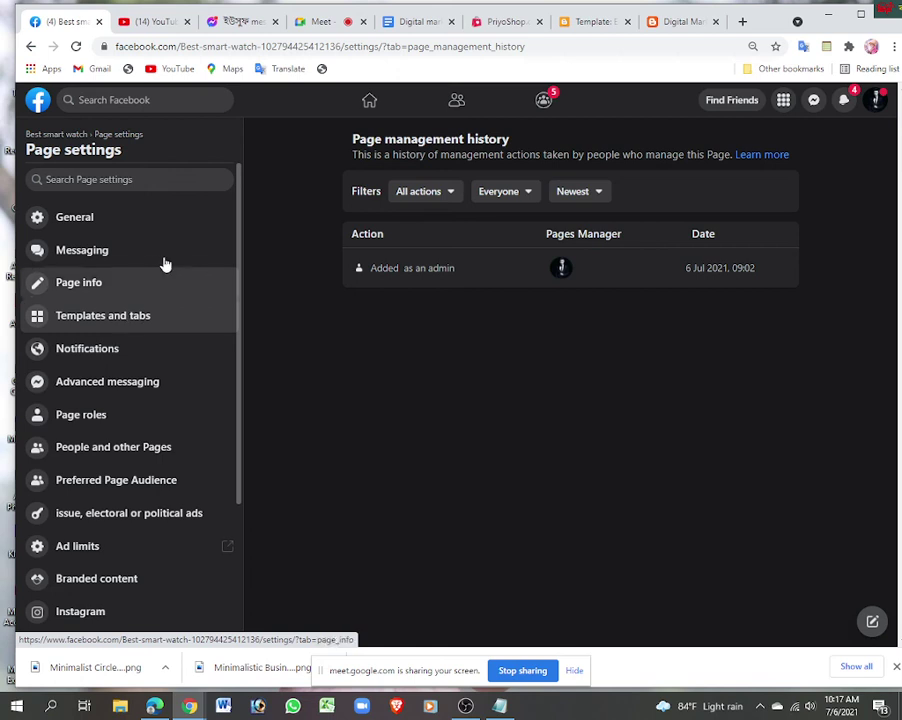
{"action": "left_click", "coordinate": [117, 216]}
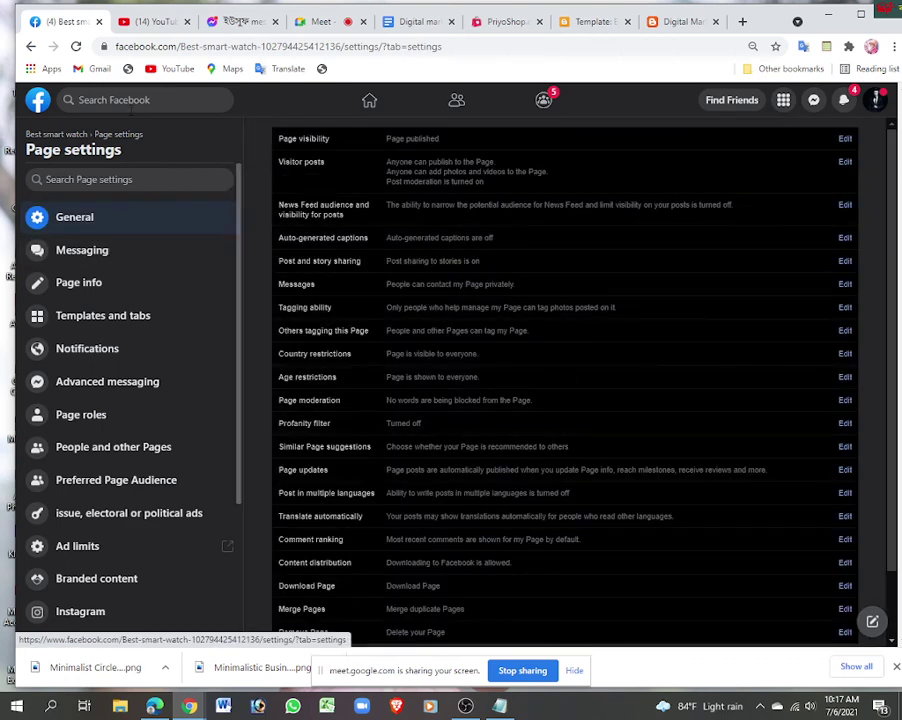
{"action": "scroll", "coordinate": [455, 322], "scroll_direction": "down", "scroll_amount": 2}
{"action": "scroll", "coordinate": [373, 245], "scroll_direction": "up", "scroll_amount": 2}
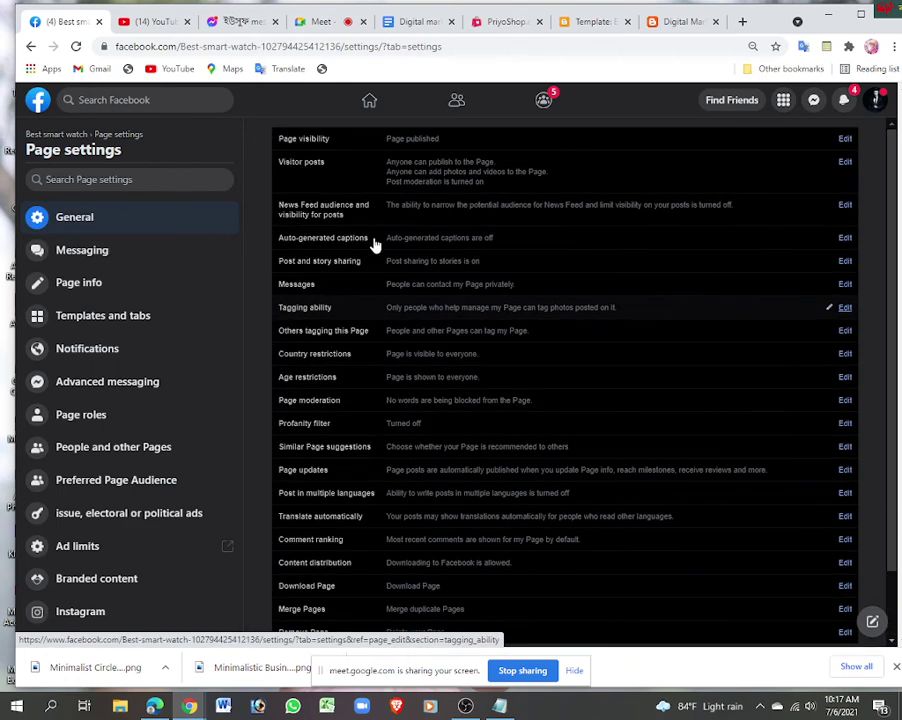
{"action": "scroll", "coordinate": [368, 390], "scroll_direction": "down", "scroll_amount": 2}
{"action": "scroll", "coordinate": [352, 264], "scroll_direction": "up", "scroll_amount": 2}
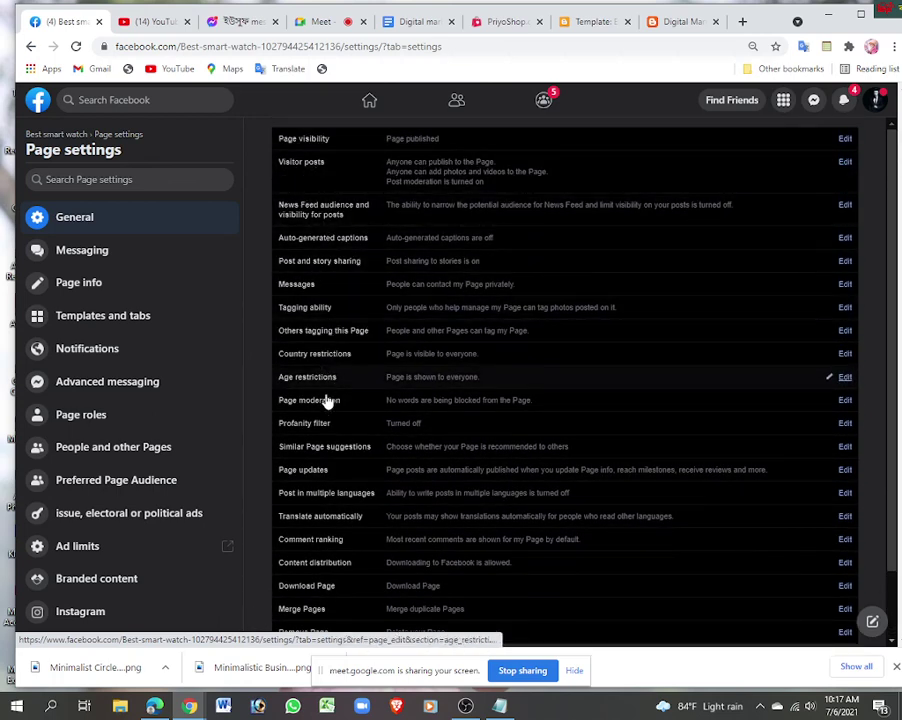
{"action": "scroll", "coordinate": [380, 420], "scroll_direction": "down", "scroll_amount": 2}
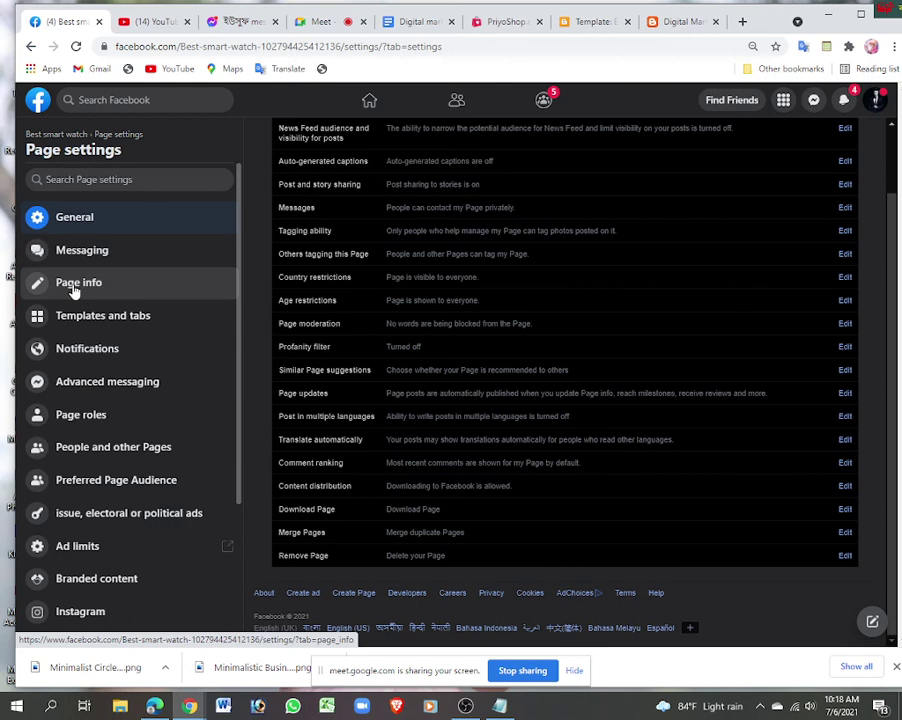
{"action": "scroll", "coordinate": [73, 290], "scroll_direction": "down", "scroll_amount": 2}
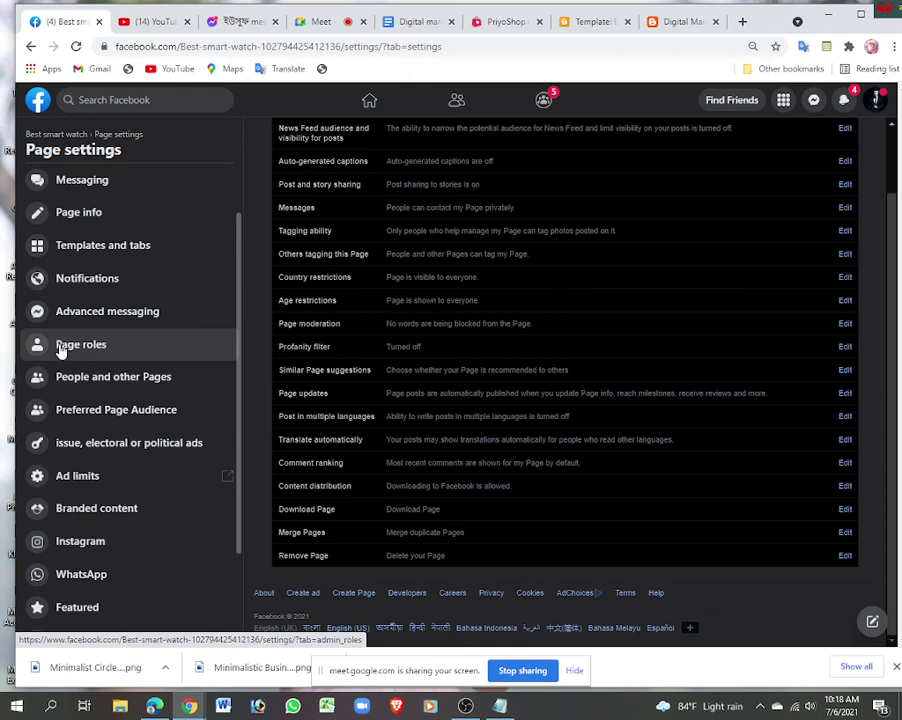
{"action": "scroll", "coordinate": [65, 350], "scroll_direction": "down", "scroll_amount": 2}
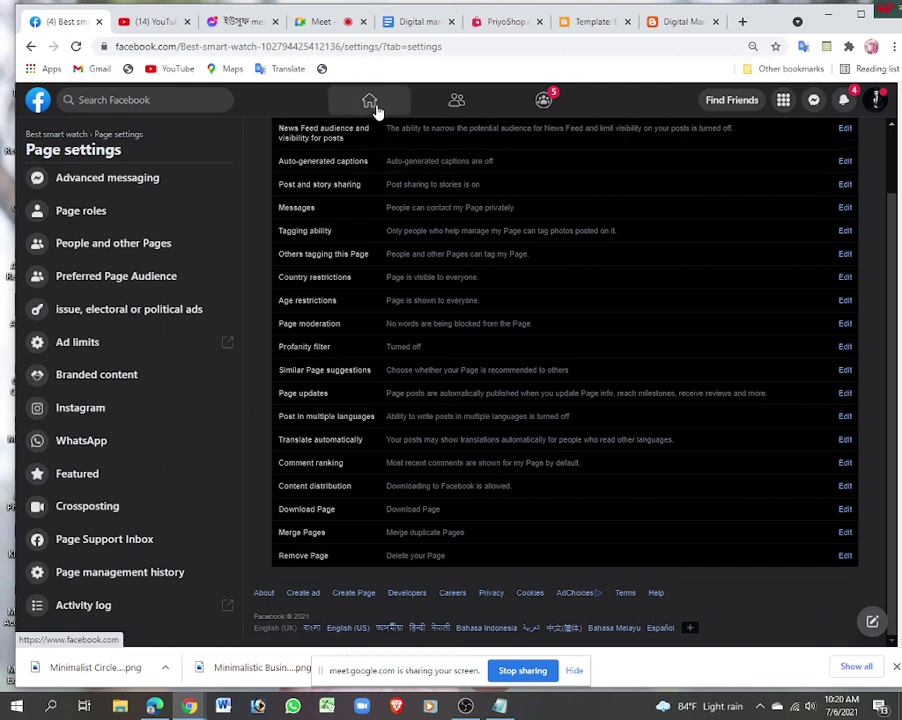
Check the top of the Digital marketing course module document, then move to the PriyoShop site
{"action": "left_click", "coordinate": [418, 22]}
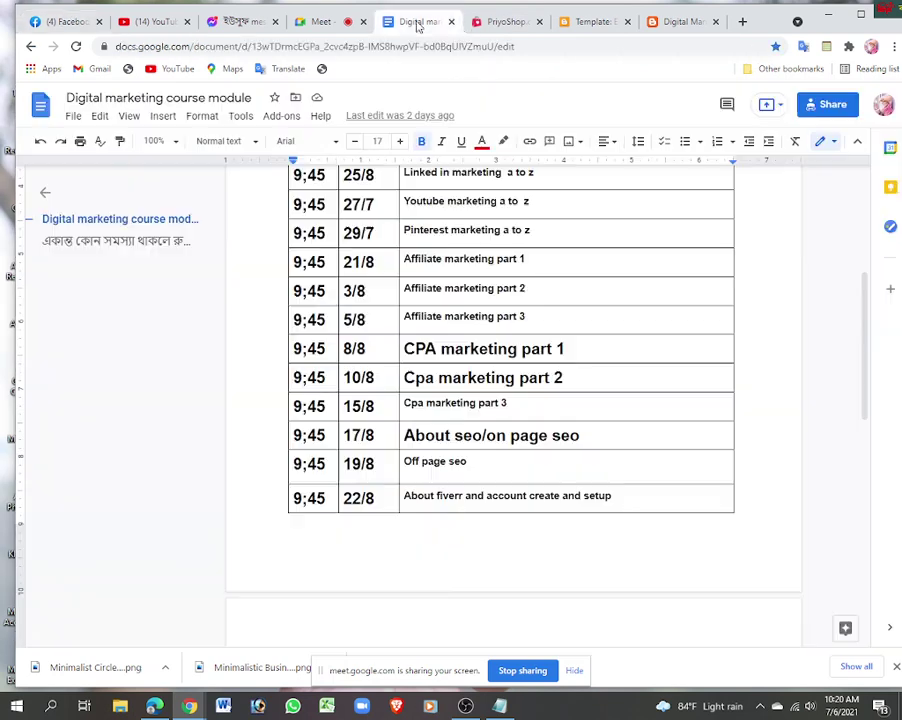
{"action": "scroll", "coordinate": [575, 295], "scroll_direction": "up", "scroll_amount": 3}
{"action": "scroll", "coordinate": [569, 309], "scroll_direction": "up", "scroll_amount": 1}
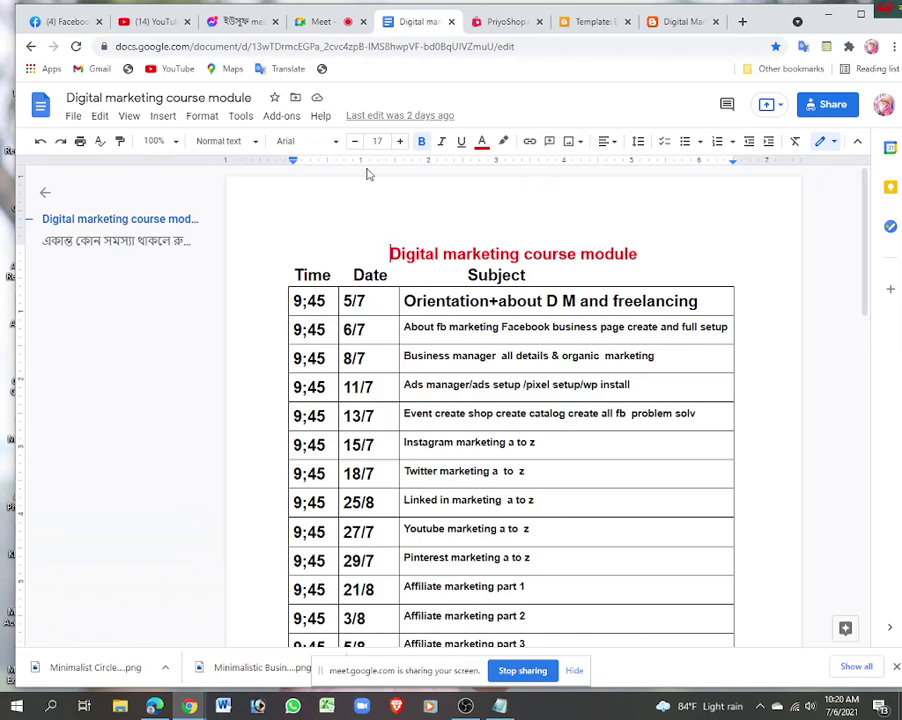
{"action": "left_click", "coordinate": [495, 28]}
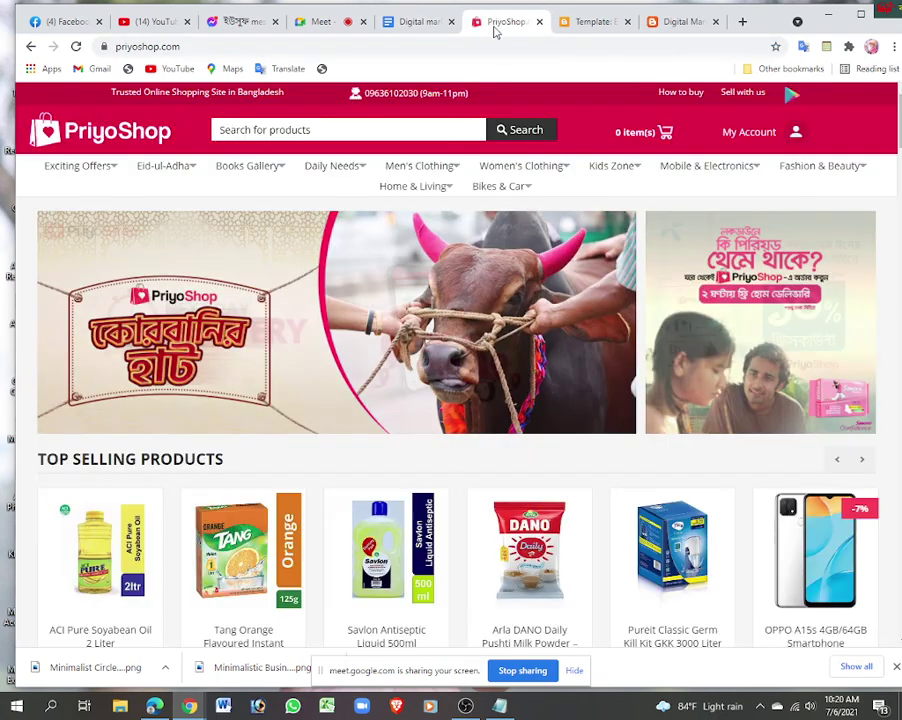
Copy the link address of the Privacy Policy page from PriyoShop's footer
{"action": "scroll", "coordinate": [458, 360], "scroll_direction": "down", "scroll_amount": 10}
{"action": "scroll", "coordinate": [458, 360], "scroll_direction": "down", "scroll_amount": 20}
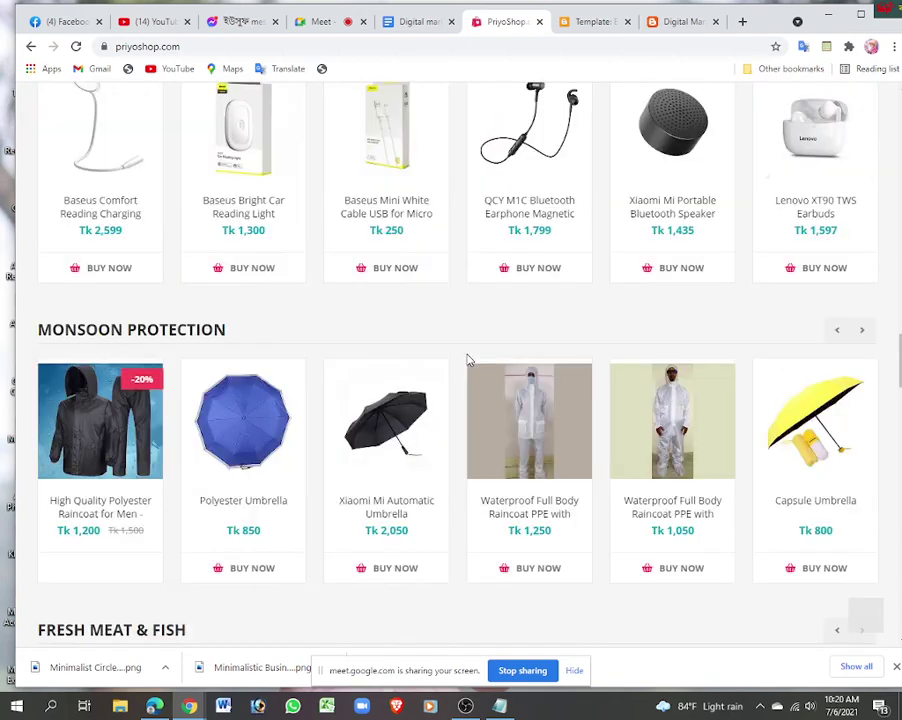
{"action": "scroll", "coordinate": [797, 483], "scroll_direction": "down", "scroll_amount": 10}
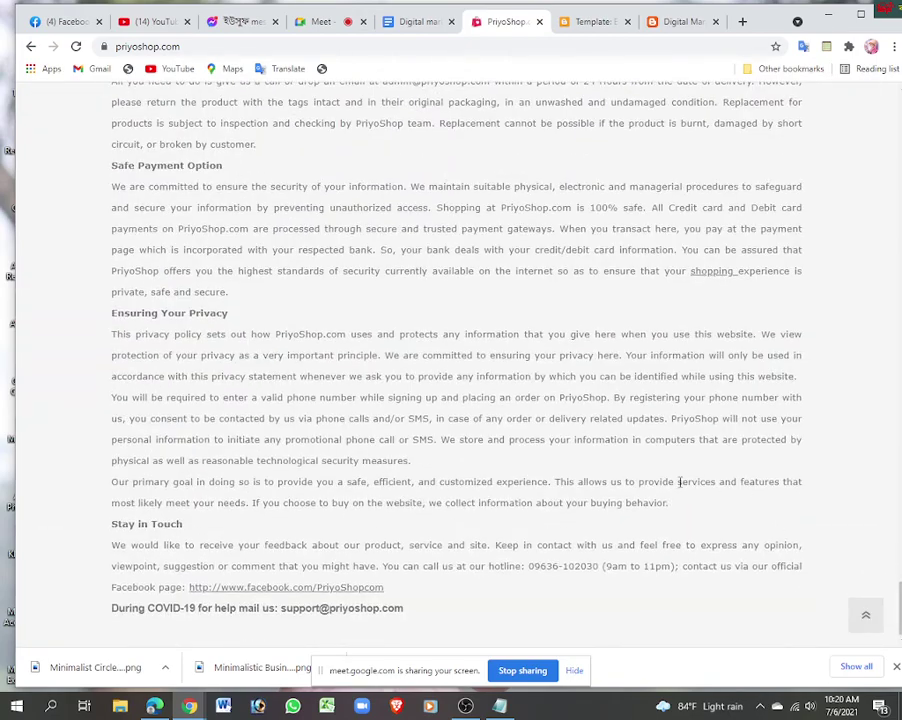
{"action": "scroll", "coordinate": [322, 336], "scroll_direction": "up", "scroll_amount": 15}
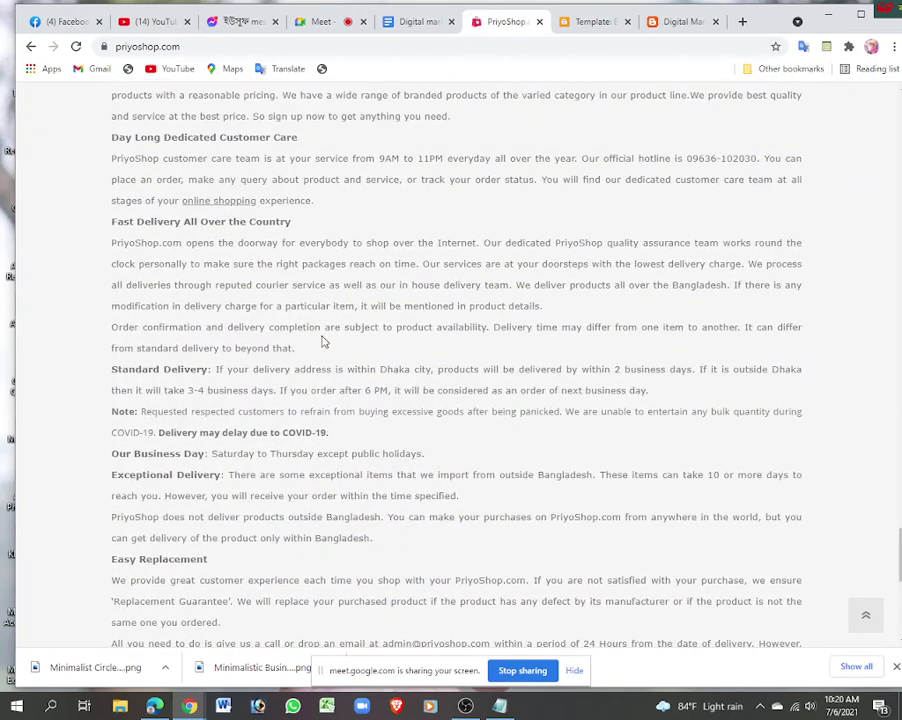
{"action": "scroll", "coordinate": [322, 336], "scroll_direction": "up", "scroll_amount": 3}
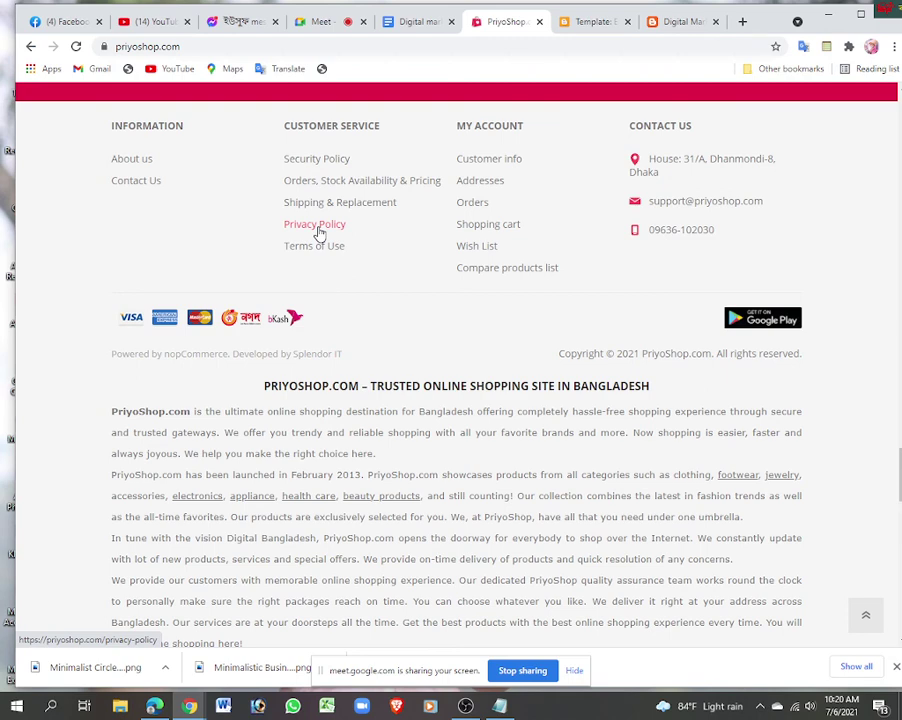
{"action": "right_click", "coordinate": [318, 232]}
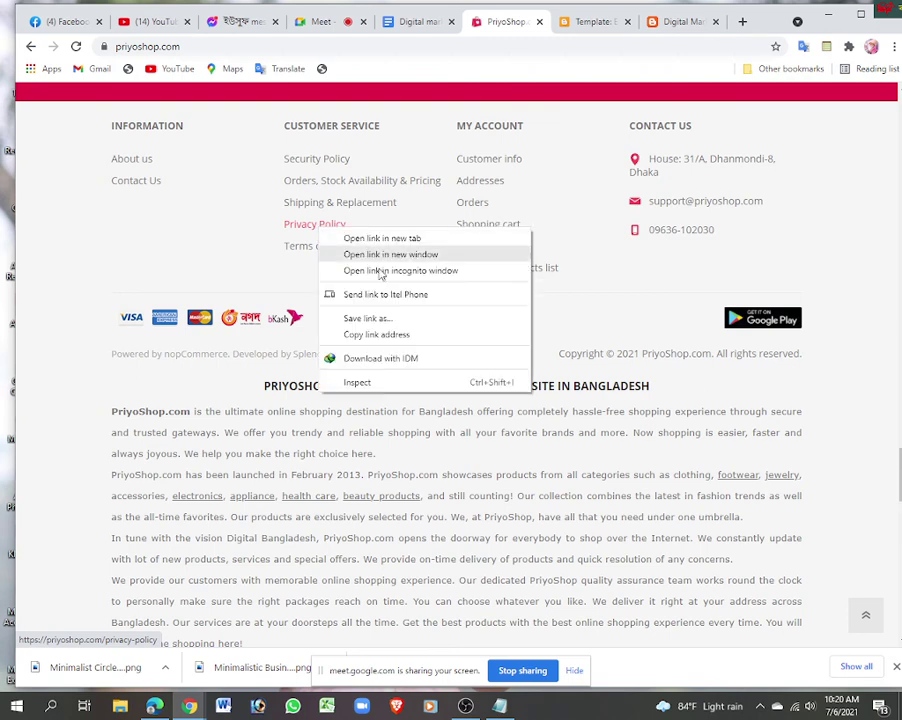
{"action": "left_click", "coordinate": [376, 334]}
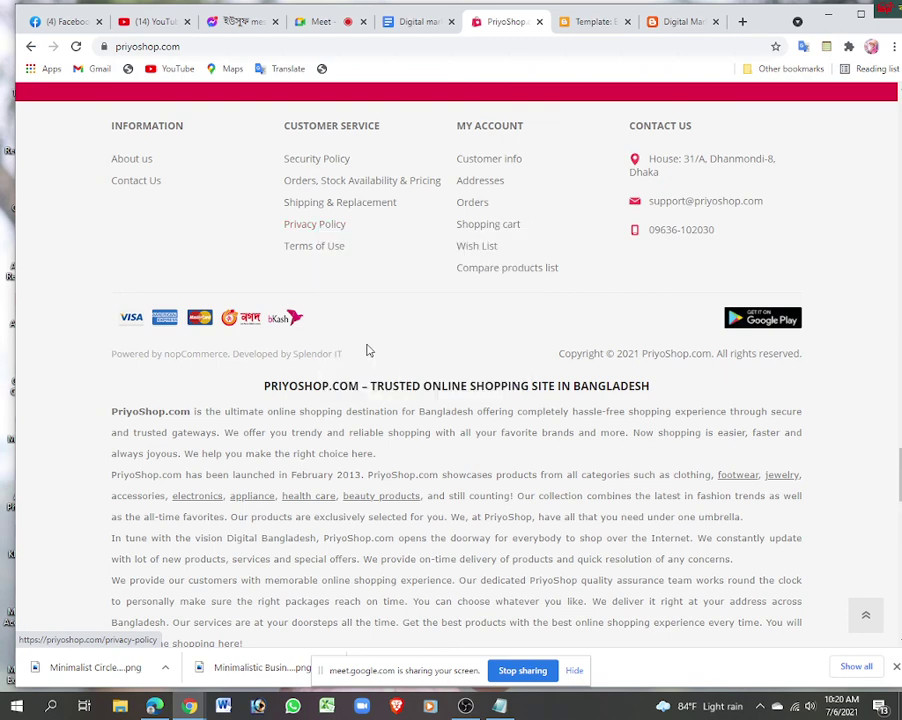
{"action": "left_click", "coordinate": [72, 22]}
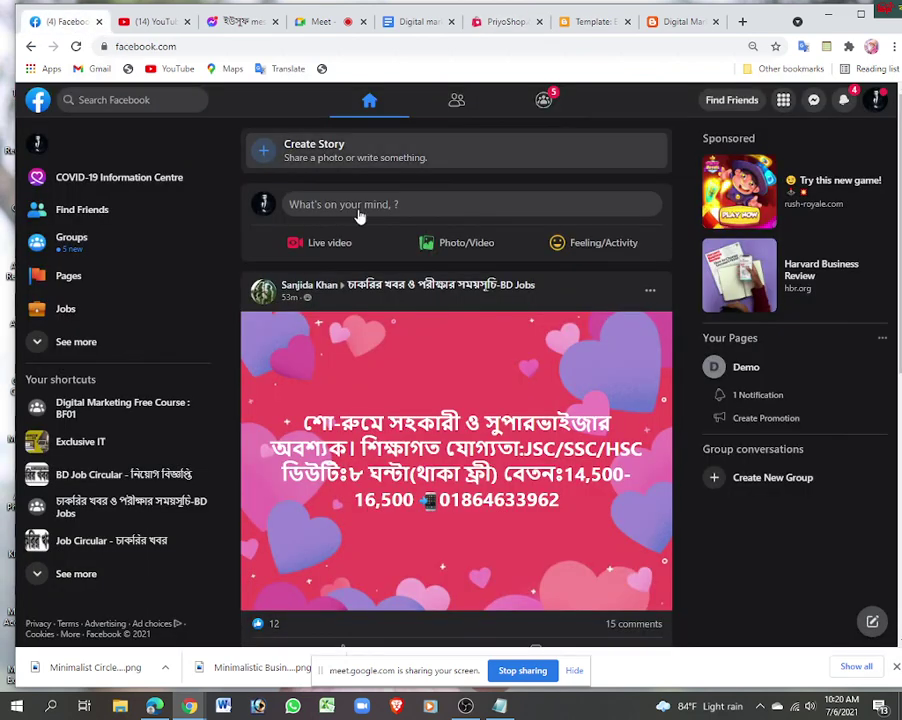
Open the Best smart watch Page from the Pages you manage list
{"action": "left_click", "coordinate": [93, 284]}
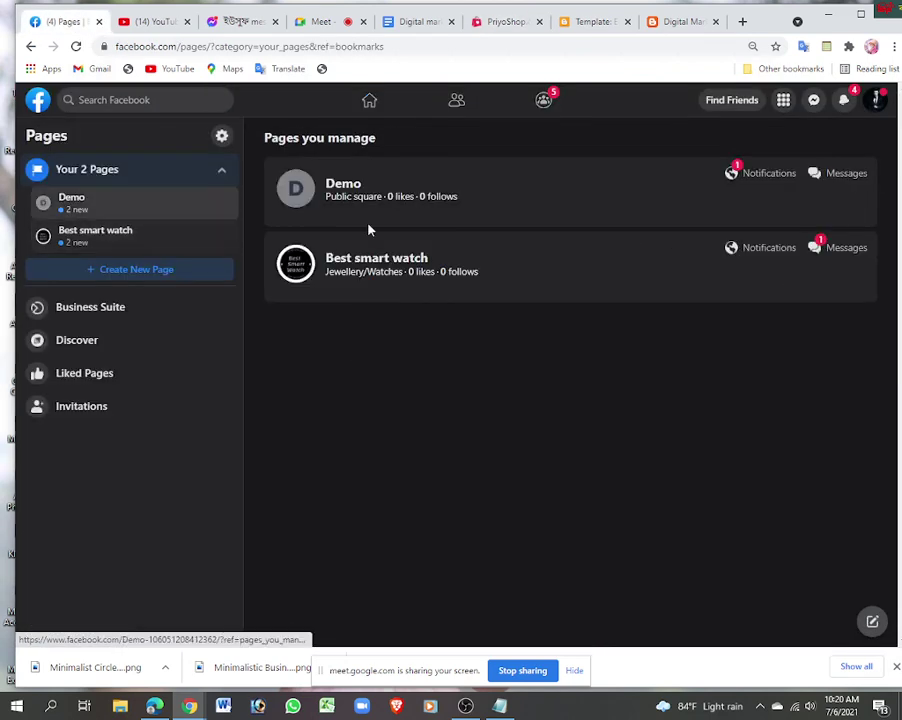
{"action": "left_click", "coordinate": [364, 262]}
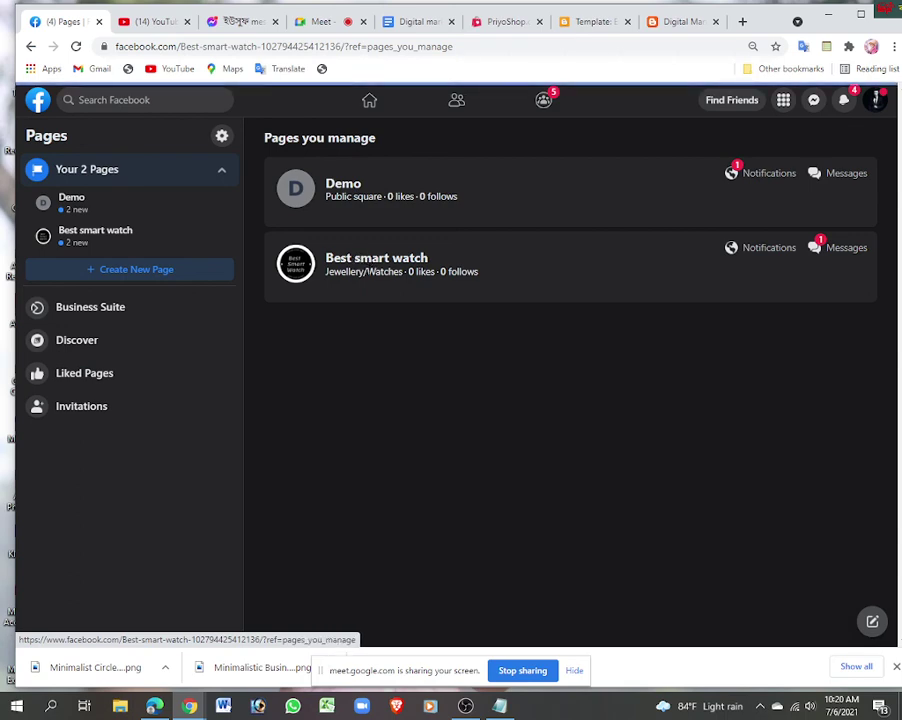
{"action": "scroll", "coordinate": [116, 324], "scroll_direction": "down", "scroll_amount": 2}
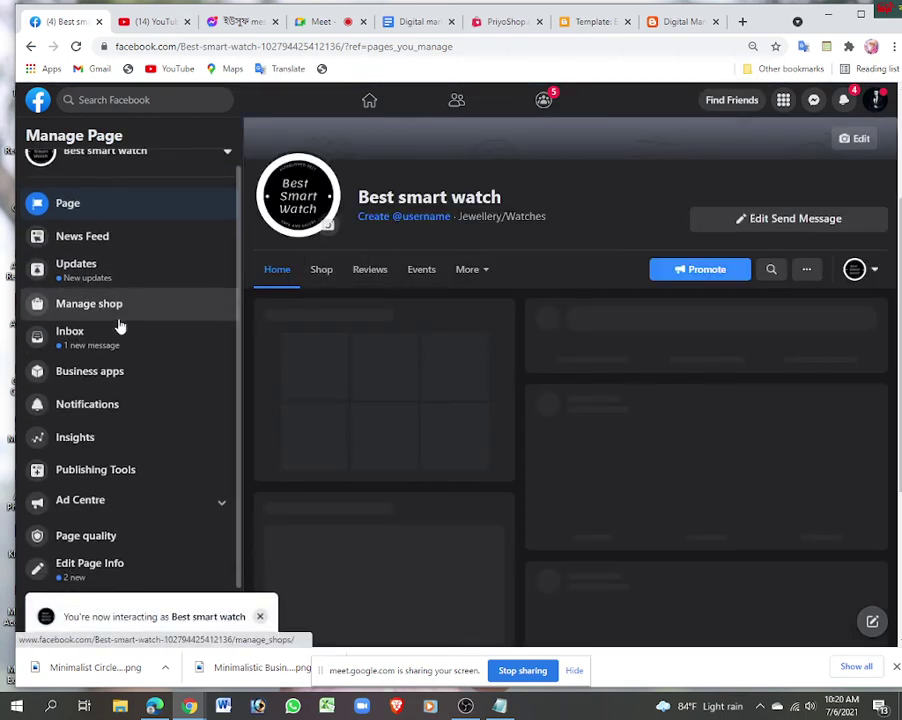
{"action": "left_click", "coordinate": [128, 546]}
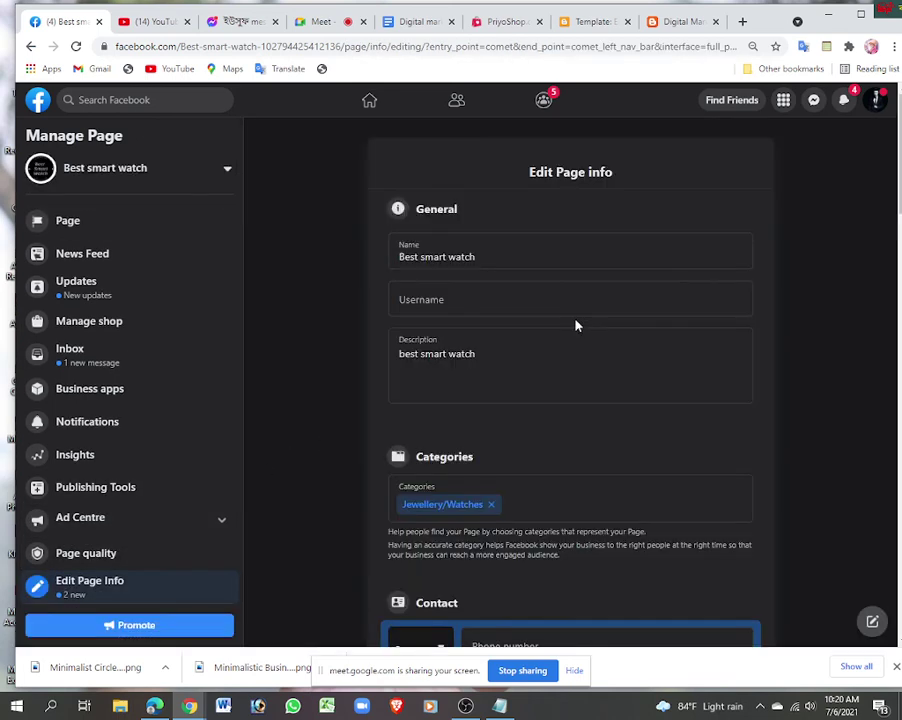
{"action": "scroll", "coordinate": [467, 400], "scroll_direction": "down", "scroll_amount": 10}
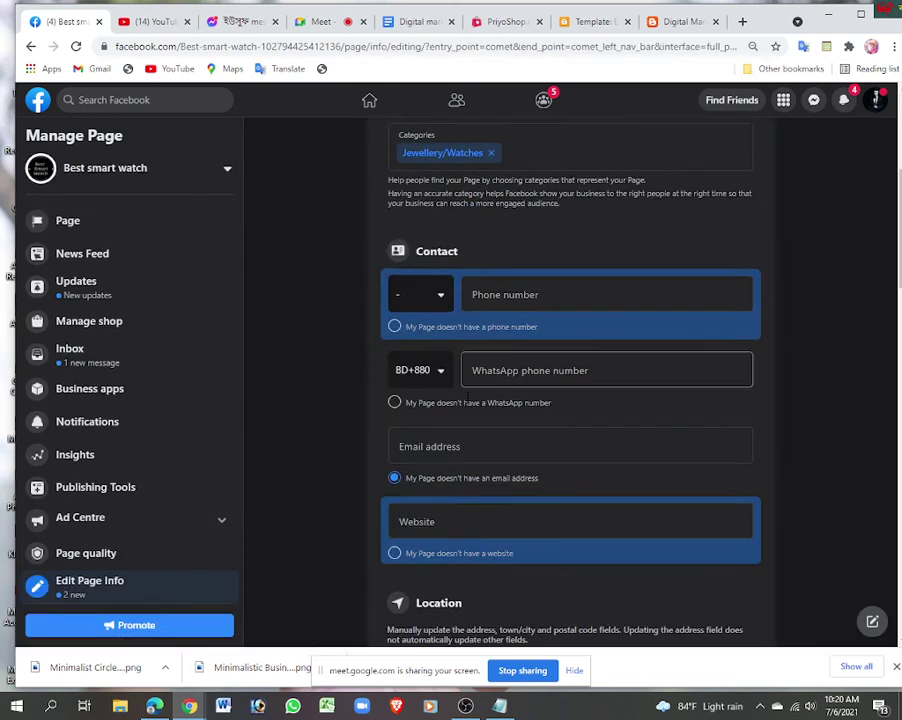
{"action": "scroll", "coordinate": [467, 401], "scroll_direction": "down", "scroll_amount": 6}
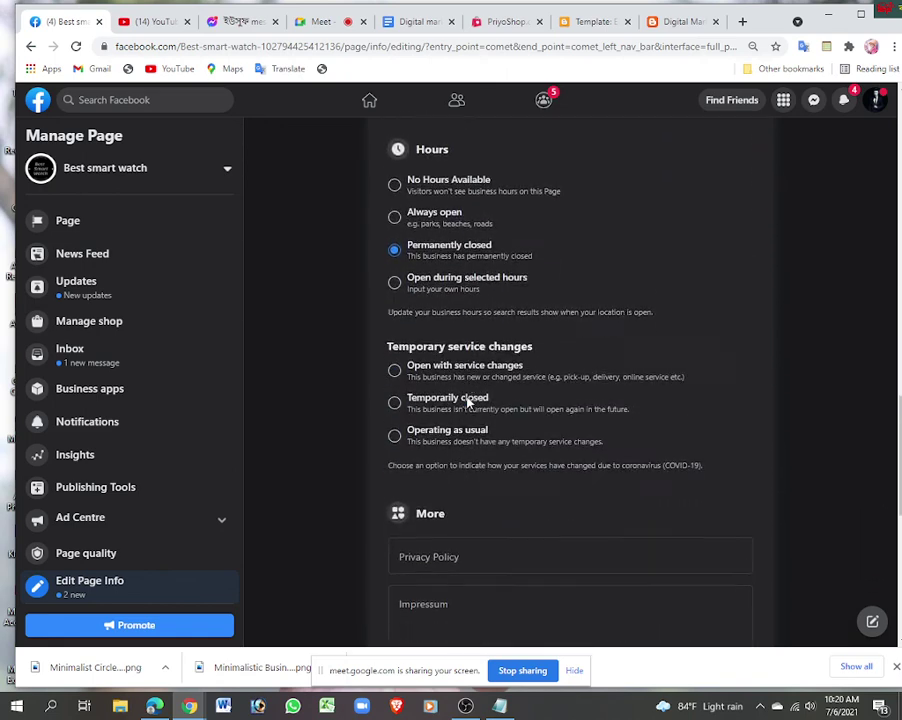
{"action": "left_click", "coordinate": [460, 366]}
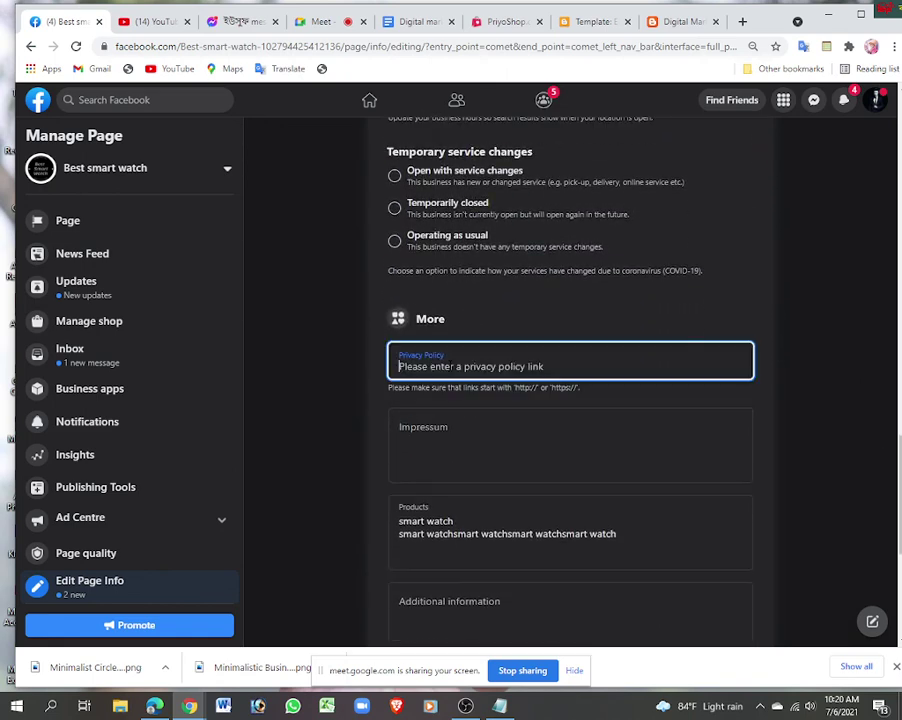
{"action": "key", "text": "ctrl+v"}
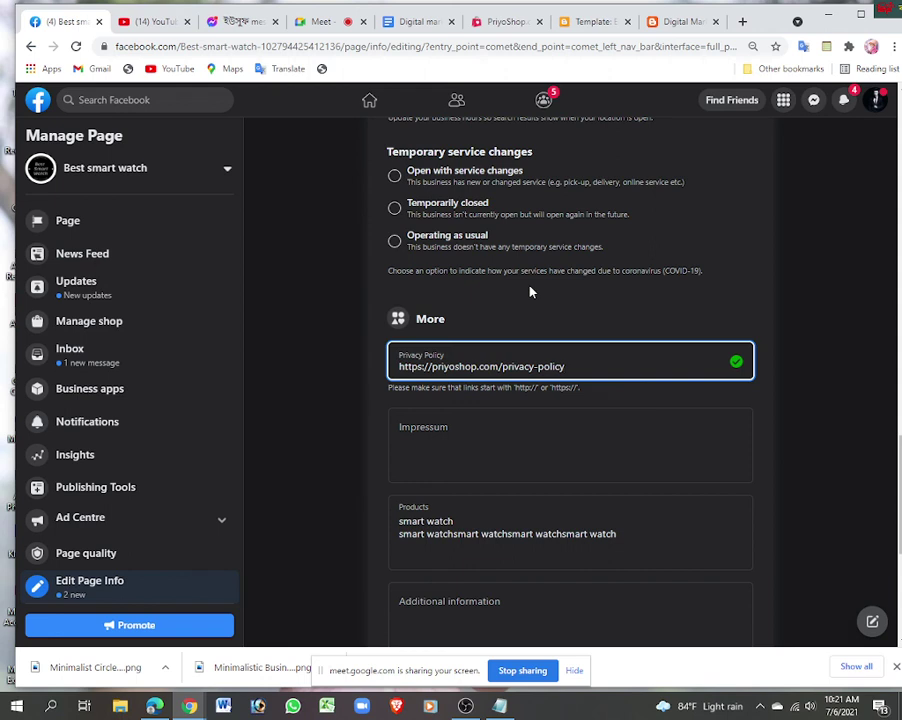
{"action": "scroll", "coordinate": [531, 292], "scroll_direction": "down", "scroll_amount": 2}
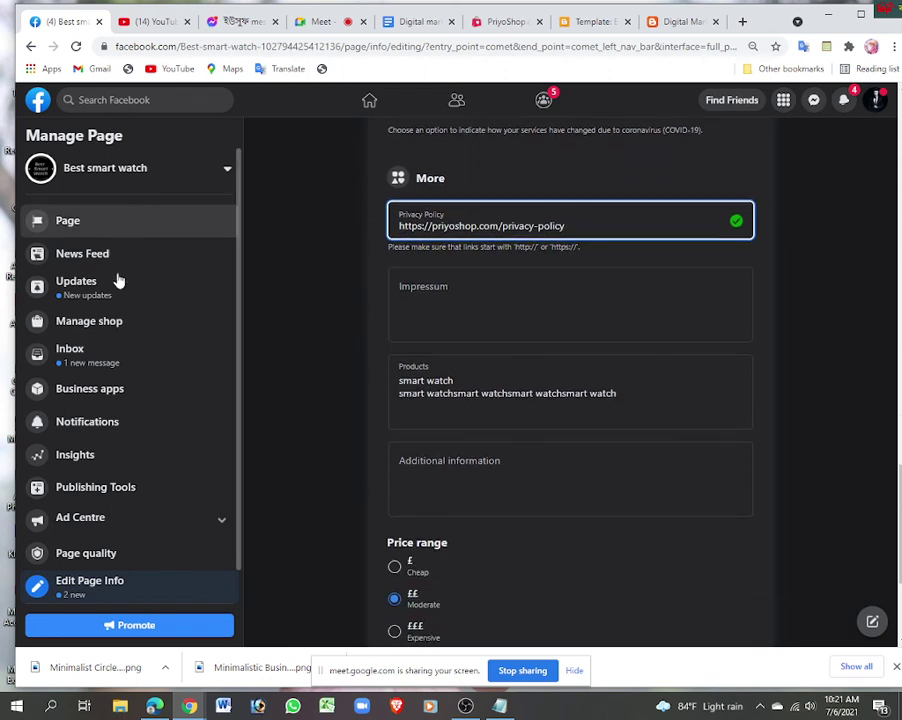
{"action": "scroll", "coordinate": [118, 290], "scroll_direction": "down", "scroll_amount": 1}
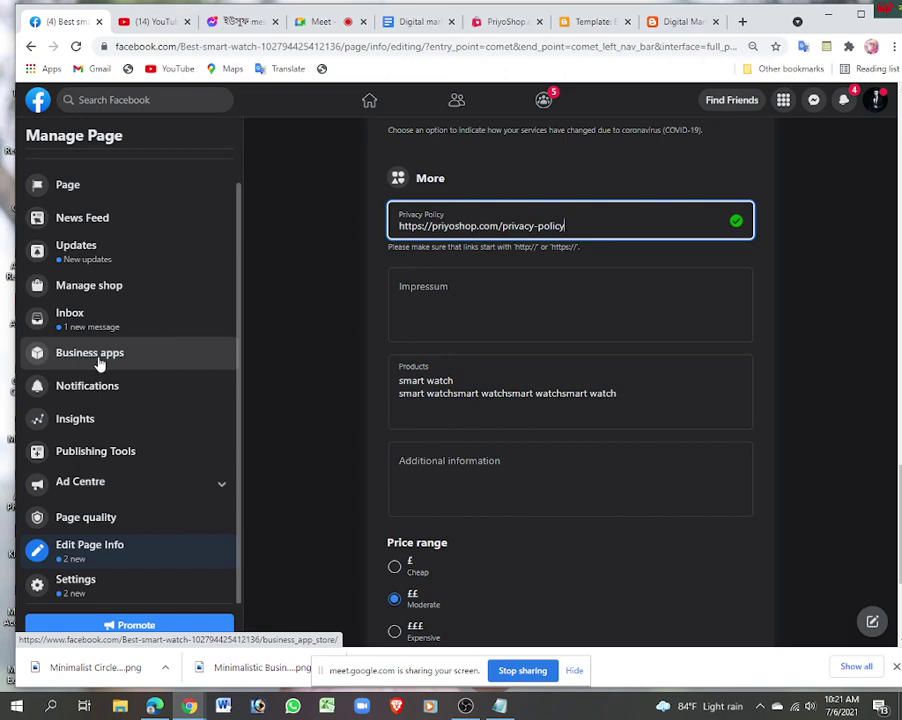
{"action": "left_click", "coordinate": [465, 706]}
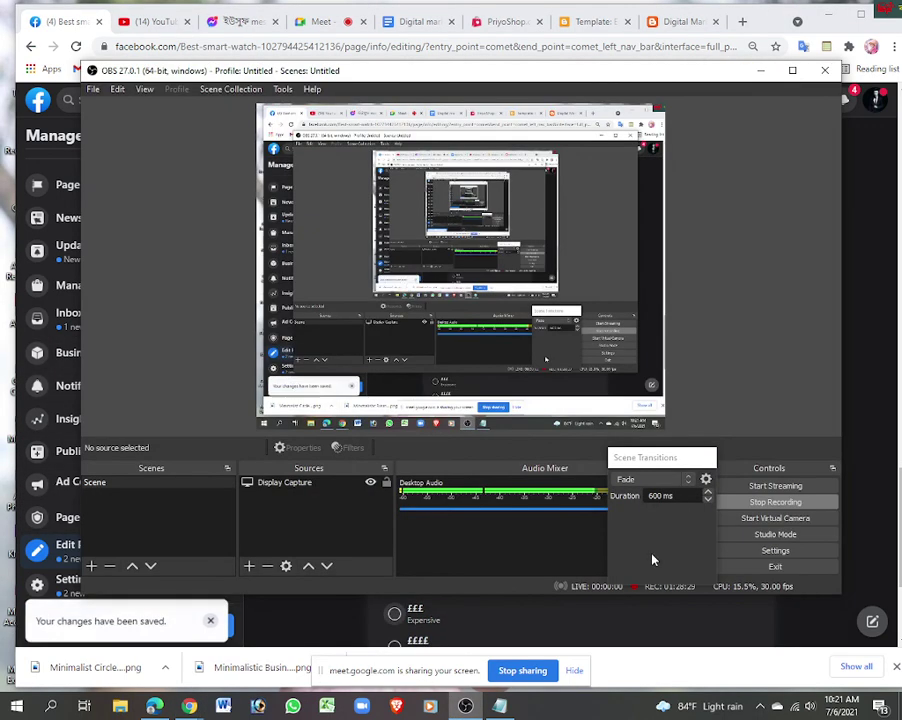